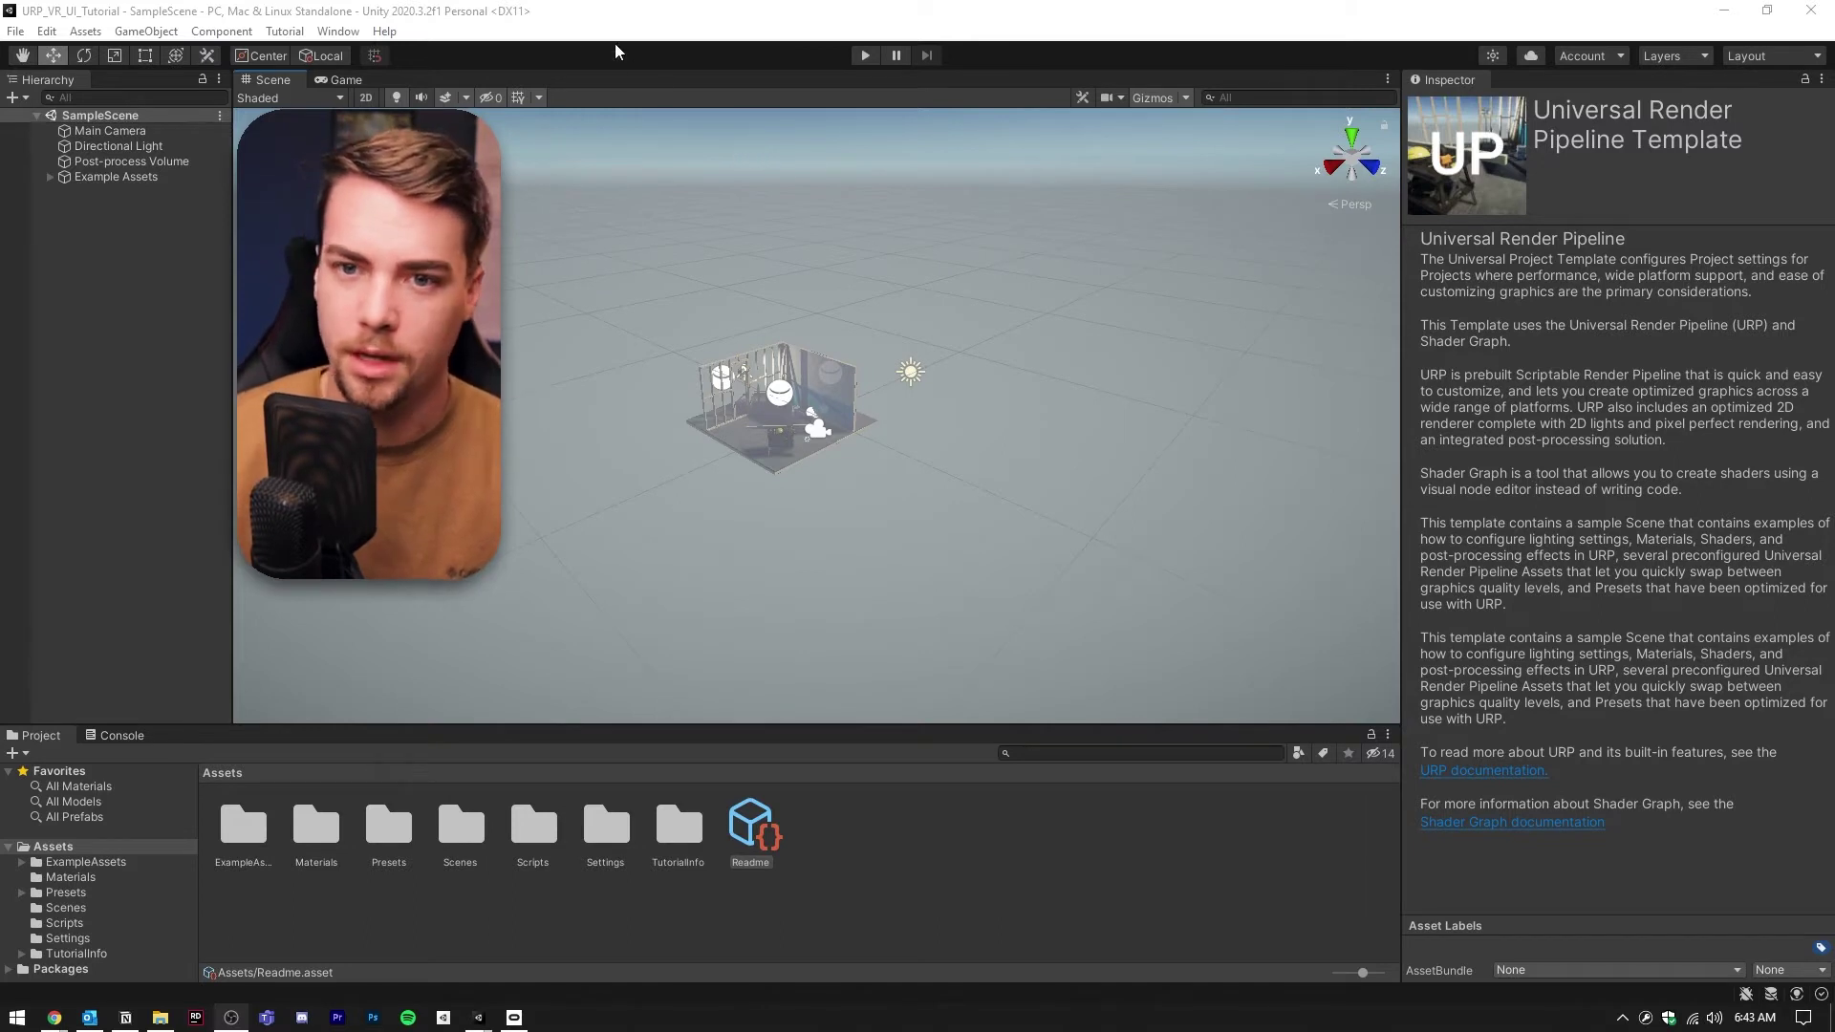
Focus the Unity editor and clear the Readme asset selection.
click(451, 25)
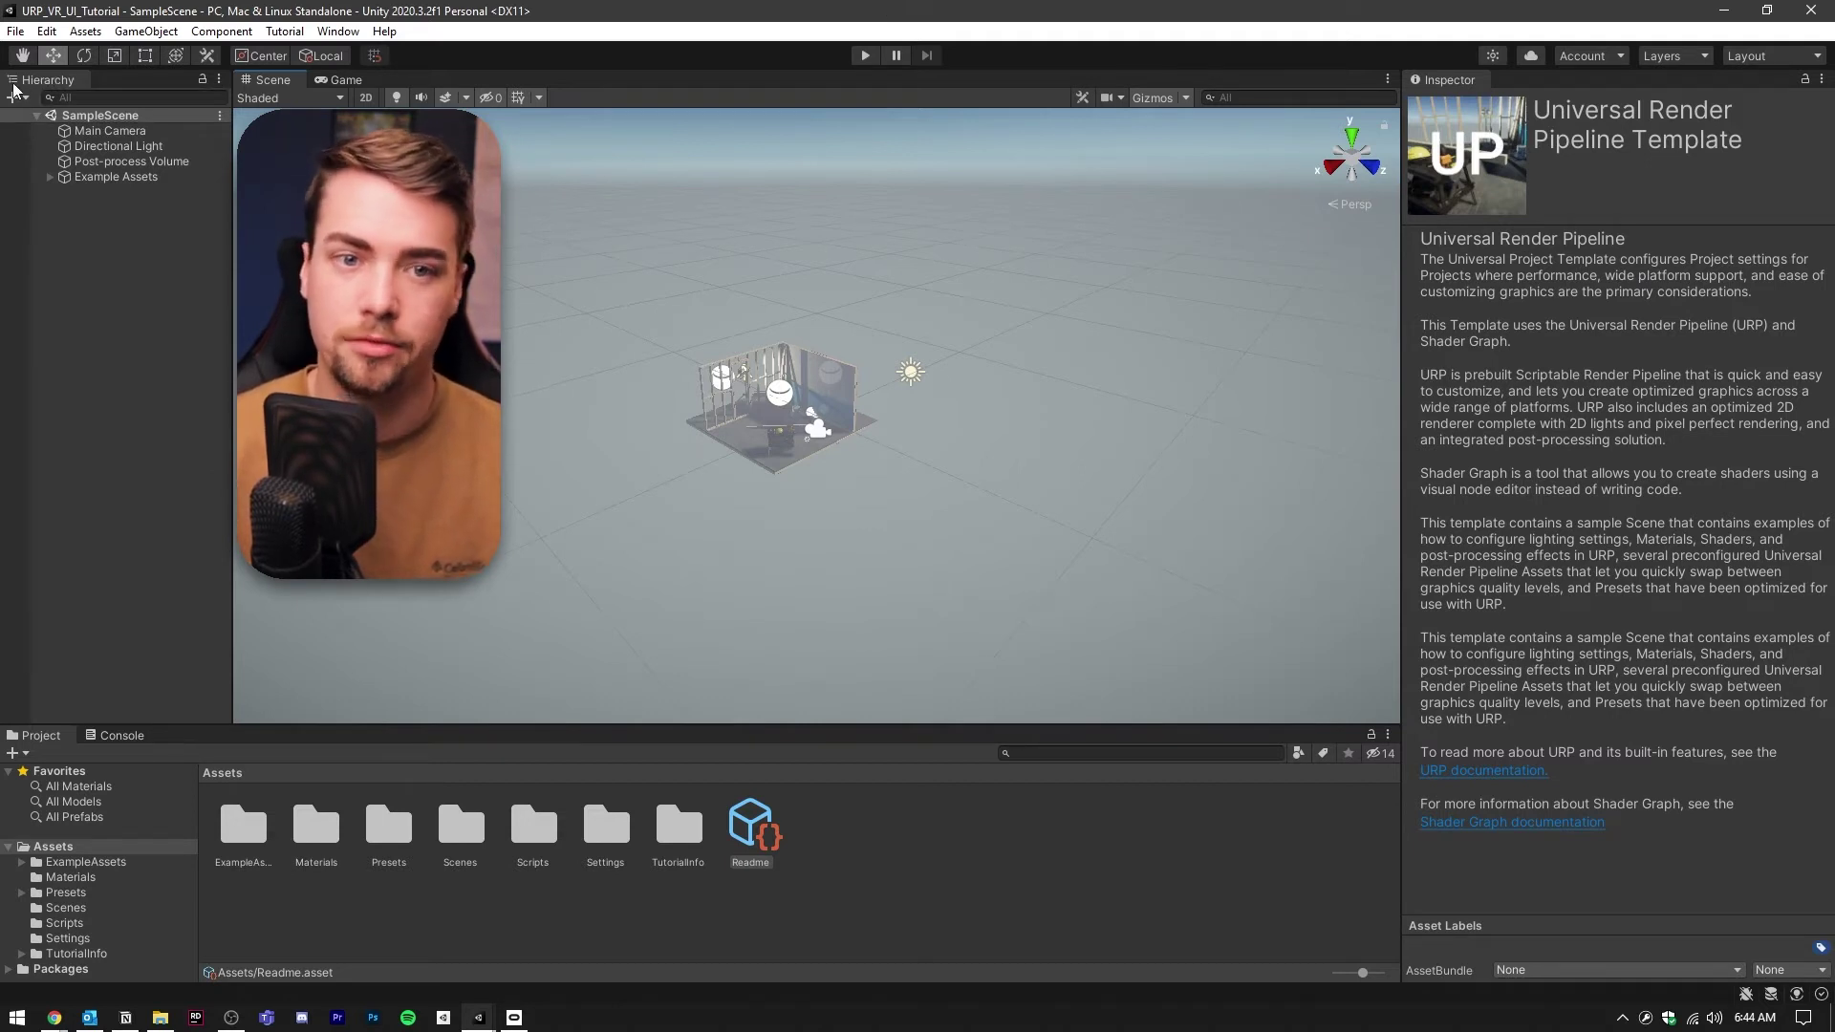
click(95, 239)
Enable Preview Packages in Project Settings' Package Manager page and accept the warning.
click(47, 30)
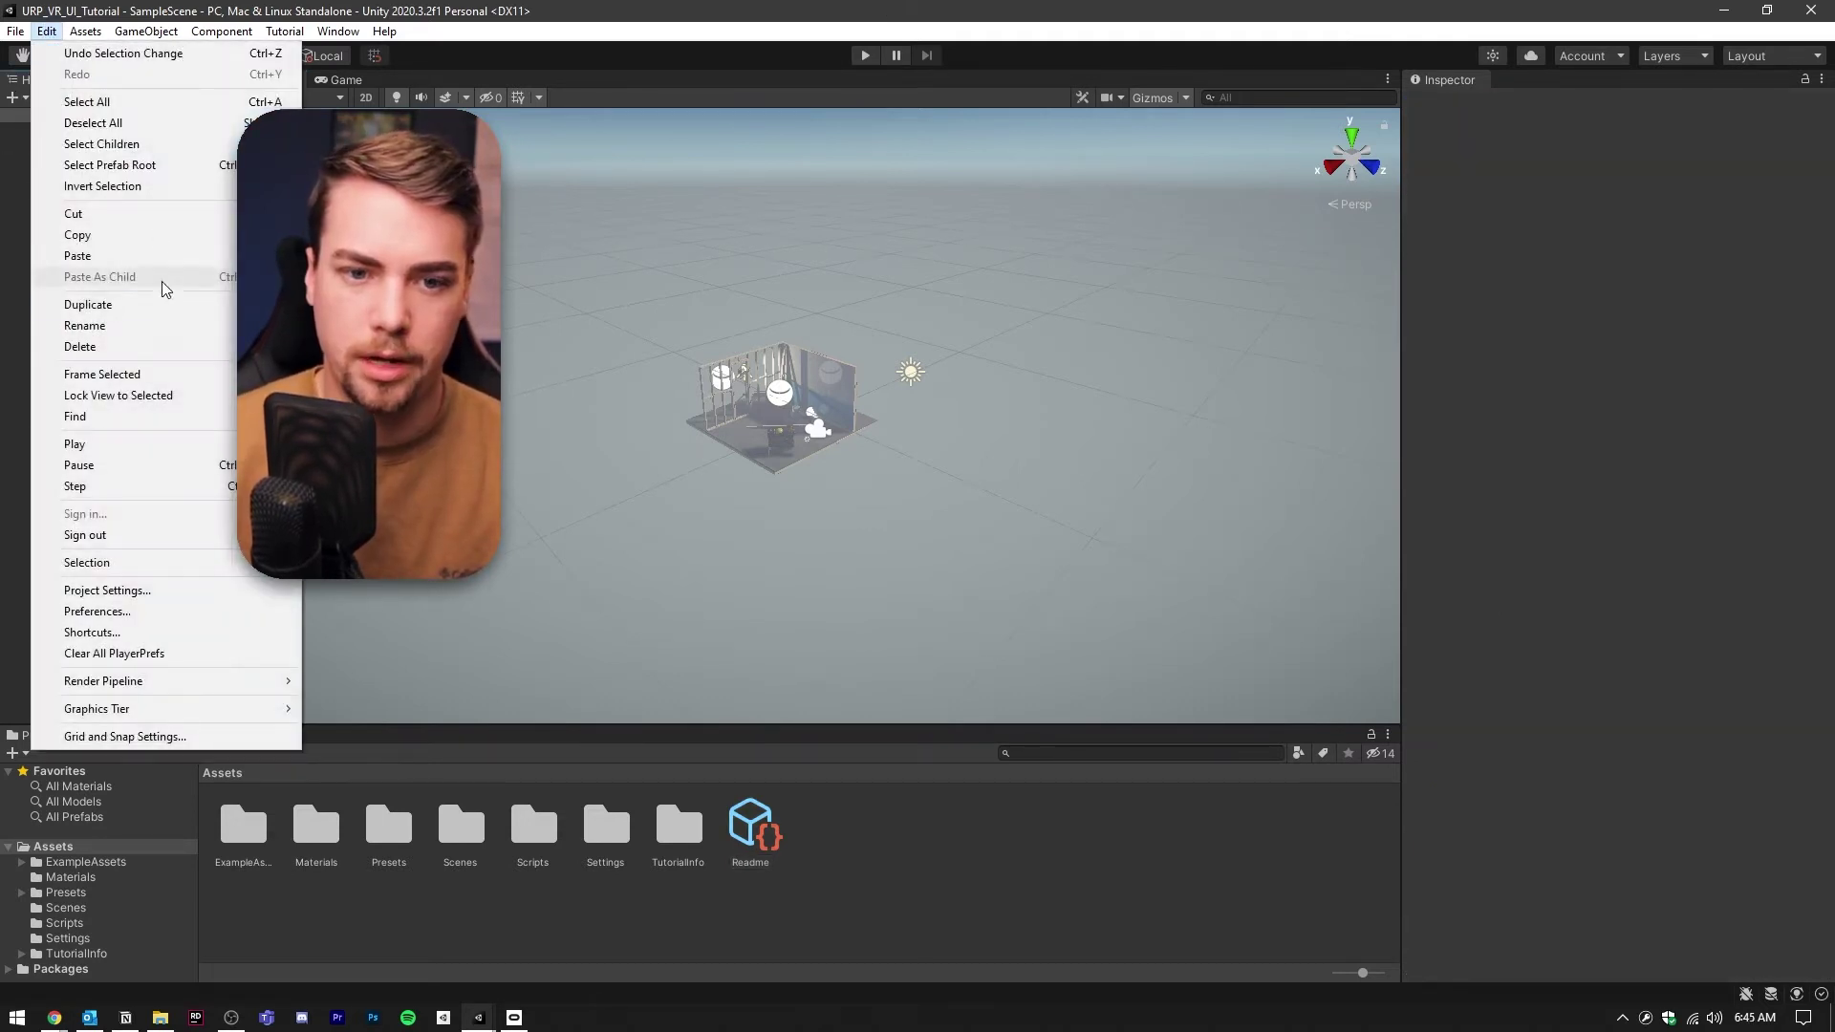
click(165, 593)
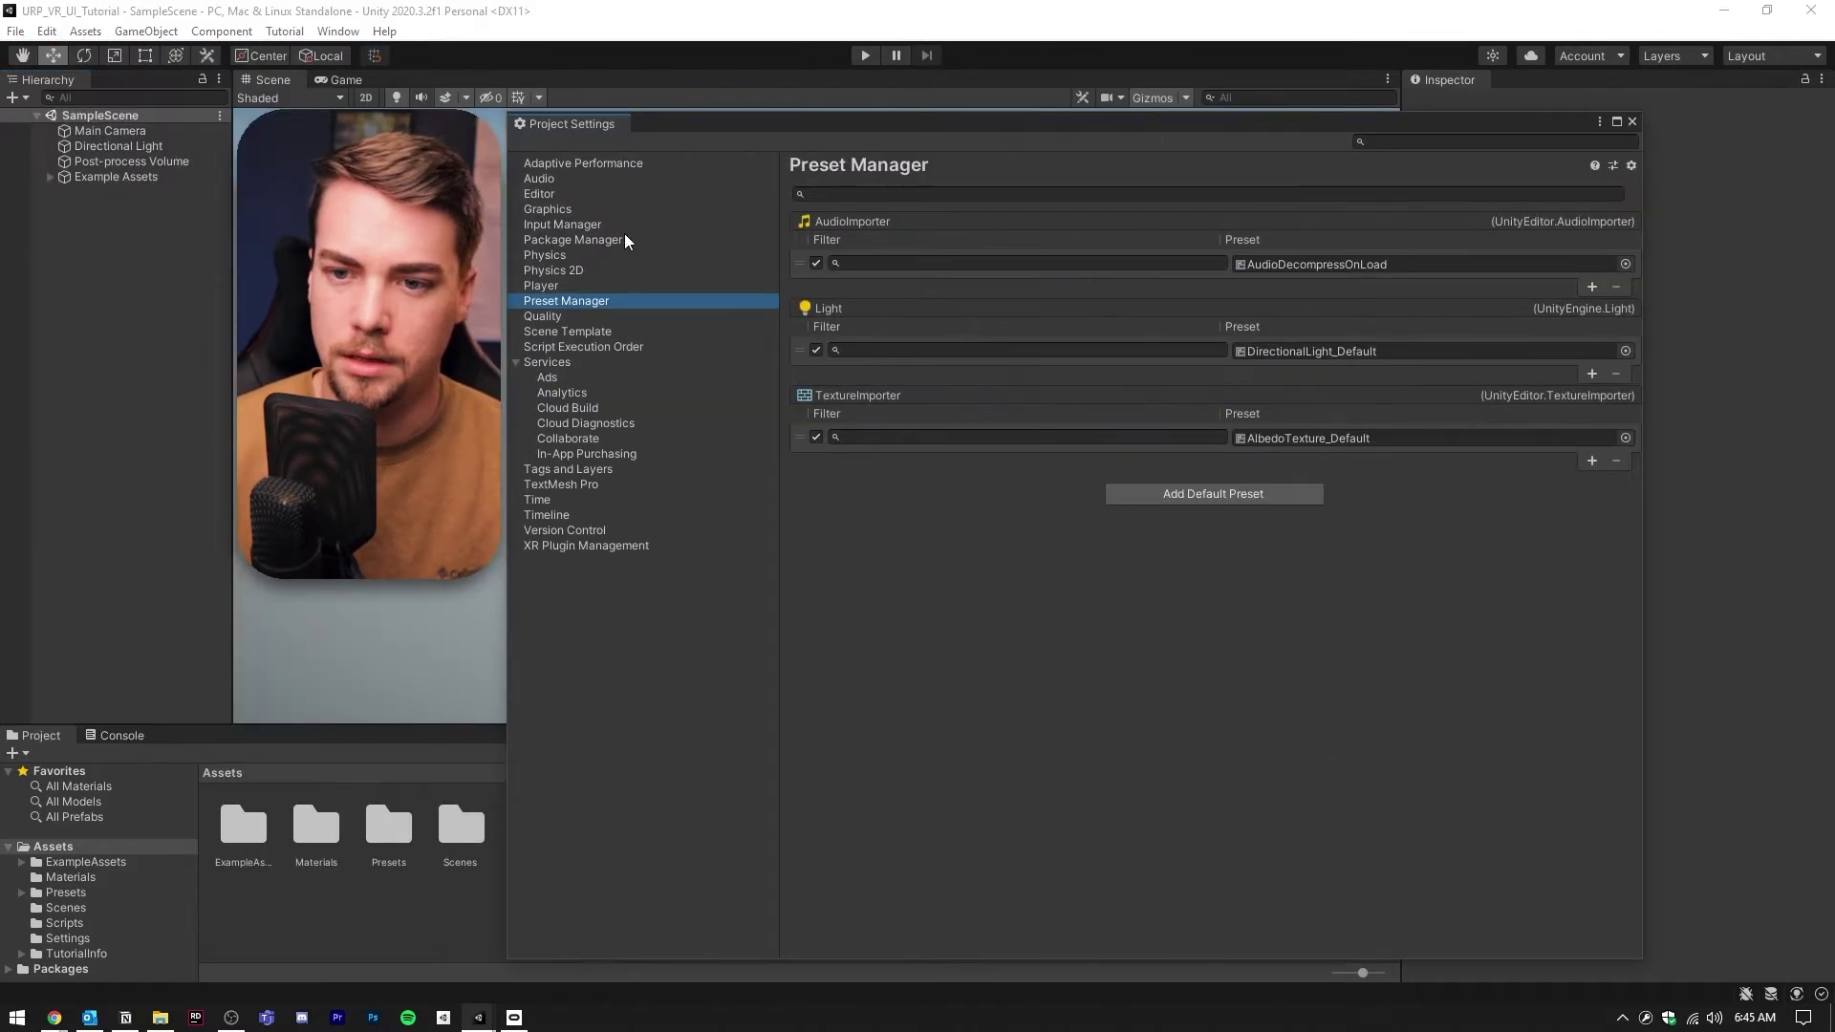
click(628, 243)
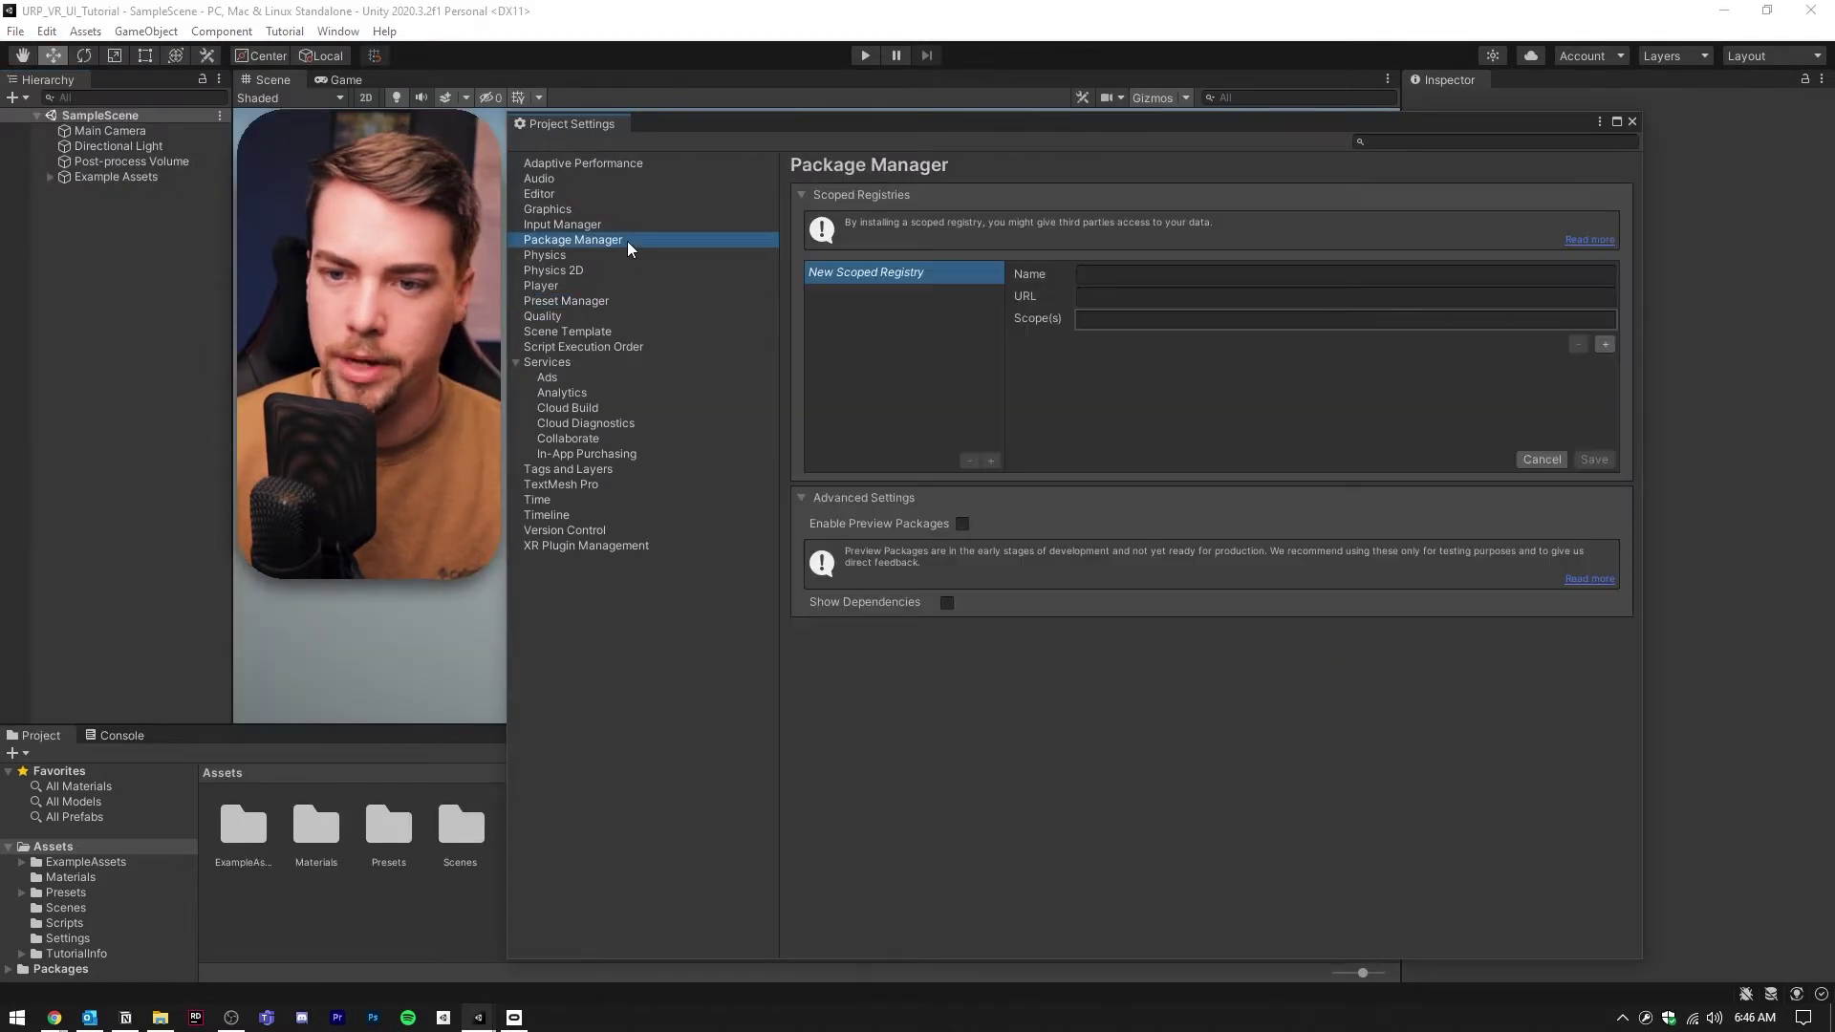
click(962, 525)
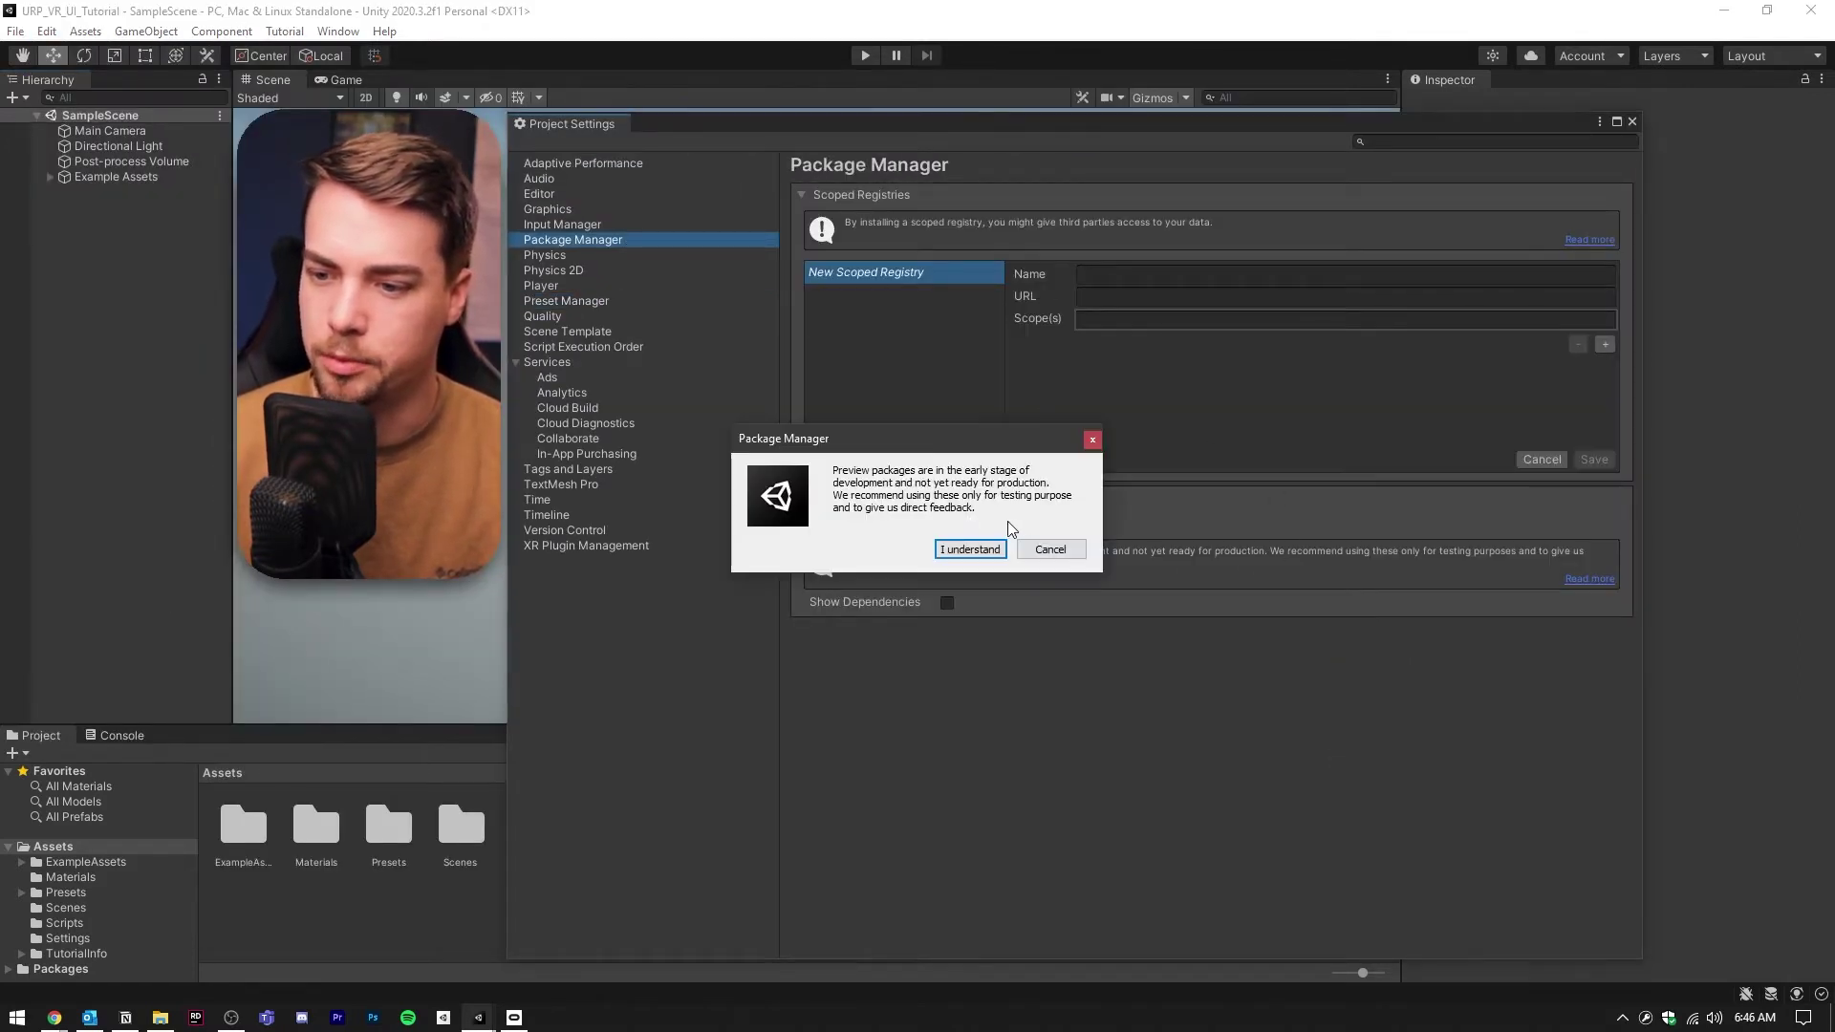
click(970, 550)
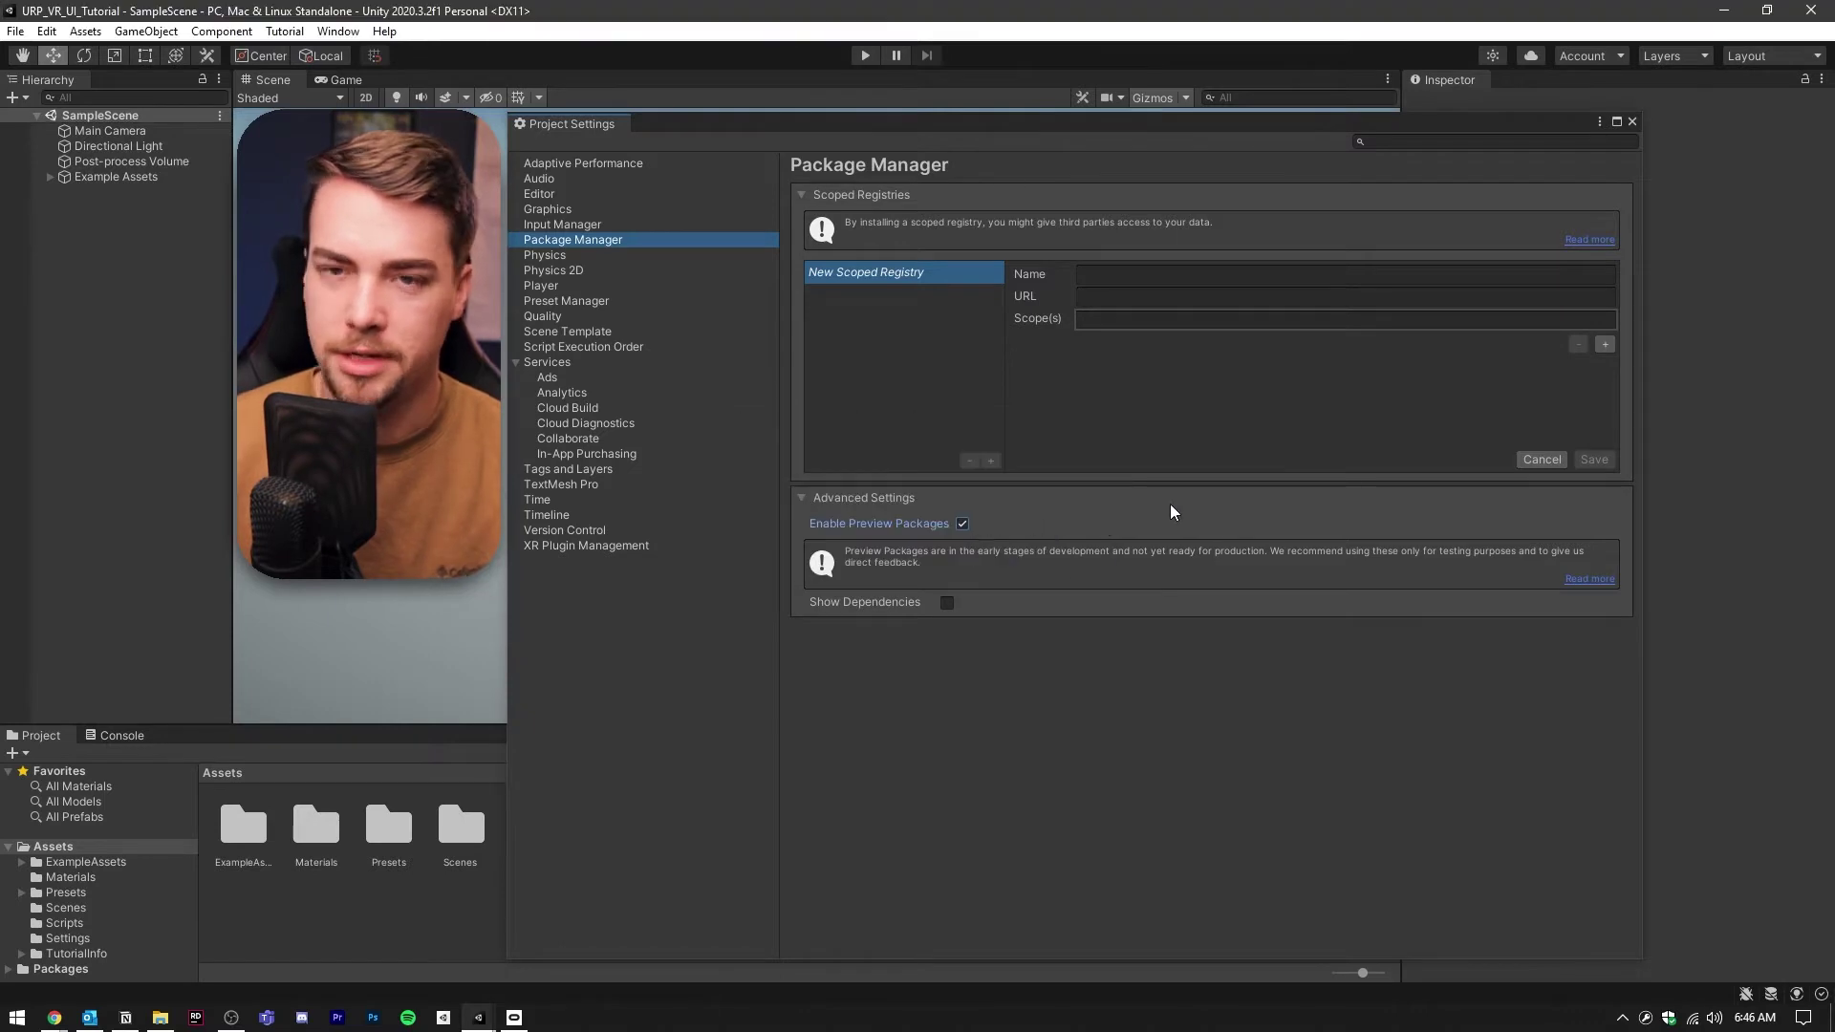
Install the OpenXR Plugin from the Unity Registry, enabling the new input backends and restarting.
click(351, 34)
click(402, 206)
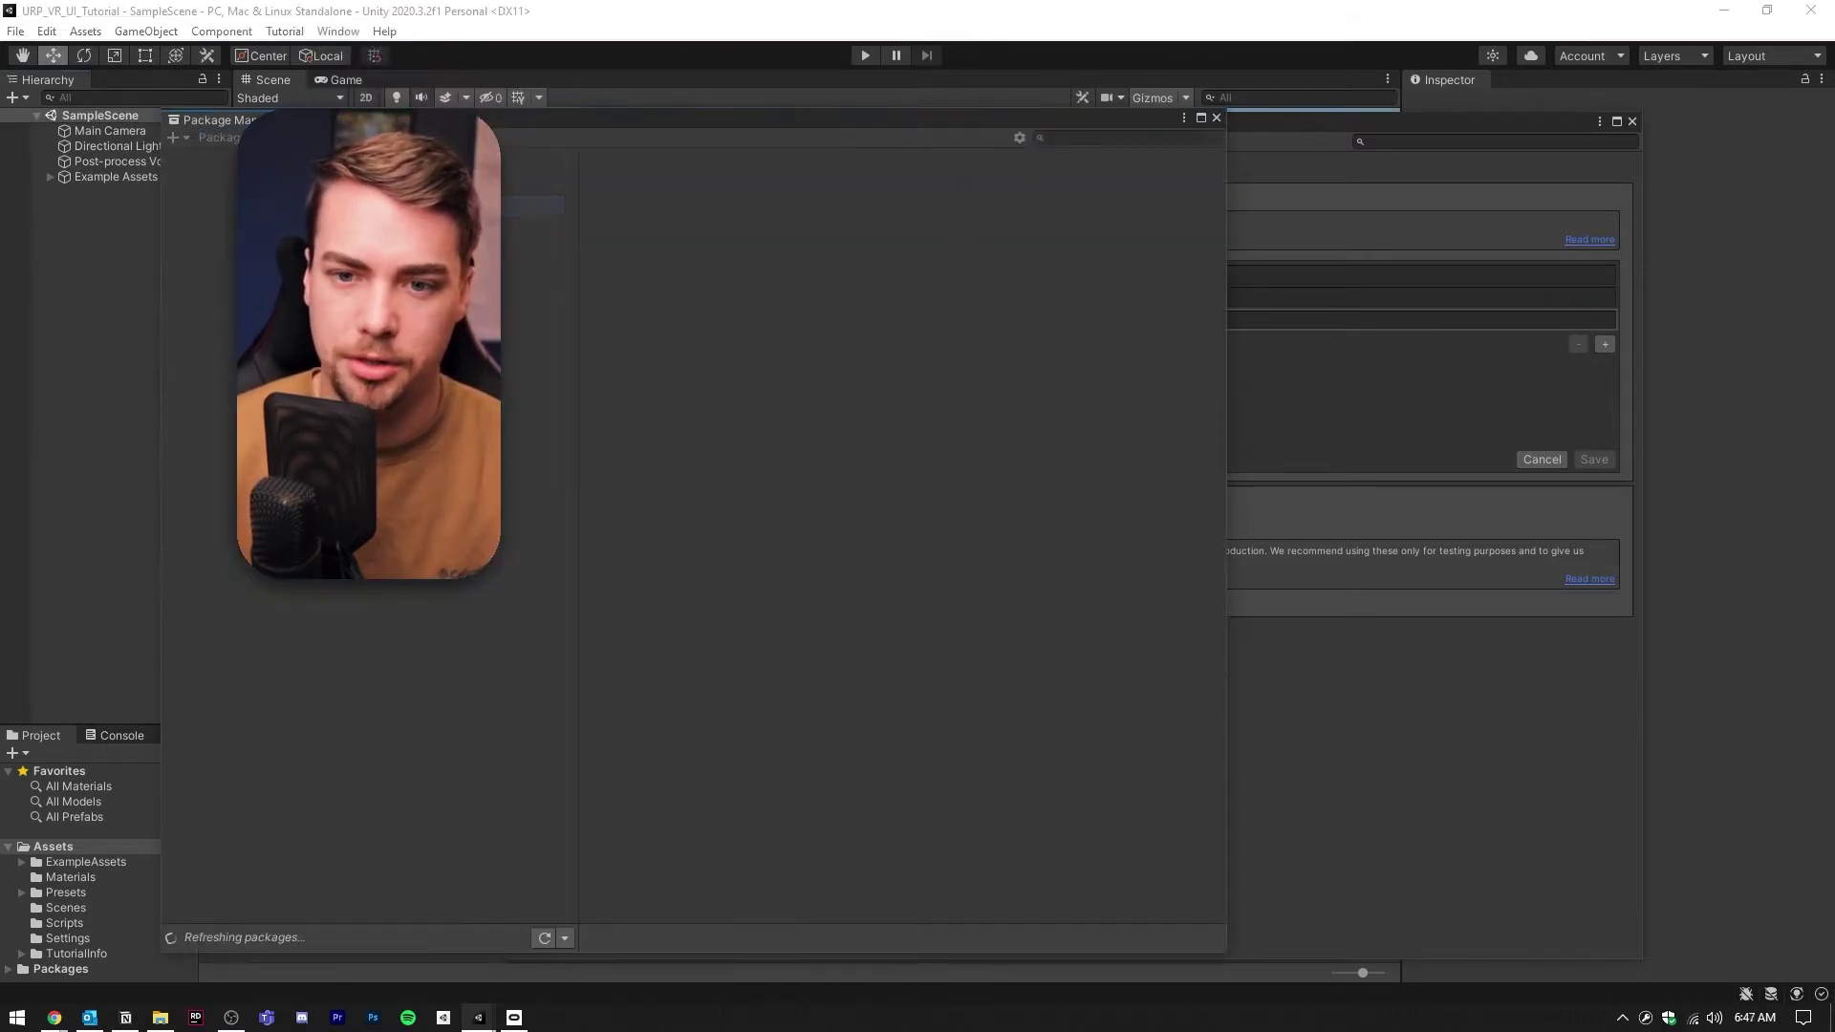
click(651, 142)
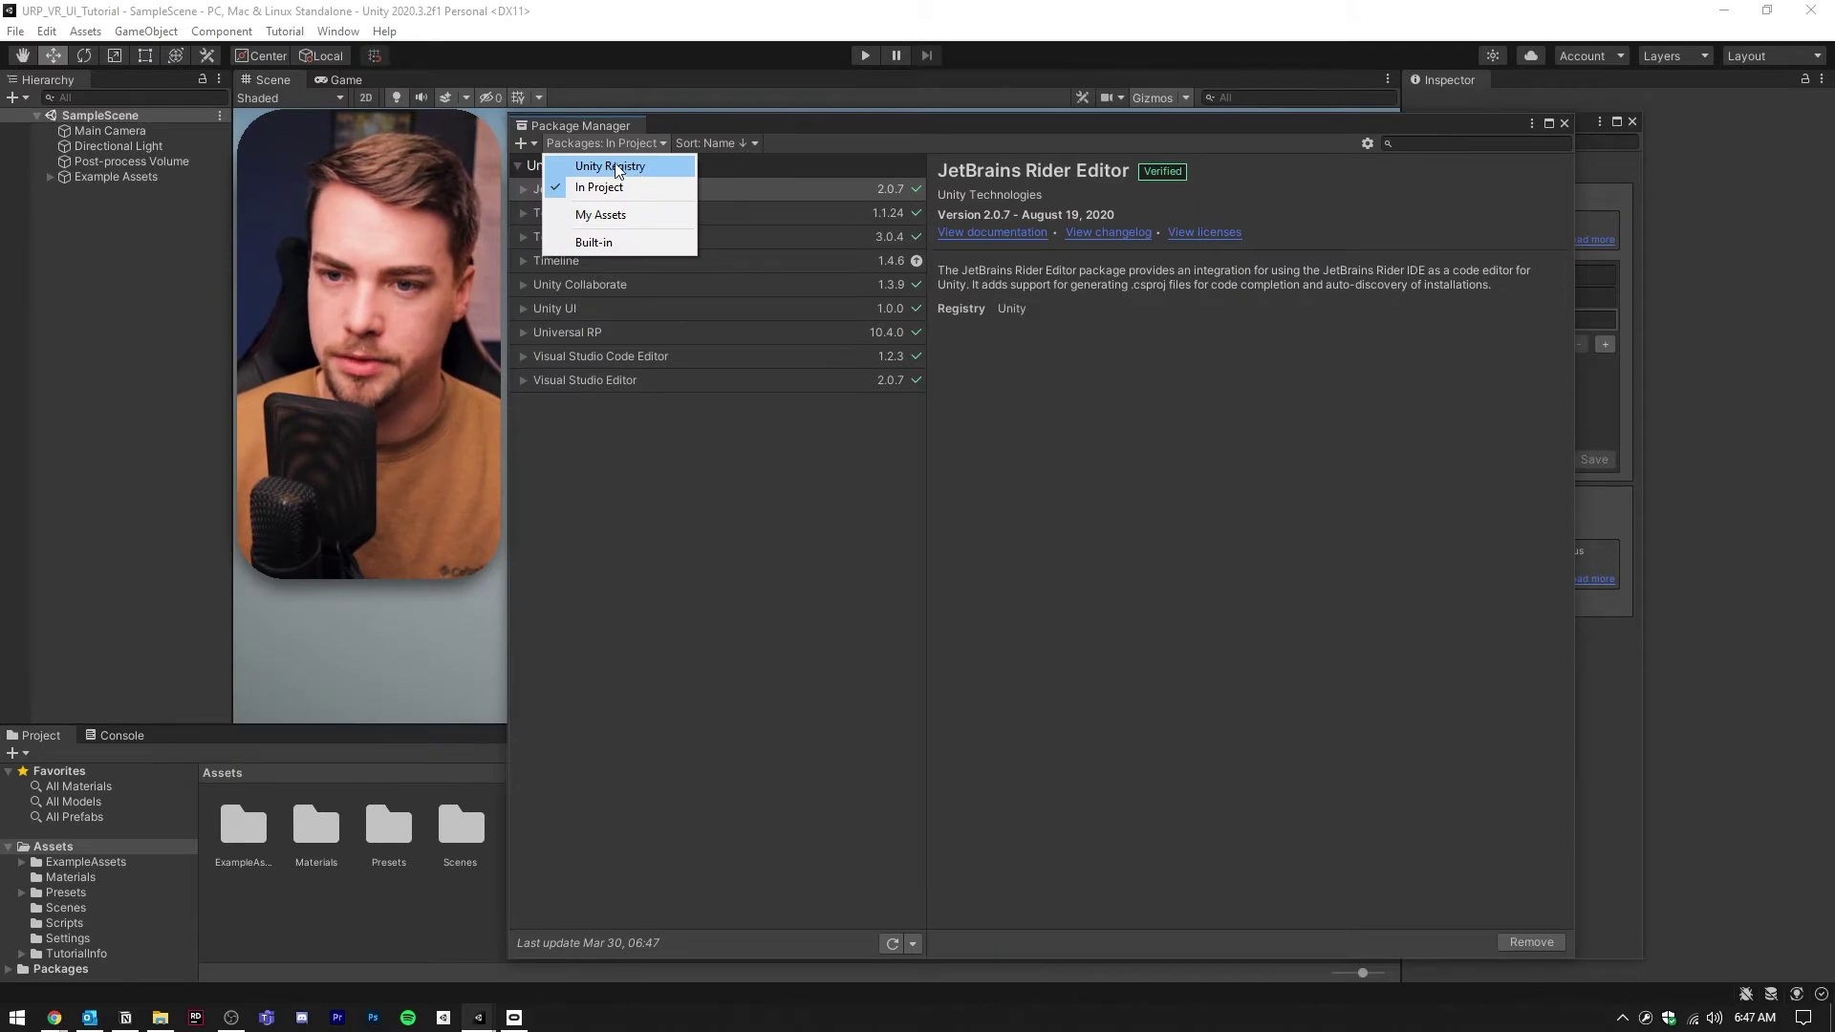
click(616, 168)
scroll(762, 377, down, 5)
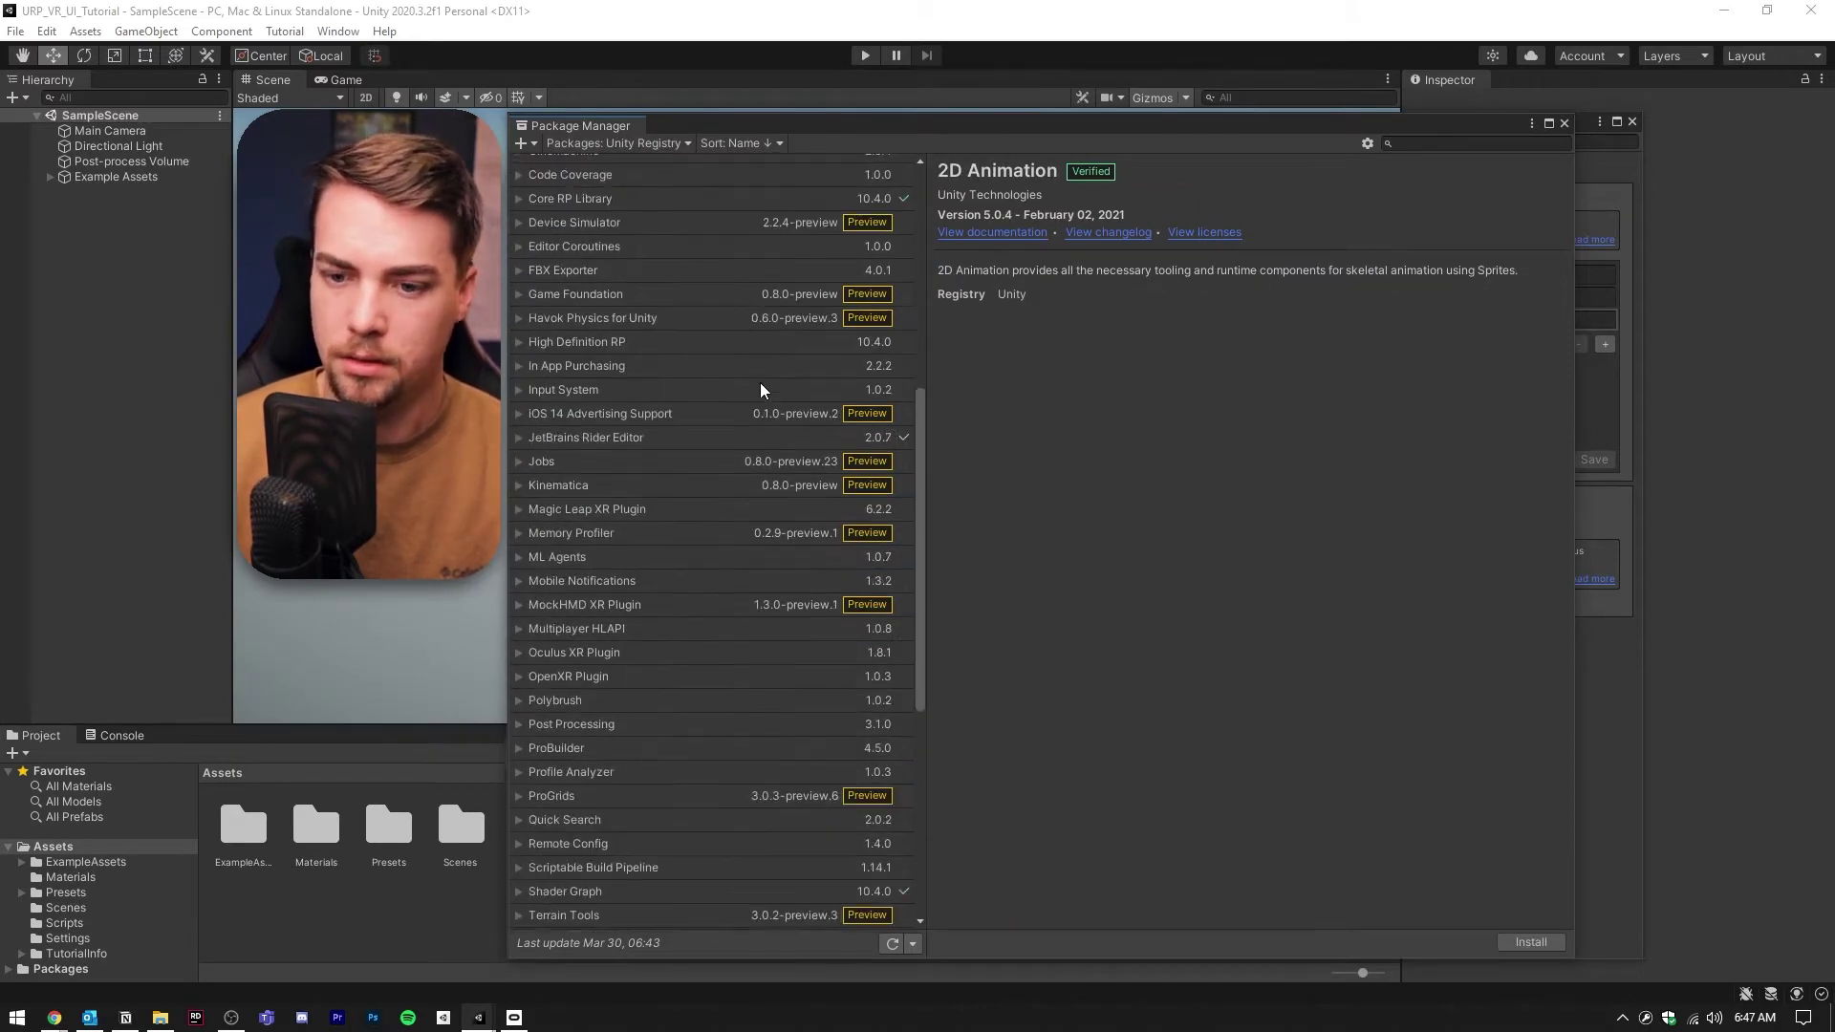
scroll(750, 396, down, 2)
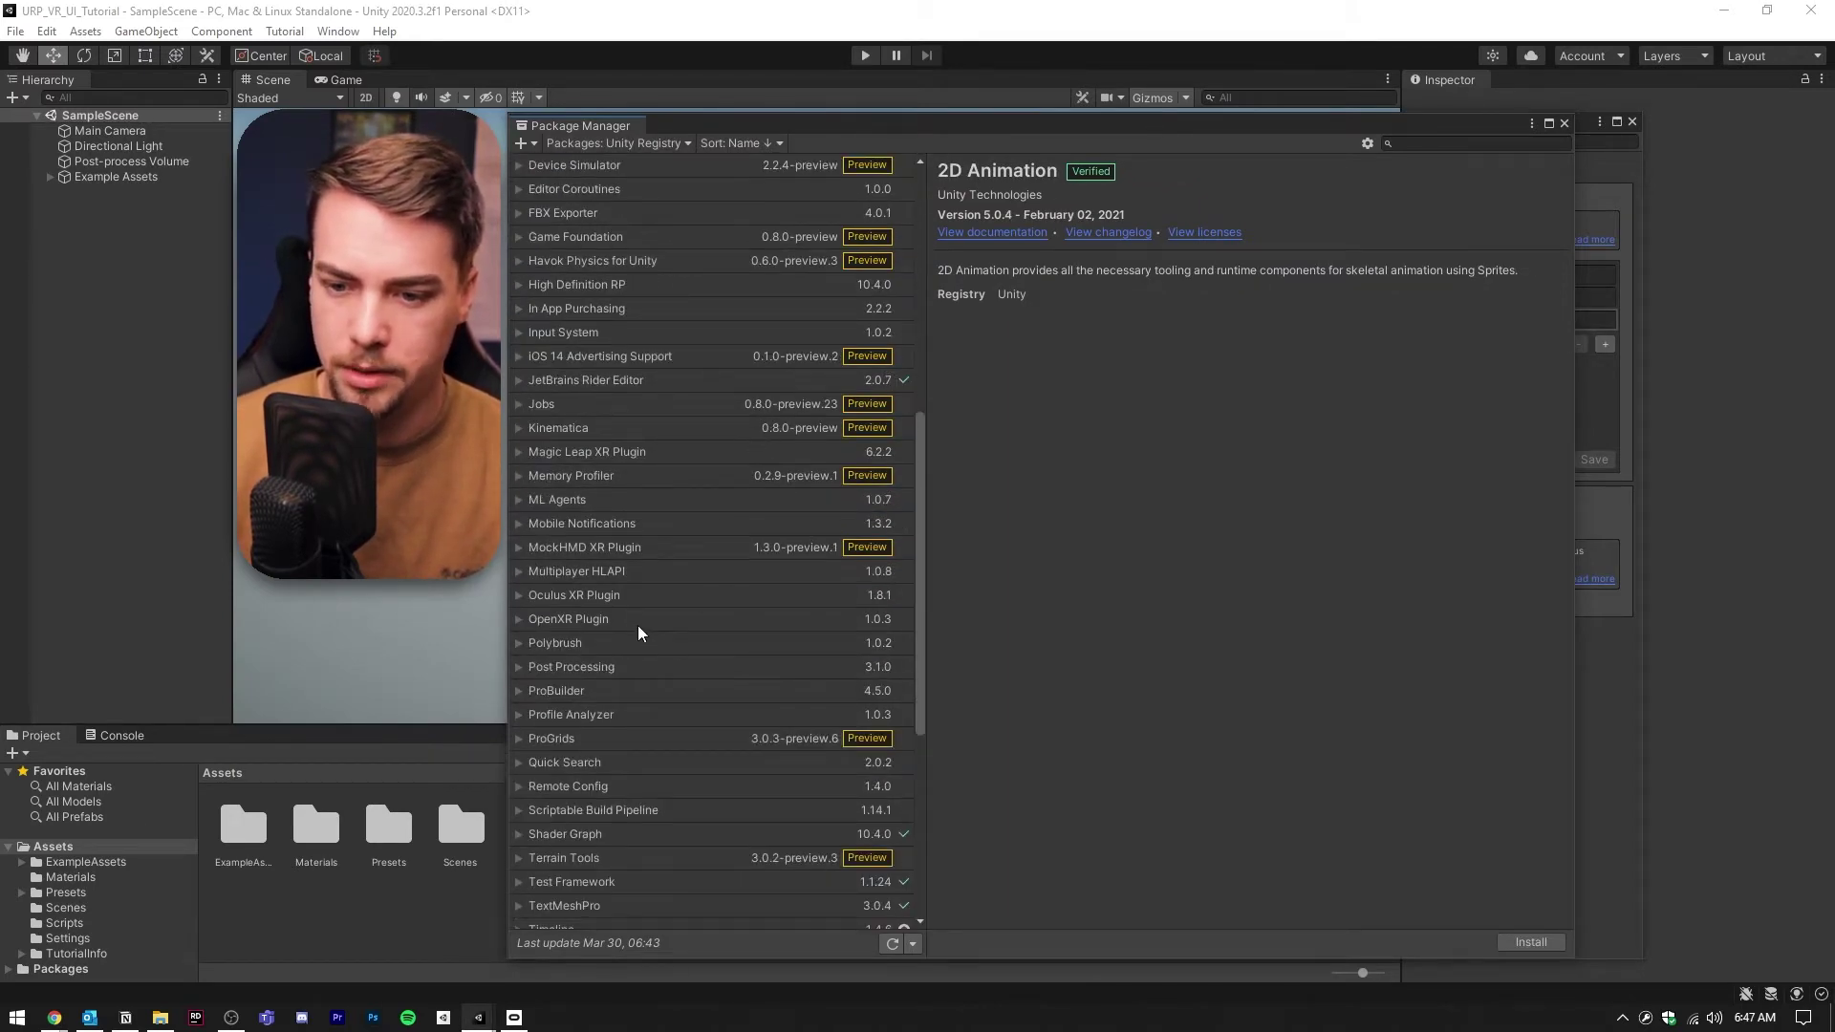
click(636, 620)
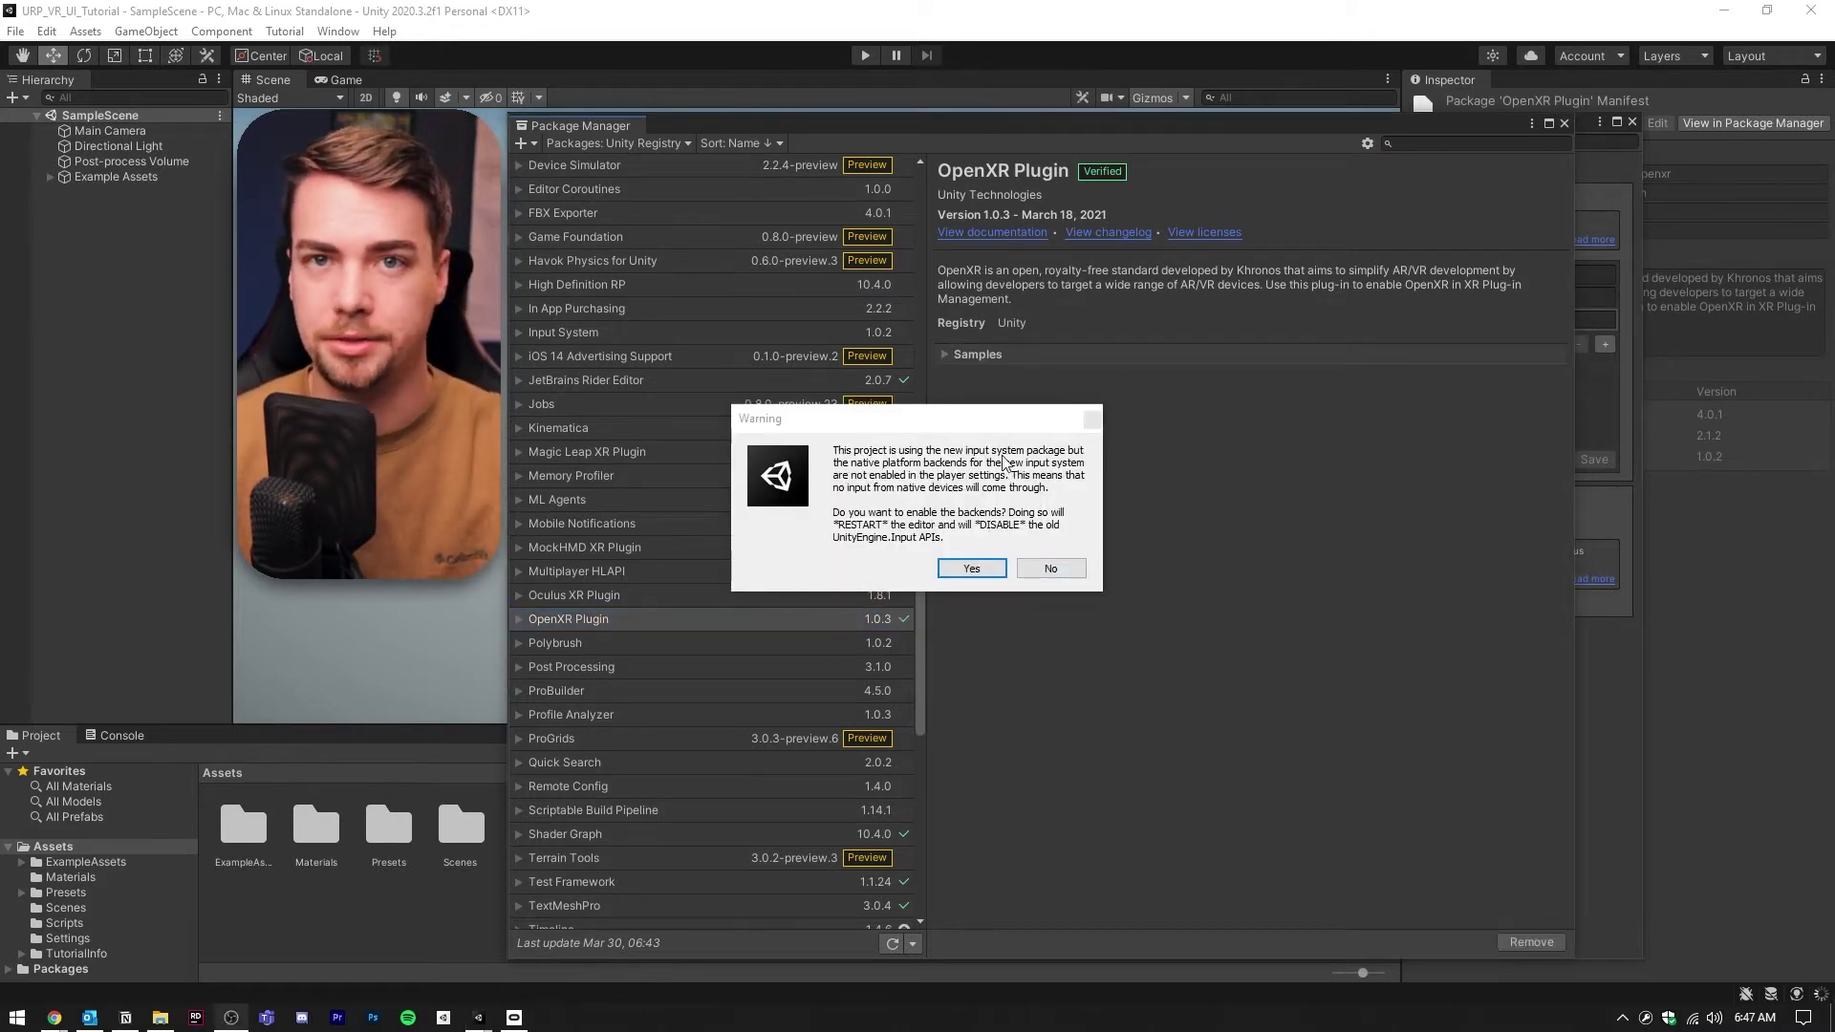
click(971, 568)
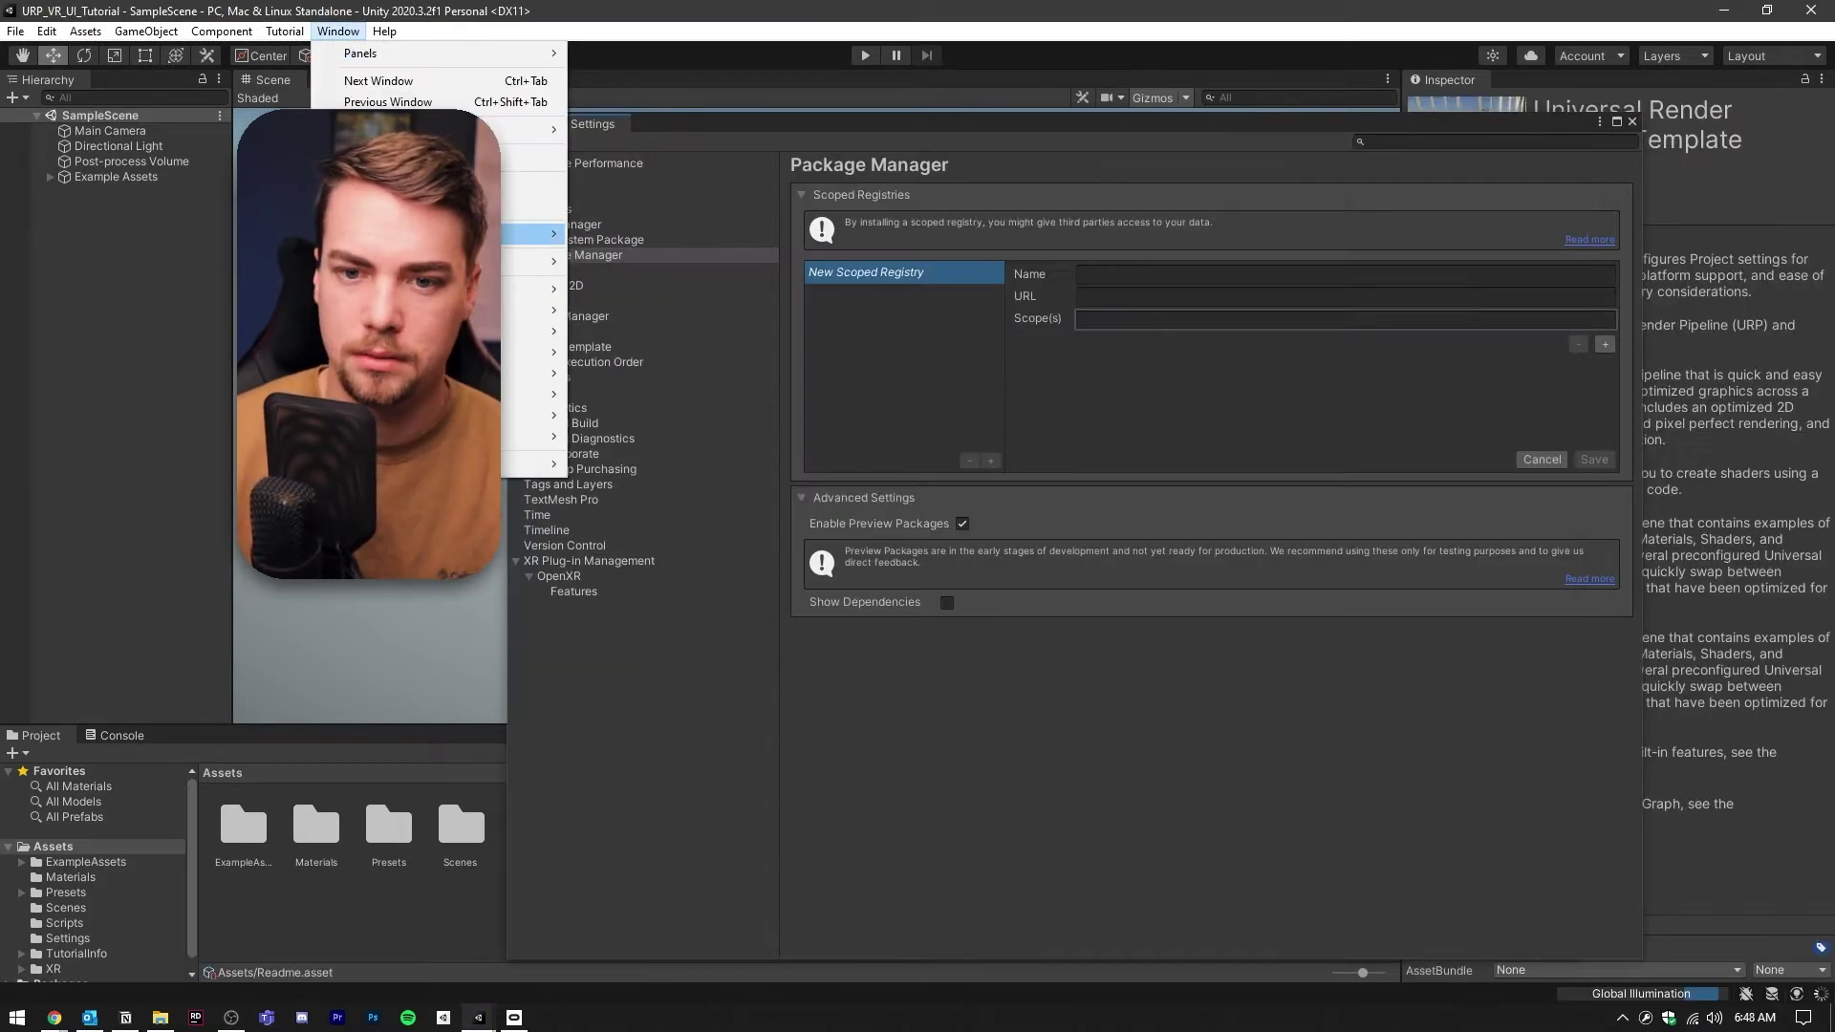
Select the XR Interaction Toolkit package in the Package Manager for installation.
click(536, 207)
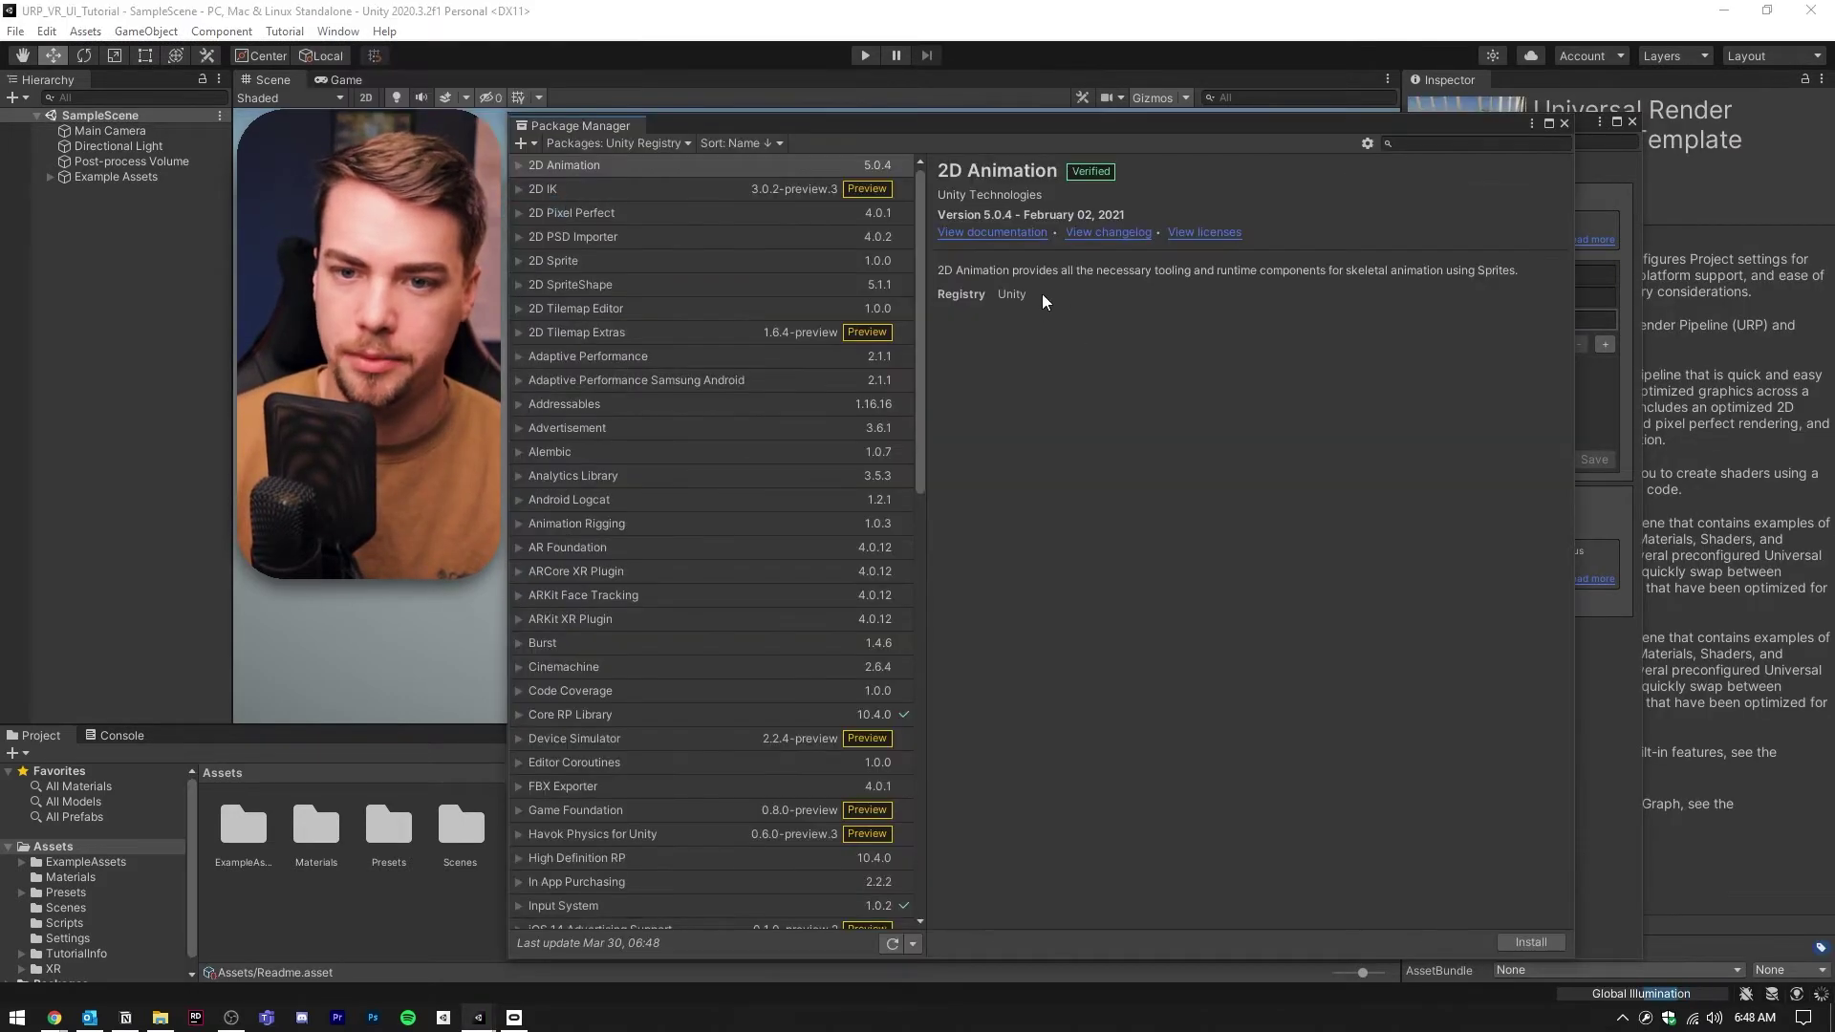
scroll(803, 484, down, 15)
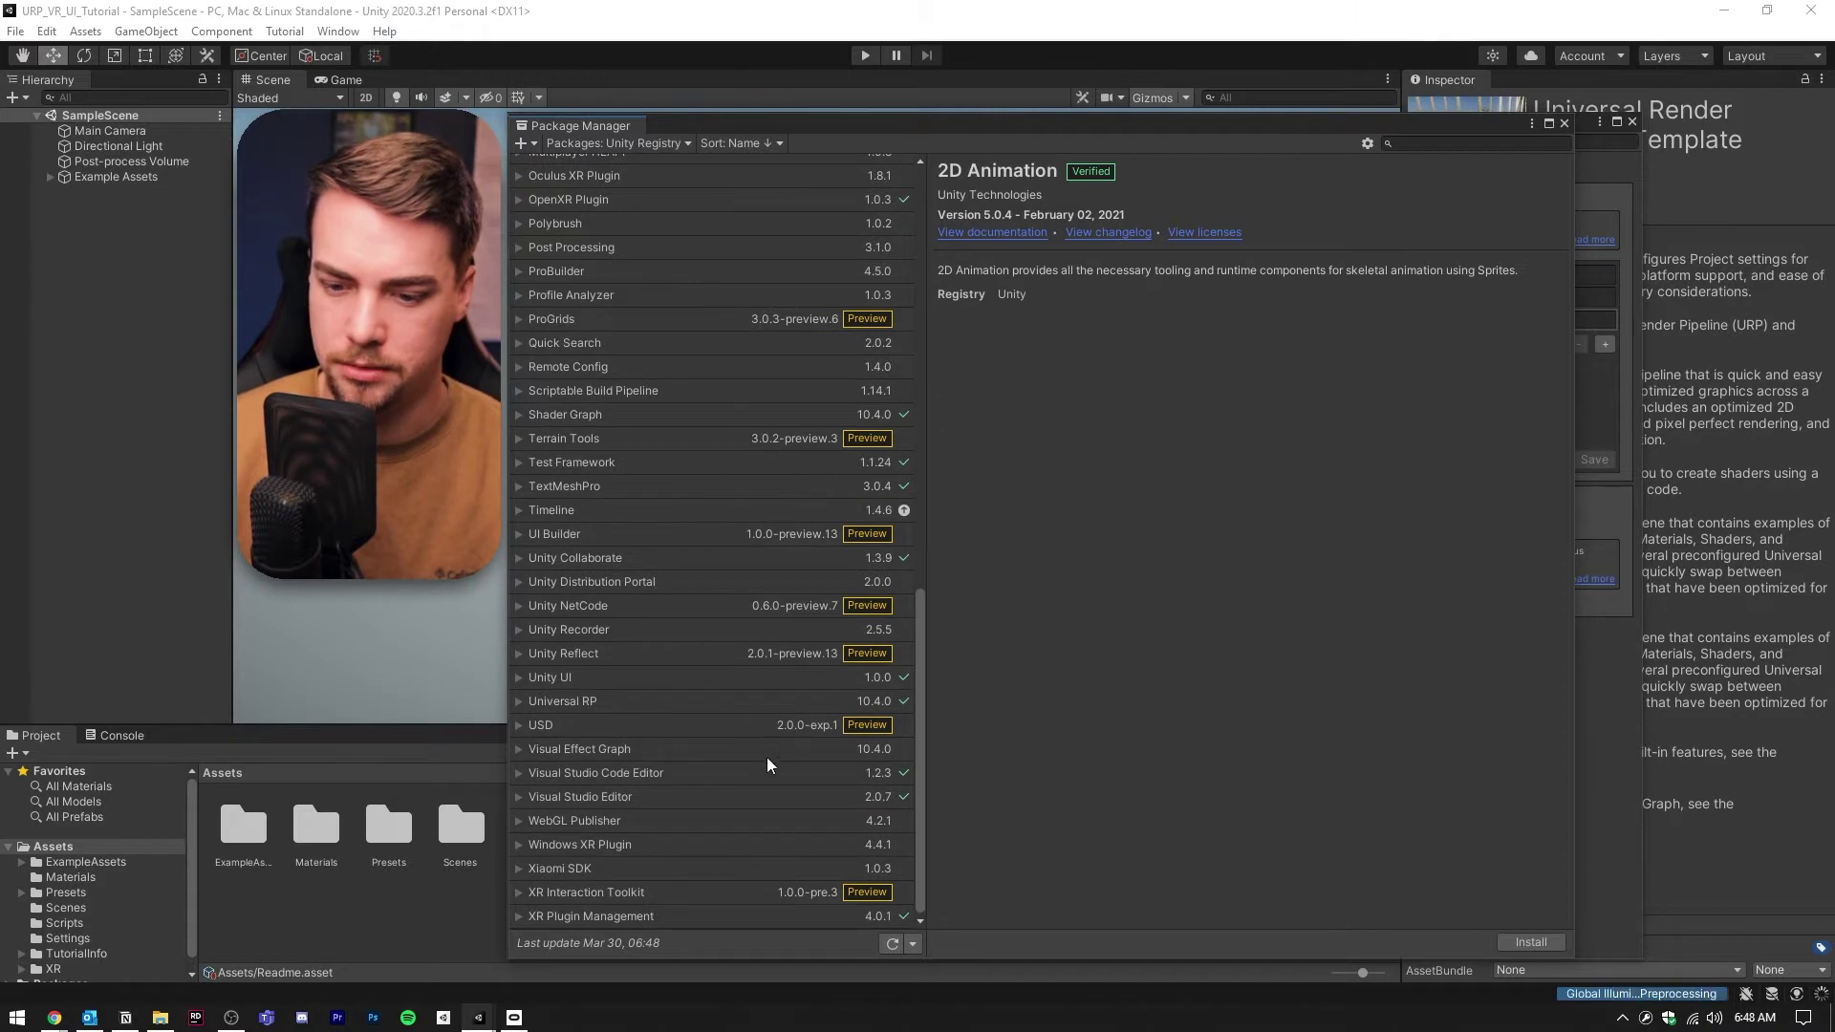
click(624, 892)
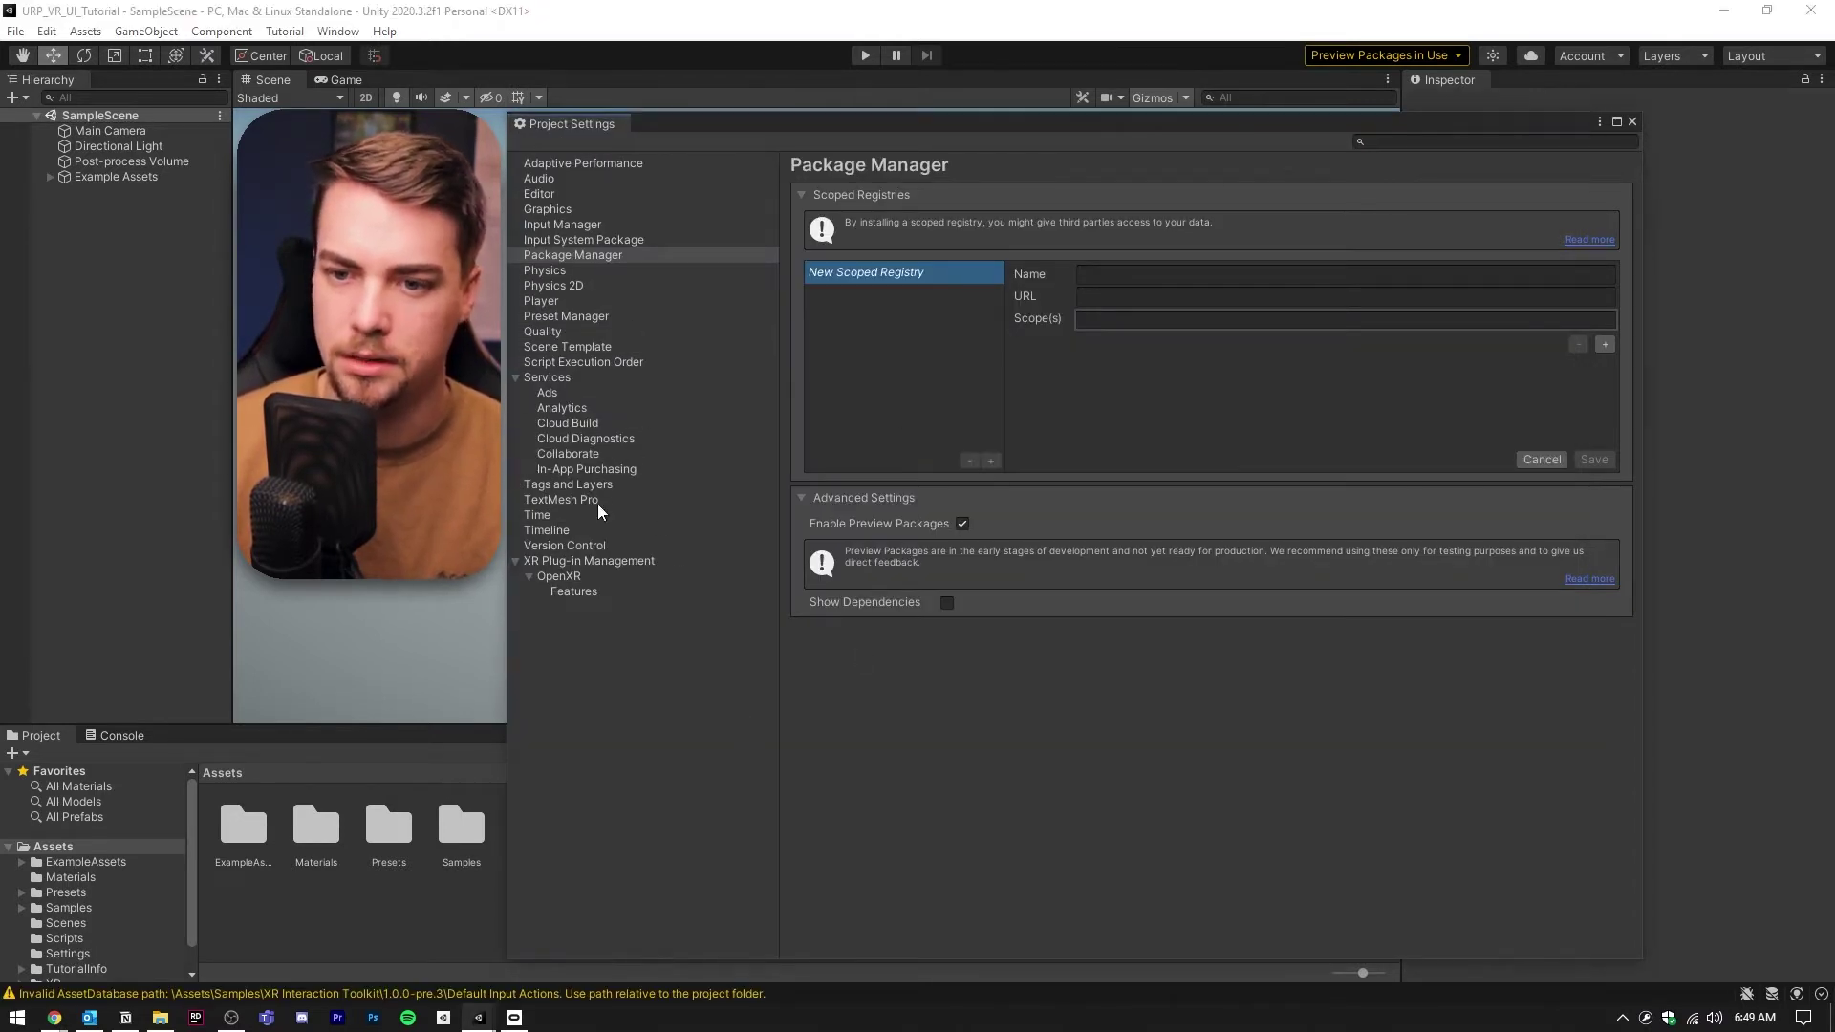
Enable OpenXR in XR Plug-in Management, review its Features, and Fix All validation issues.
click(552, 562)
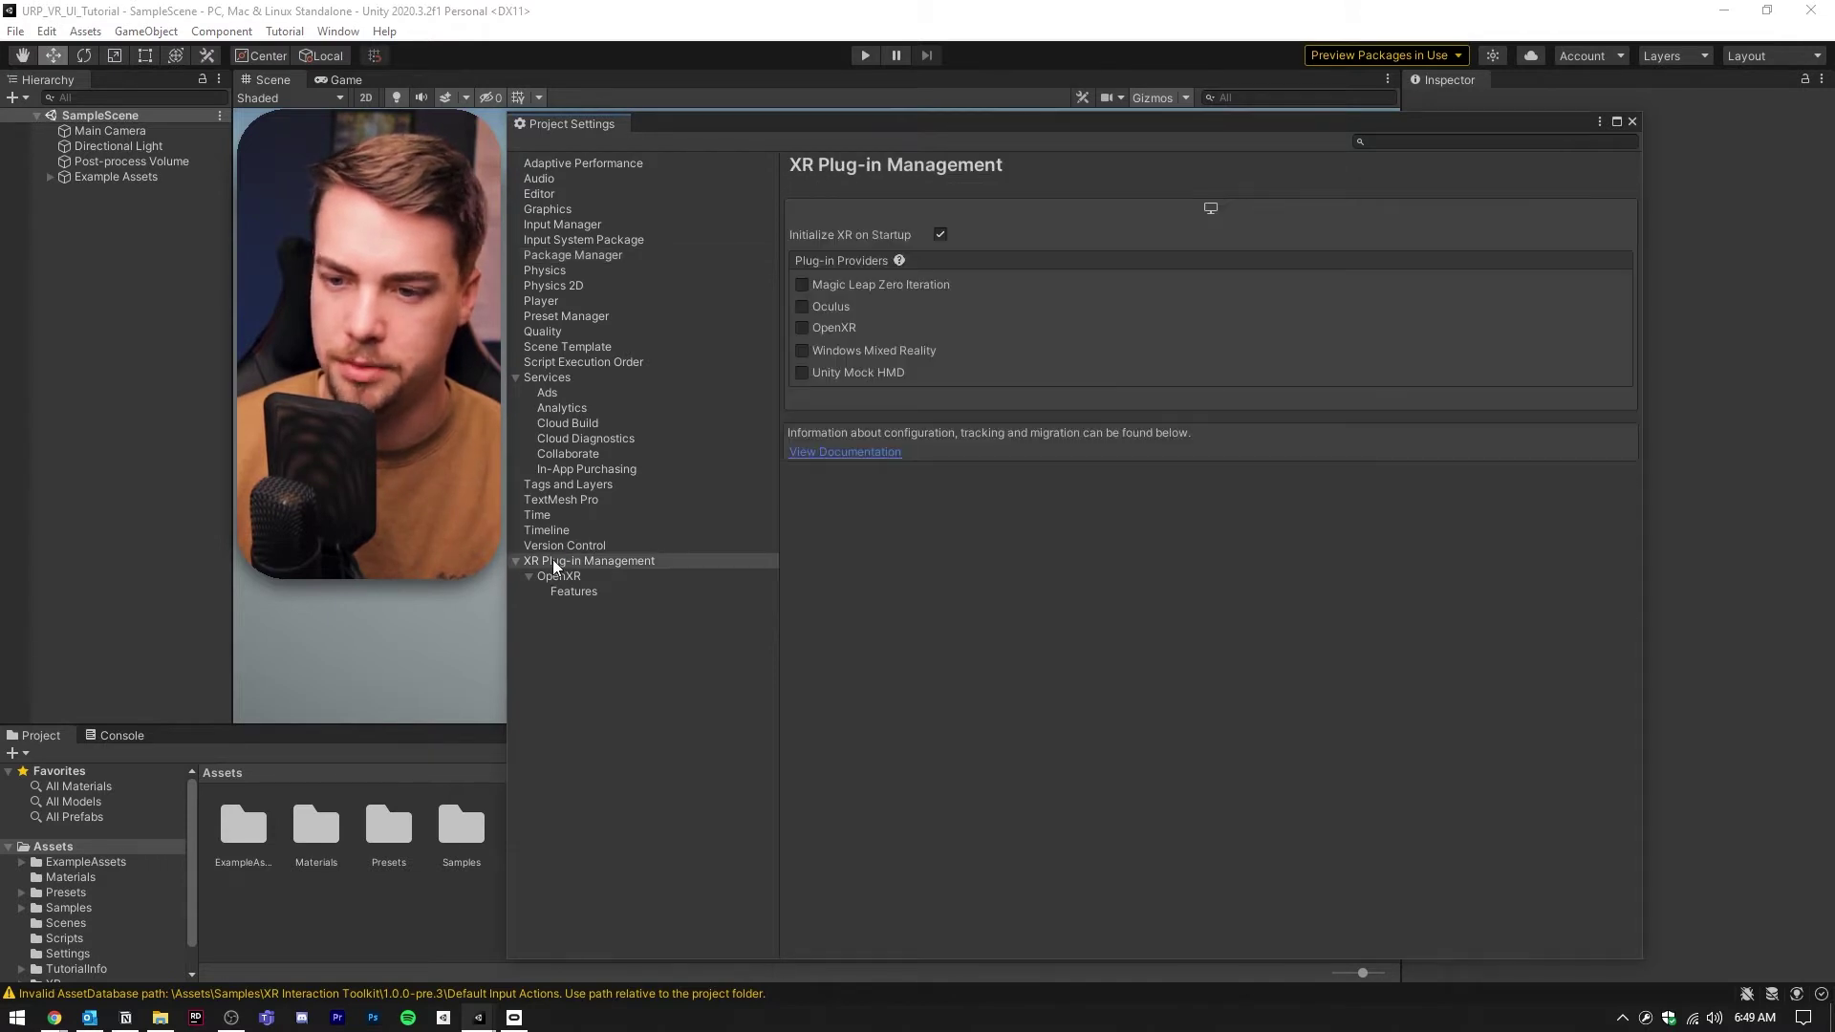
click(832, 327)
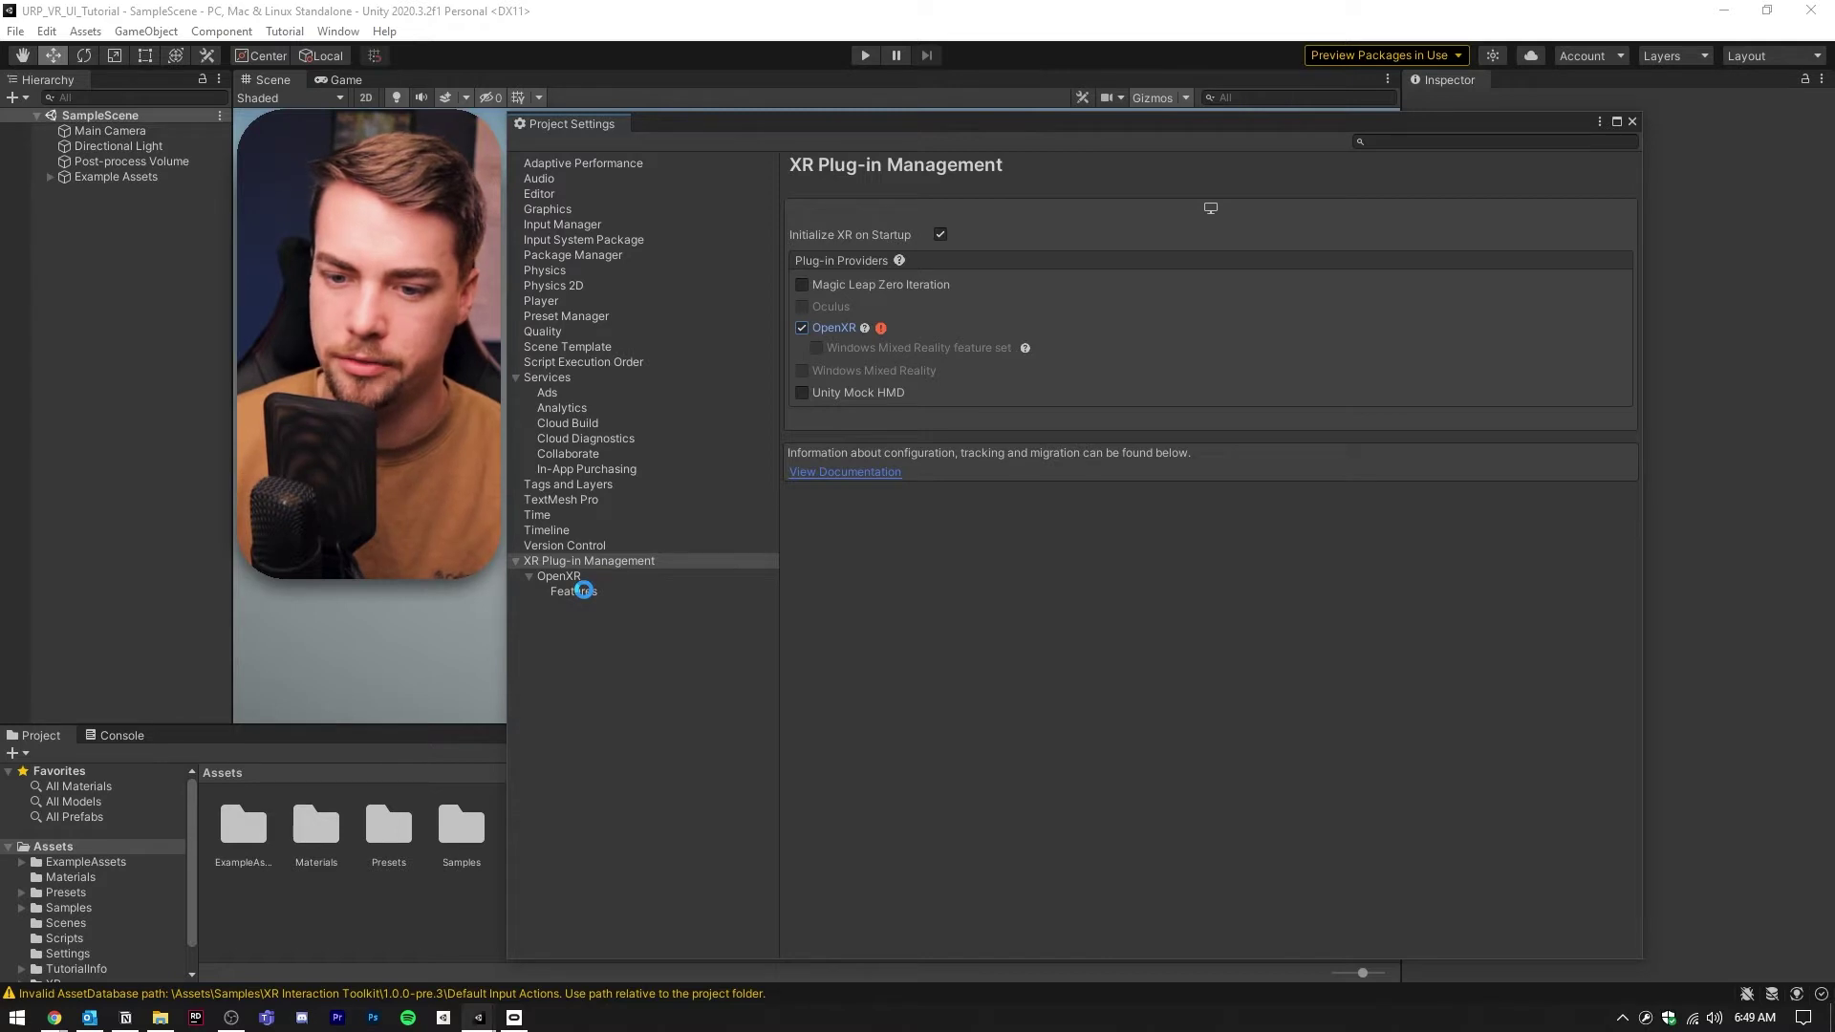
click(583, 591)
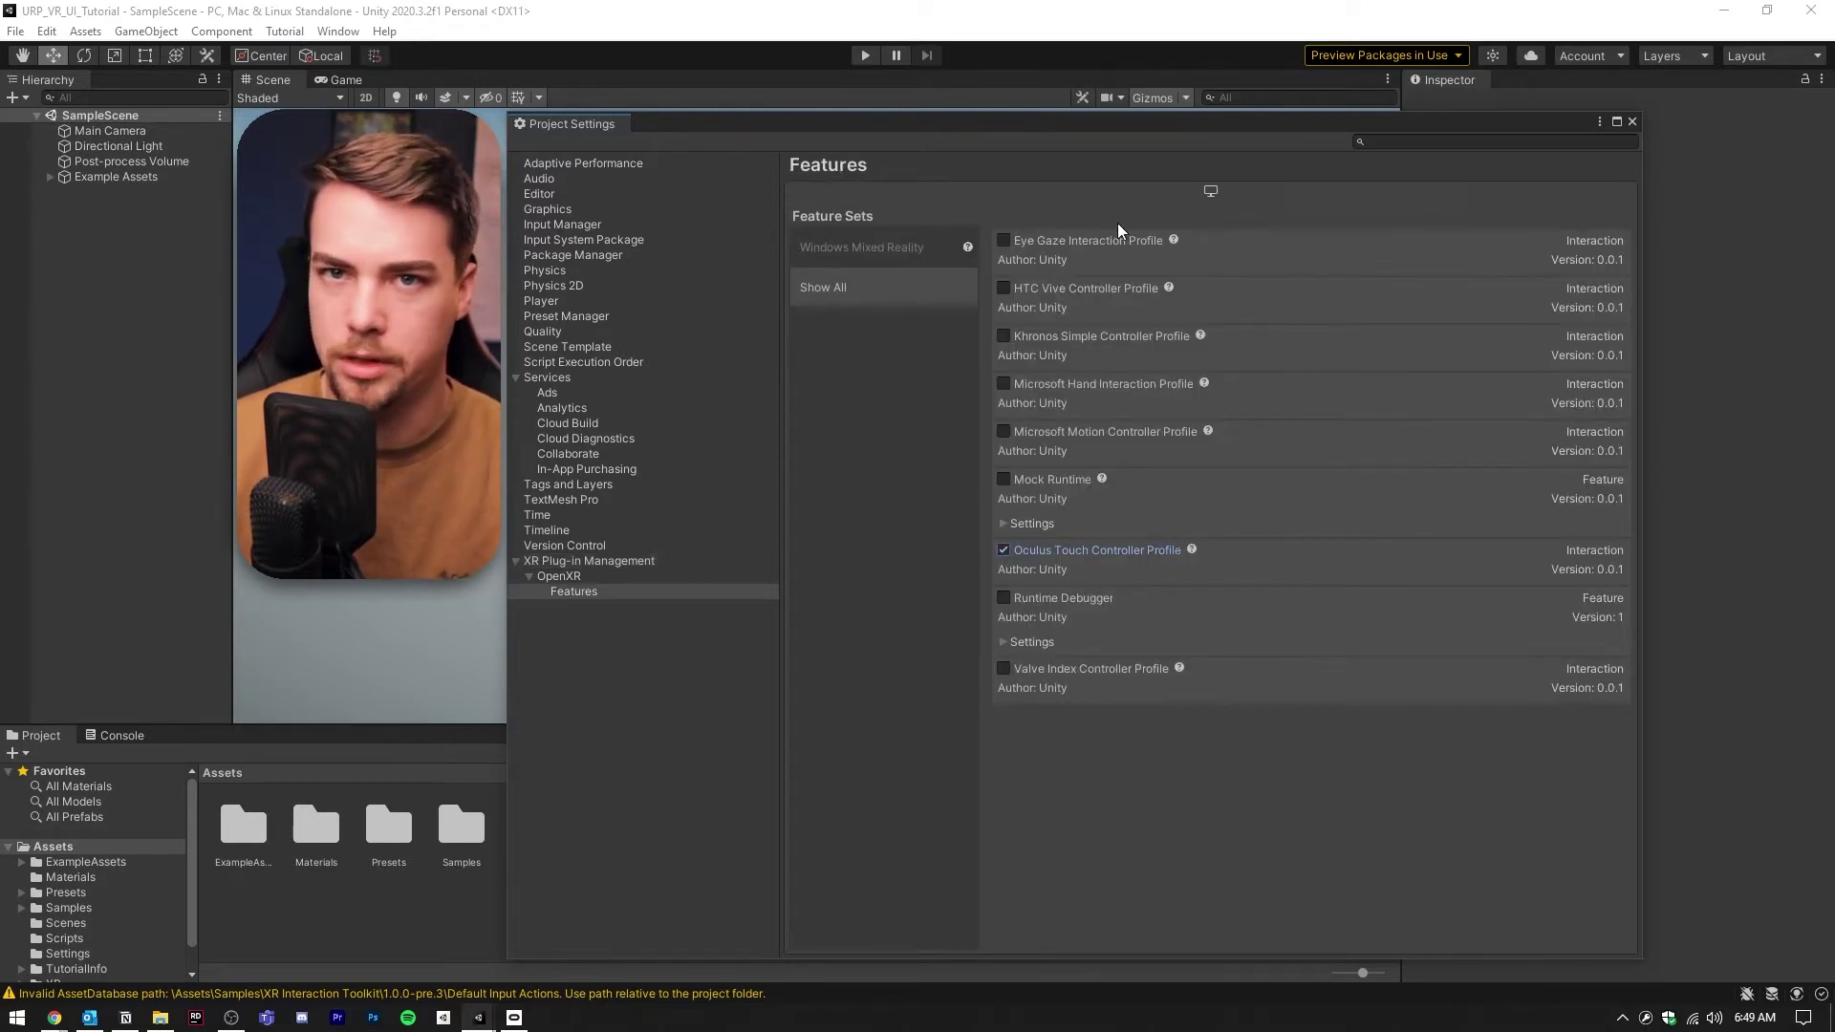
click(625, 562)
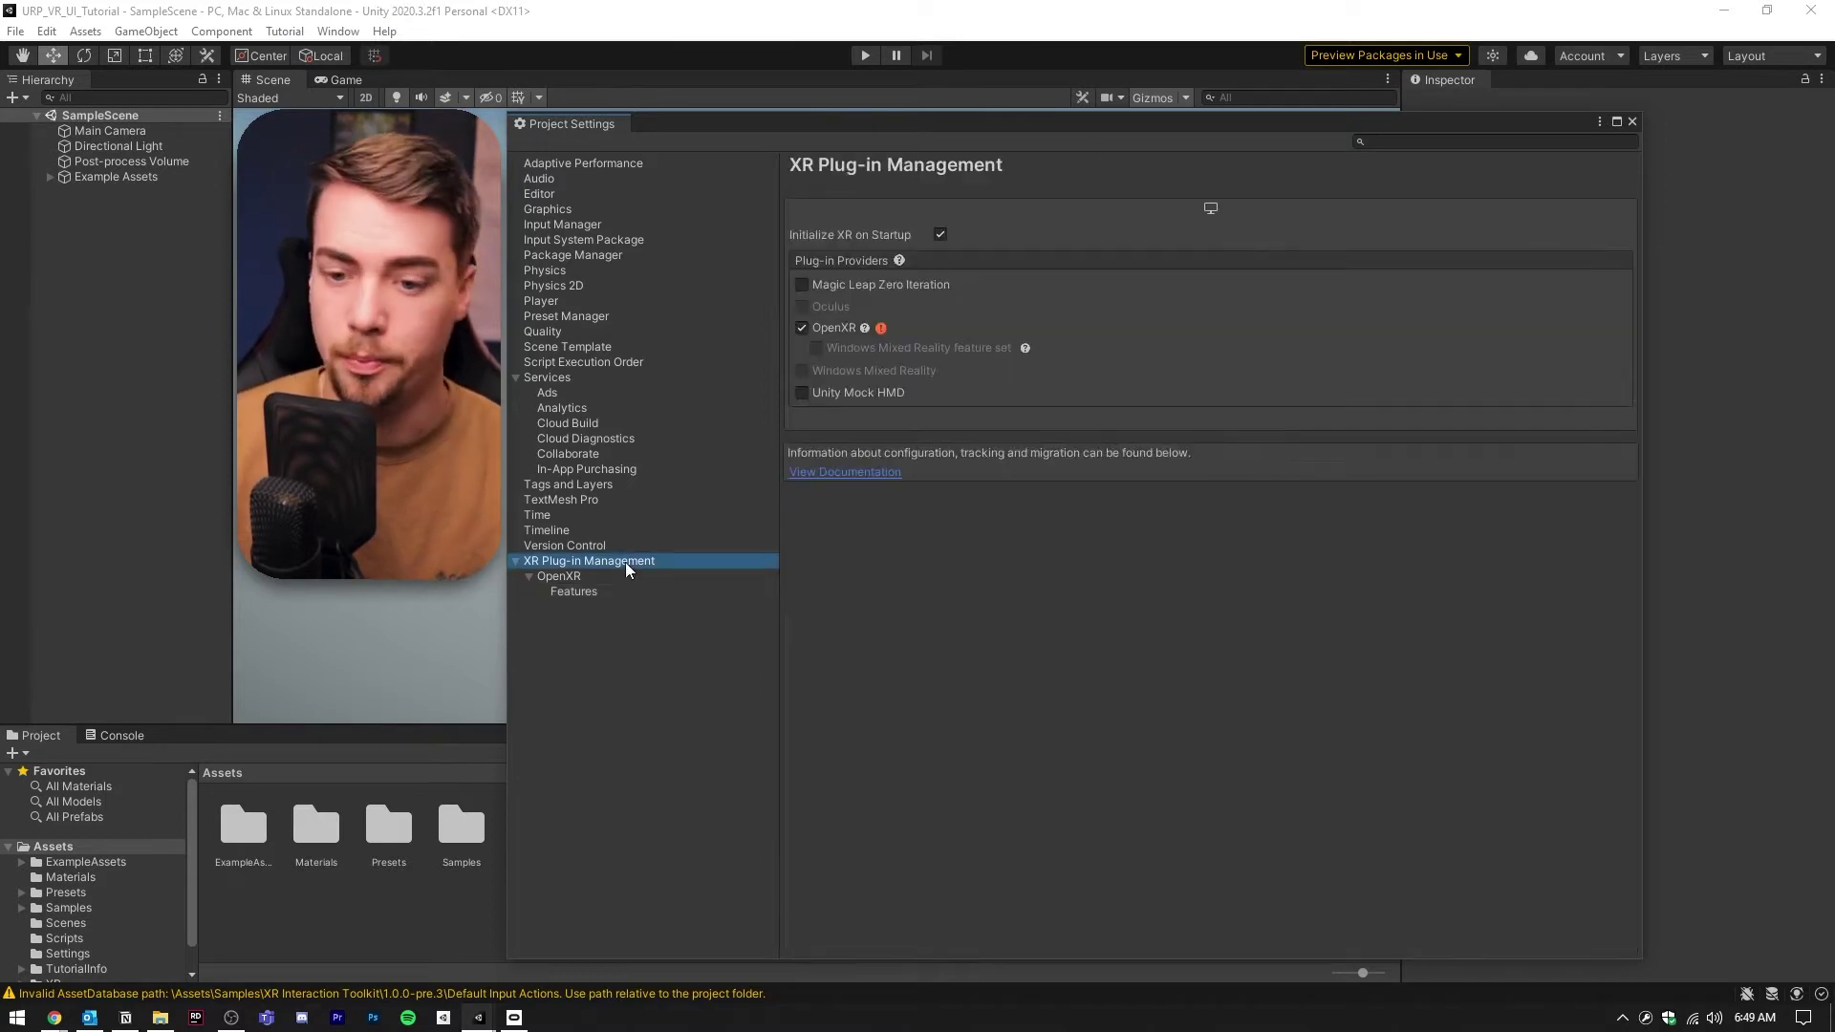
click(881, 329)
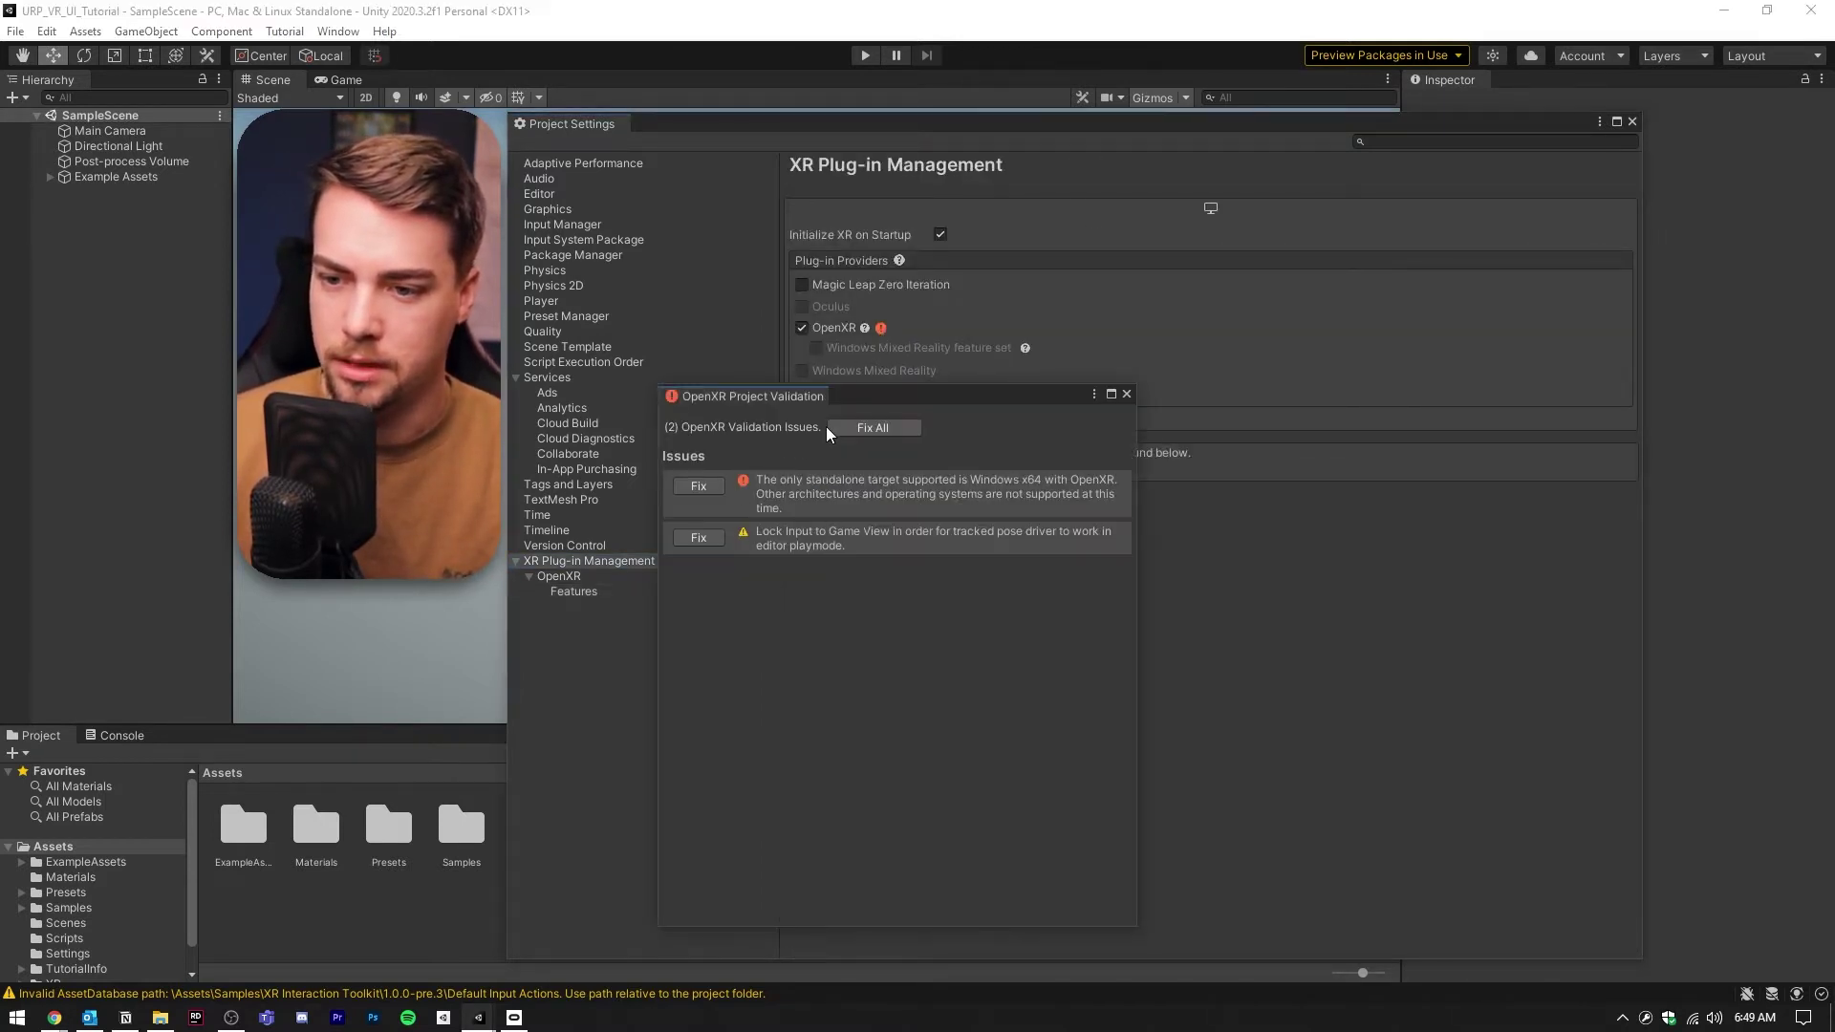
click(865, 427)
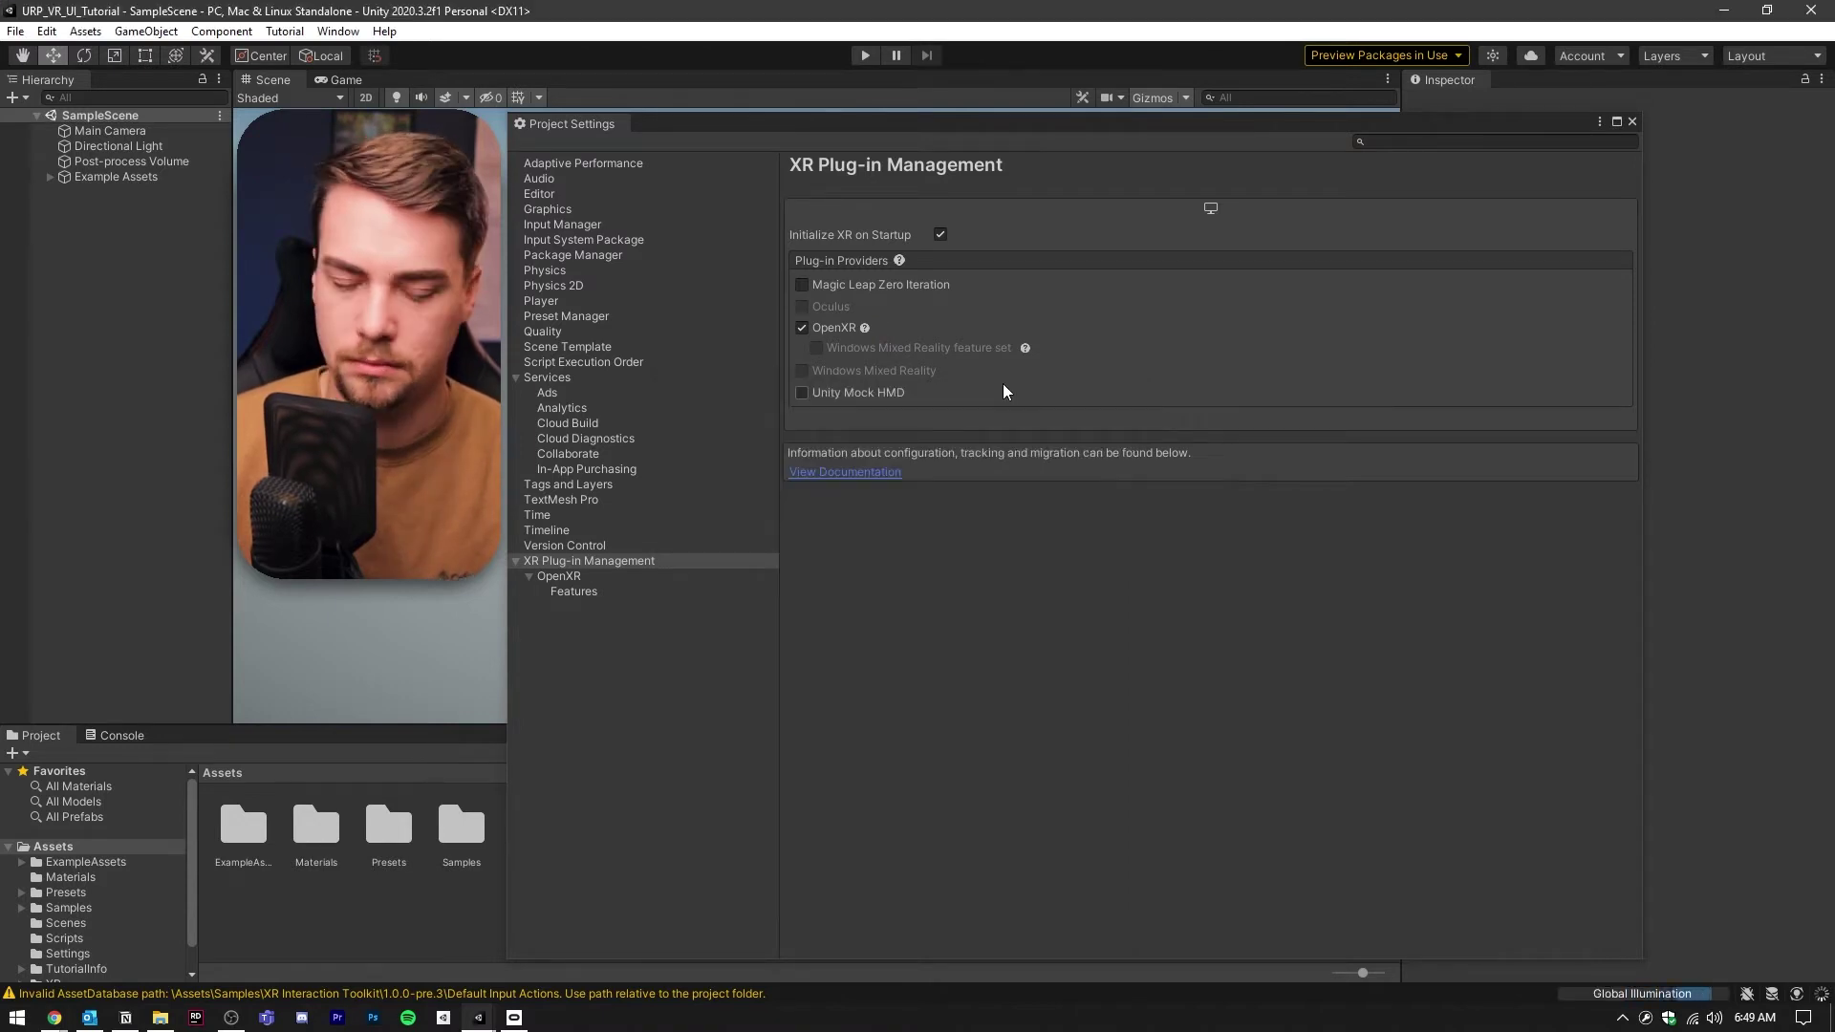
click(15, 30)
Select the PC, Mac & Linux Standalone platform in Build Settings, then close the settings windows.
mouse_move(85, 31)
click(15, 31)
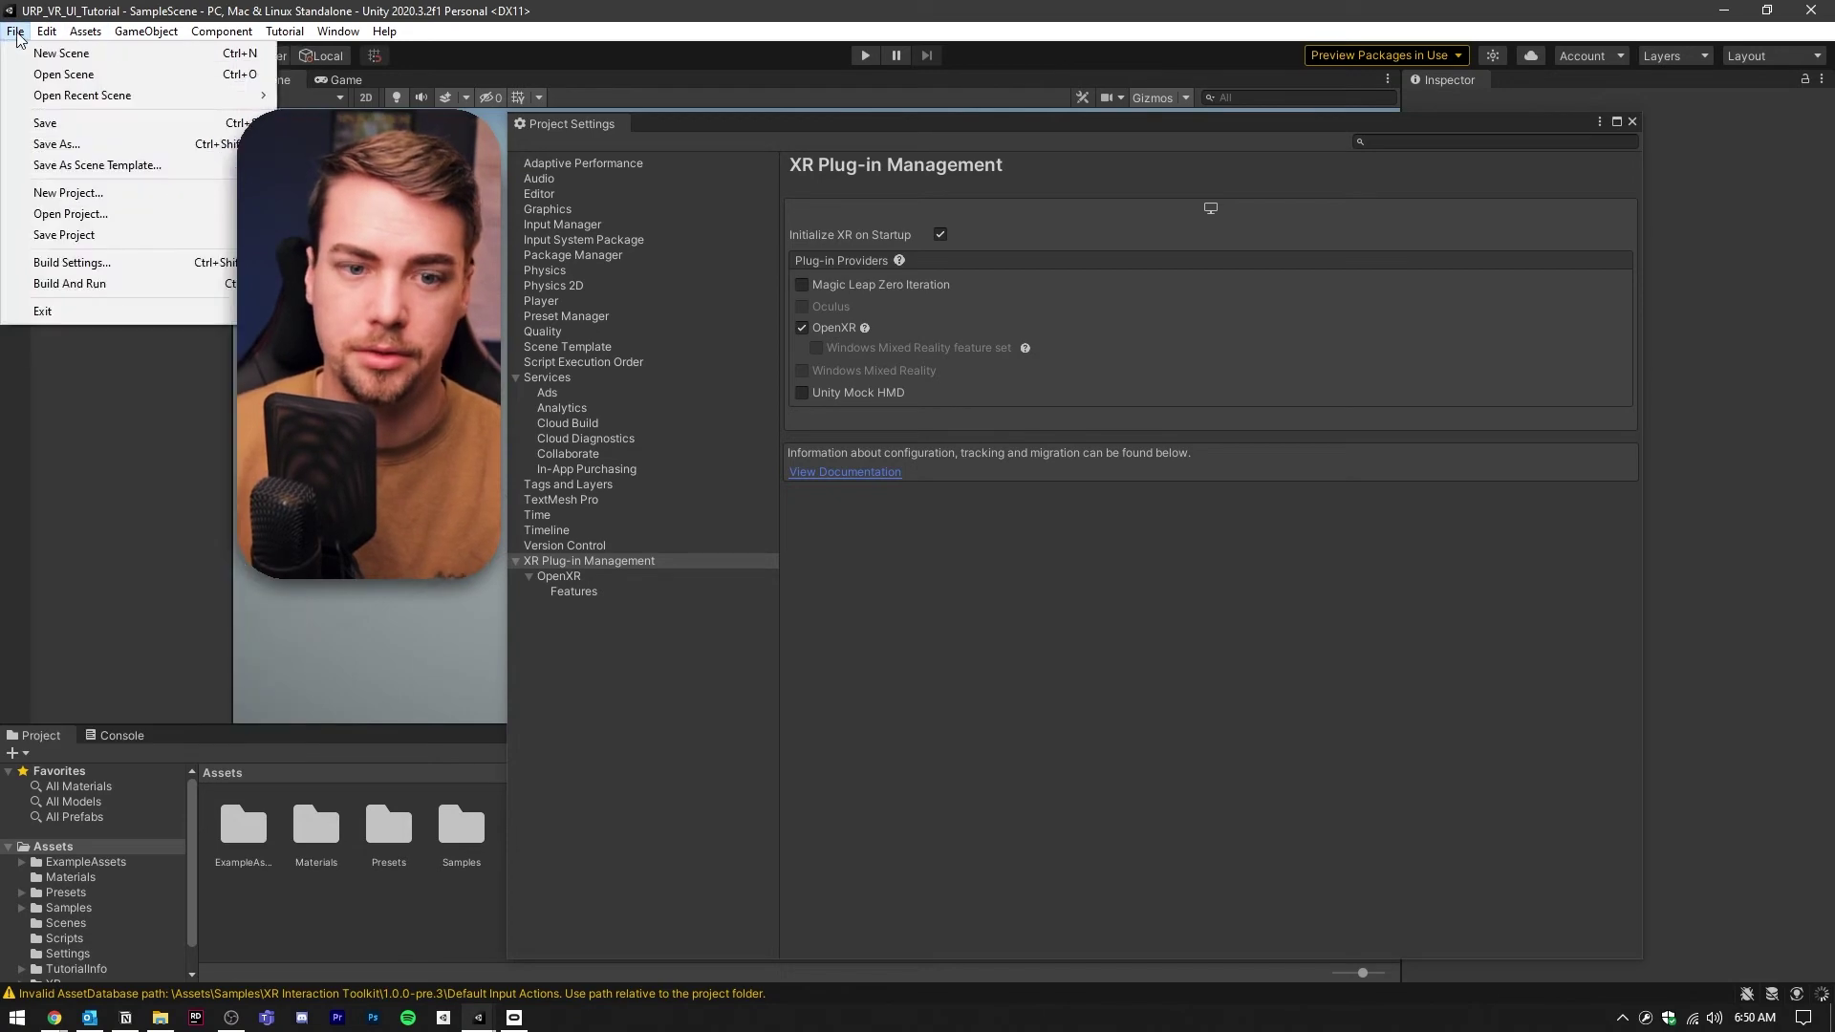
click(48, 263)
drag(76, 51, 803, 169)
click(967, 611)
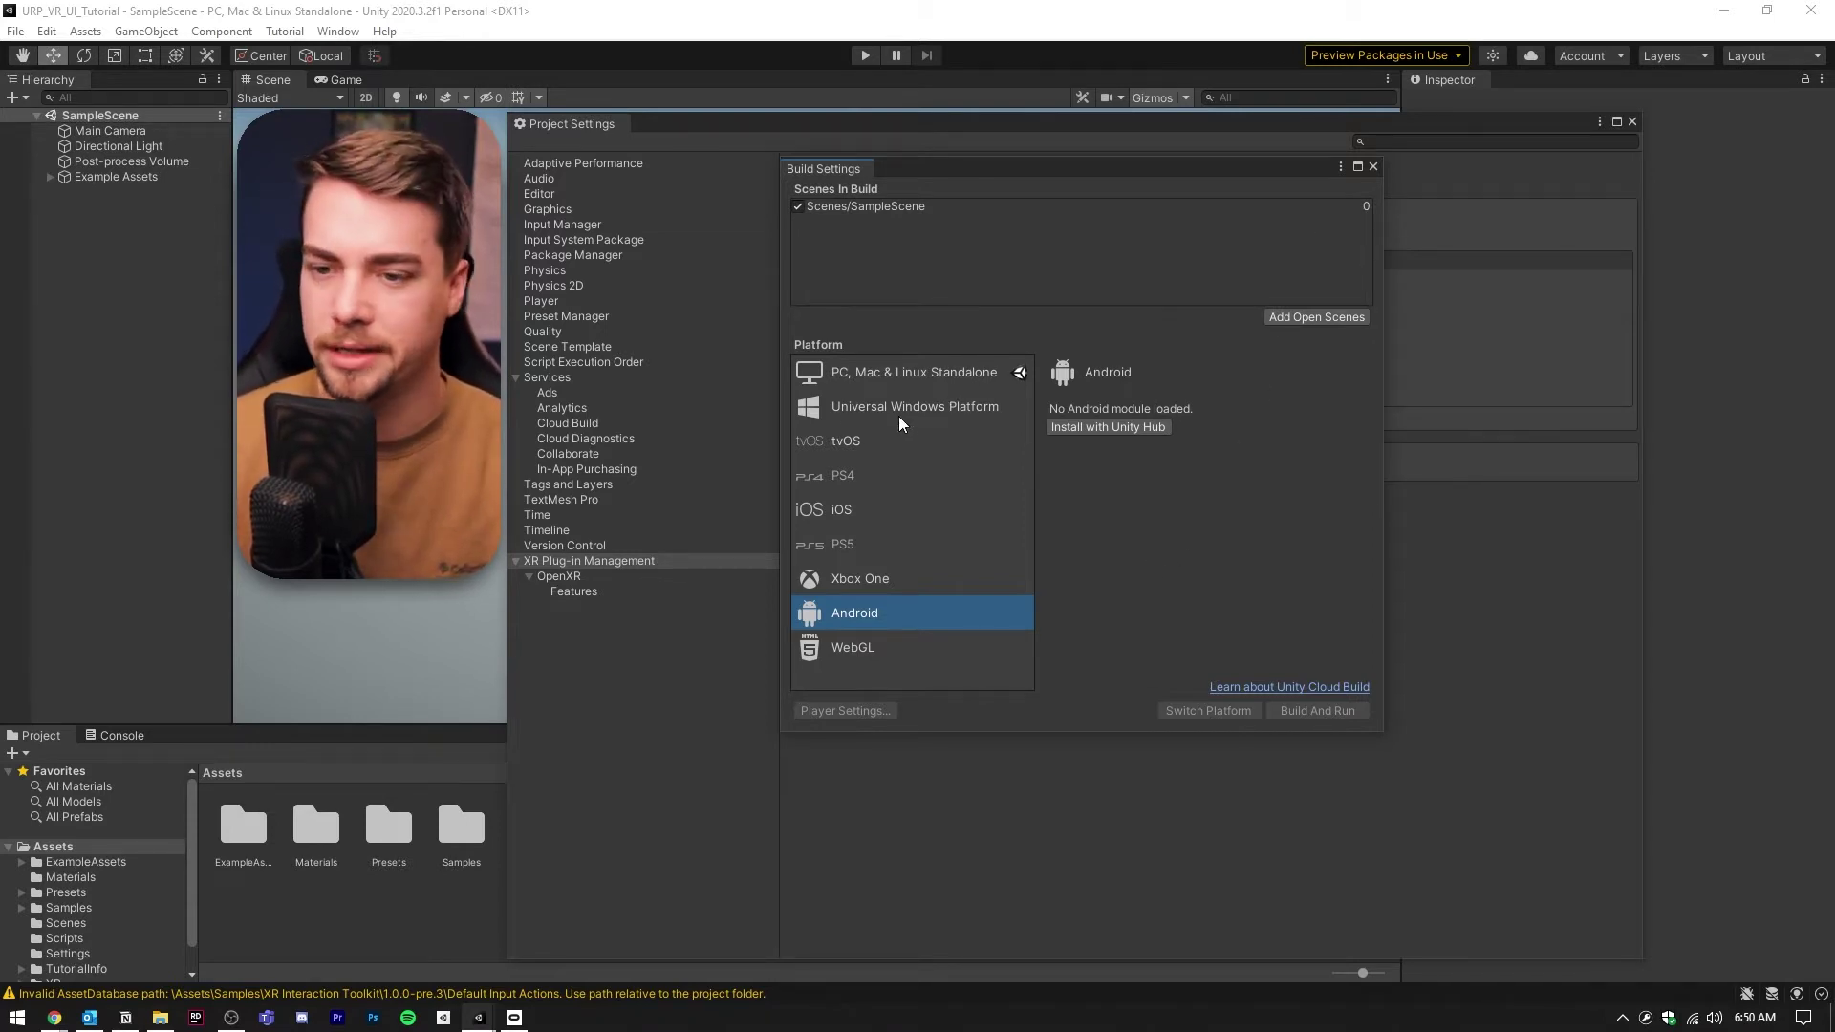
click(914, 365)
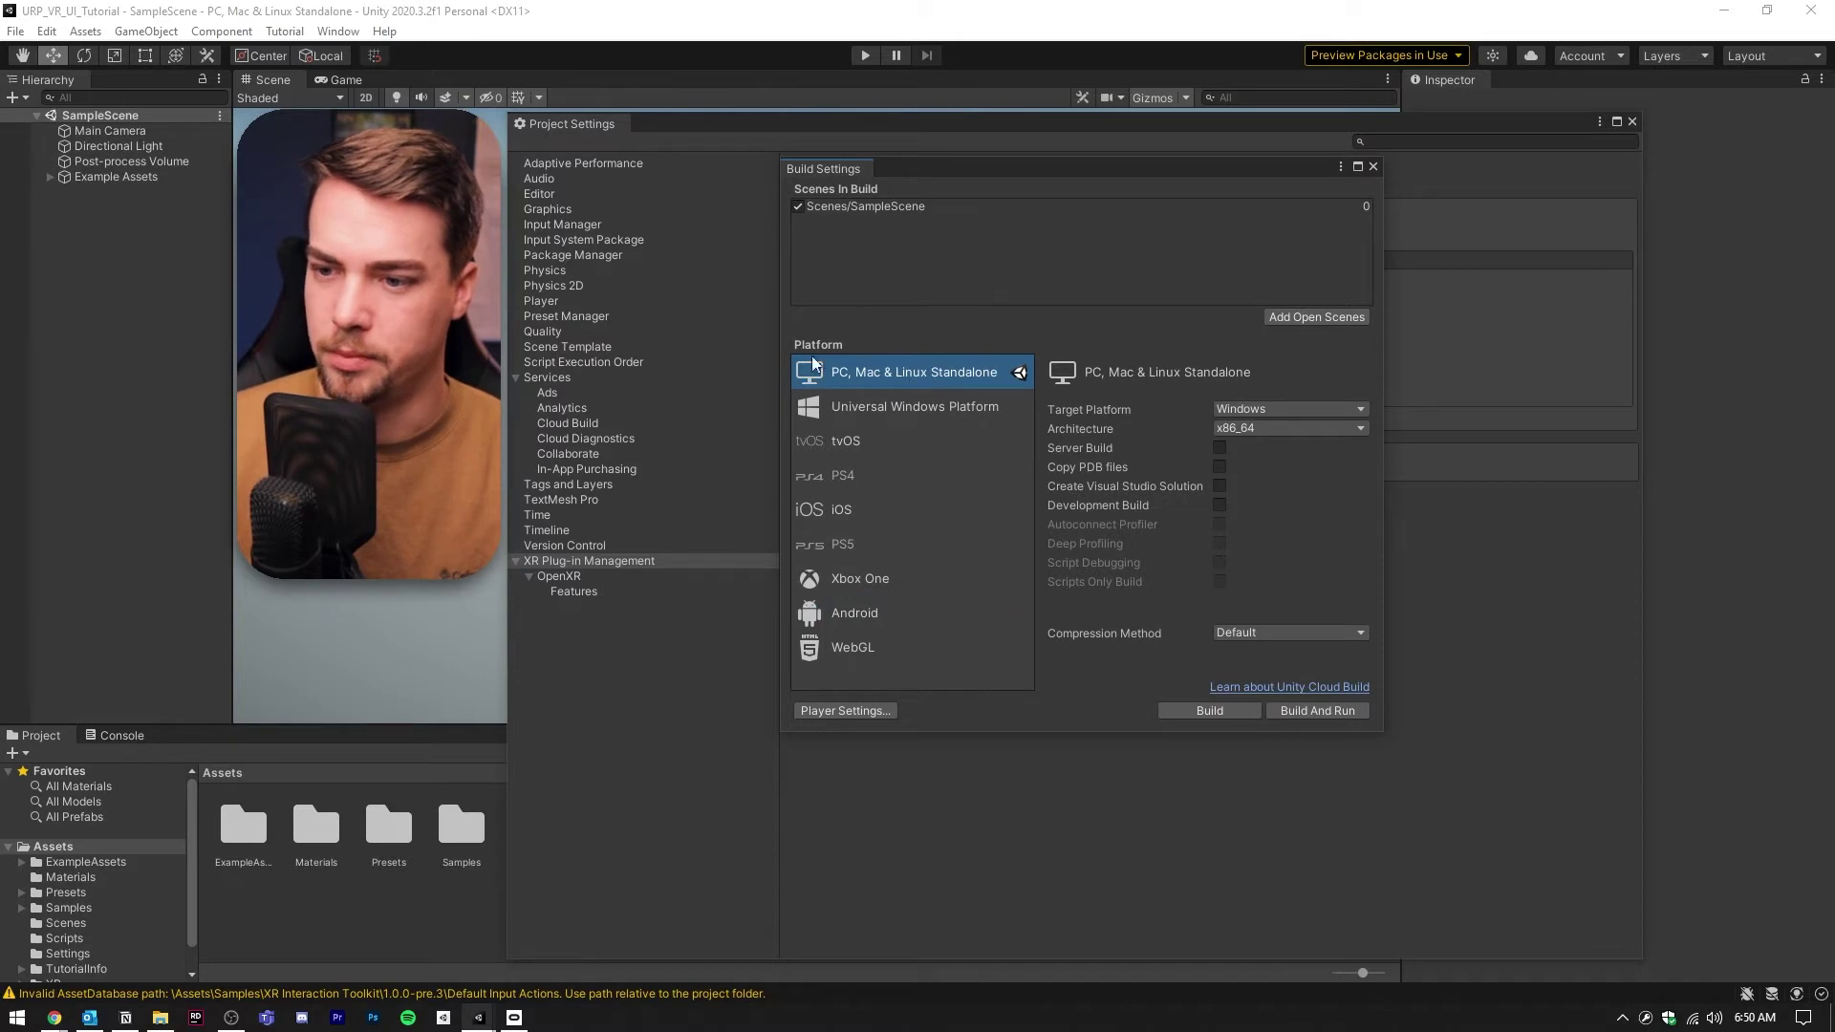
click(1374, 167)
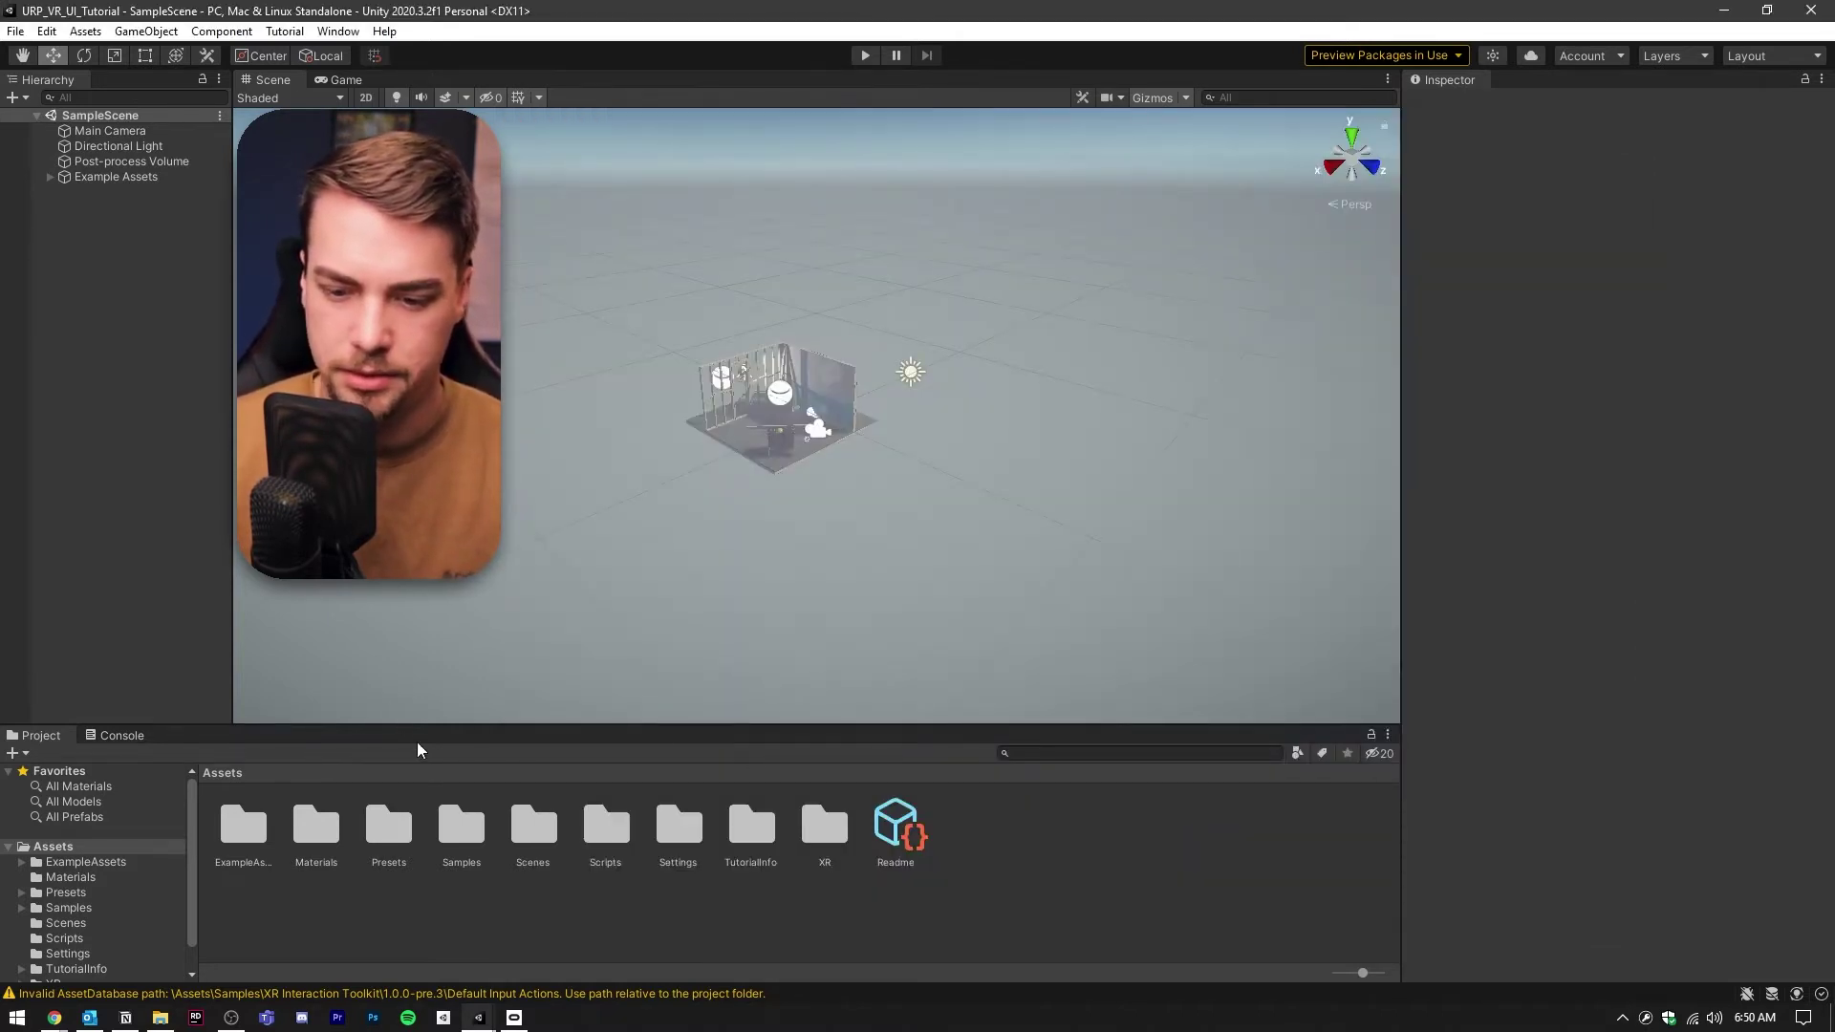
Browse the XR Interaction Toolkit 1.0.0-pre.3 samples to the Default Input Actions presets.
double_click(460, 826)
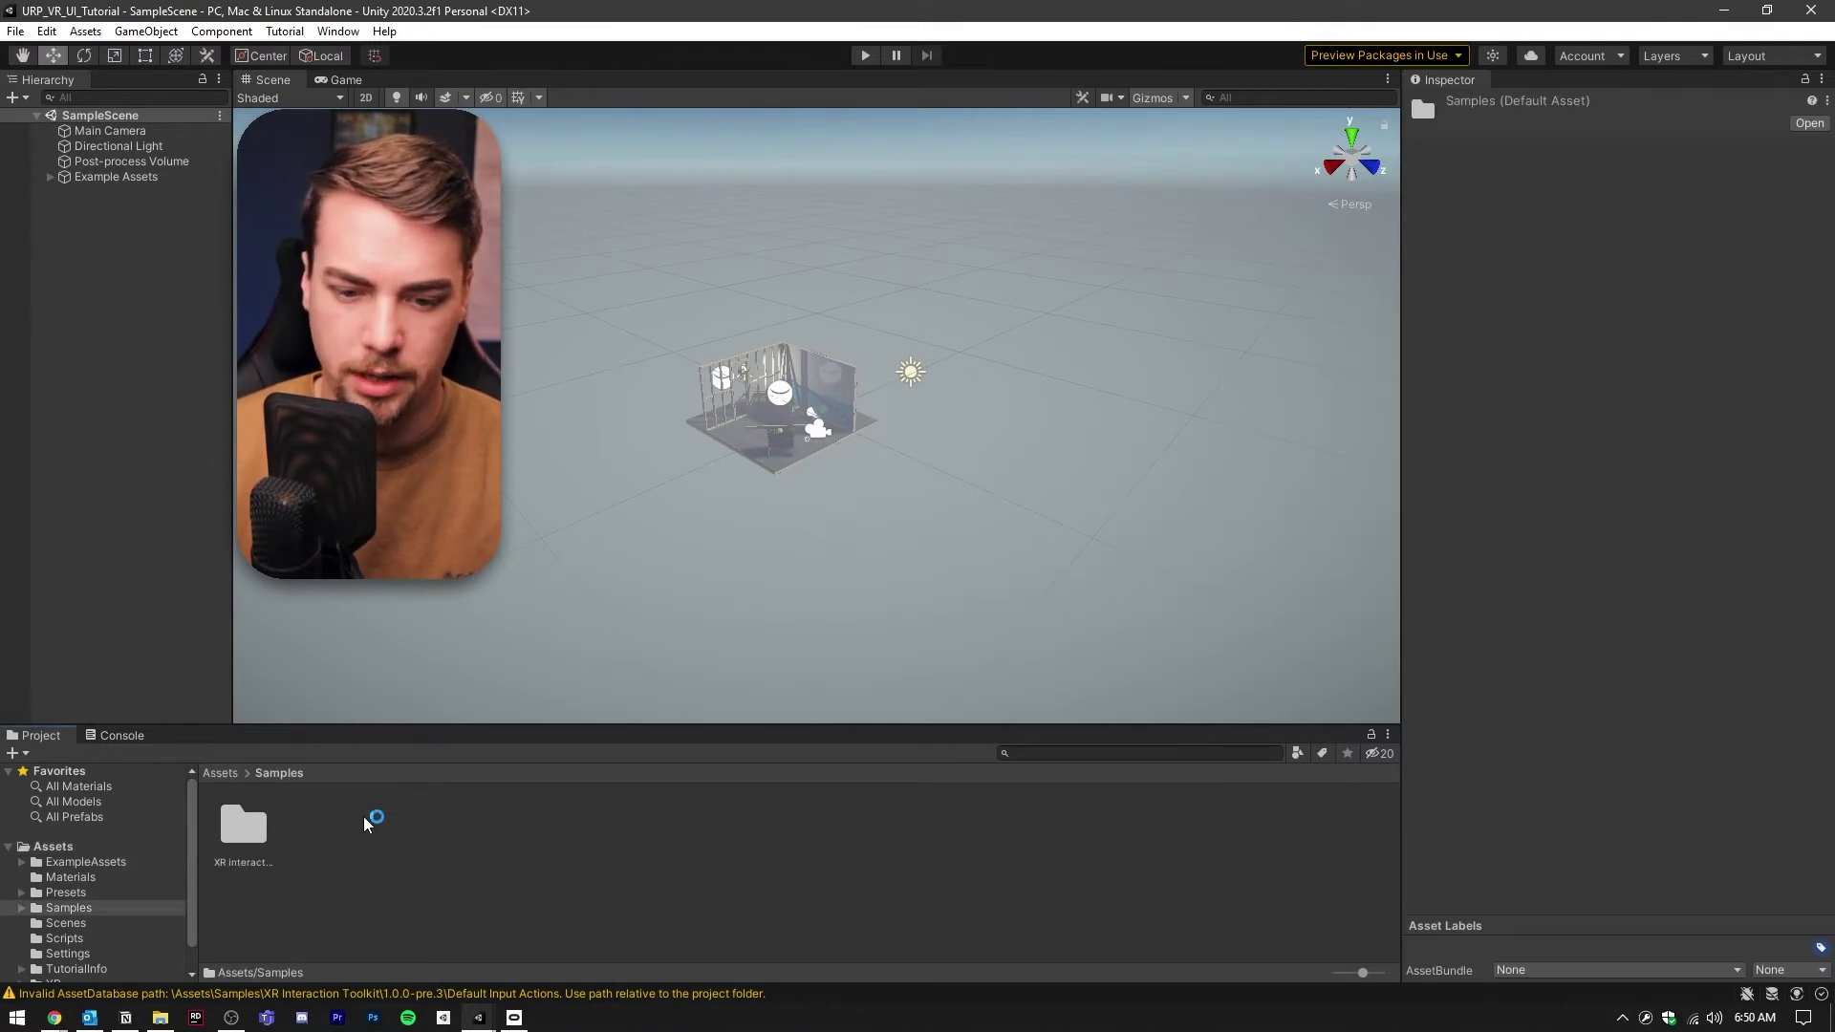
double_click(243, 826)
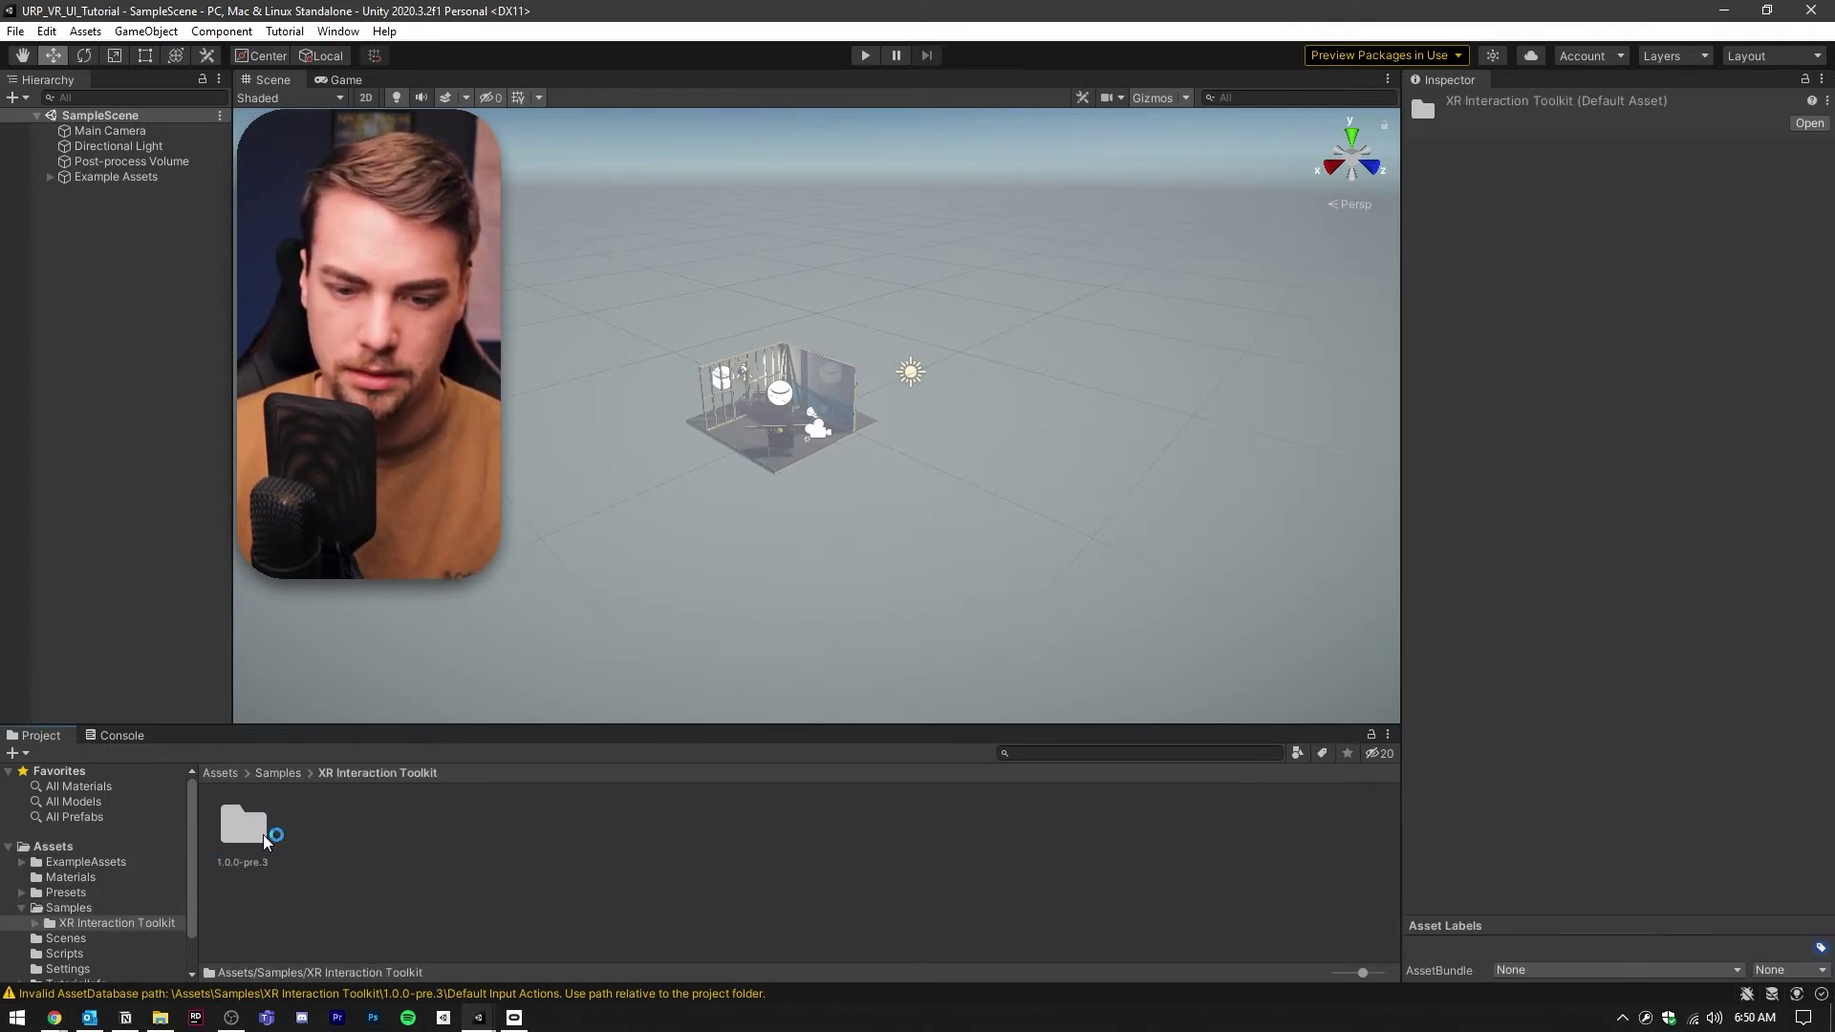
double_click(250, 826)
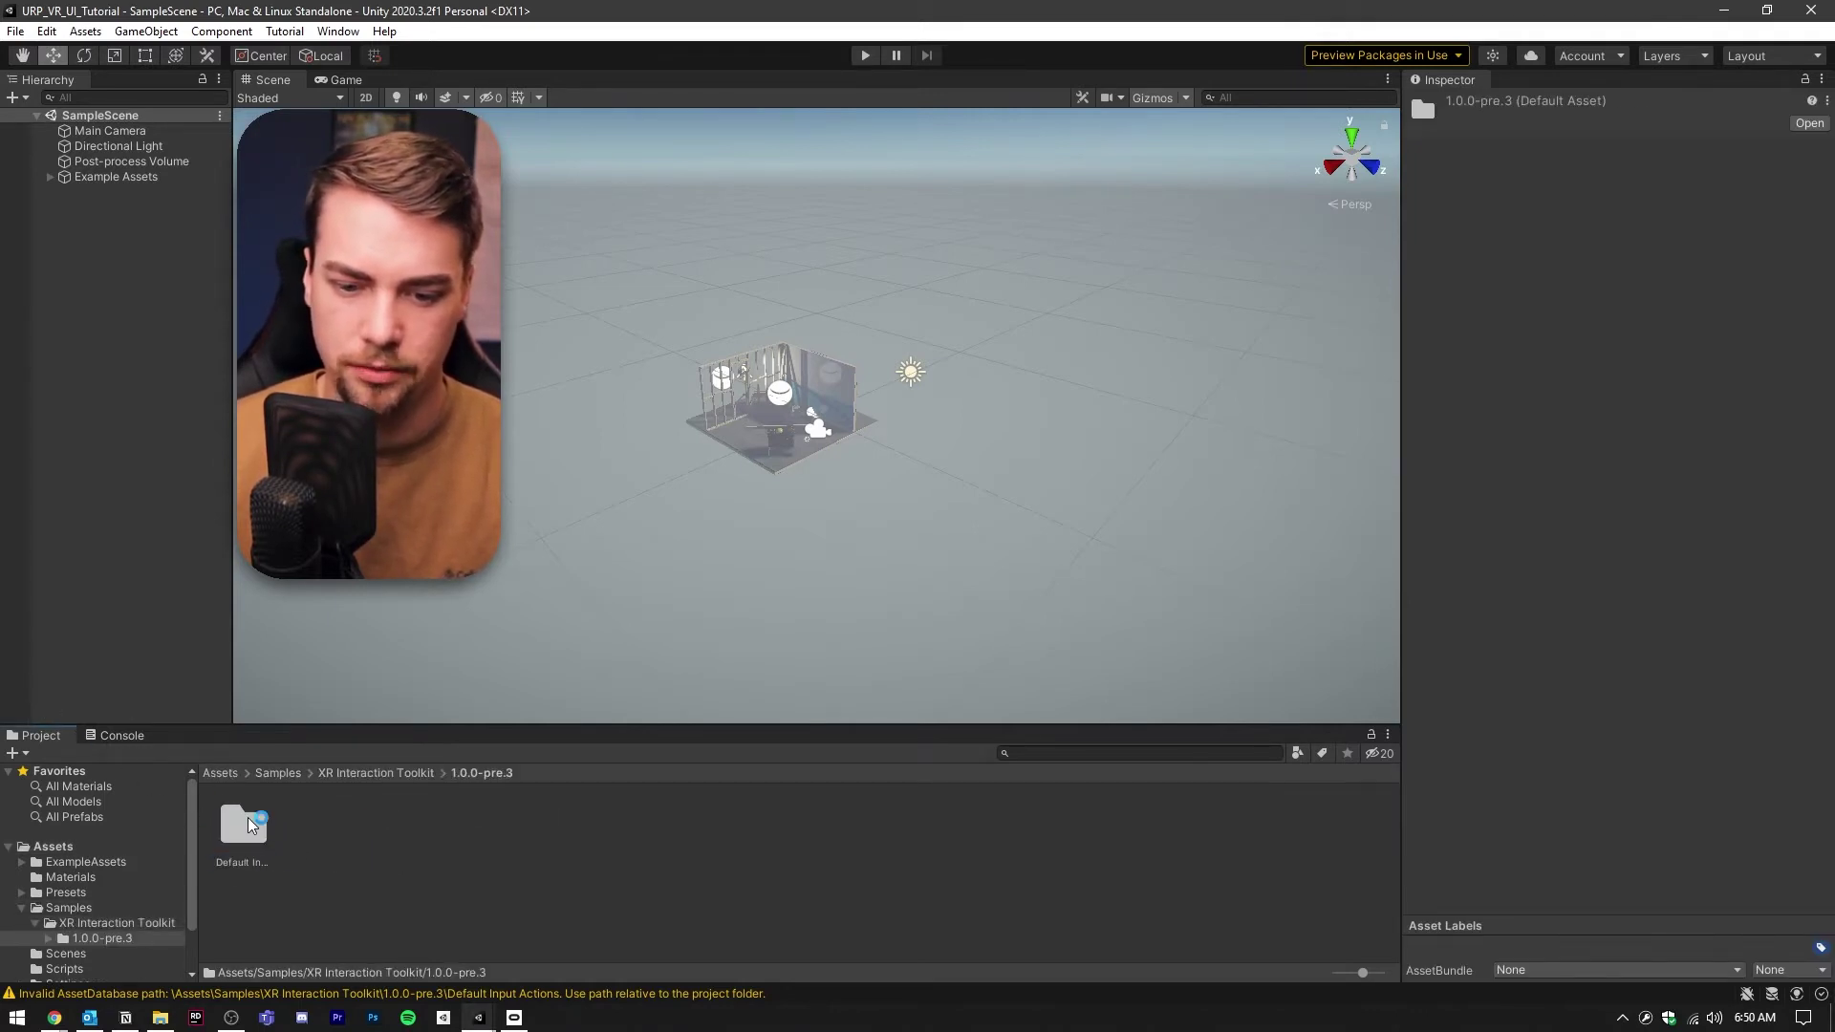
click(257, 824)
double_click(257, 824)
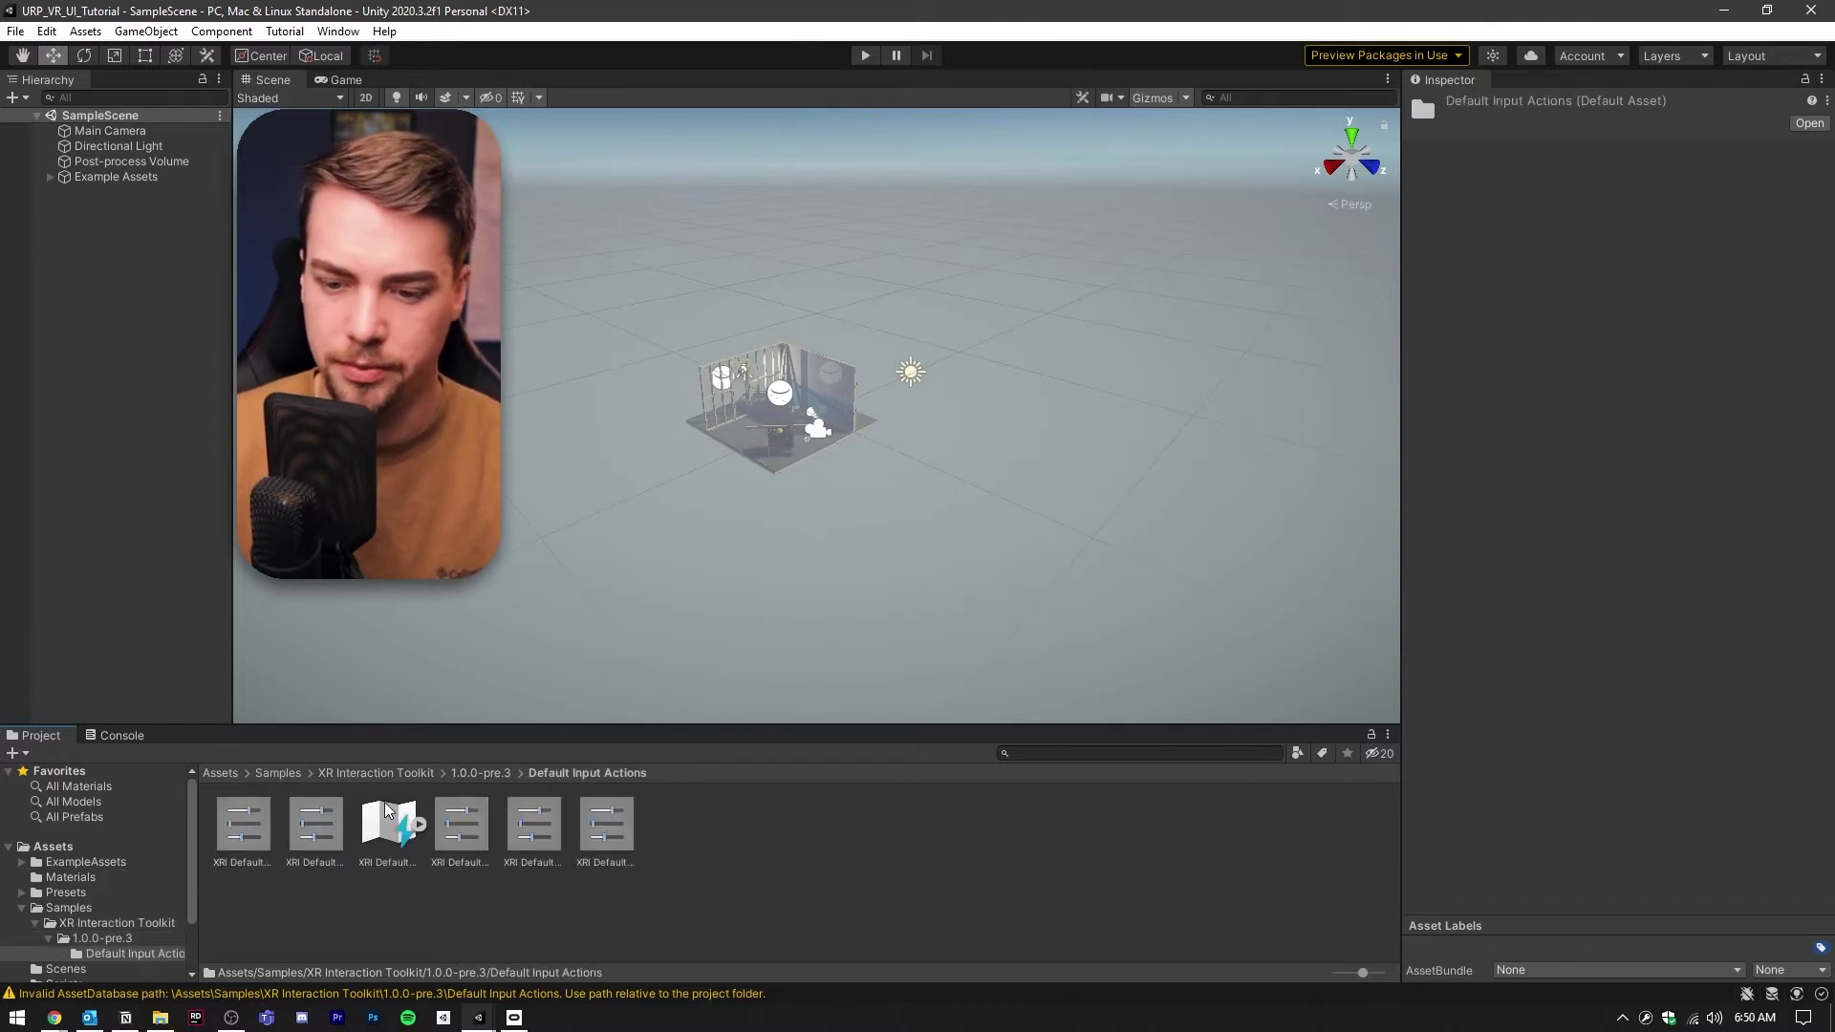
click(259, 822)
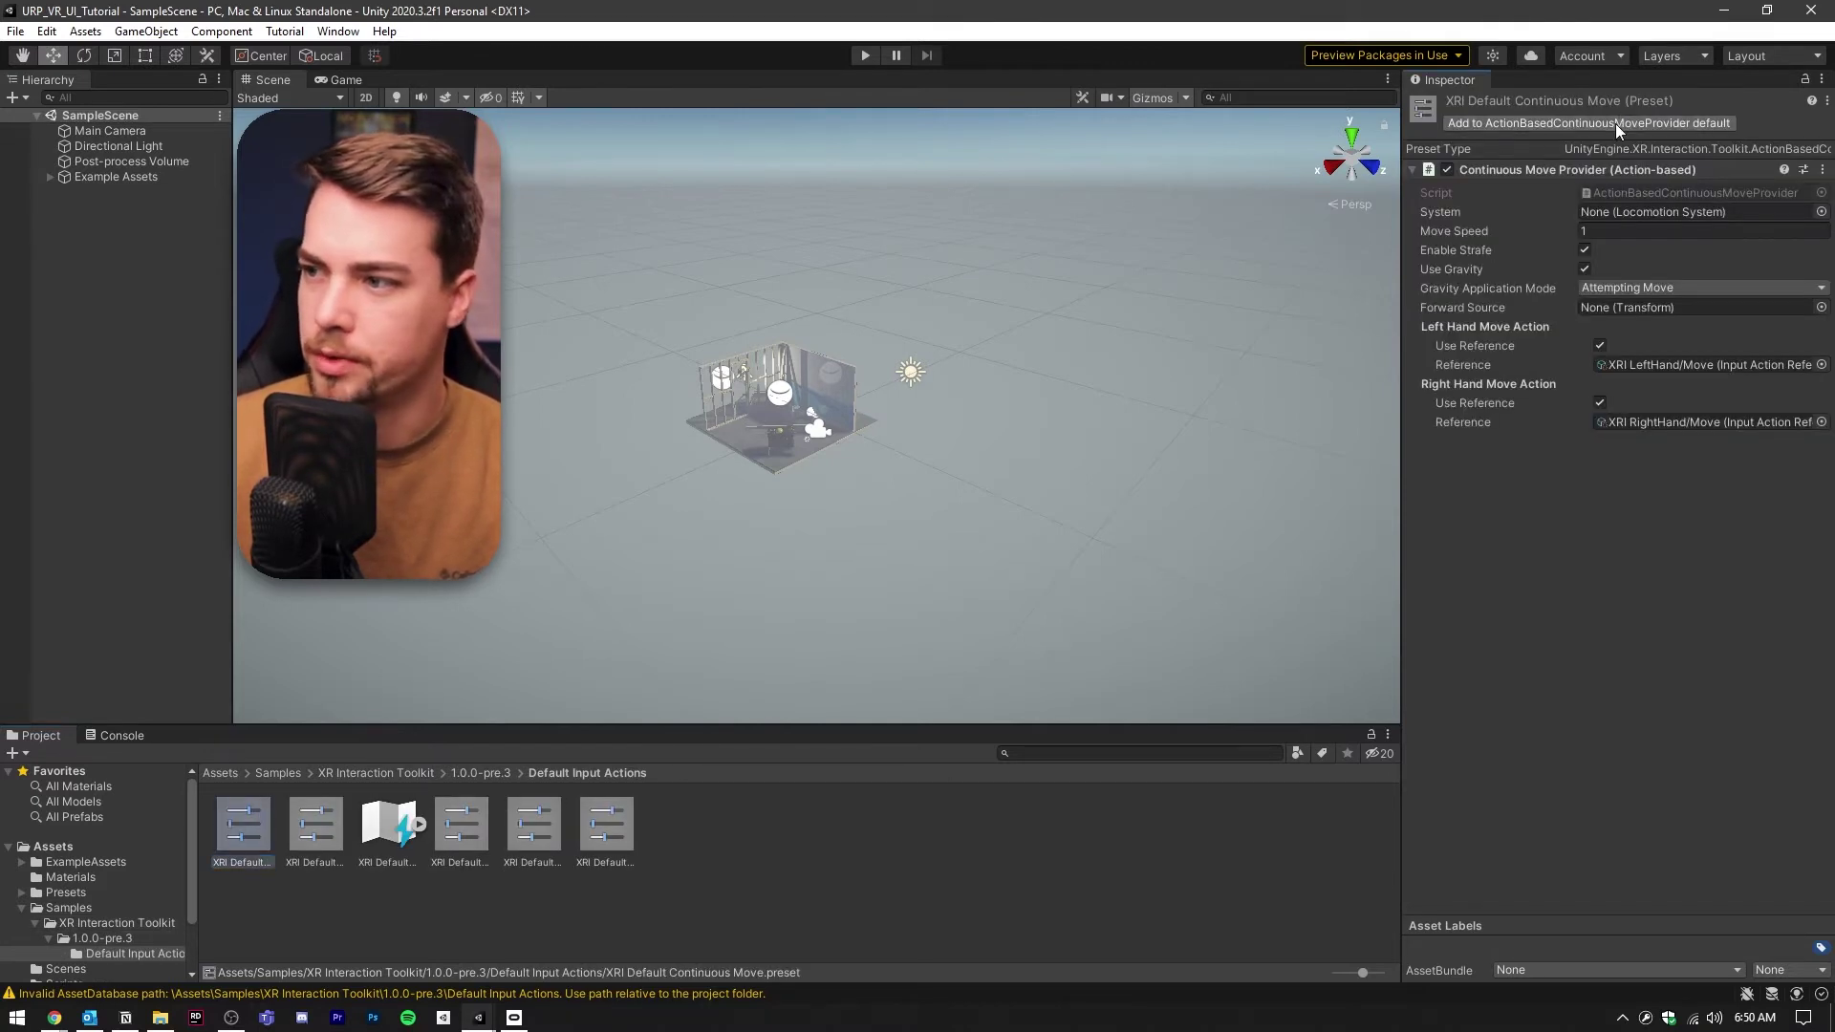
click(315, 824)
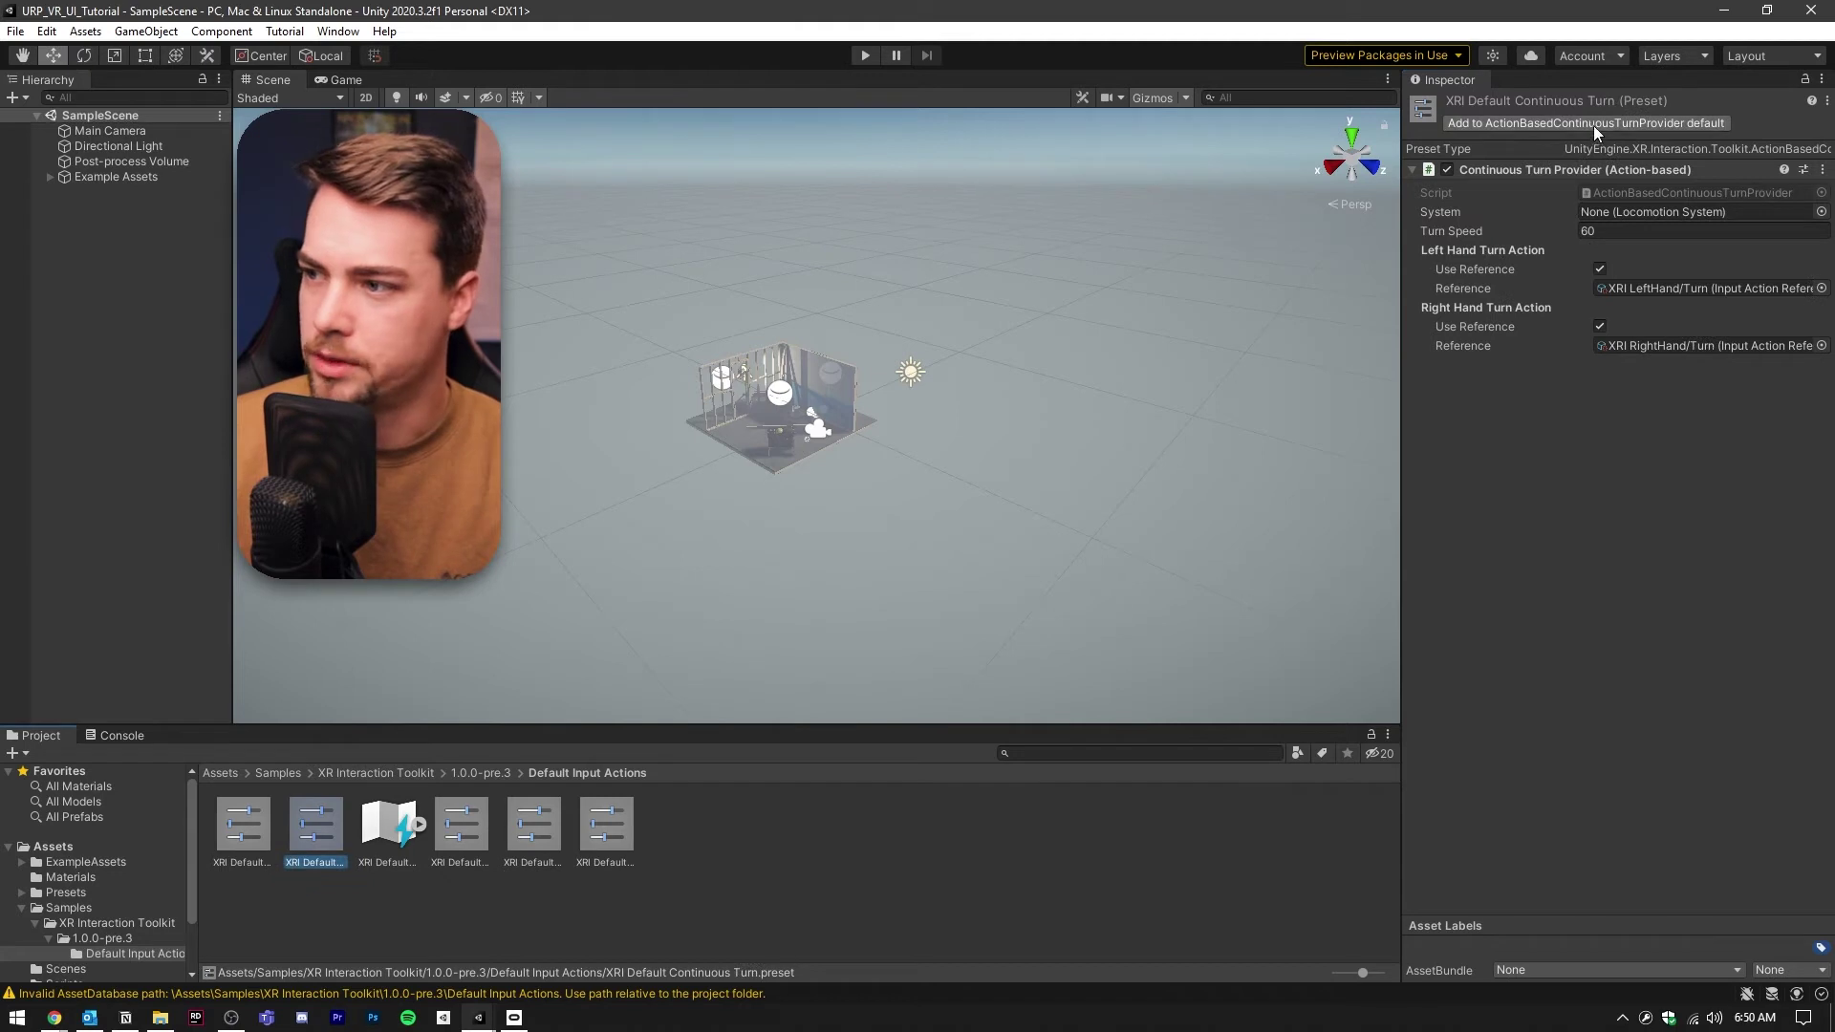
click(606, 824)
Set the XRI Default Right Controller preset's filter to 'Right' in the Preset Manager.
click(339, 31)
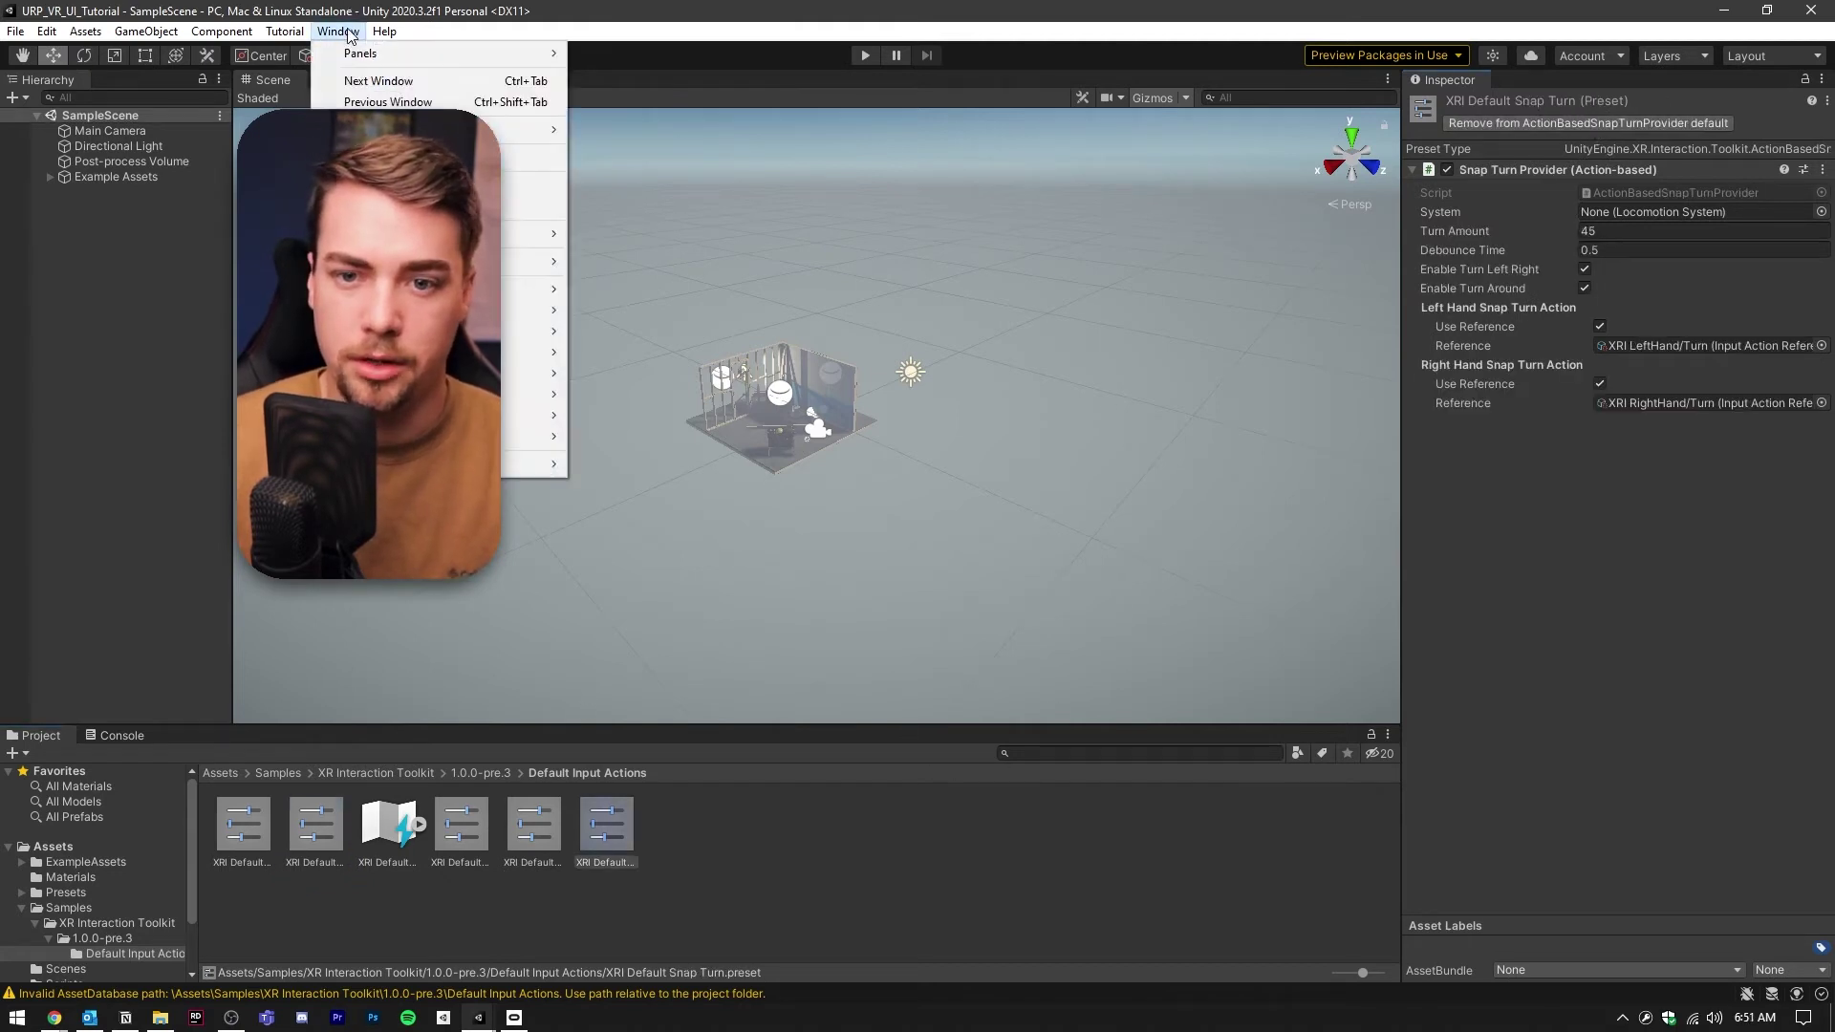
mouse_move(46, 31)
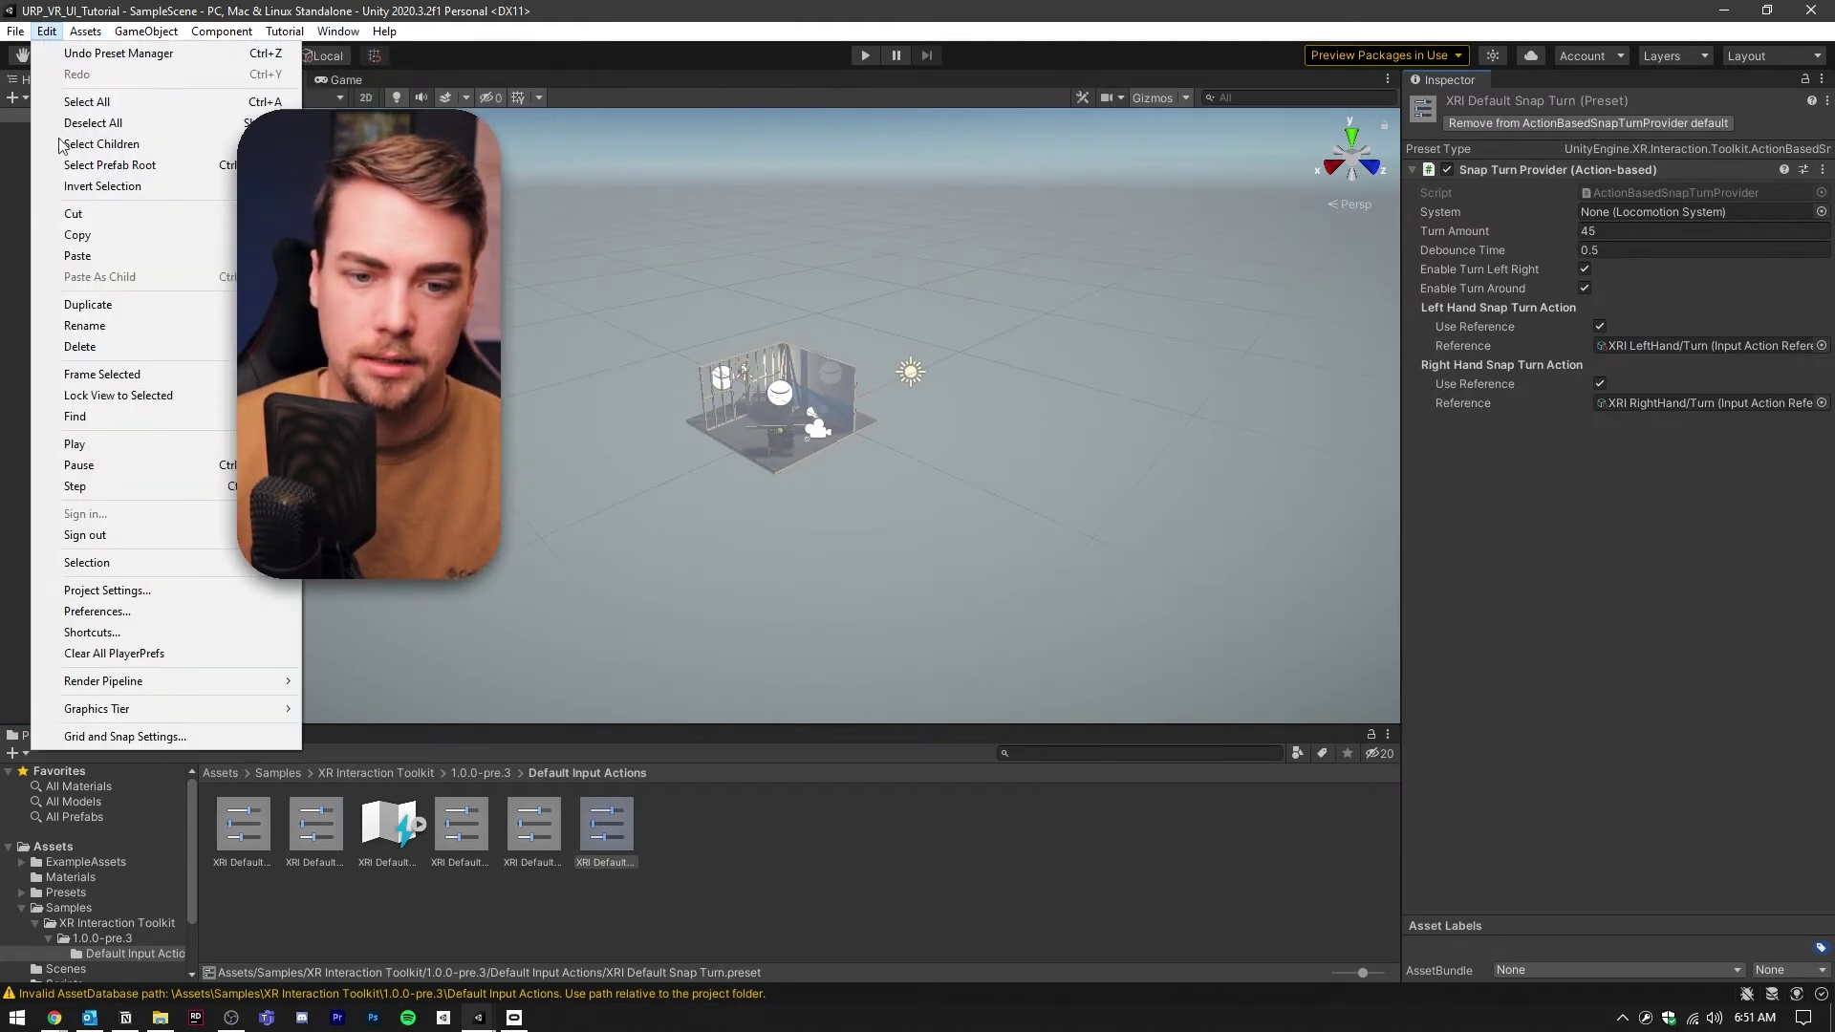
click(121, 590)
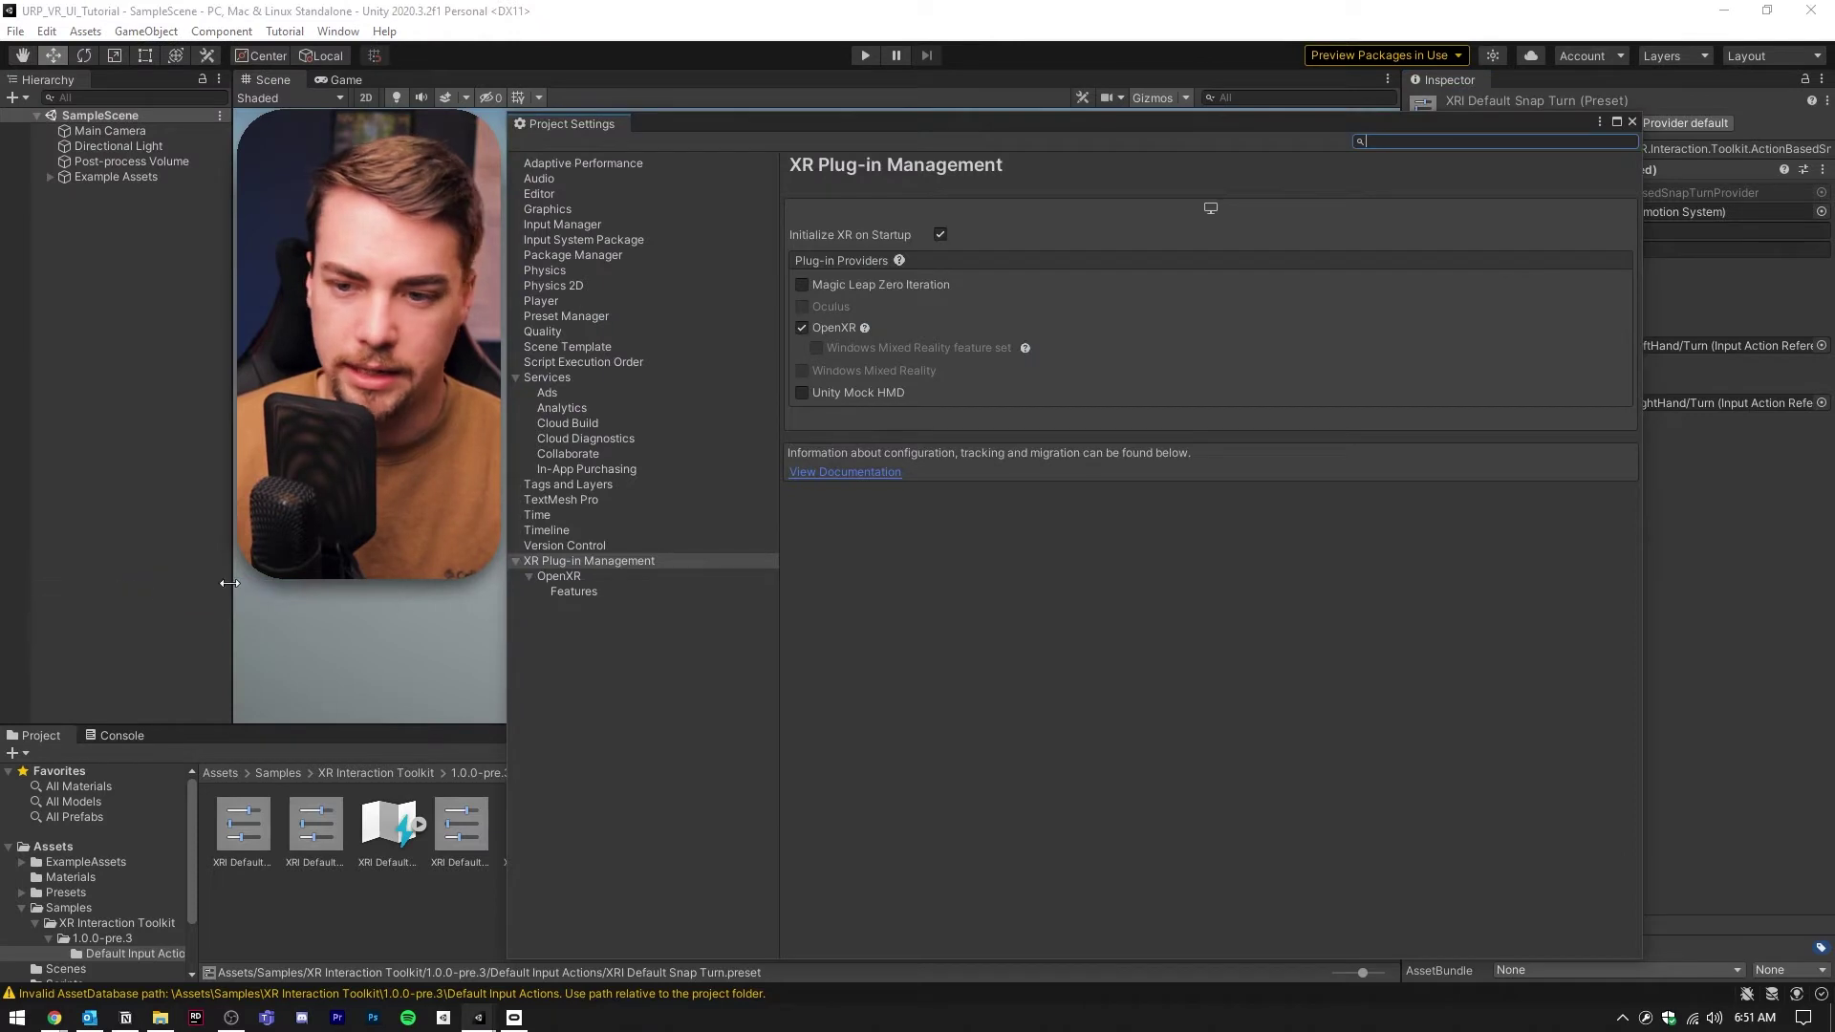
click(612, 313)
click(834, 437)
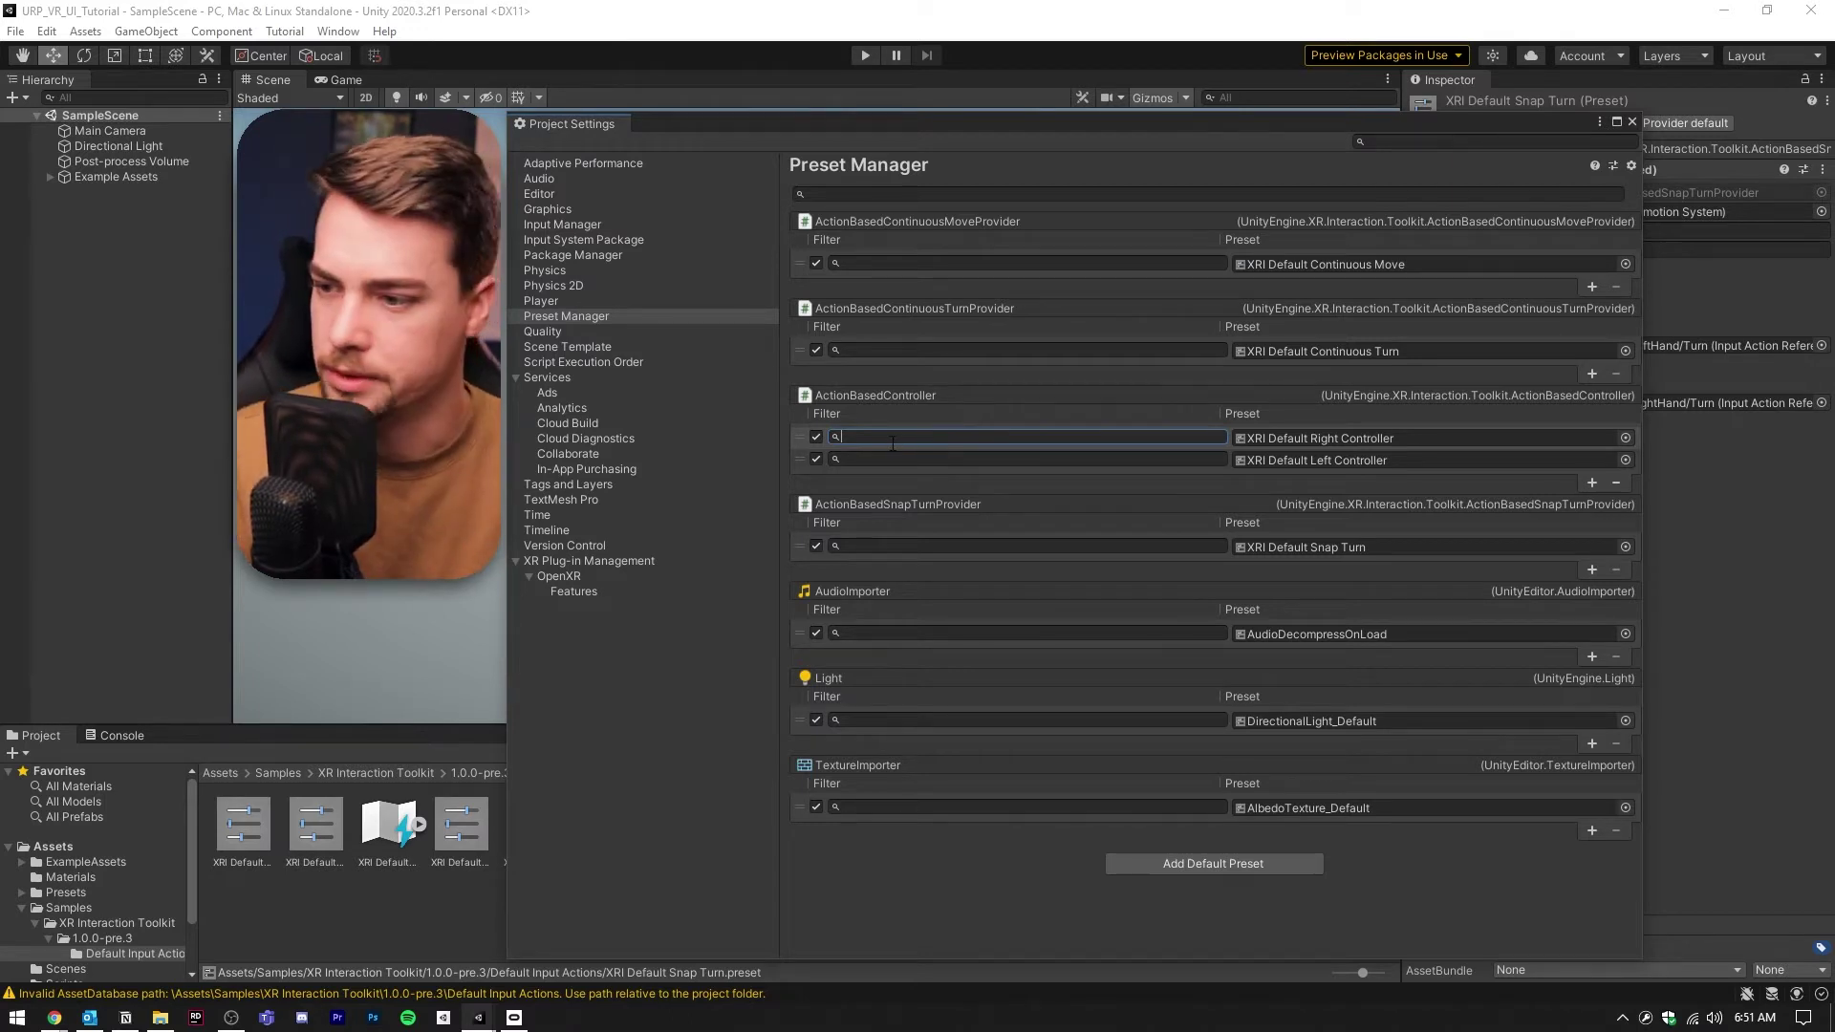
text(Right)
key(Tab)
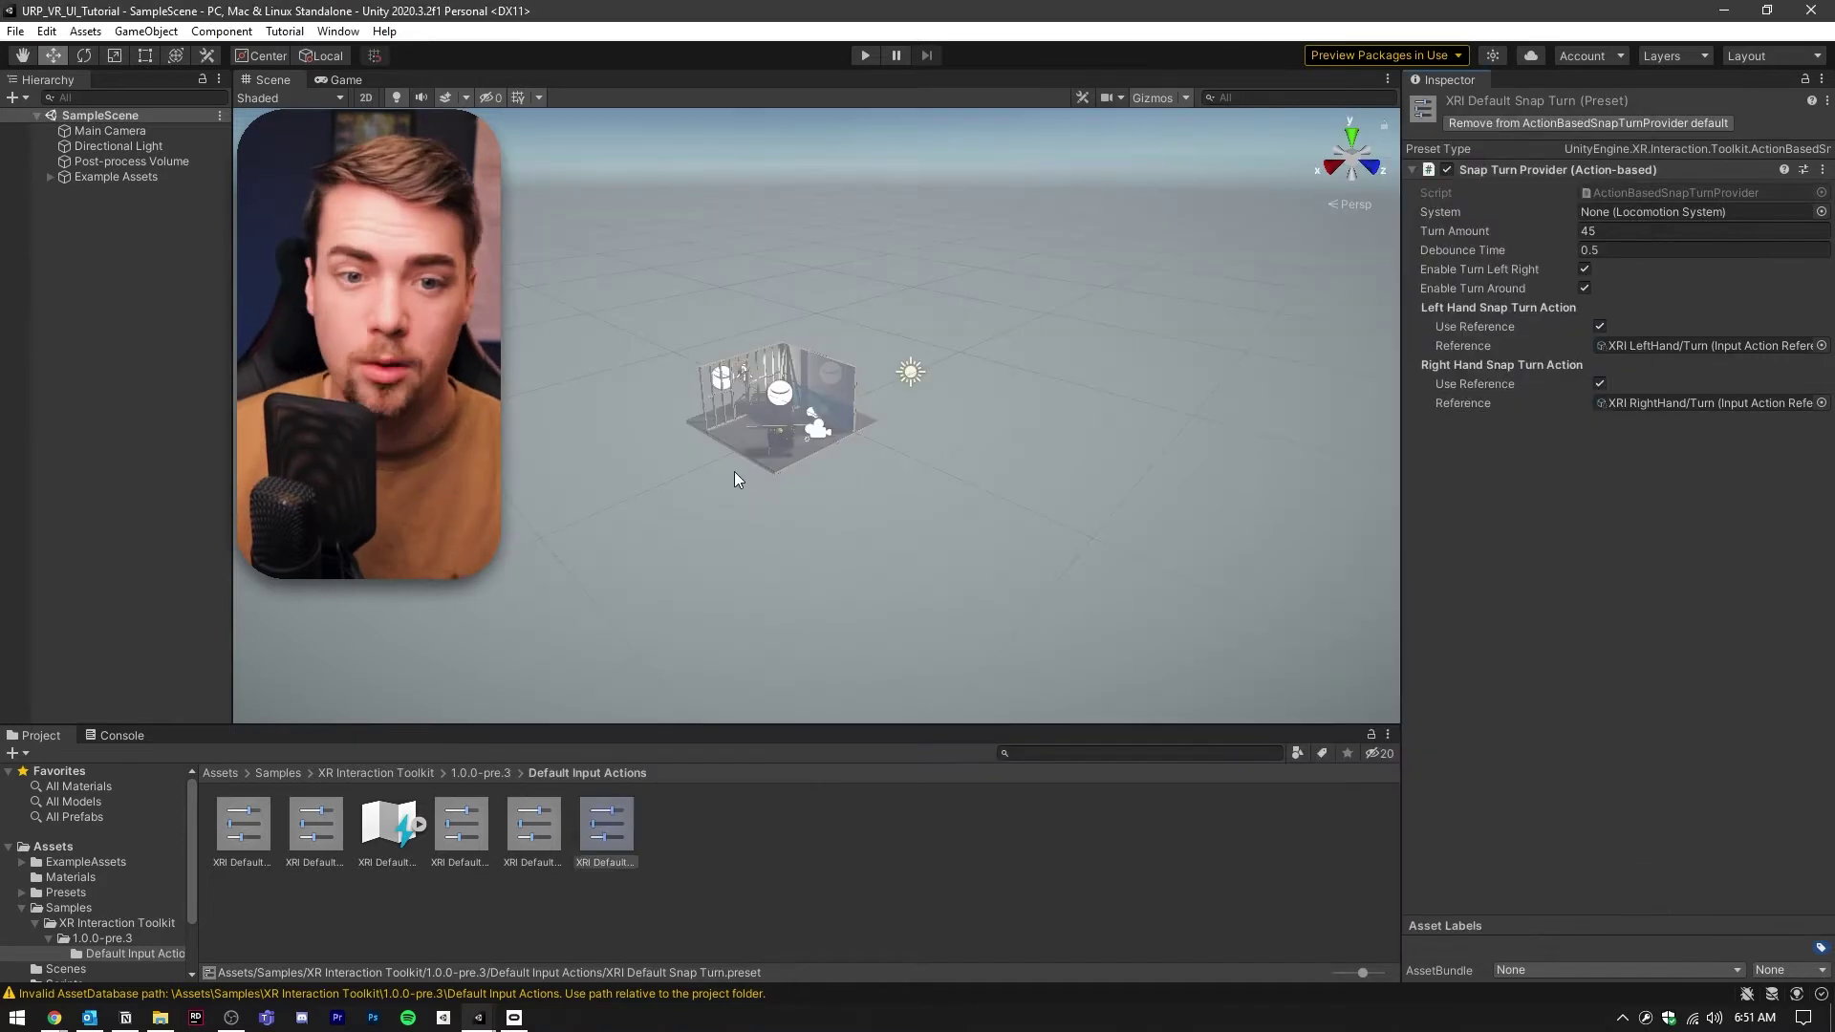
Add a Room-Scale XR Rig (Action-based) to the scene and expand it.
right_click(113, 238)
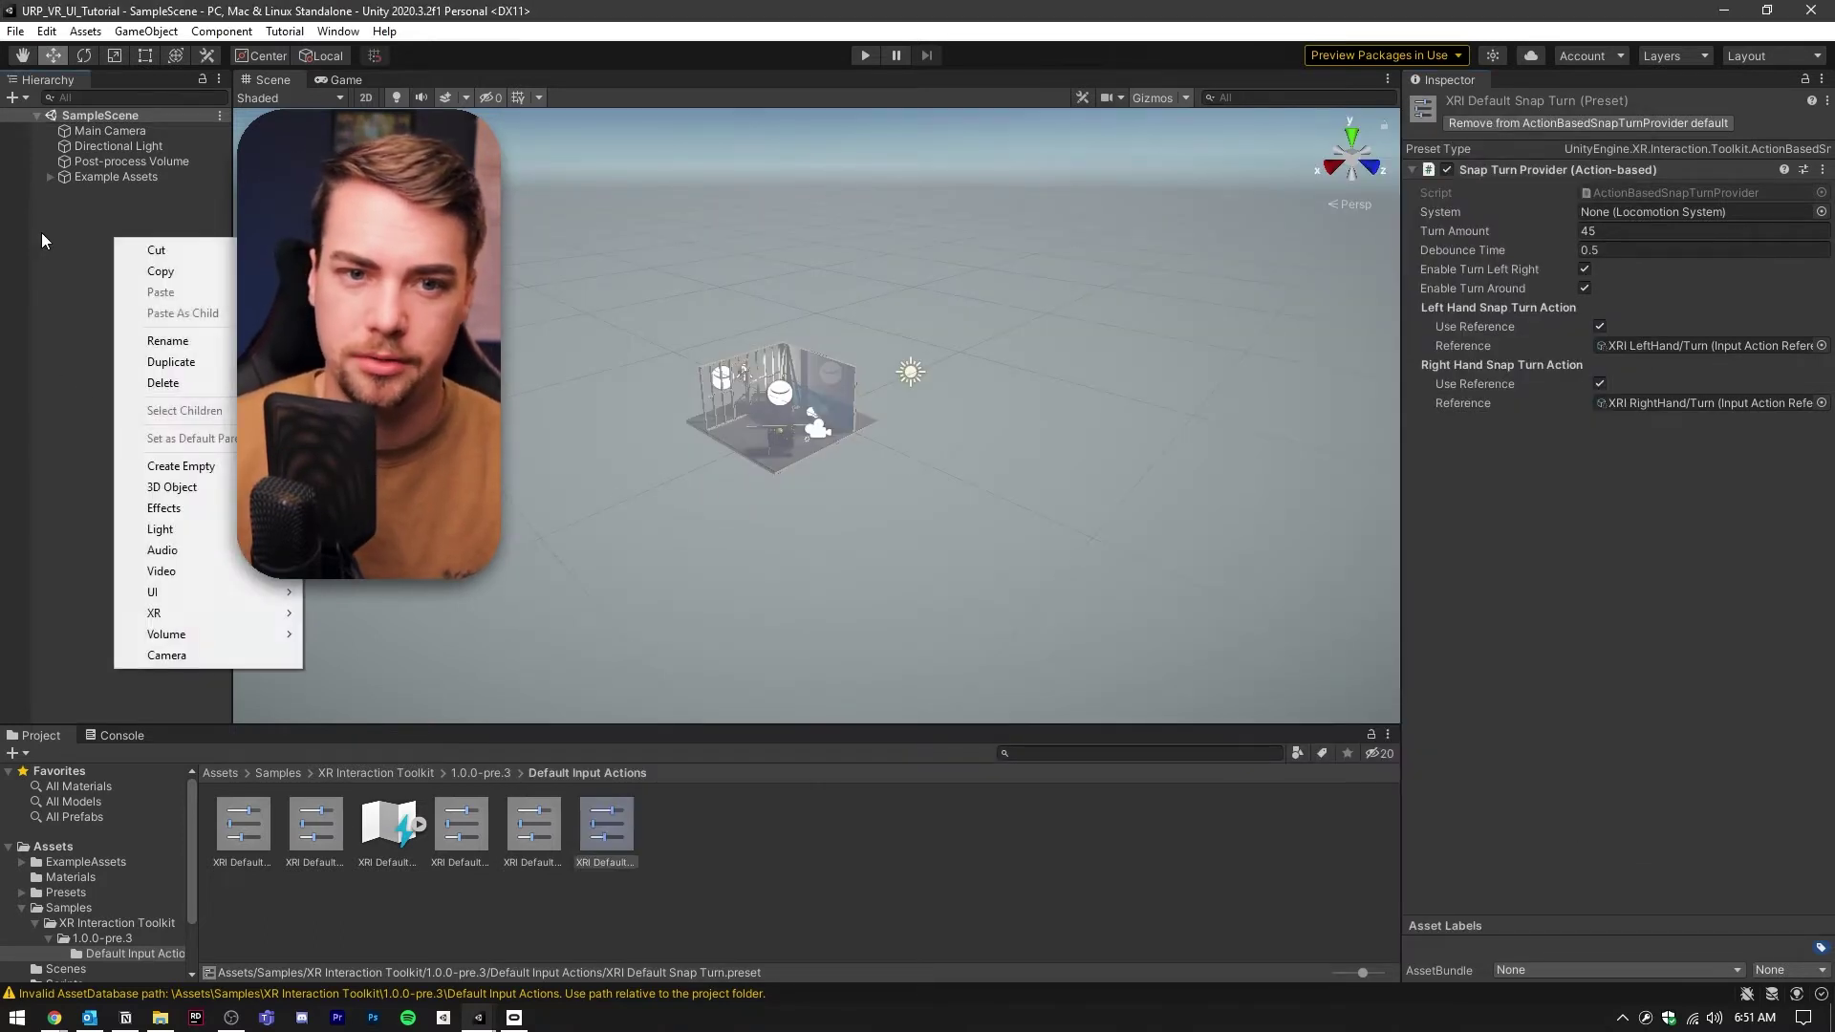
mouse_move(192, 613)
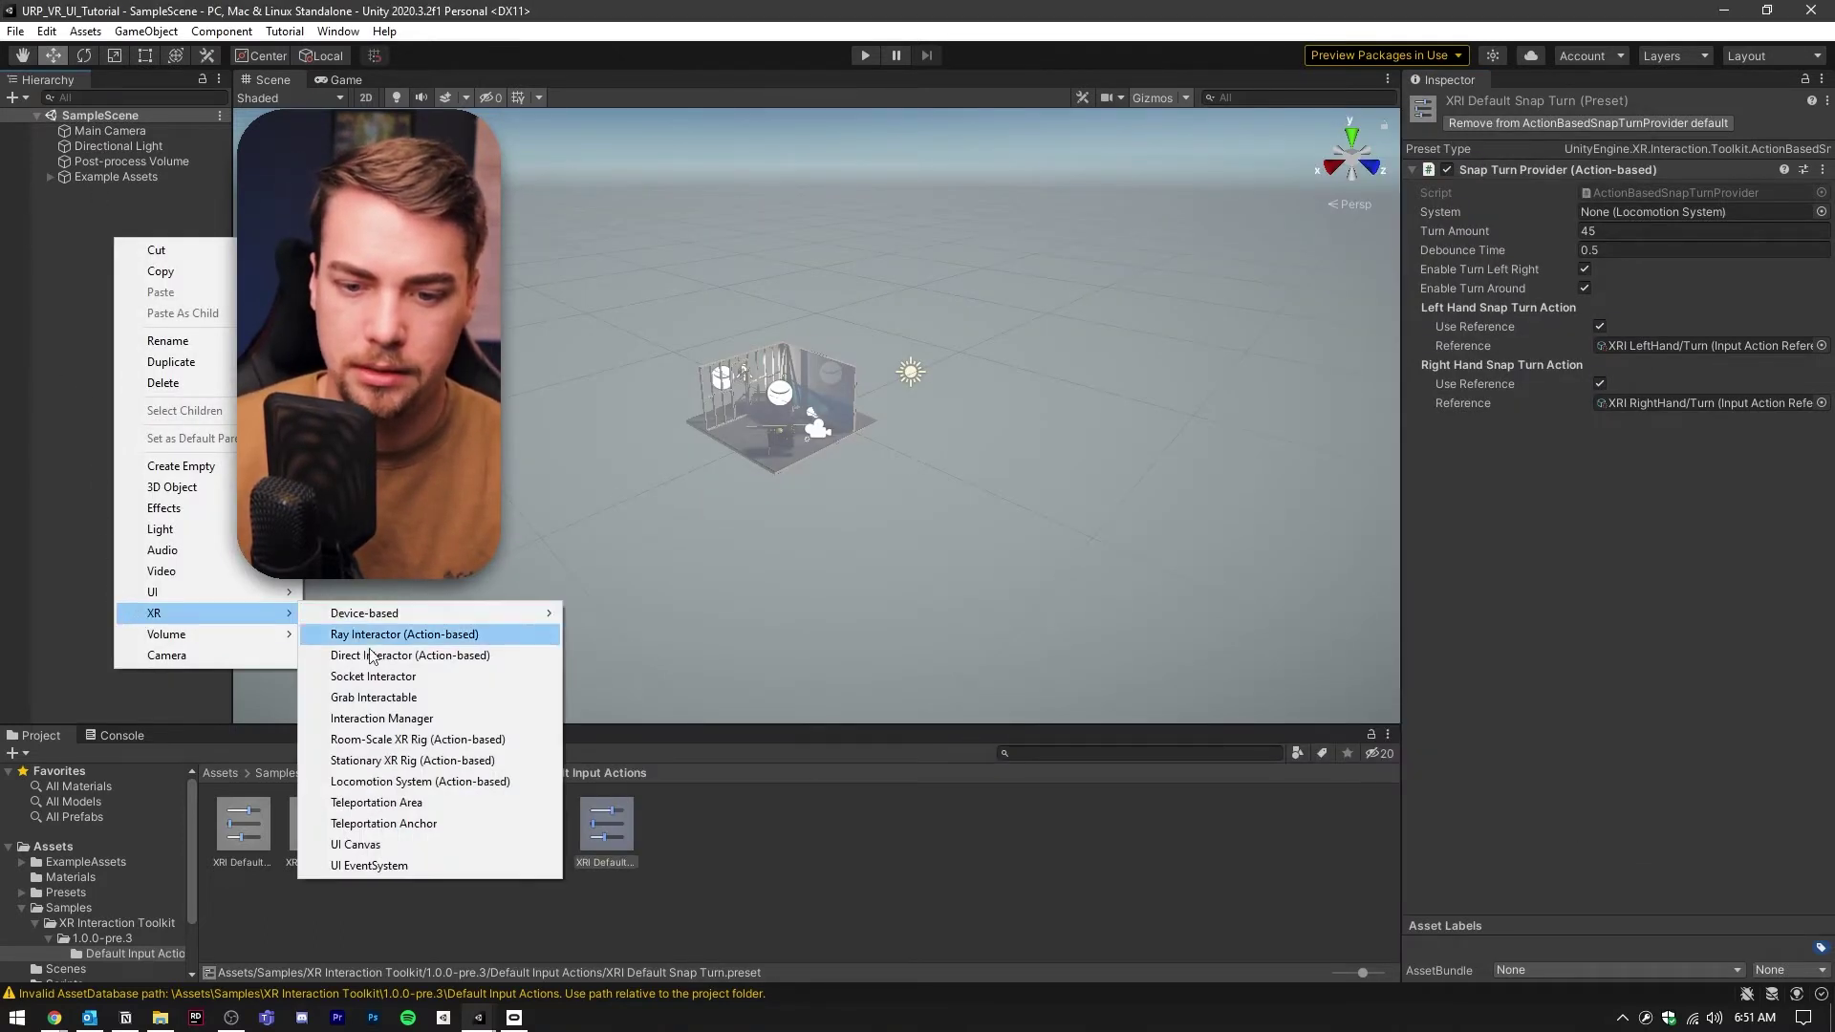
click(332, 741)
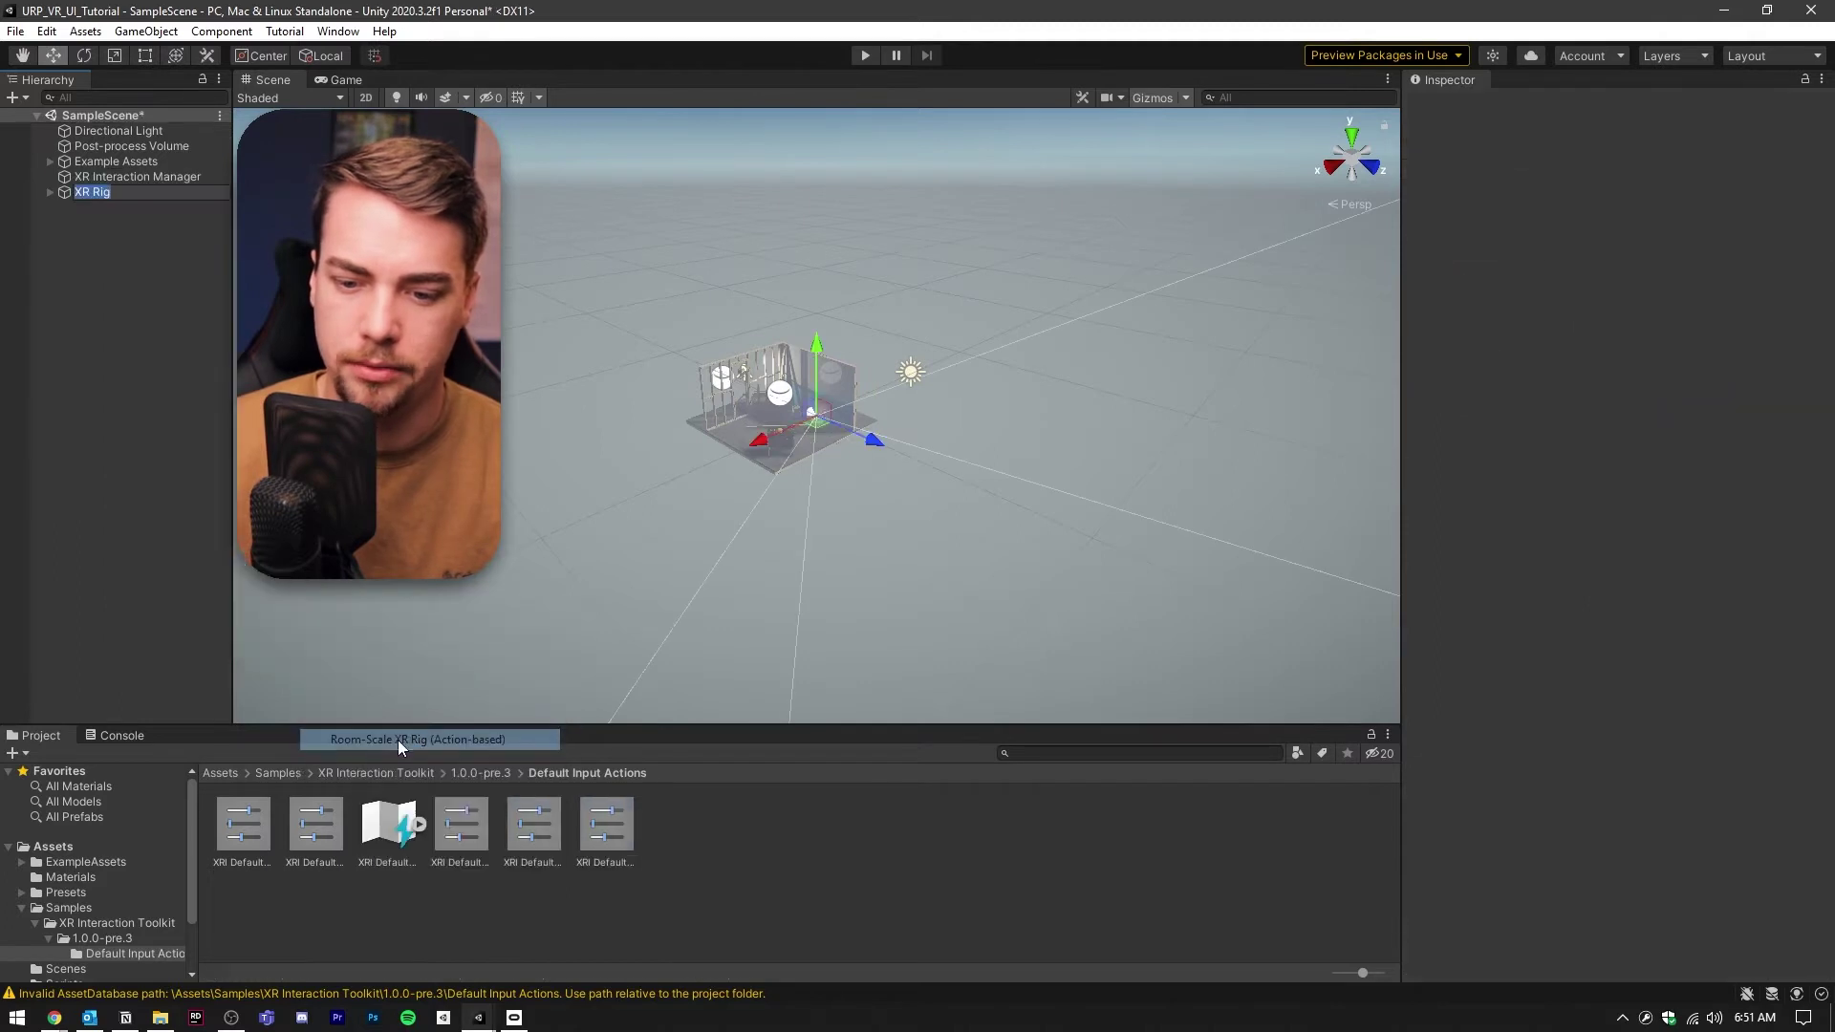
click(54, 233)
click(91, 192)
click(50, 192)
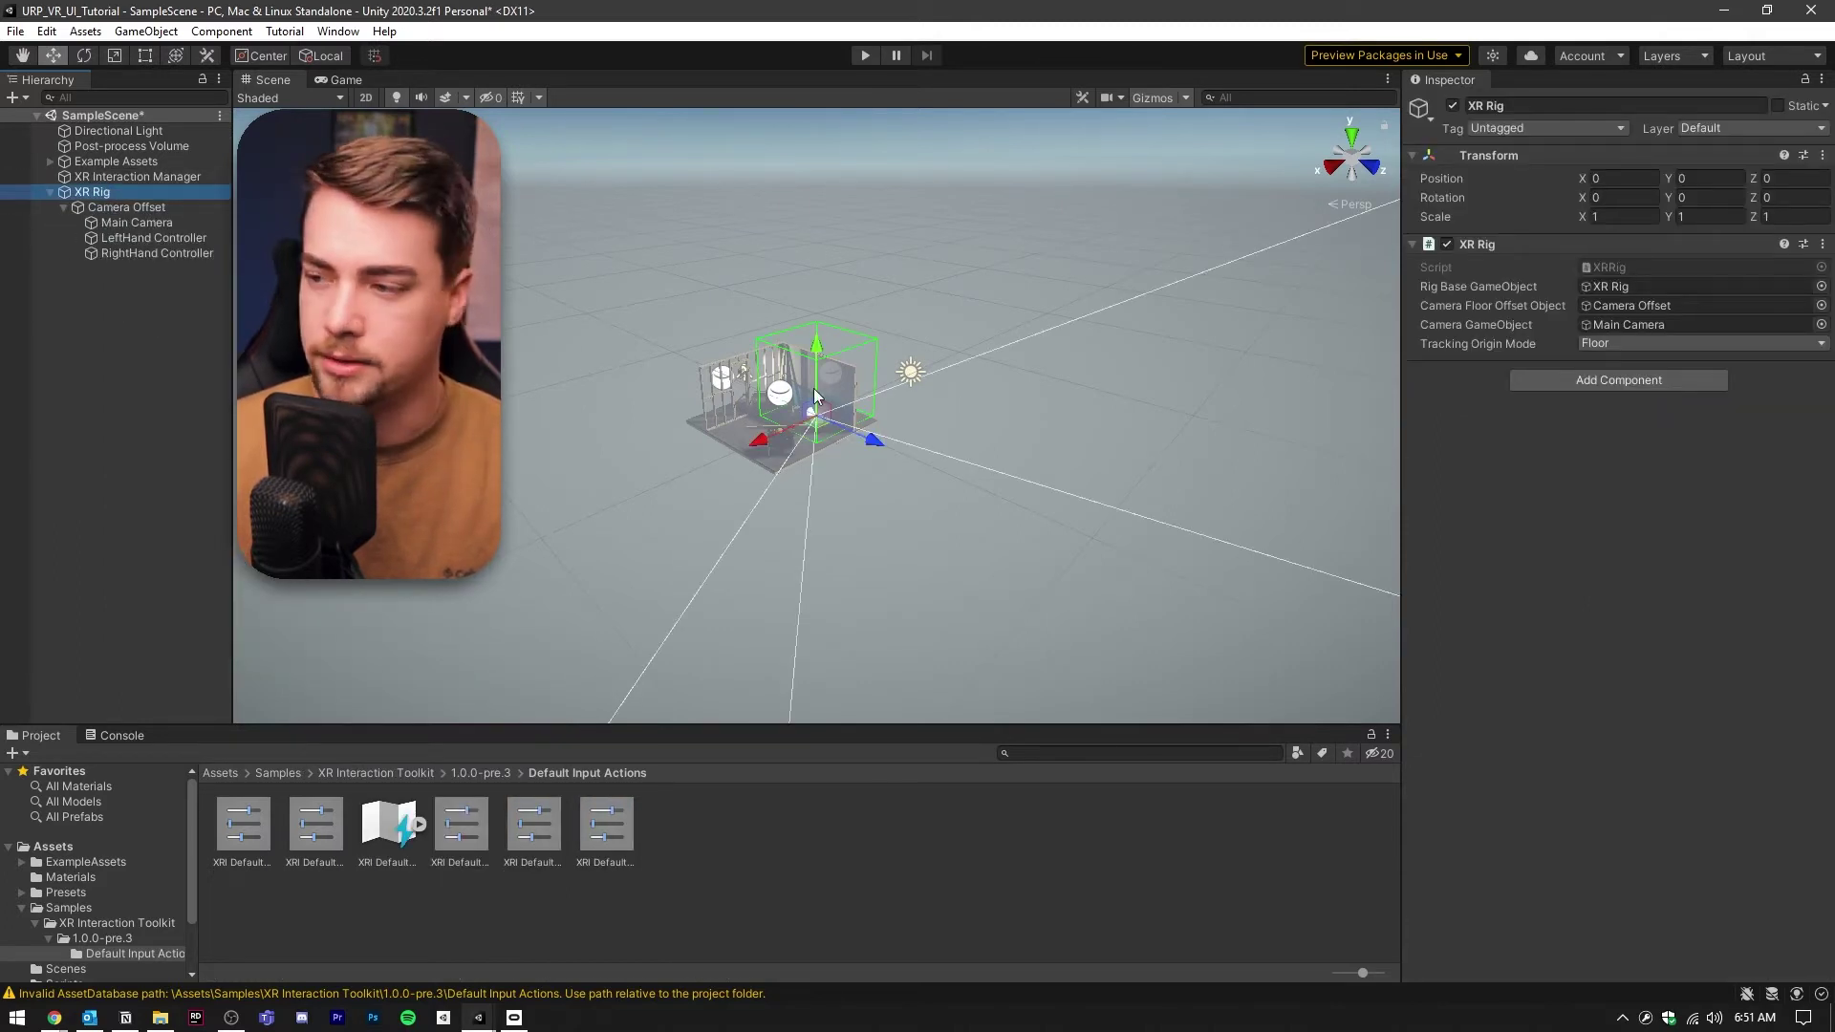
Give the XR Rig an Input Action Manager with XRI Default Input Actions, then save.
click(1600, 379)
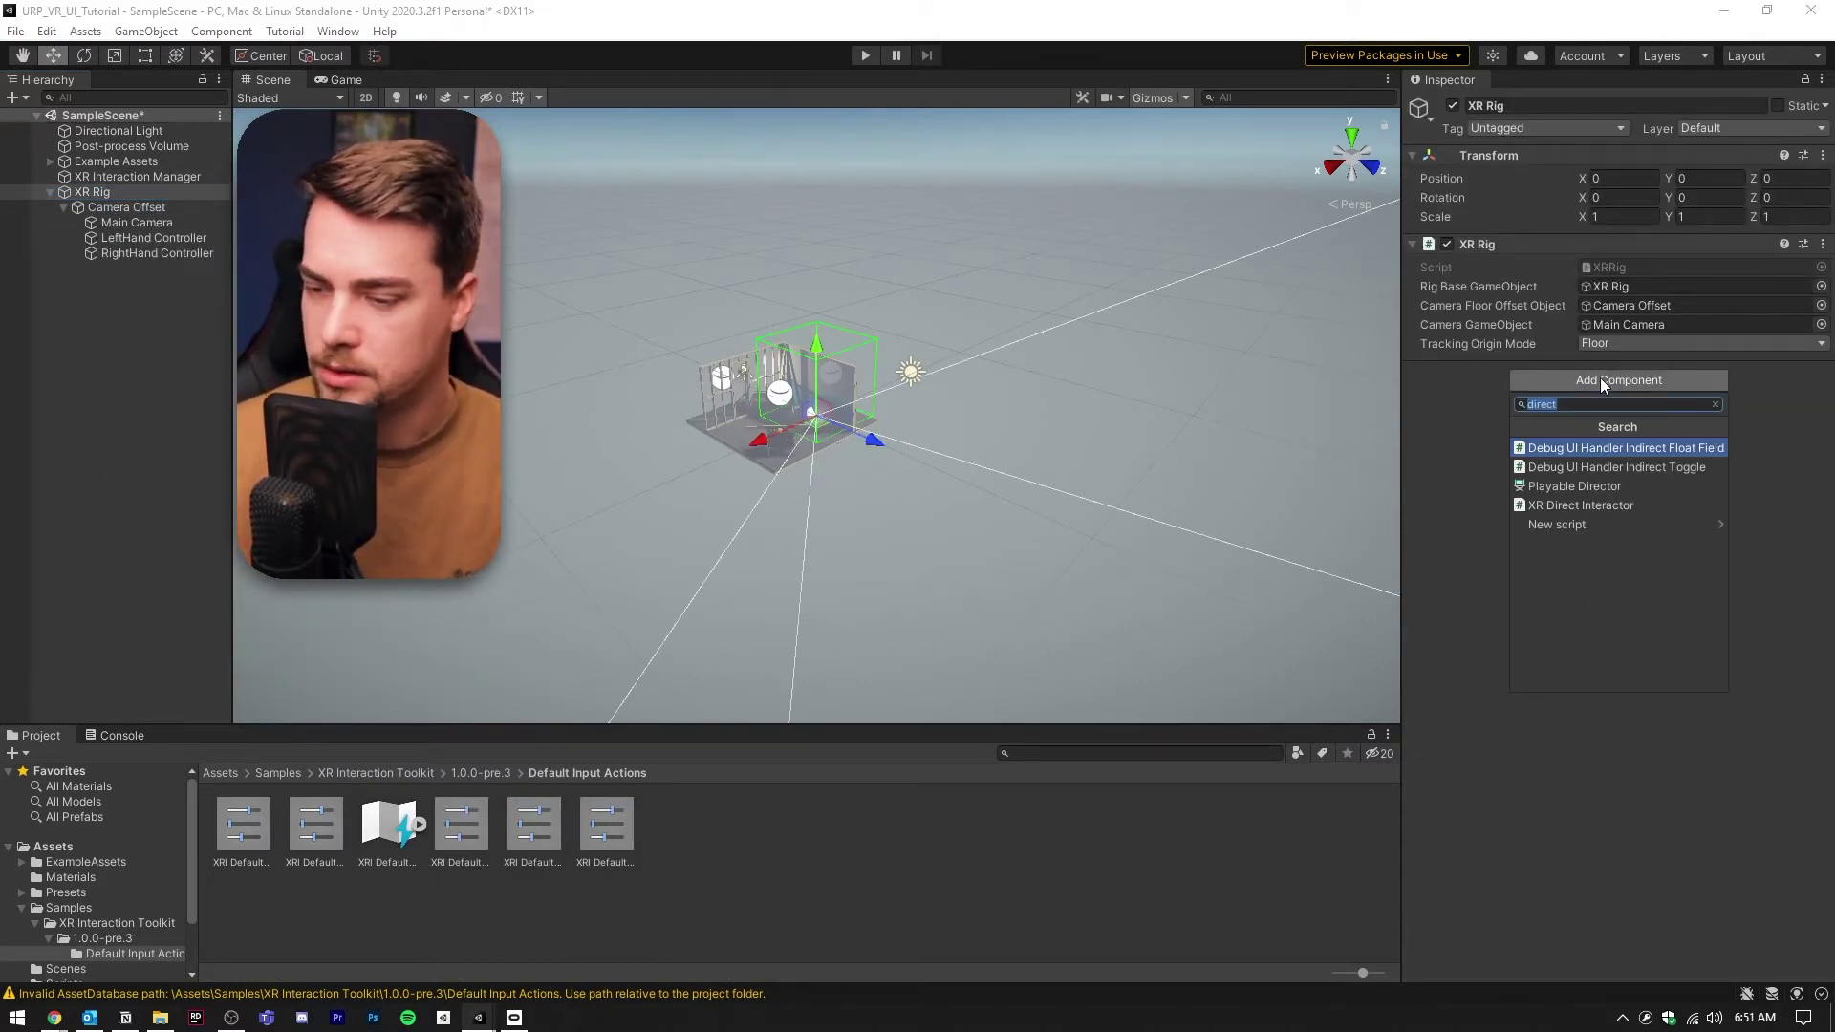
text(in)
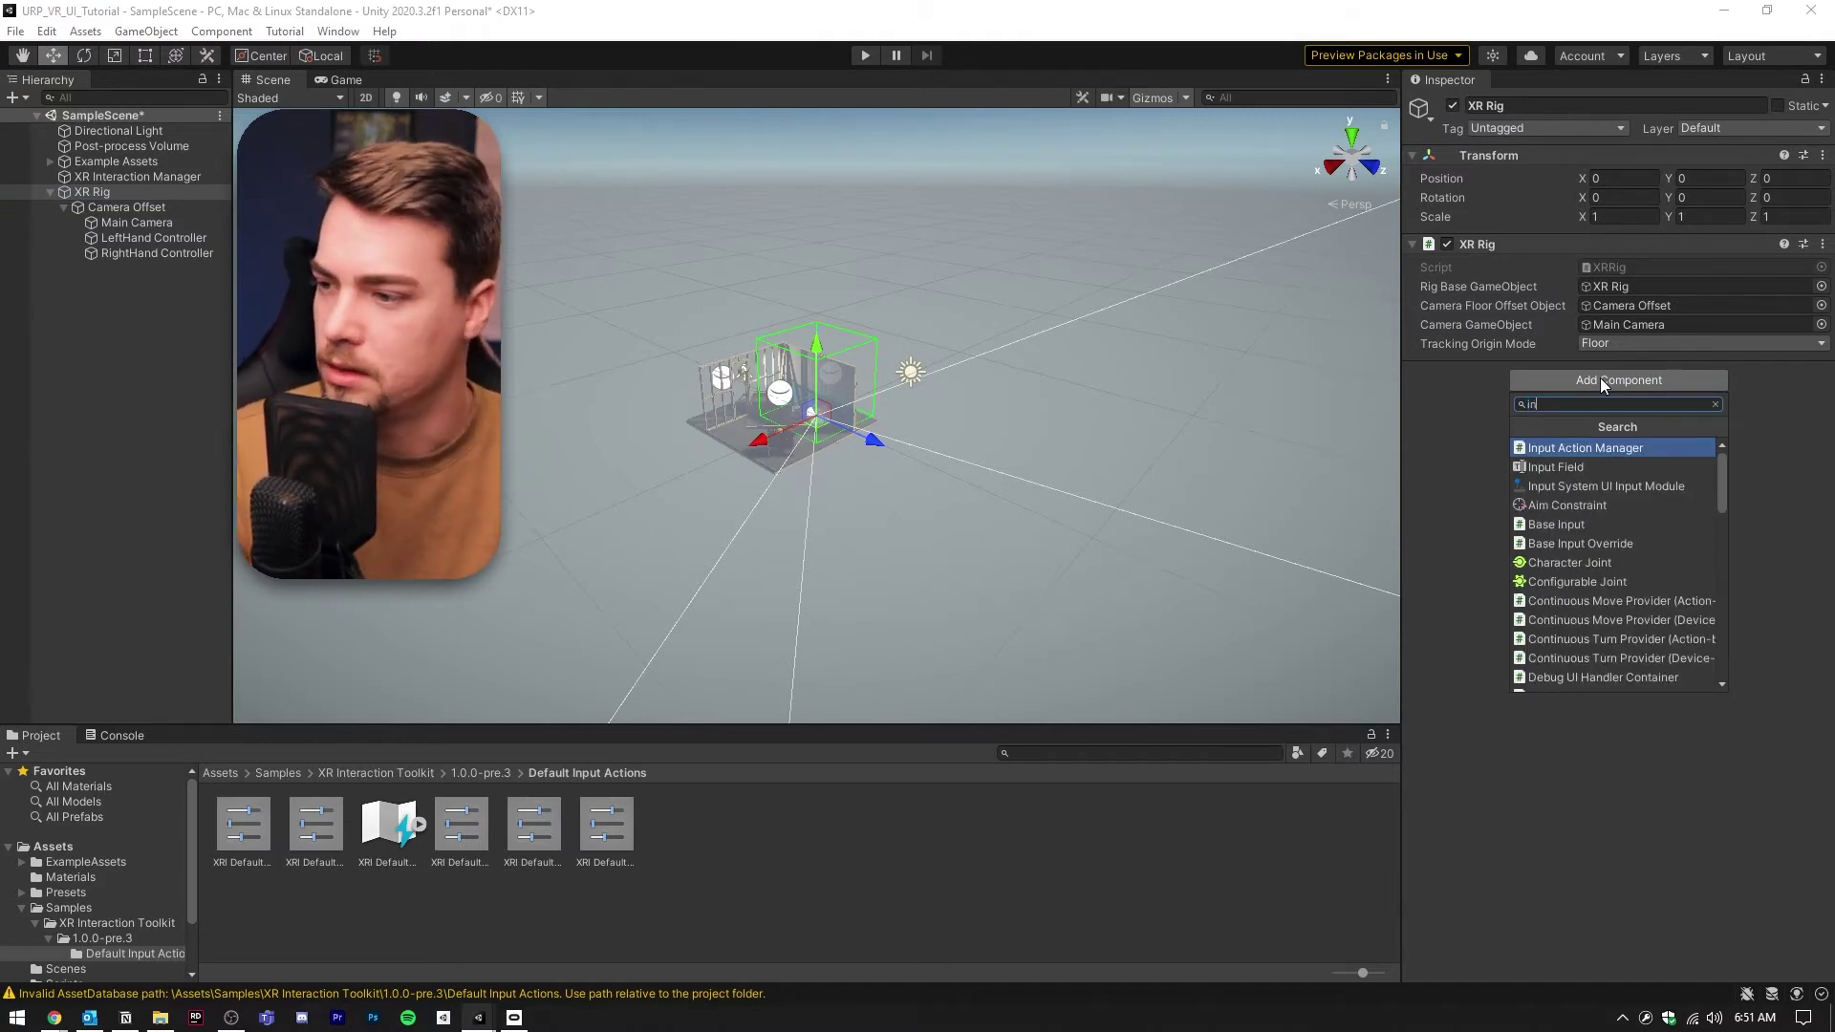
key(Return)
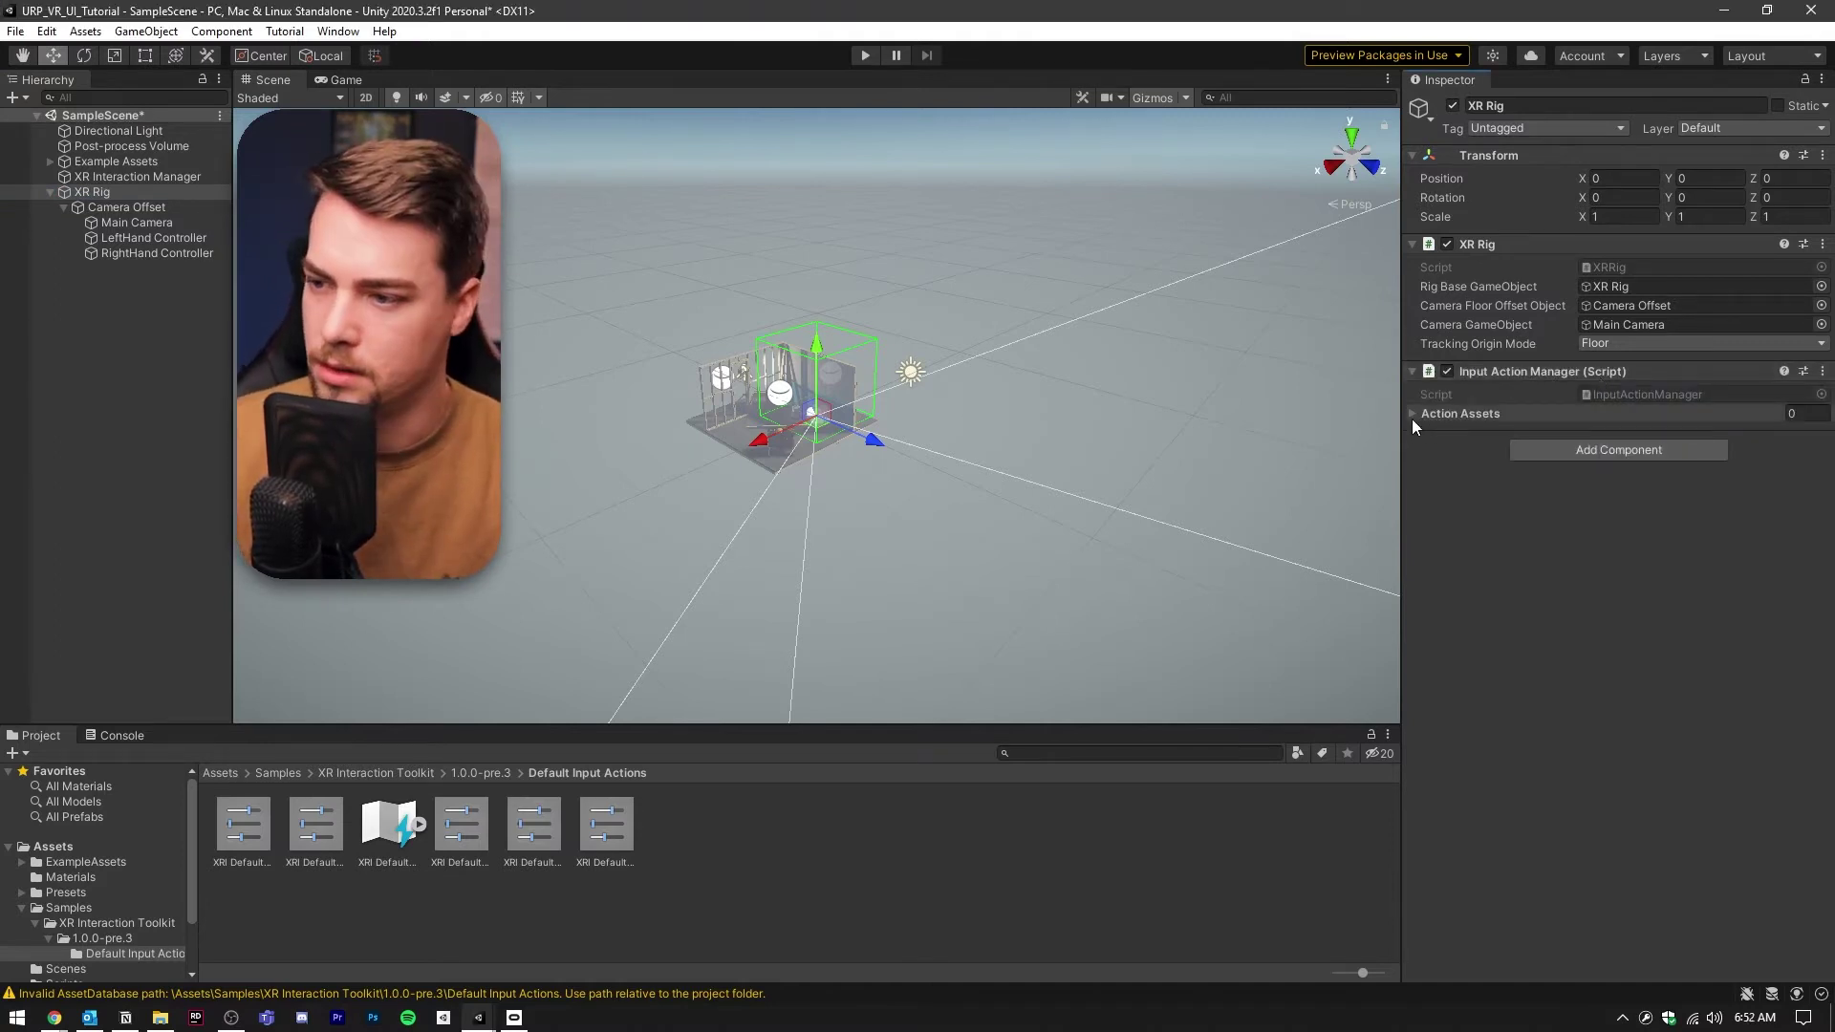
drag(376, 830, 1487, 413)
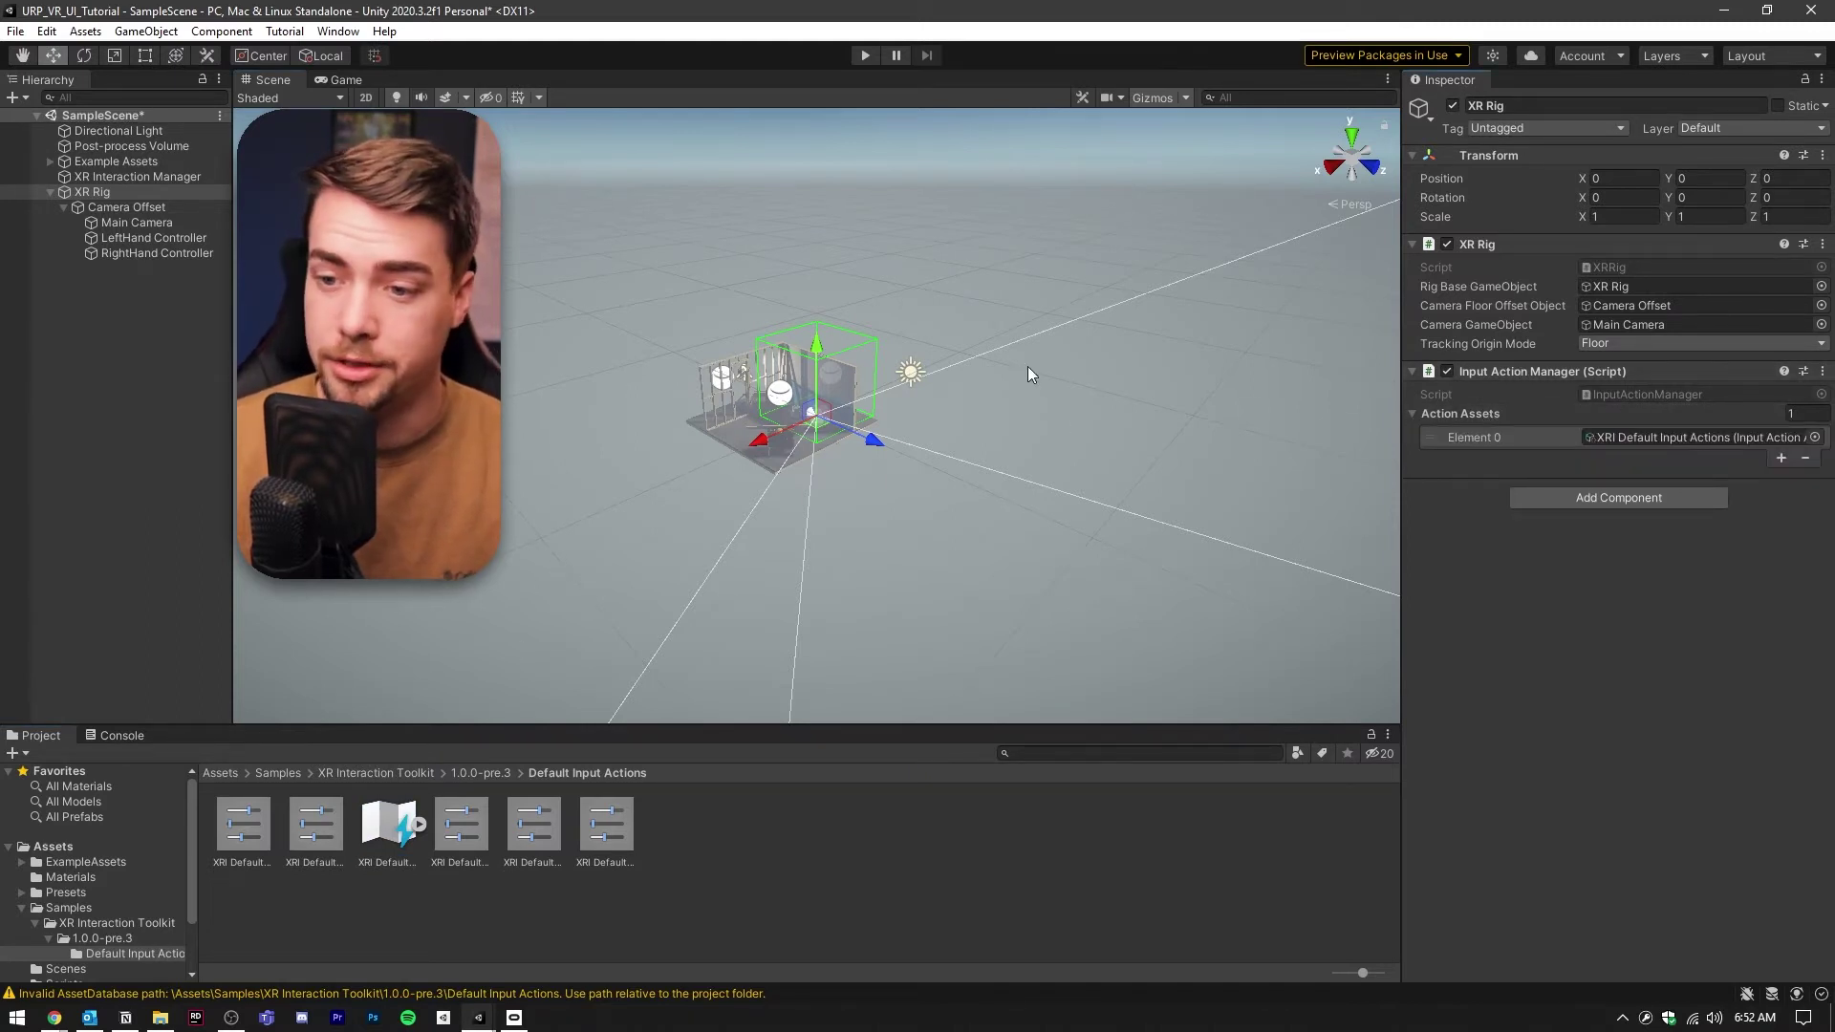
alt+drag(1029, 365, 964, 369)
key(f)
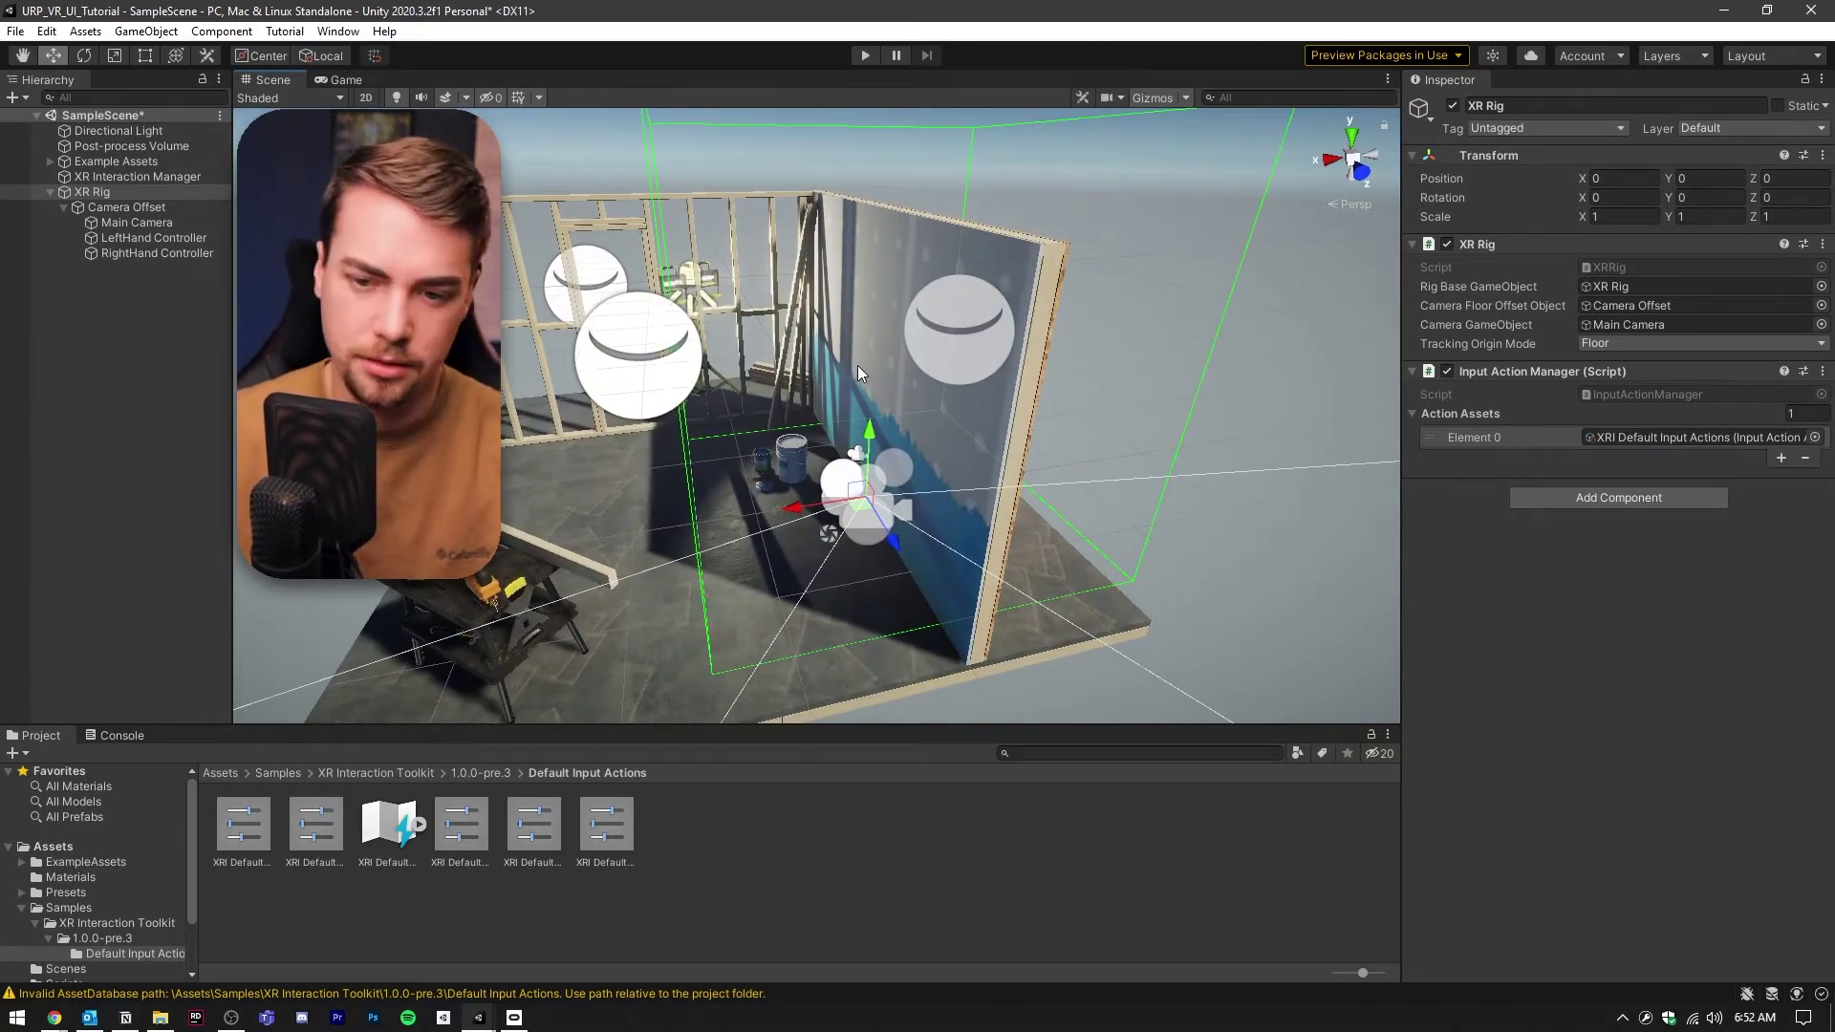
key(ctrl+s)
Move the XR Rig to X 1.82 and rotate it to -90° on Y.
drag(800, 508, 582, 558)
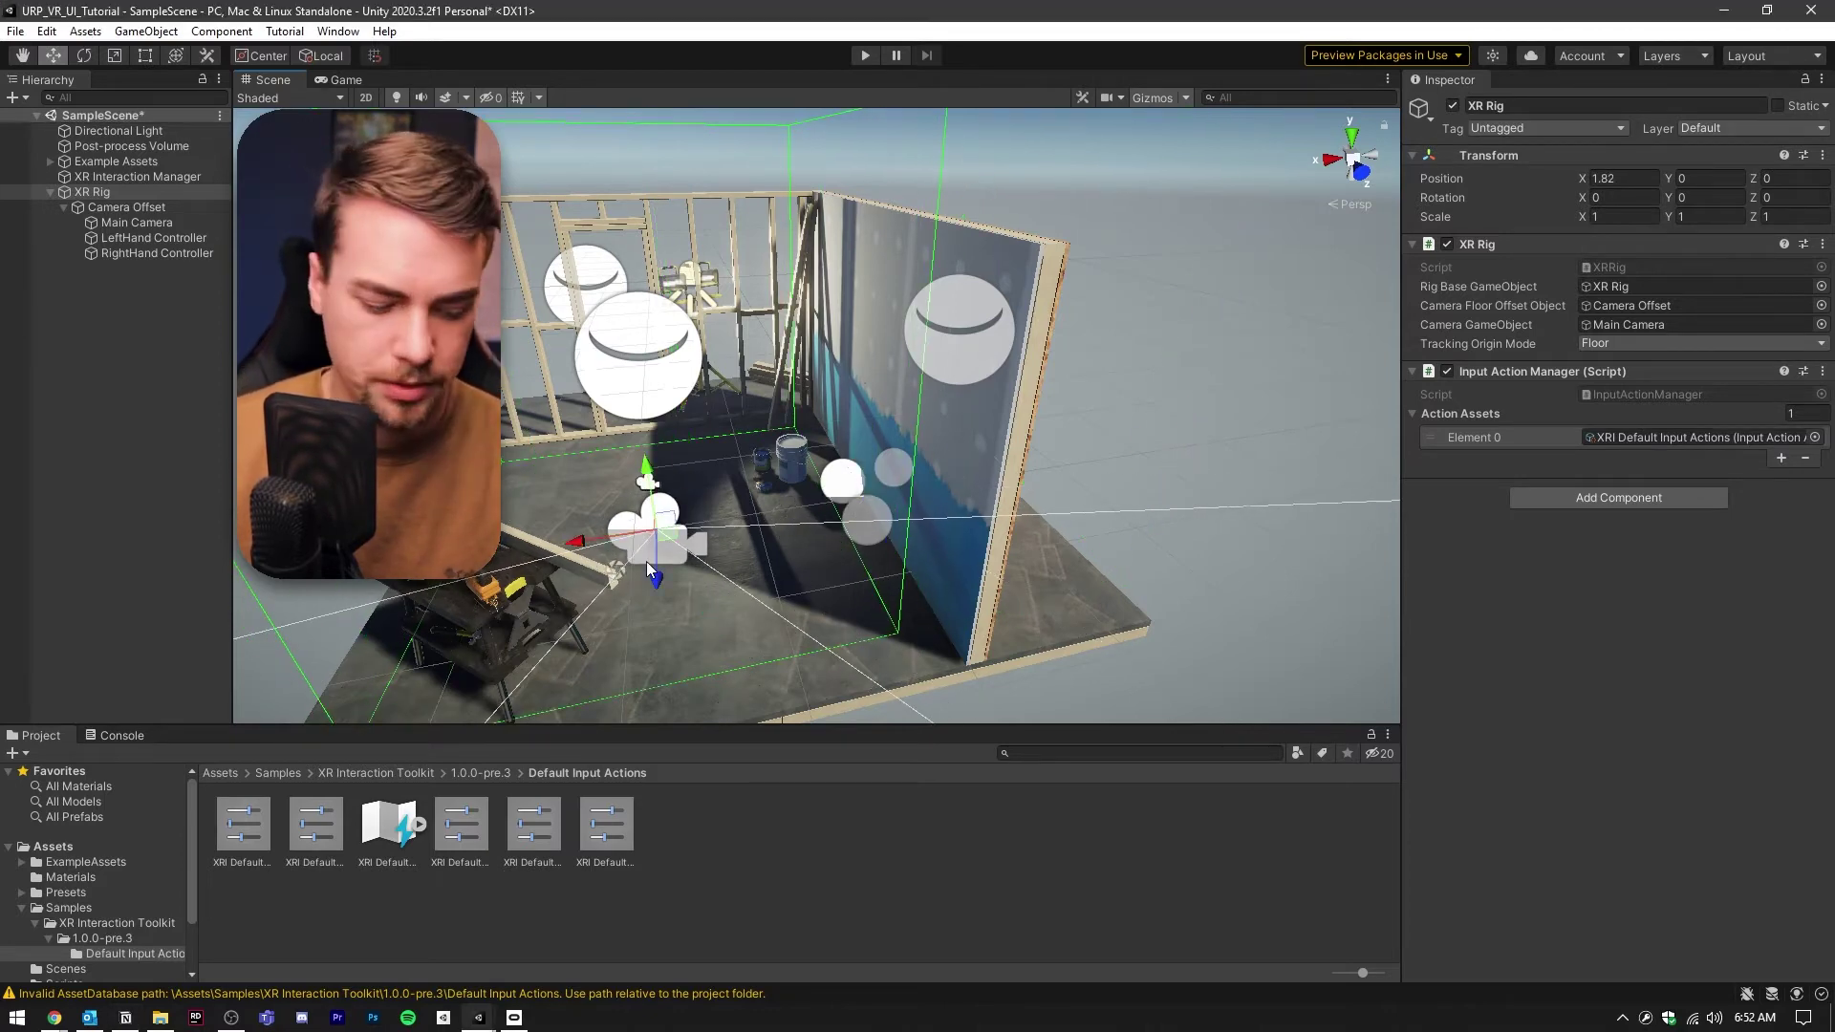
key(e)
drag(595, 574, 744, 624)
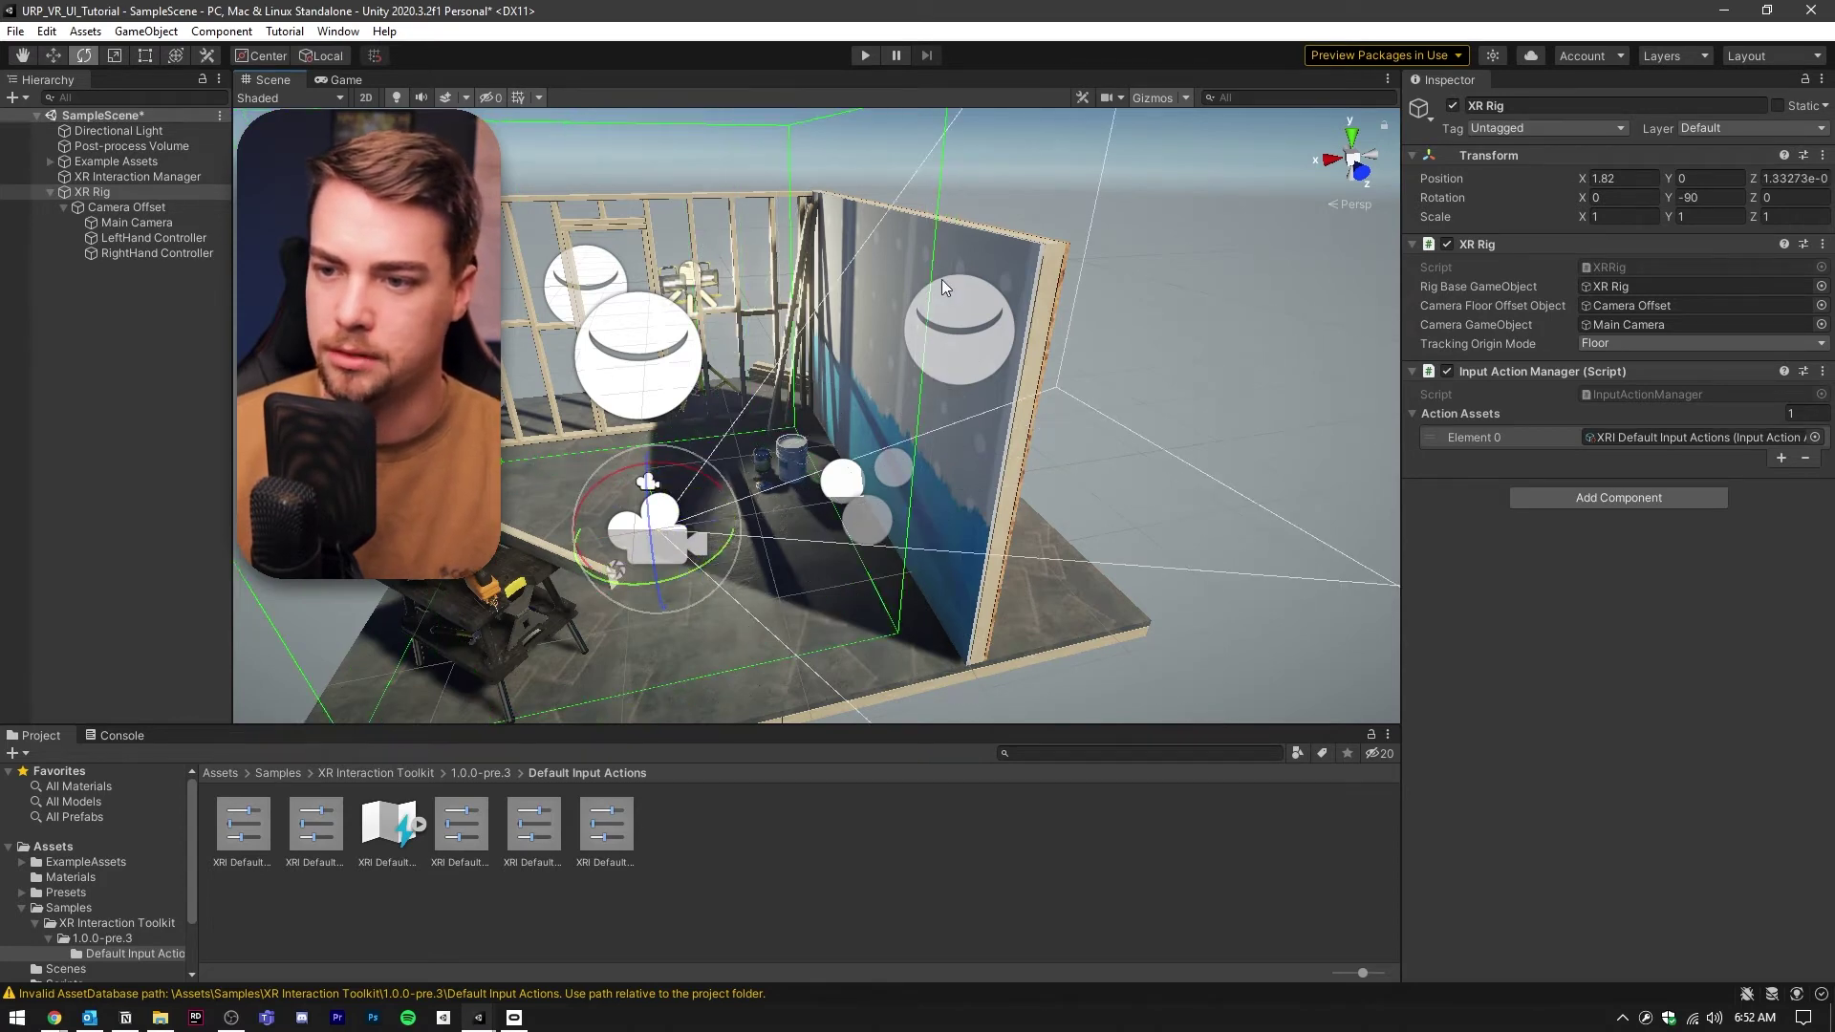
Shrink the scene view's 3D gizmo icons using the Gizmos slider.
click(1247, 300)
click(1153, 97)
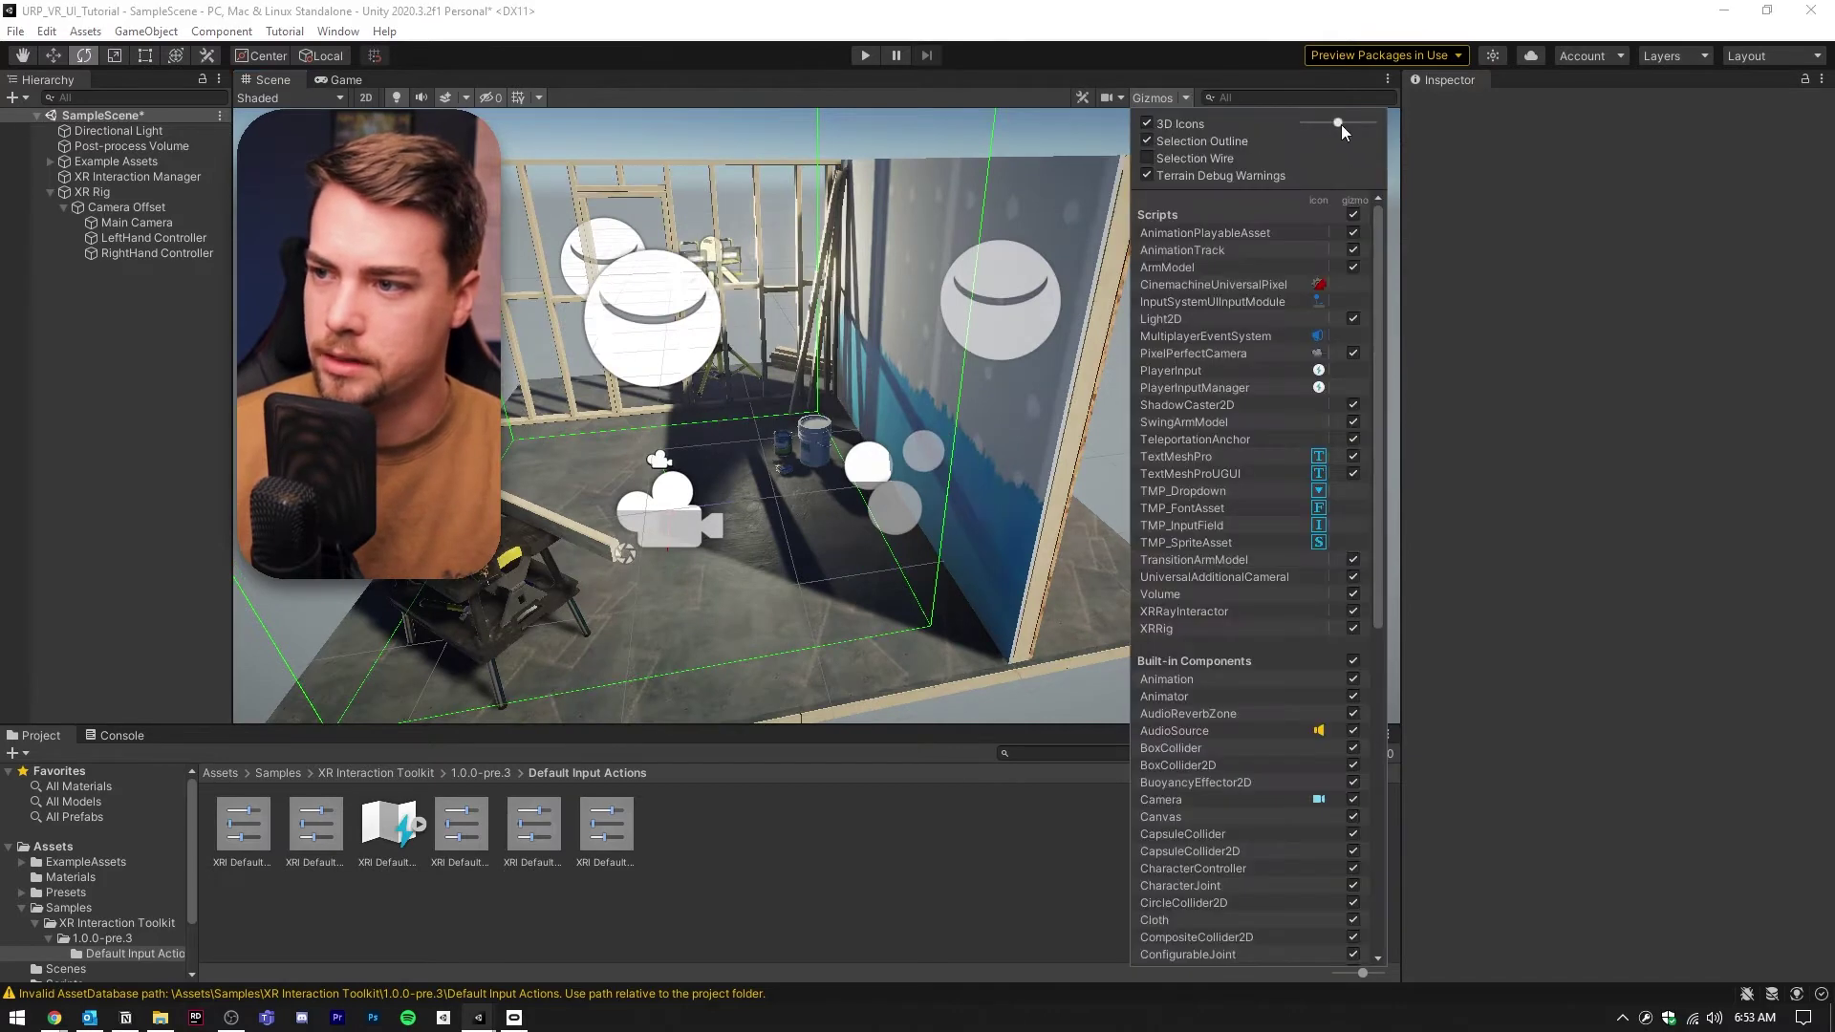
drag(1340, 124, 1321, 124)
click(1188, 98)
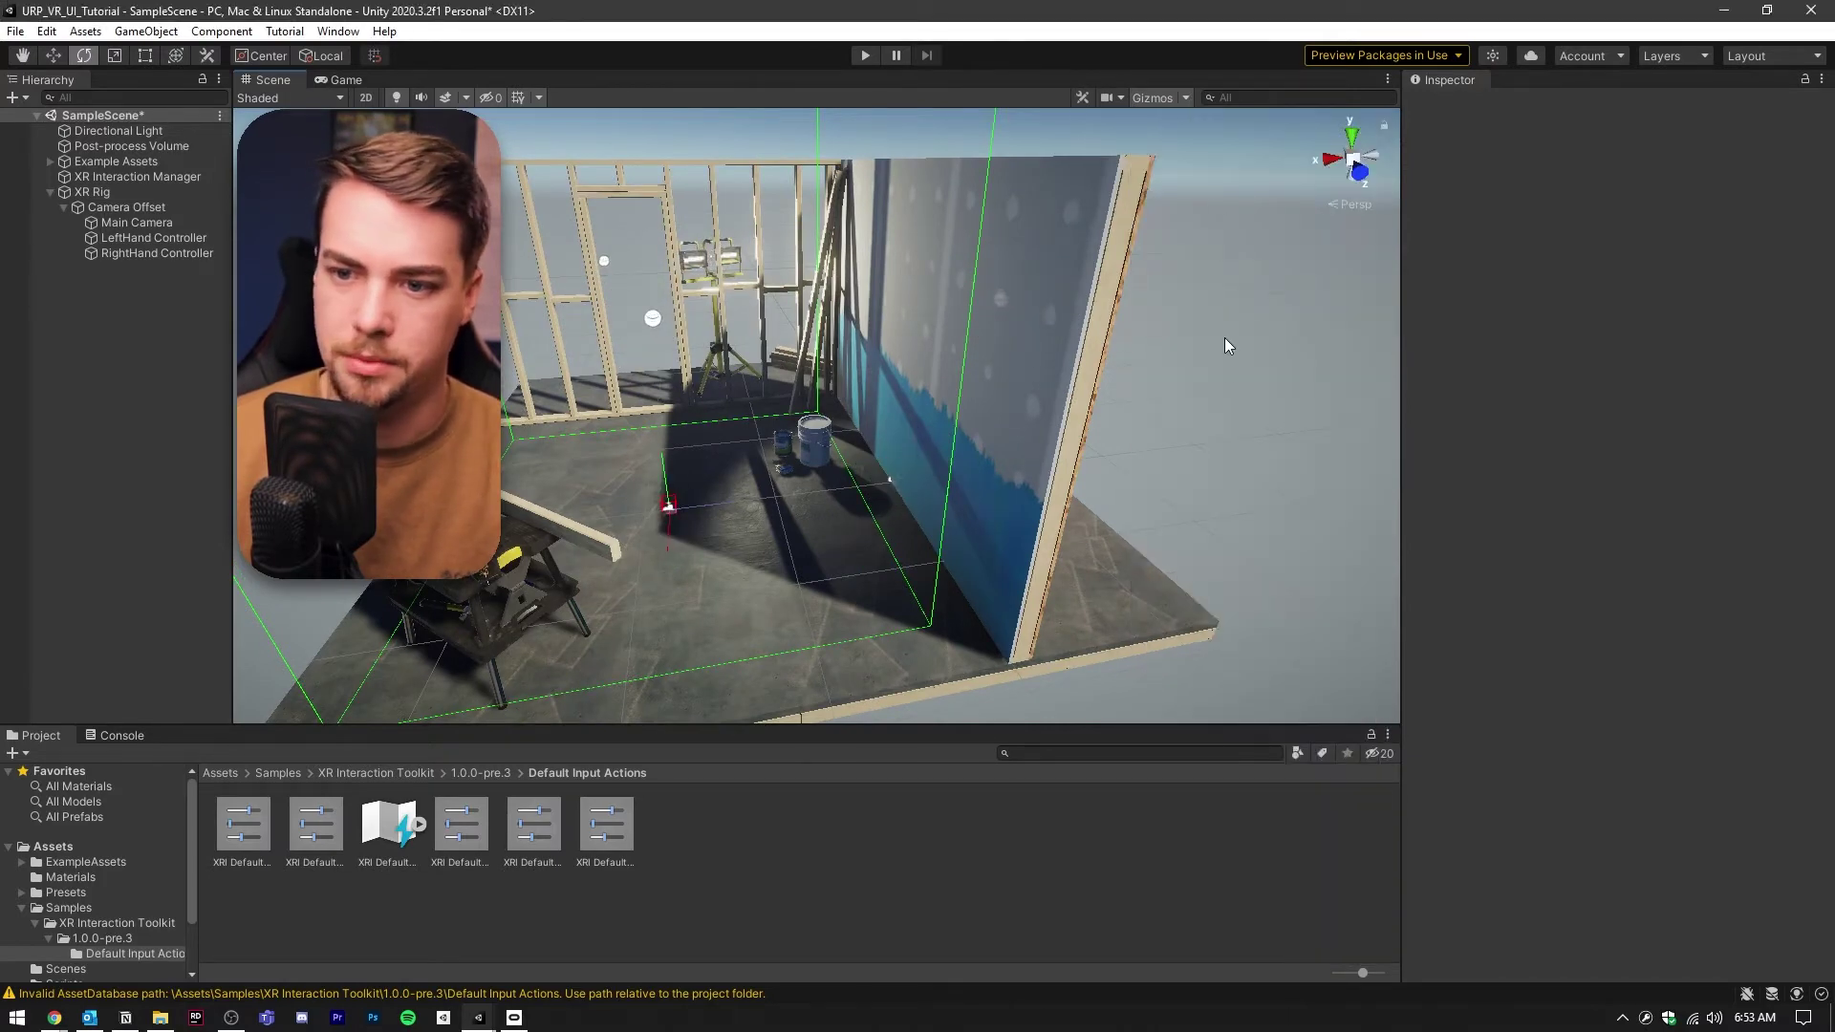
Add a UI Canvas, with its EventSystem, to the scene.
right_click(37, 312)
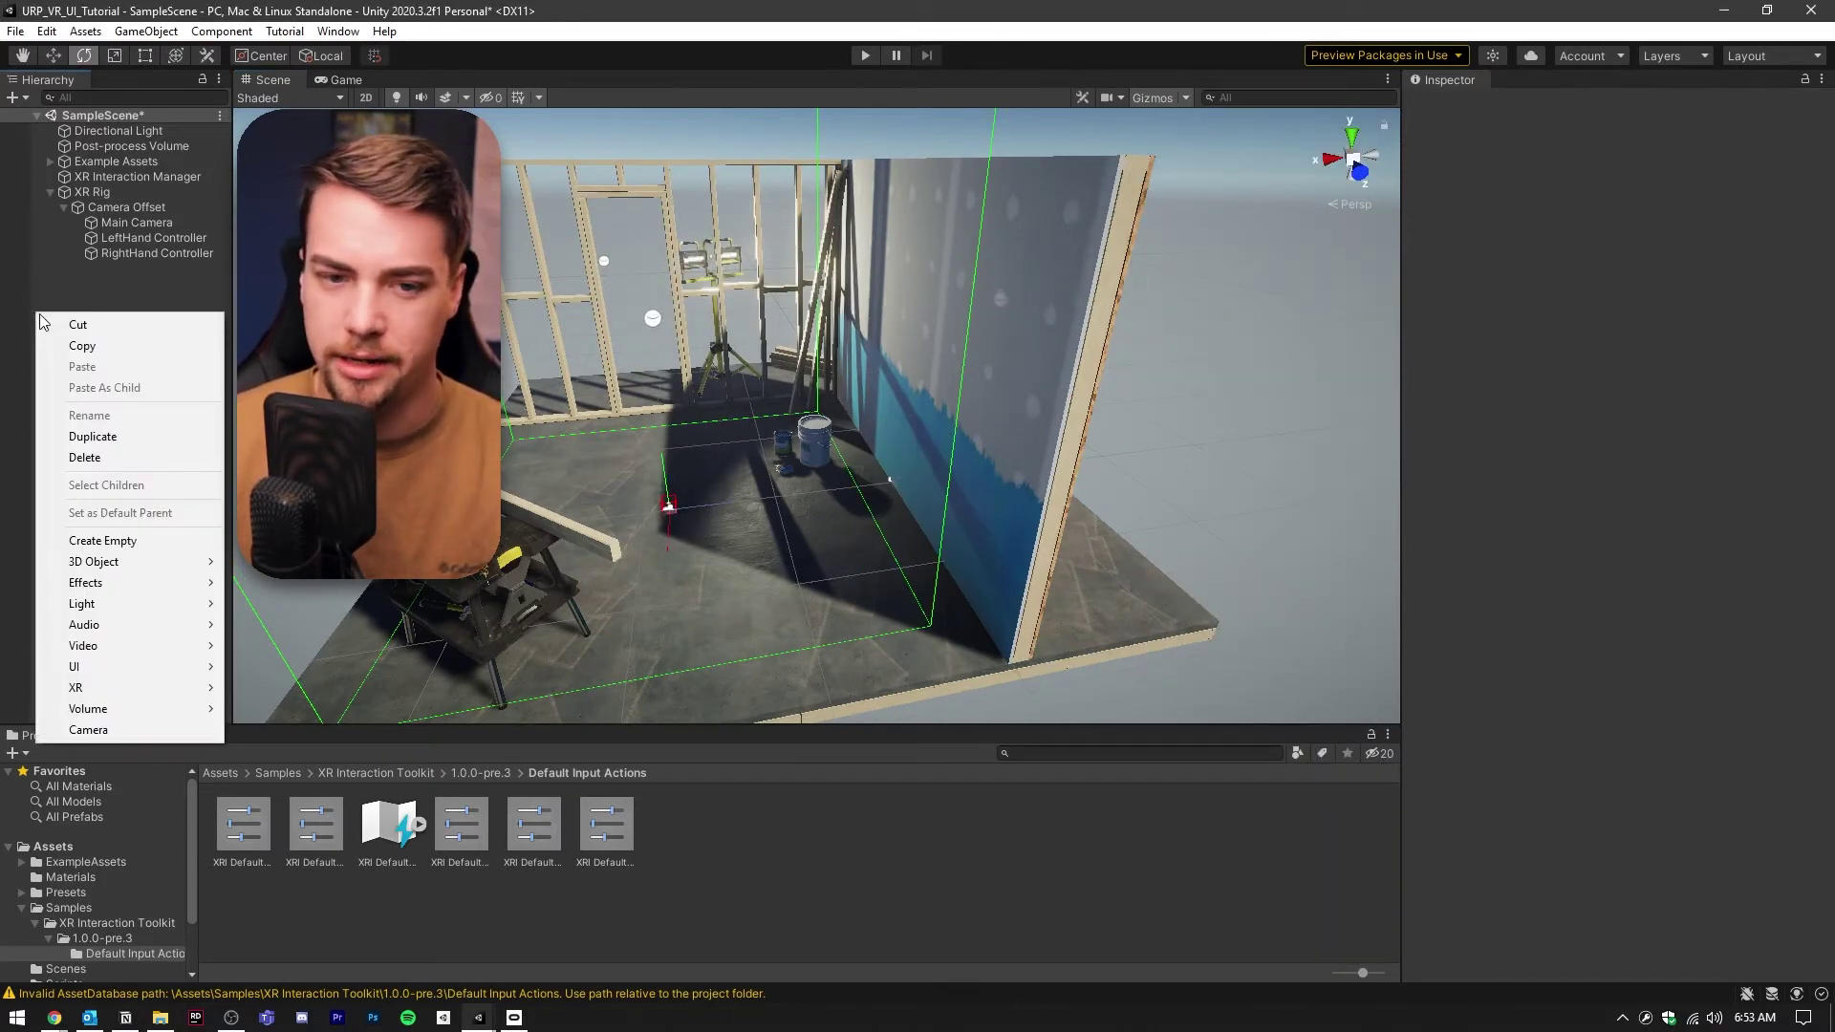
mouse_move(131, 669)
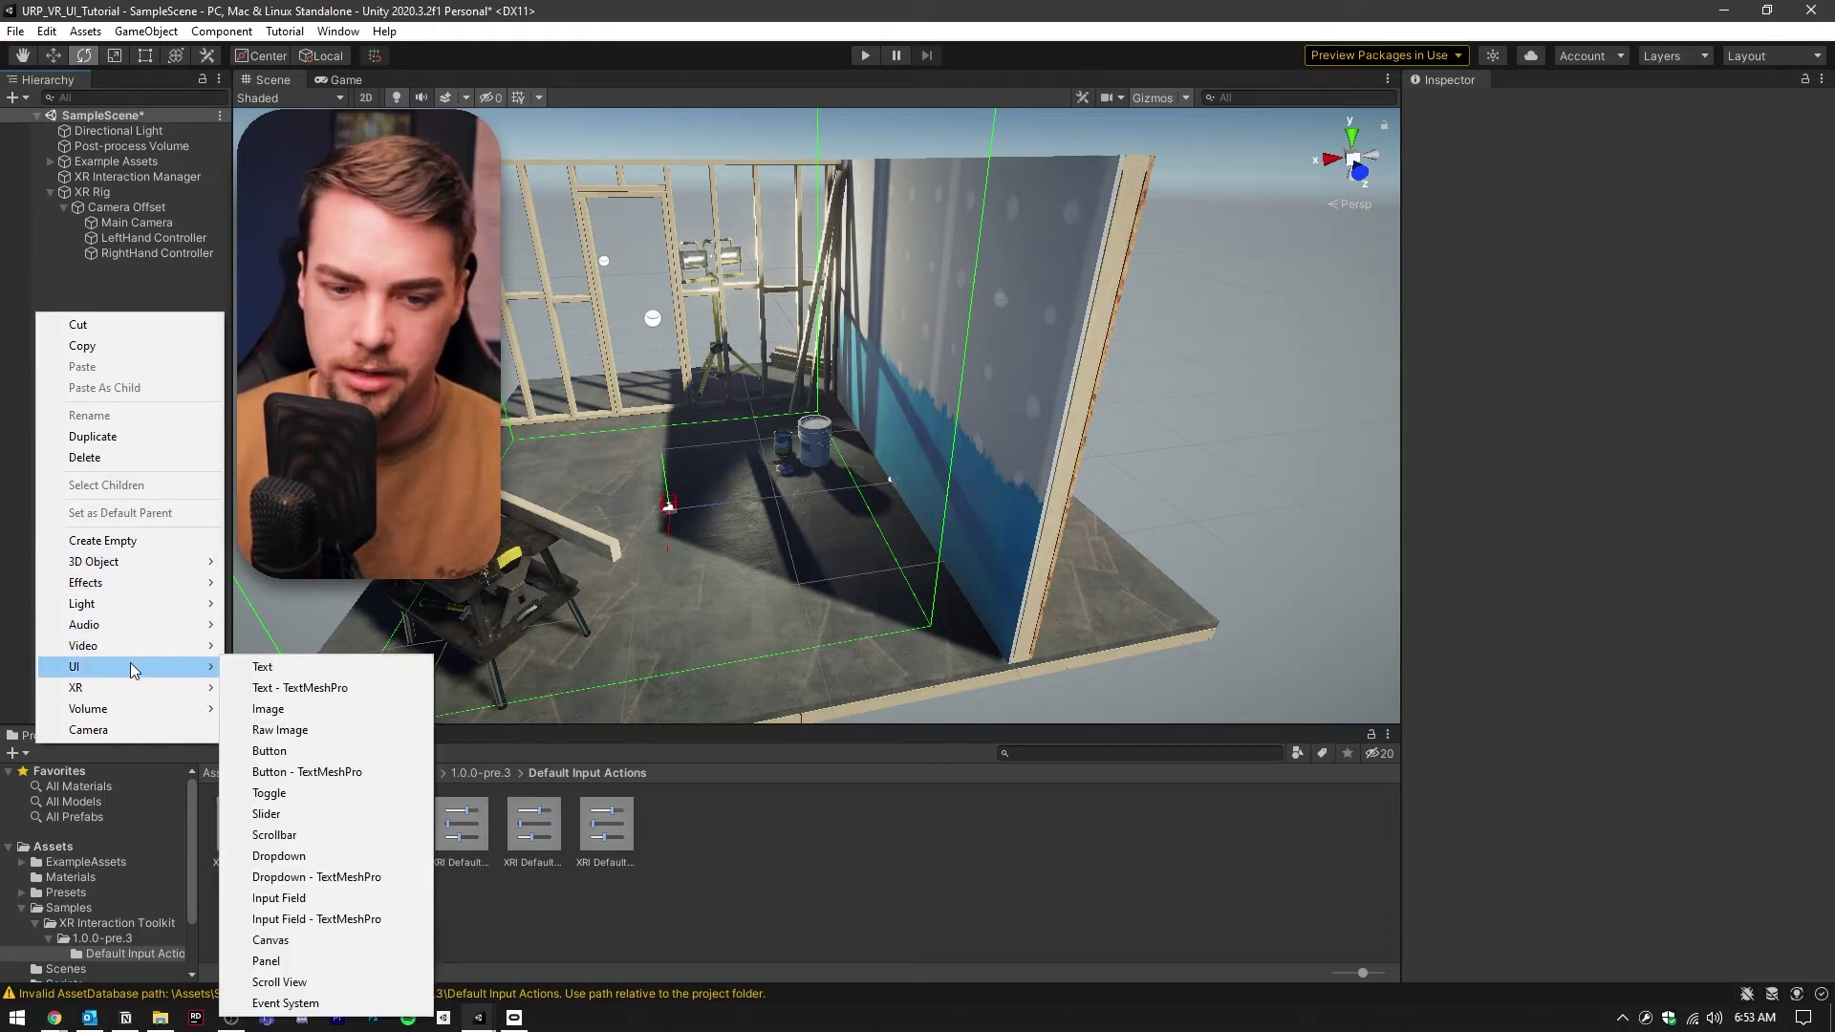
click(299, 946)
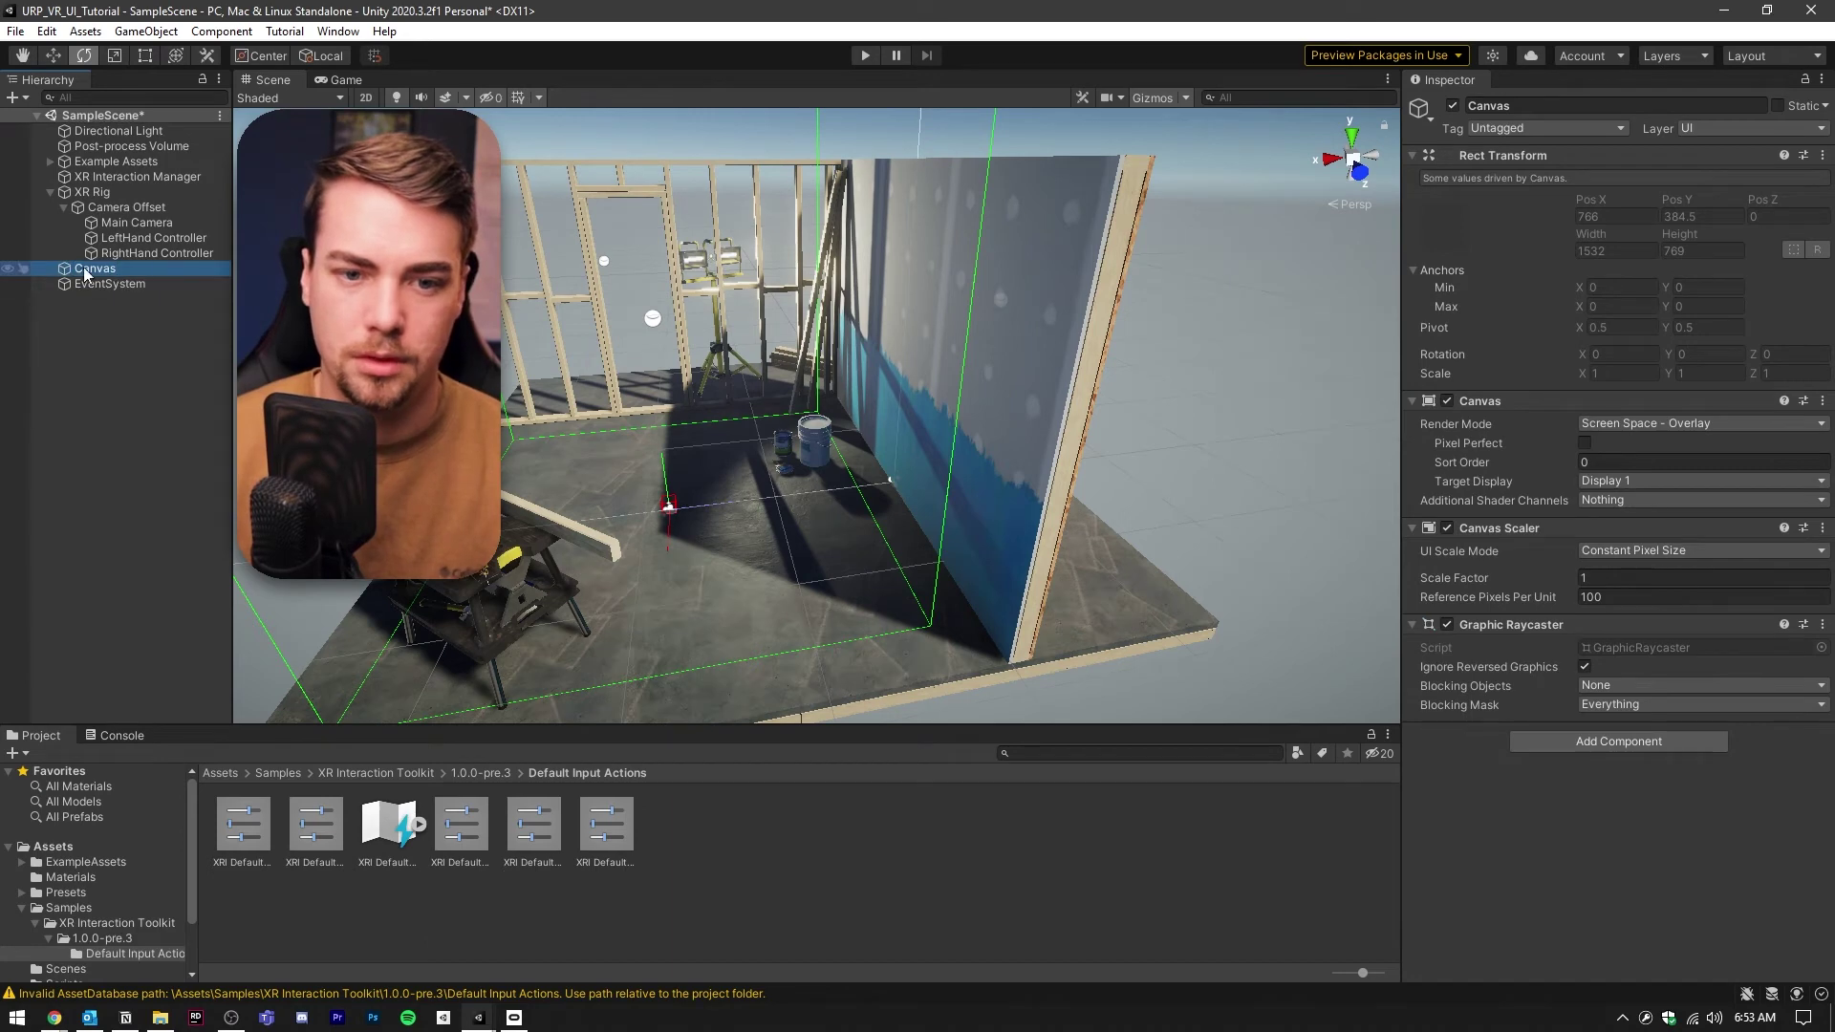
Move EventSystem and XR Interaction Manager to the top of the Hierarchy.
drag(107, 287, 124, 215)
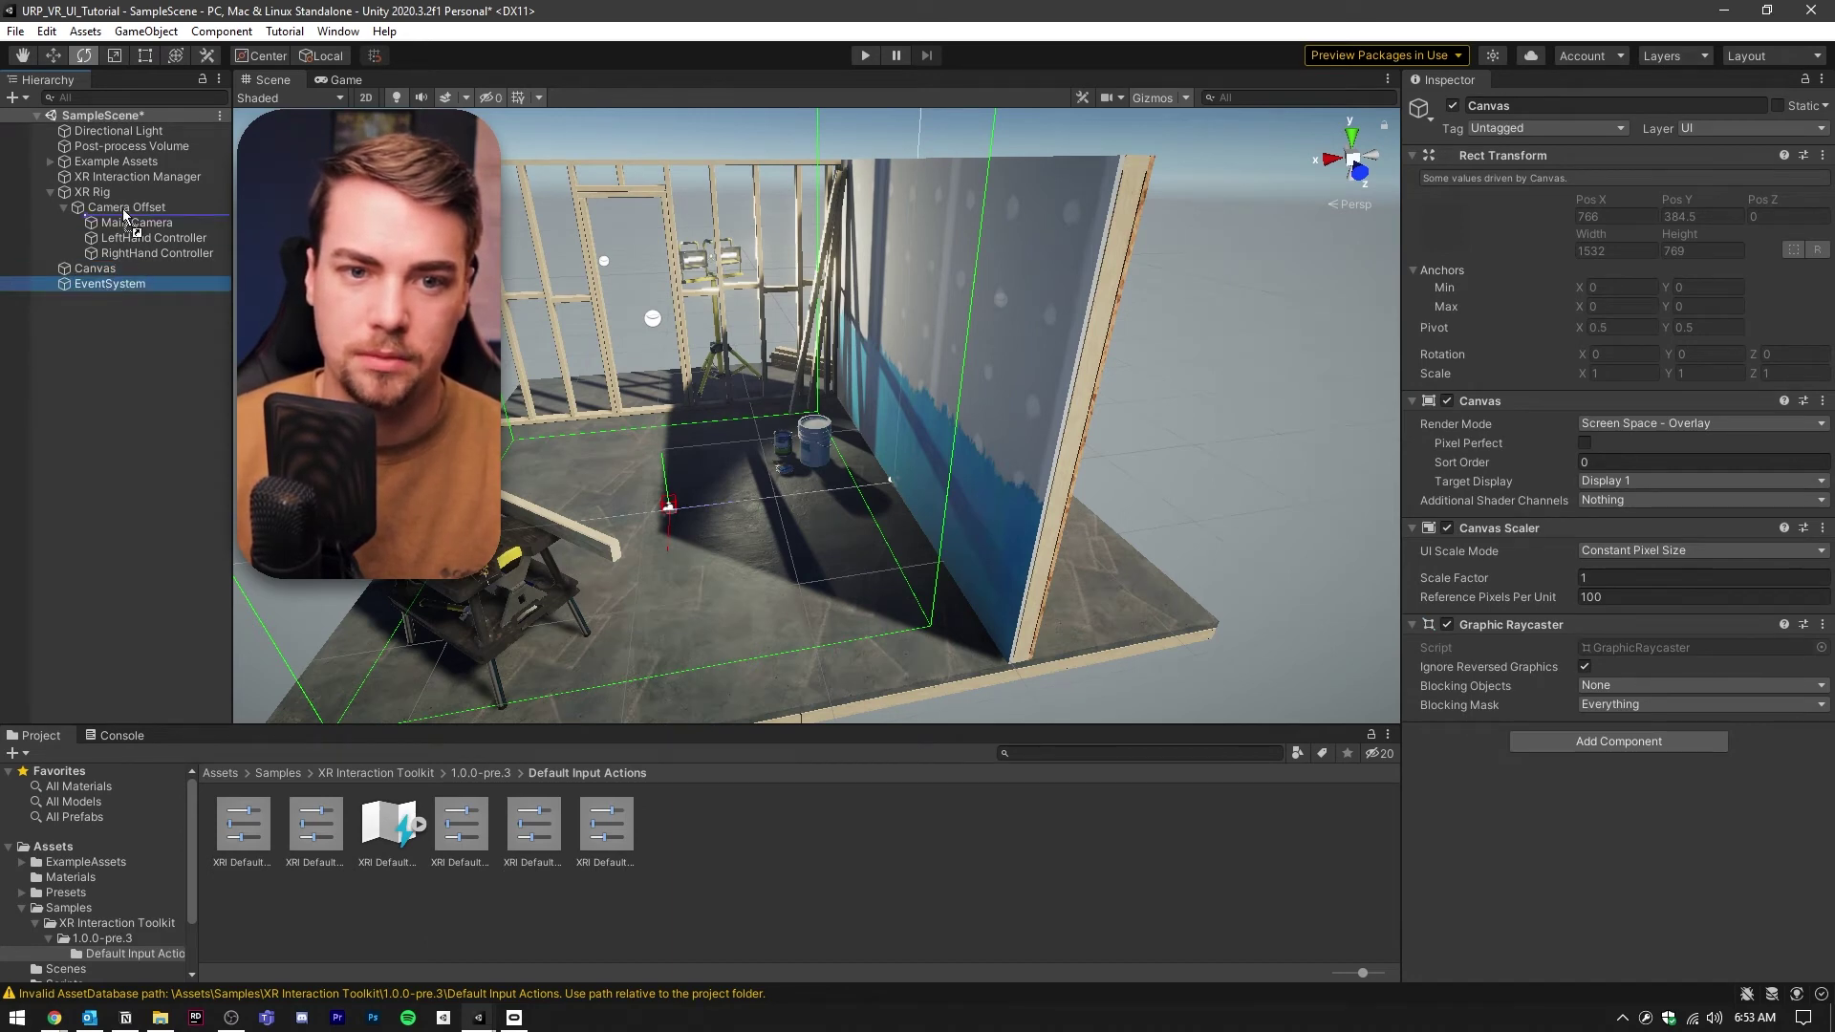
drag(131, 129, 130, 124)
drag(131, 191, 84, 148)
click(153, 131)
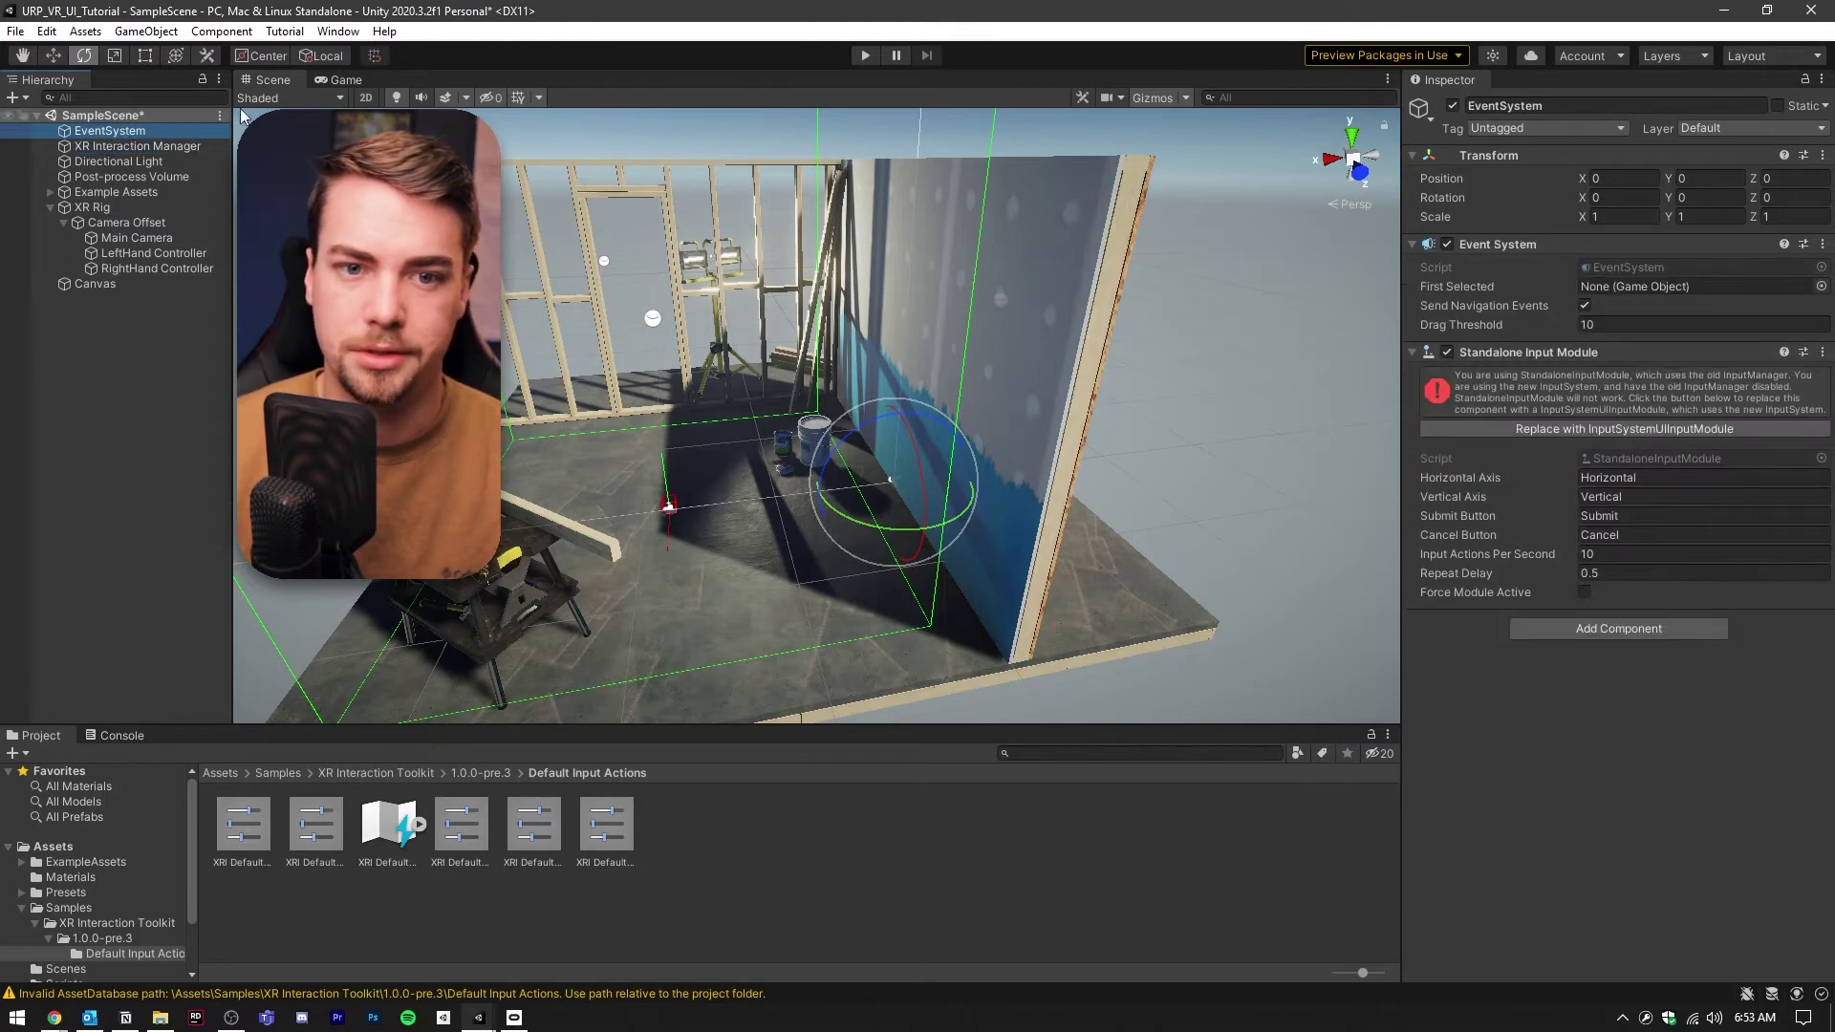
click(95, 284)
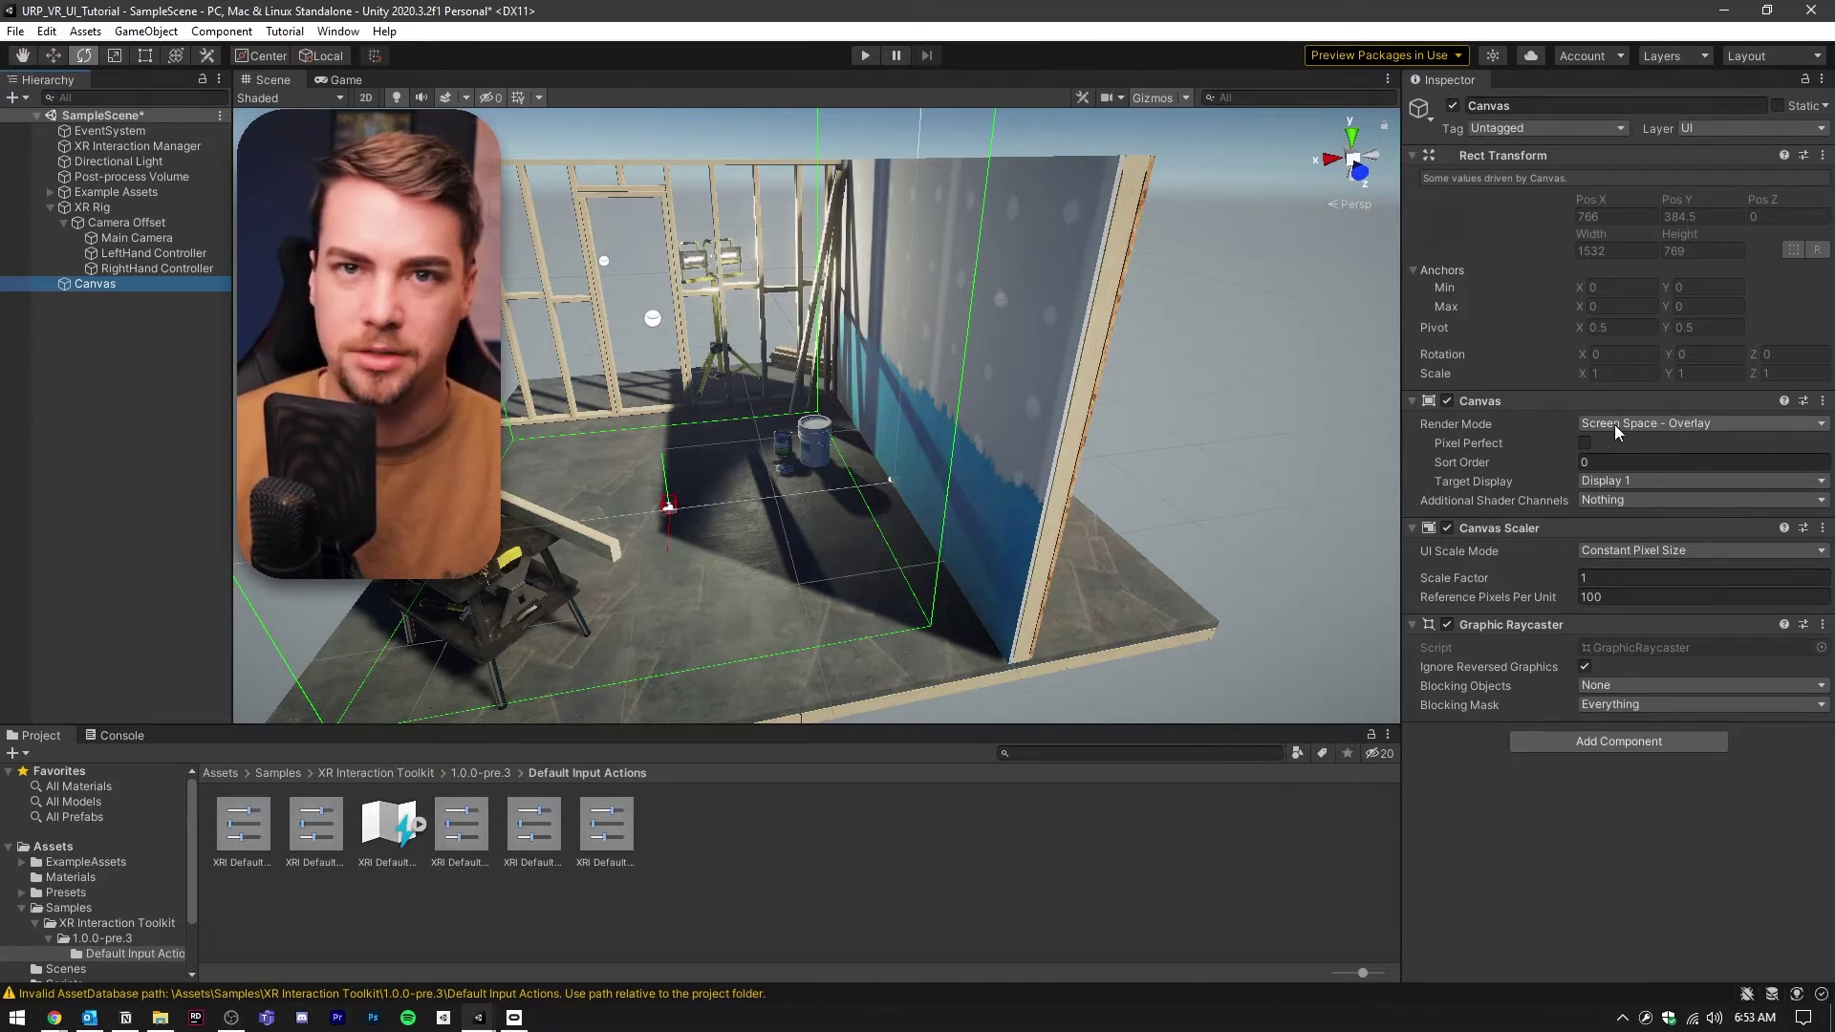
Frame and orbit around the Canvas, then bring up its Render Mode choices.
double_click(96, 284)
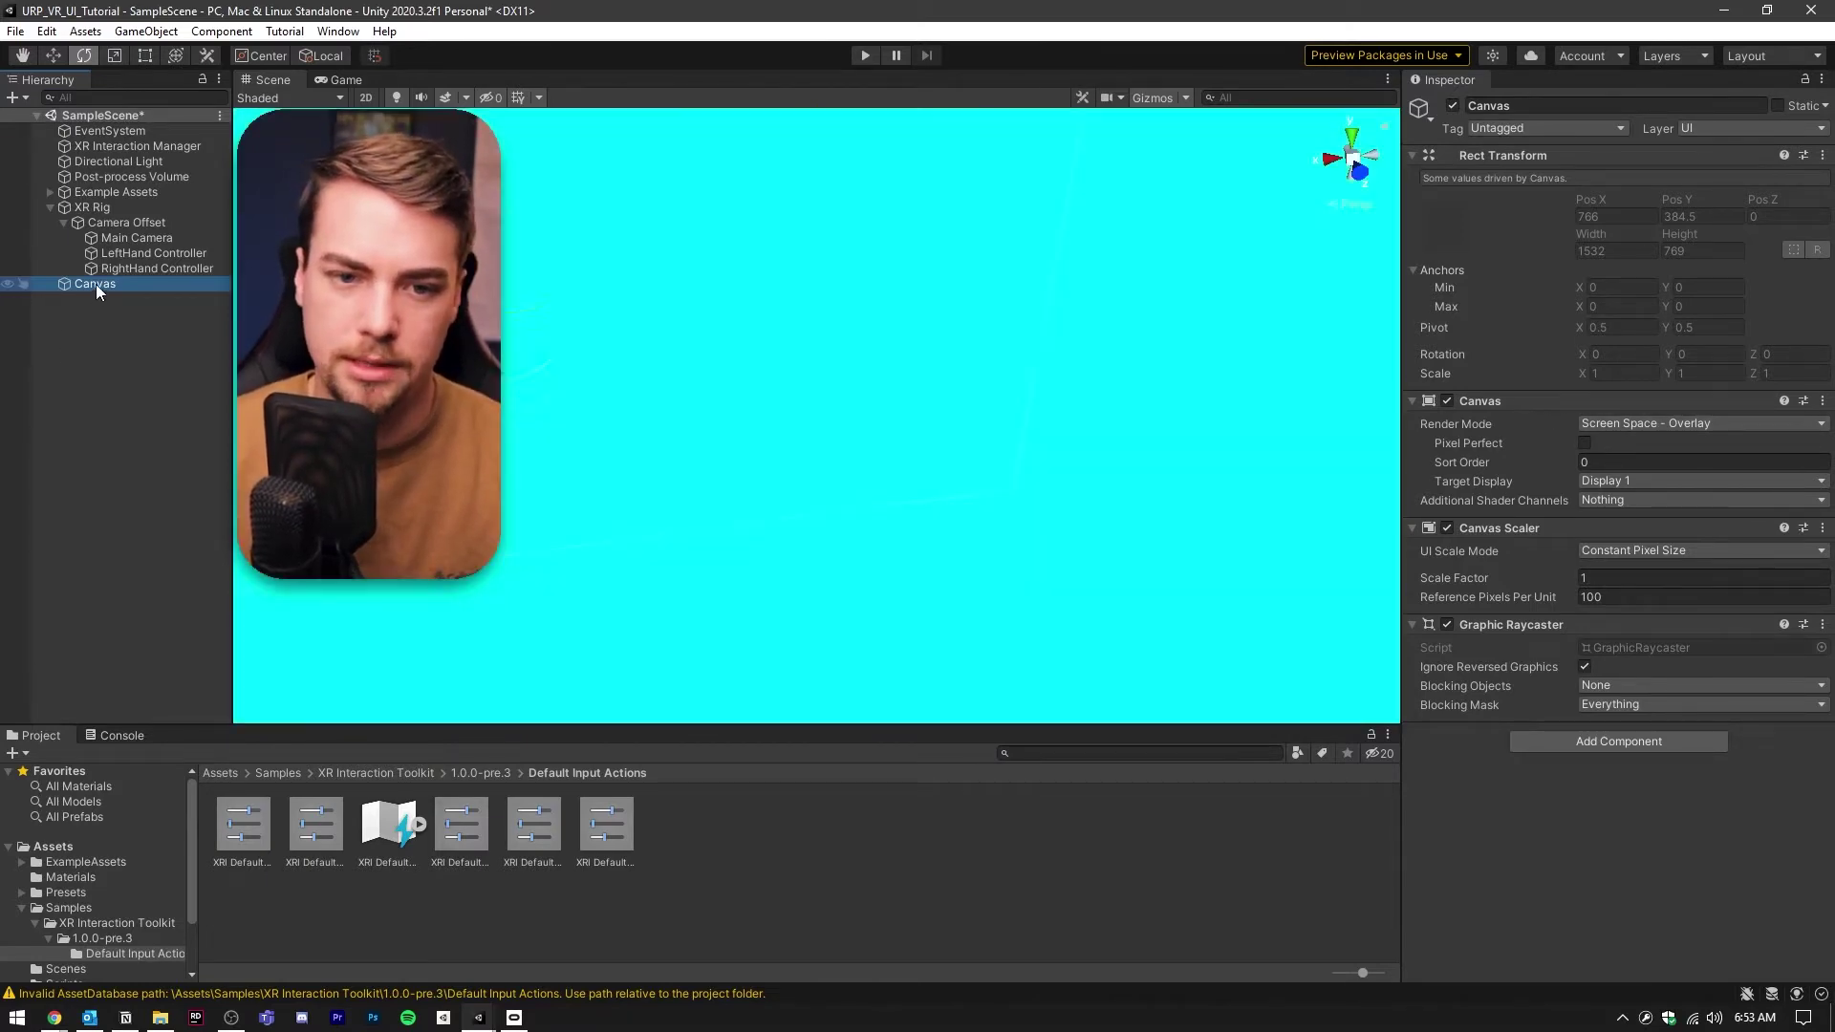
alt+drag(1054, 384, 989, 336)
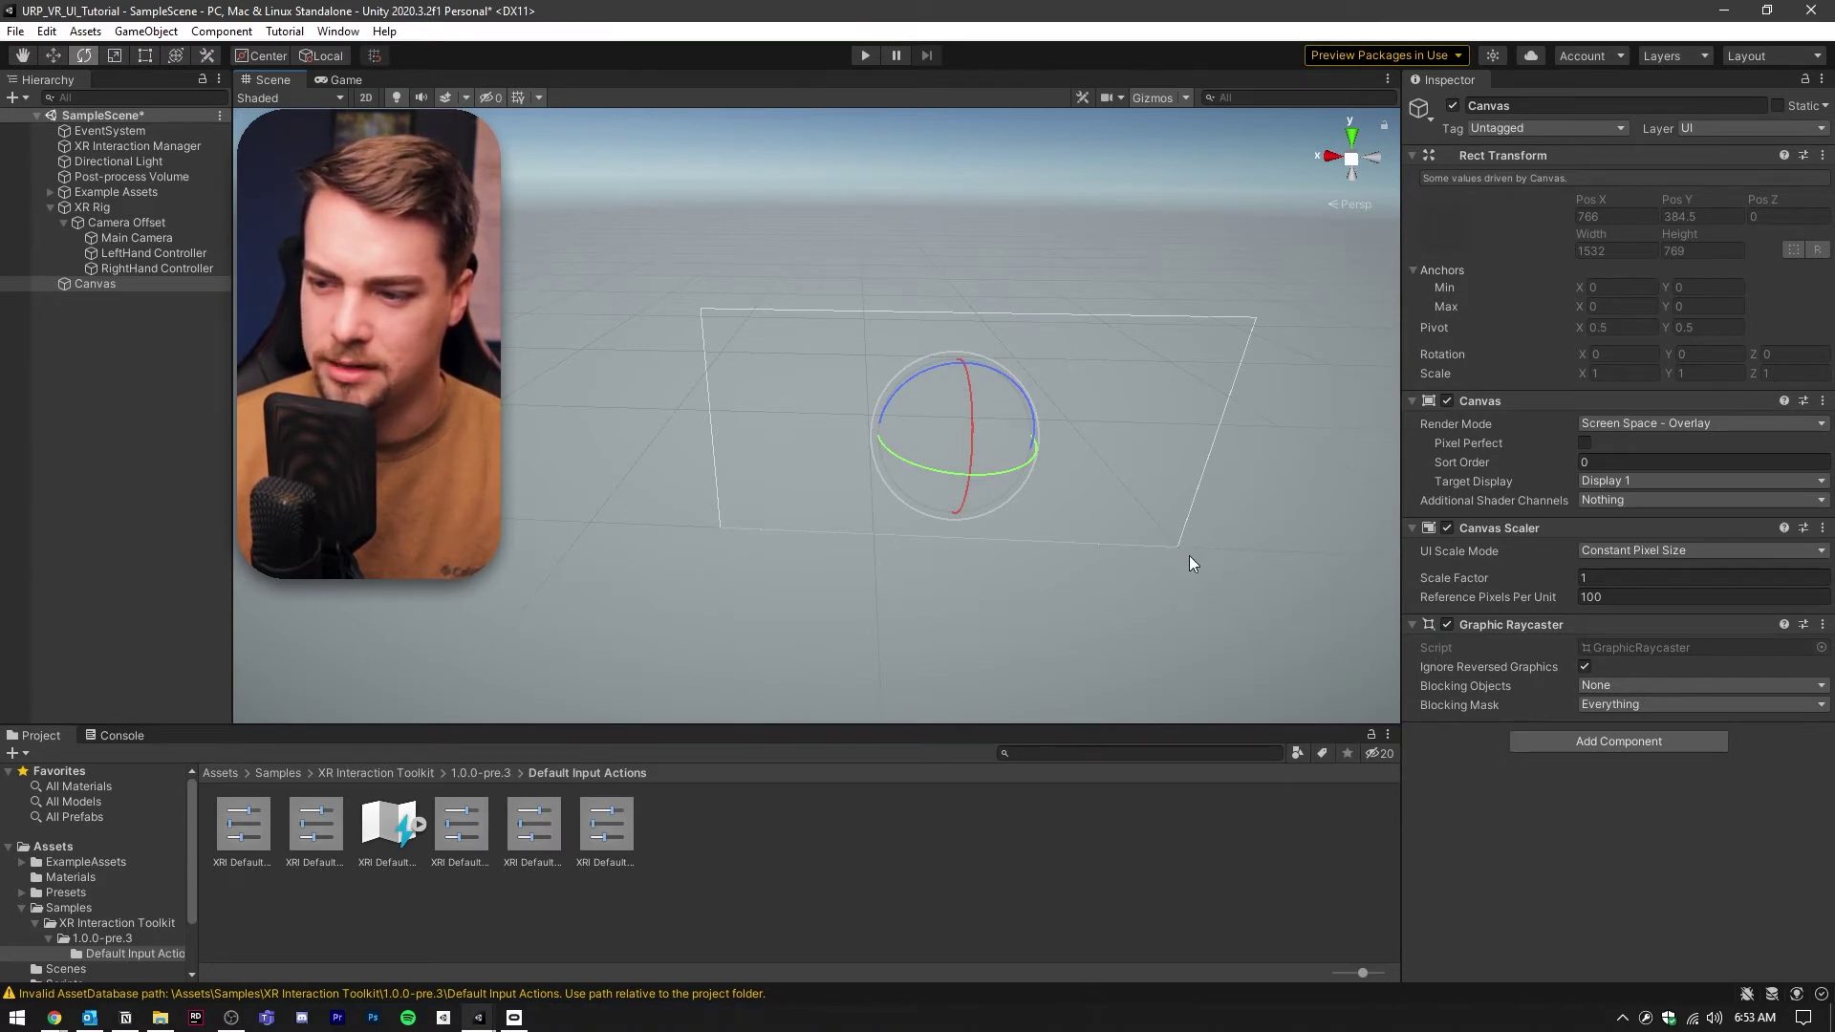
alt+drag(1122, 514, 922, 330)
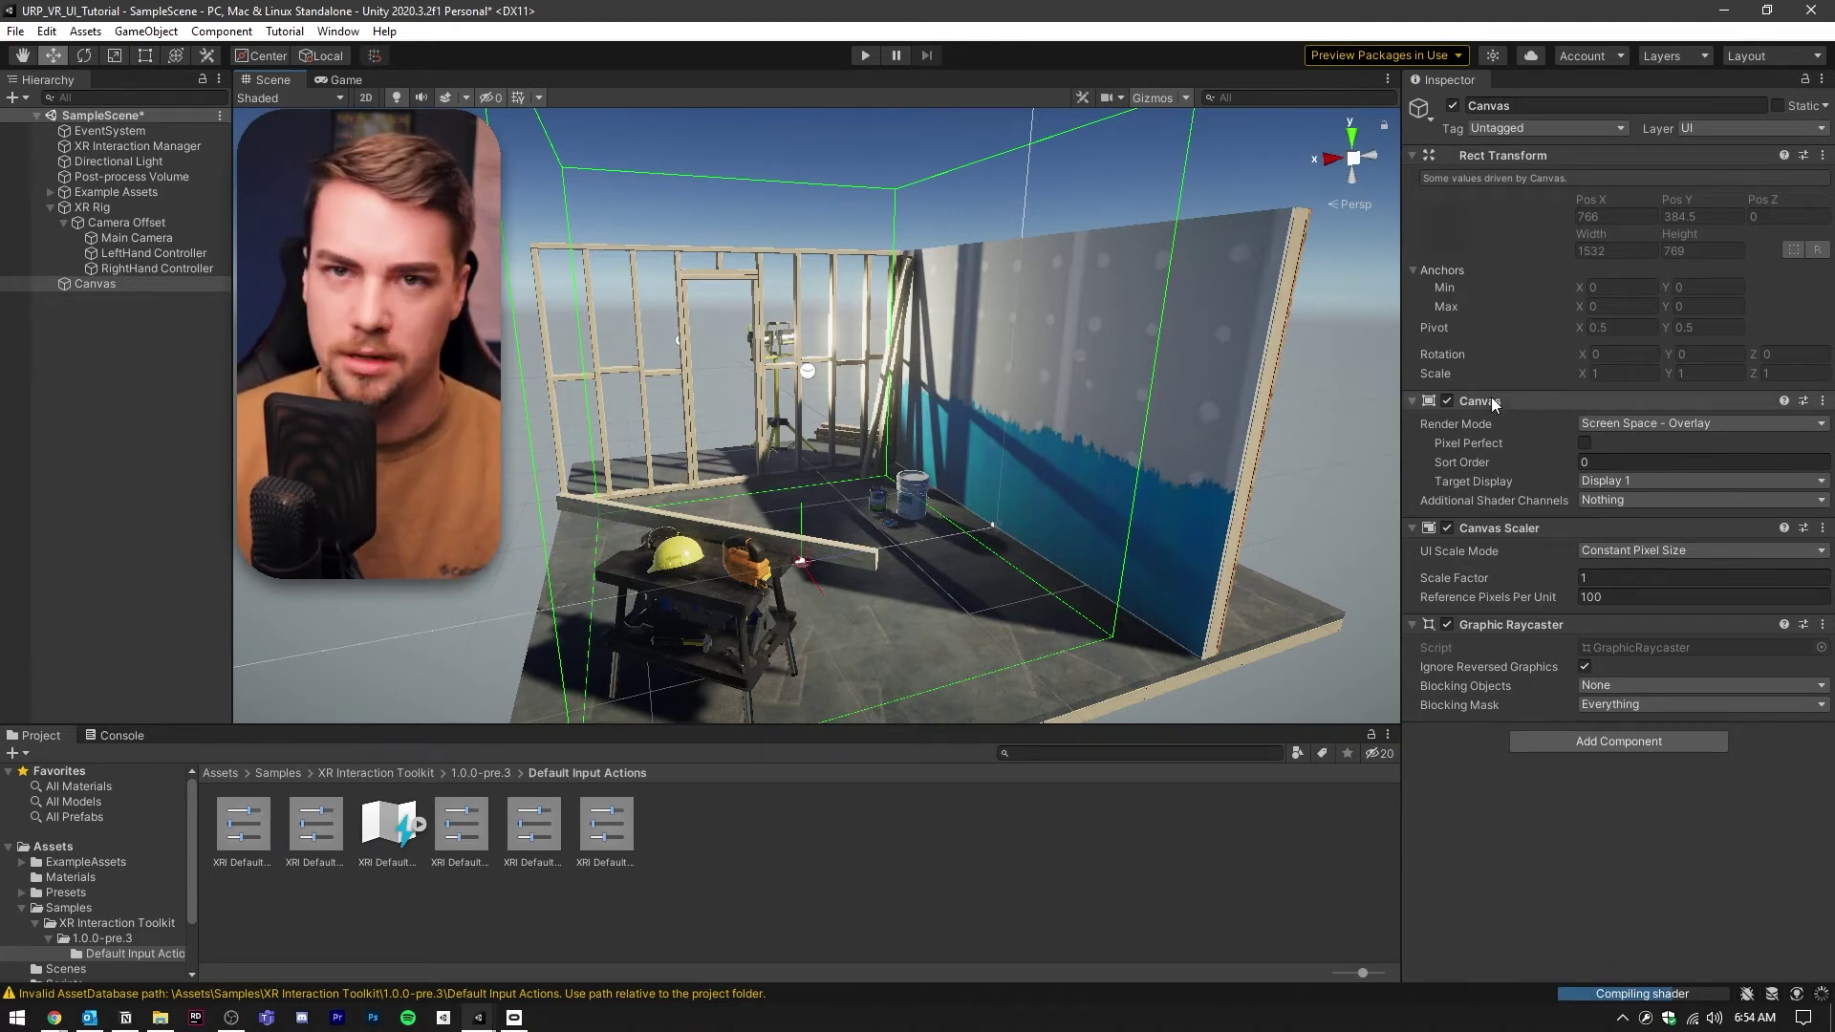
click(1692, 424)
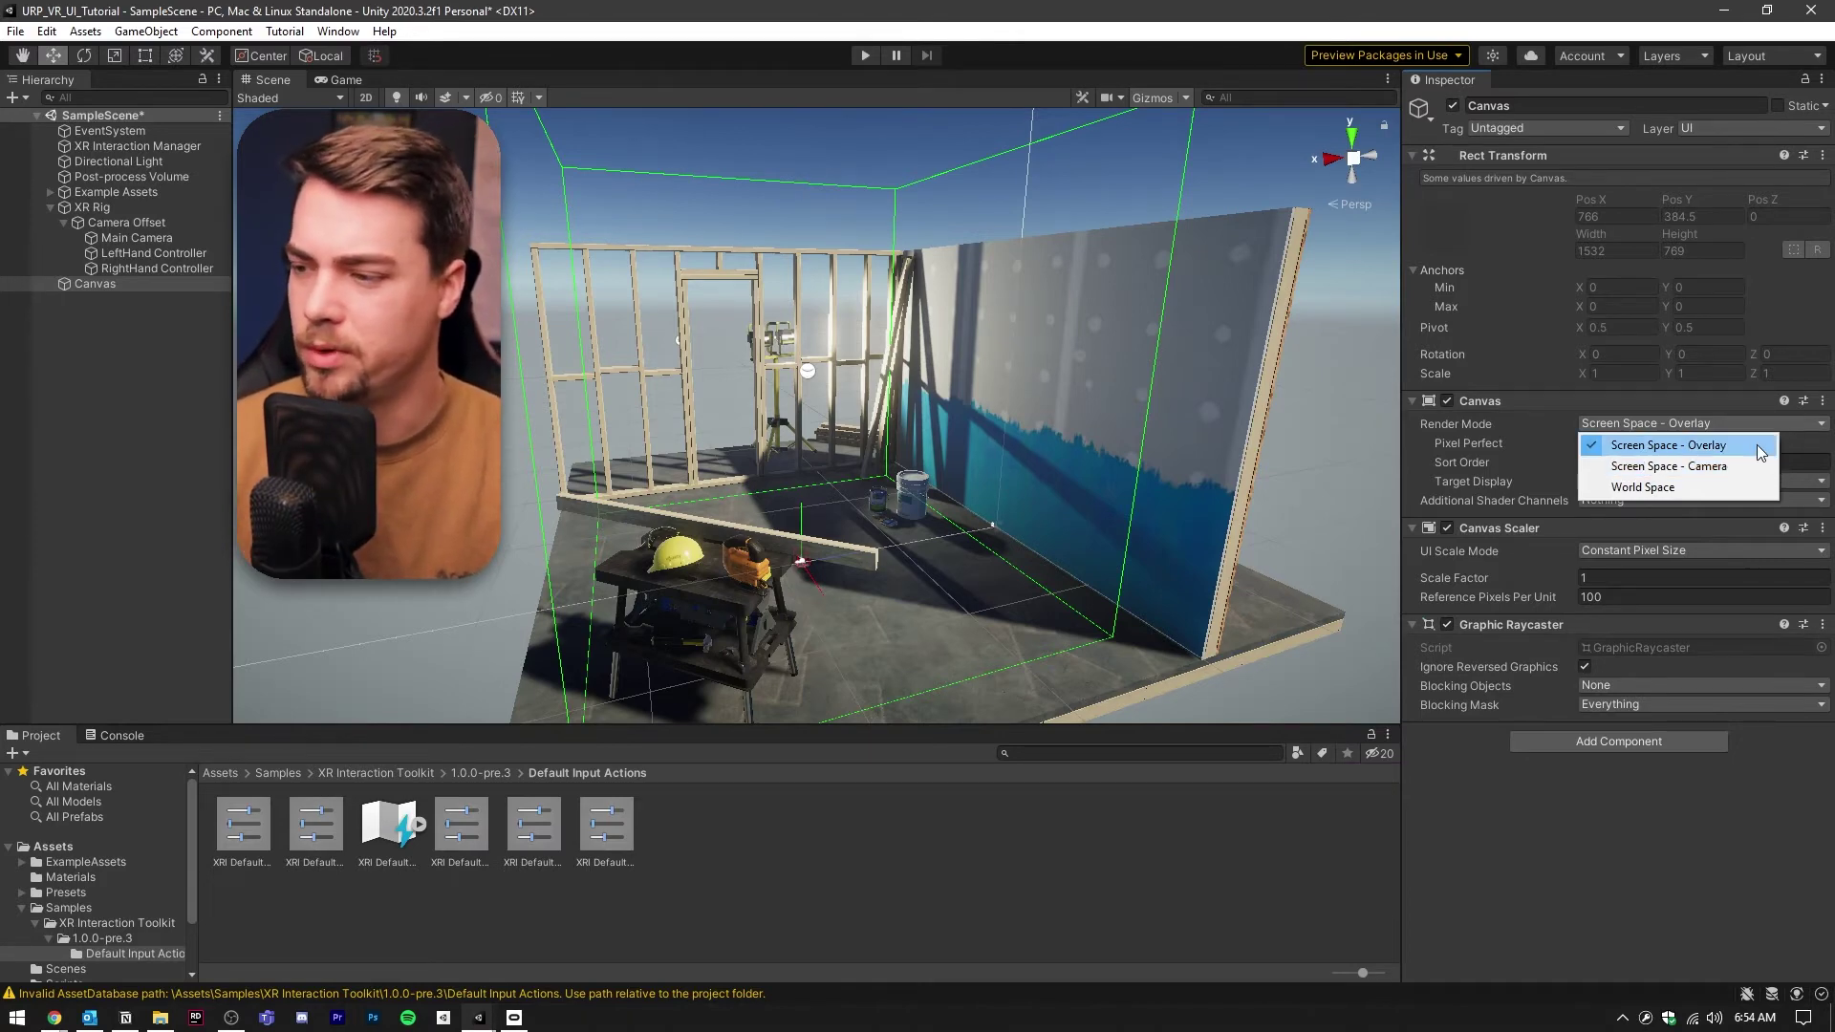
Set the Canvas to World Space with Main Camera as event camera, 0.002 scale and width 1532.
click(1639, 487)
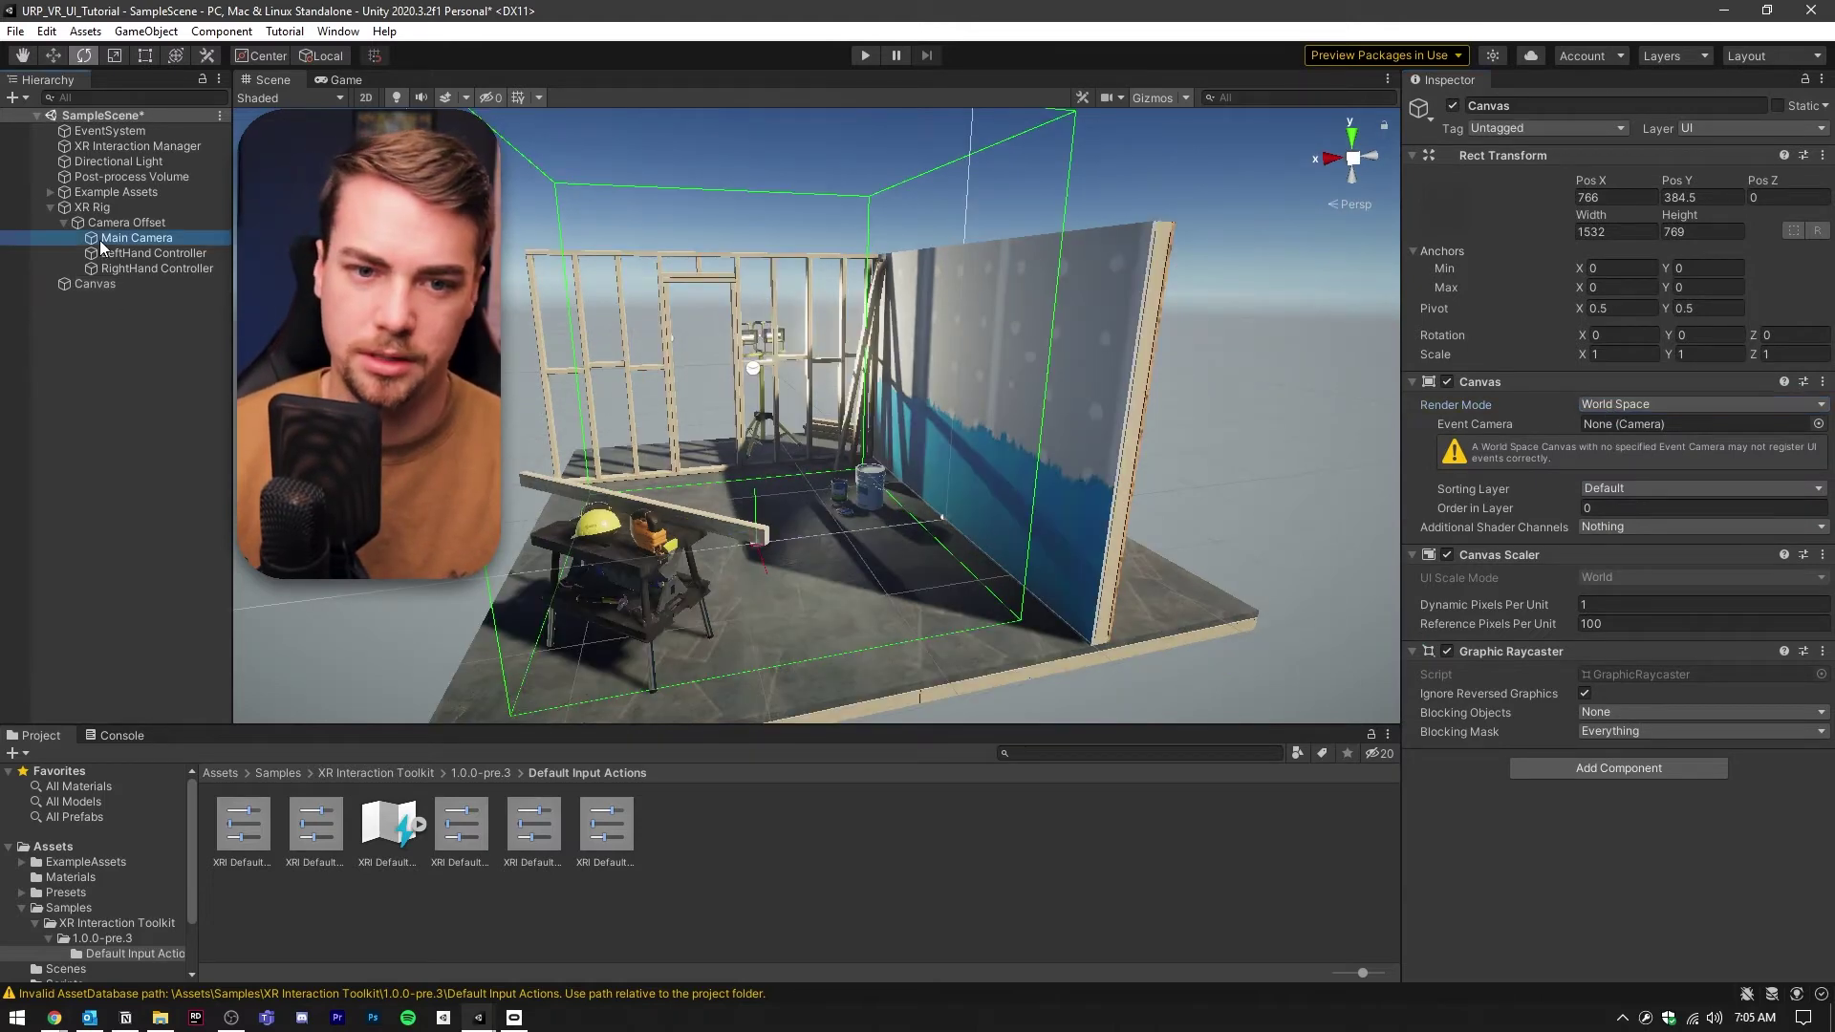
drag(100, 239, 1627, 429)
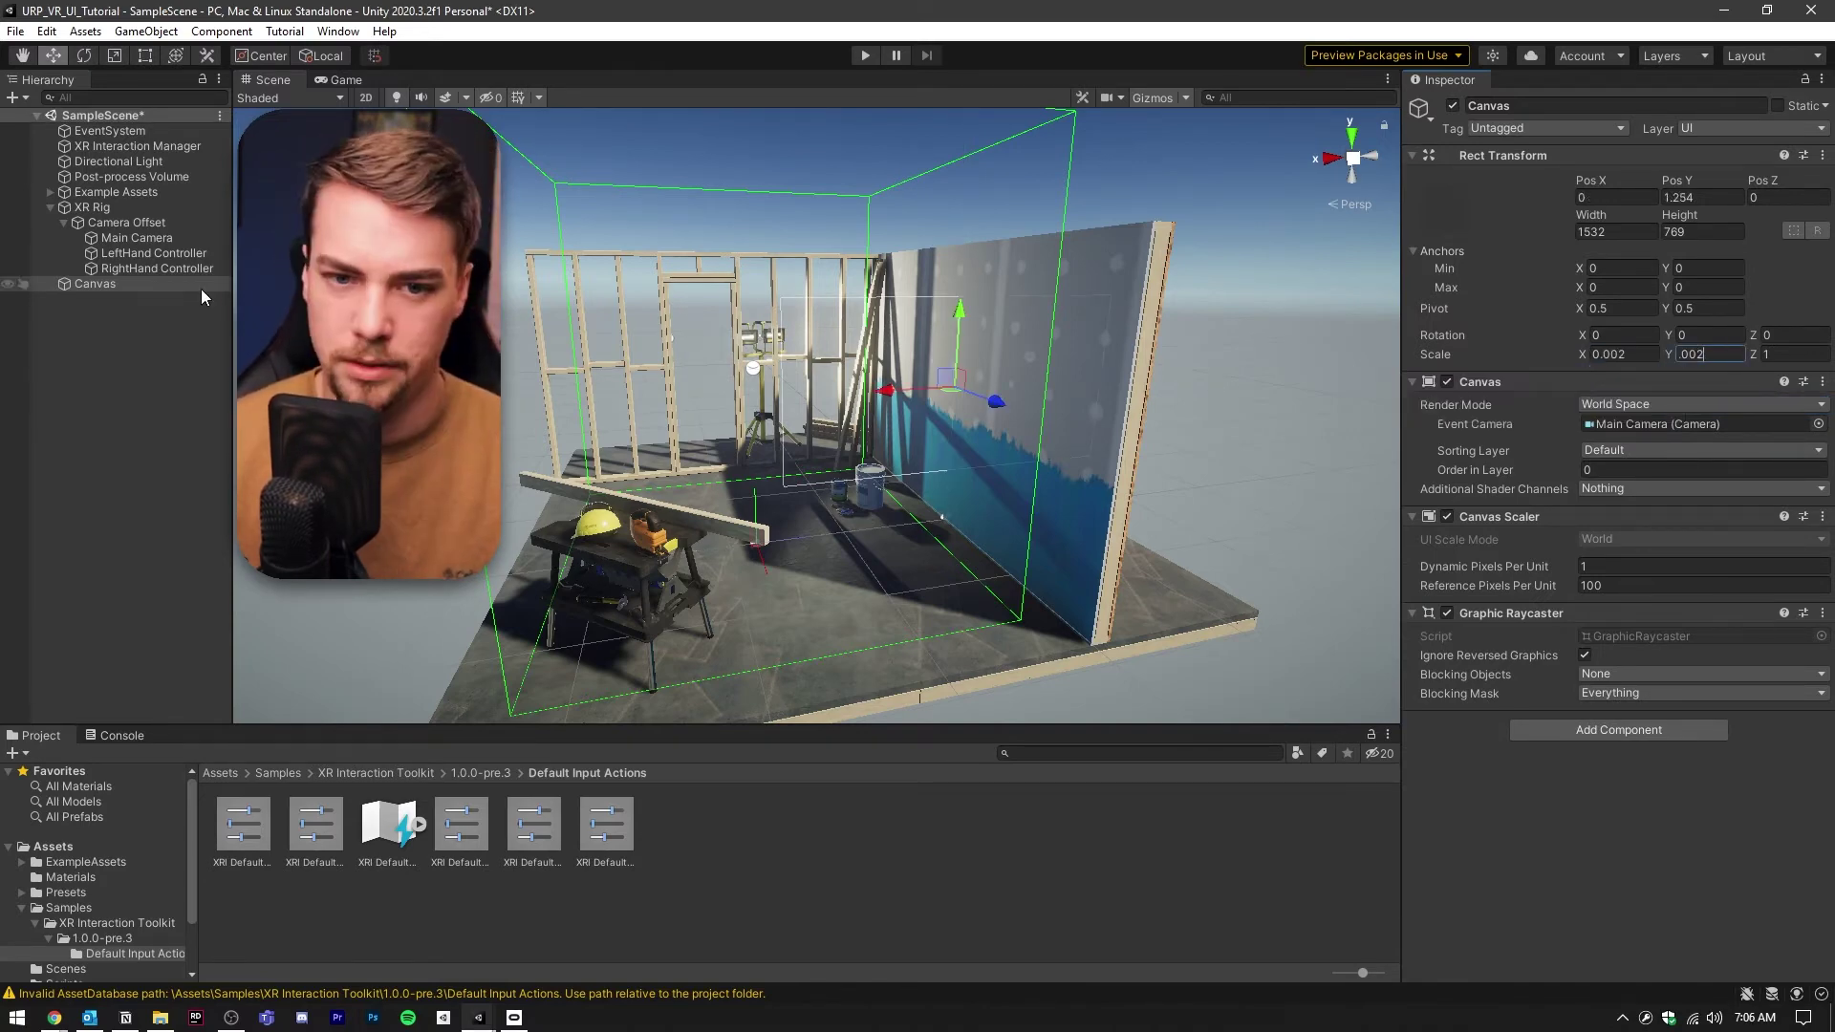
click(201, 289)
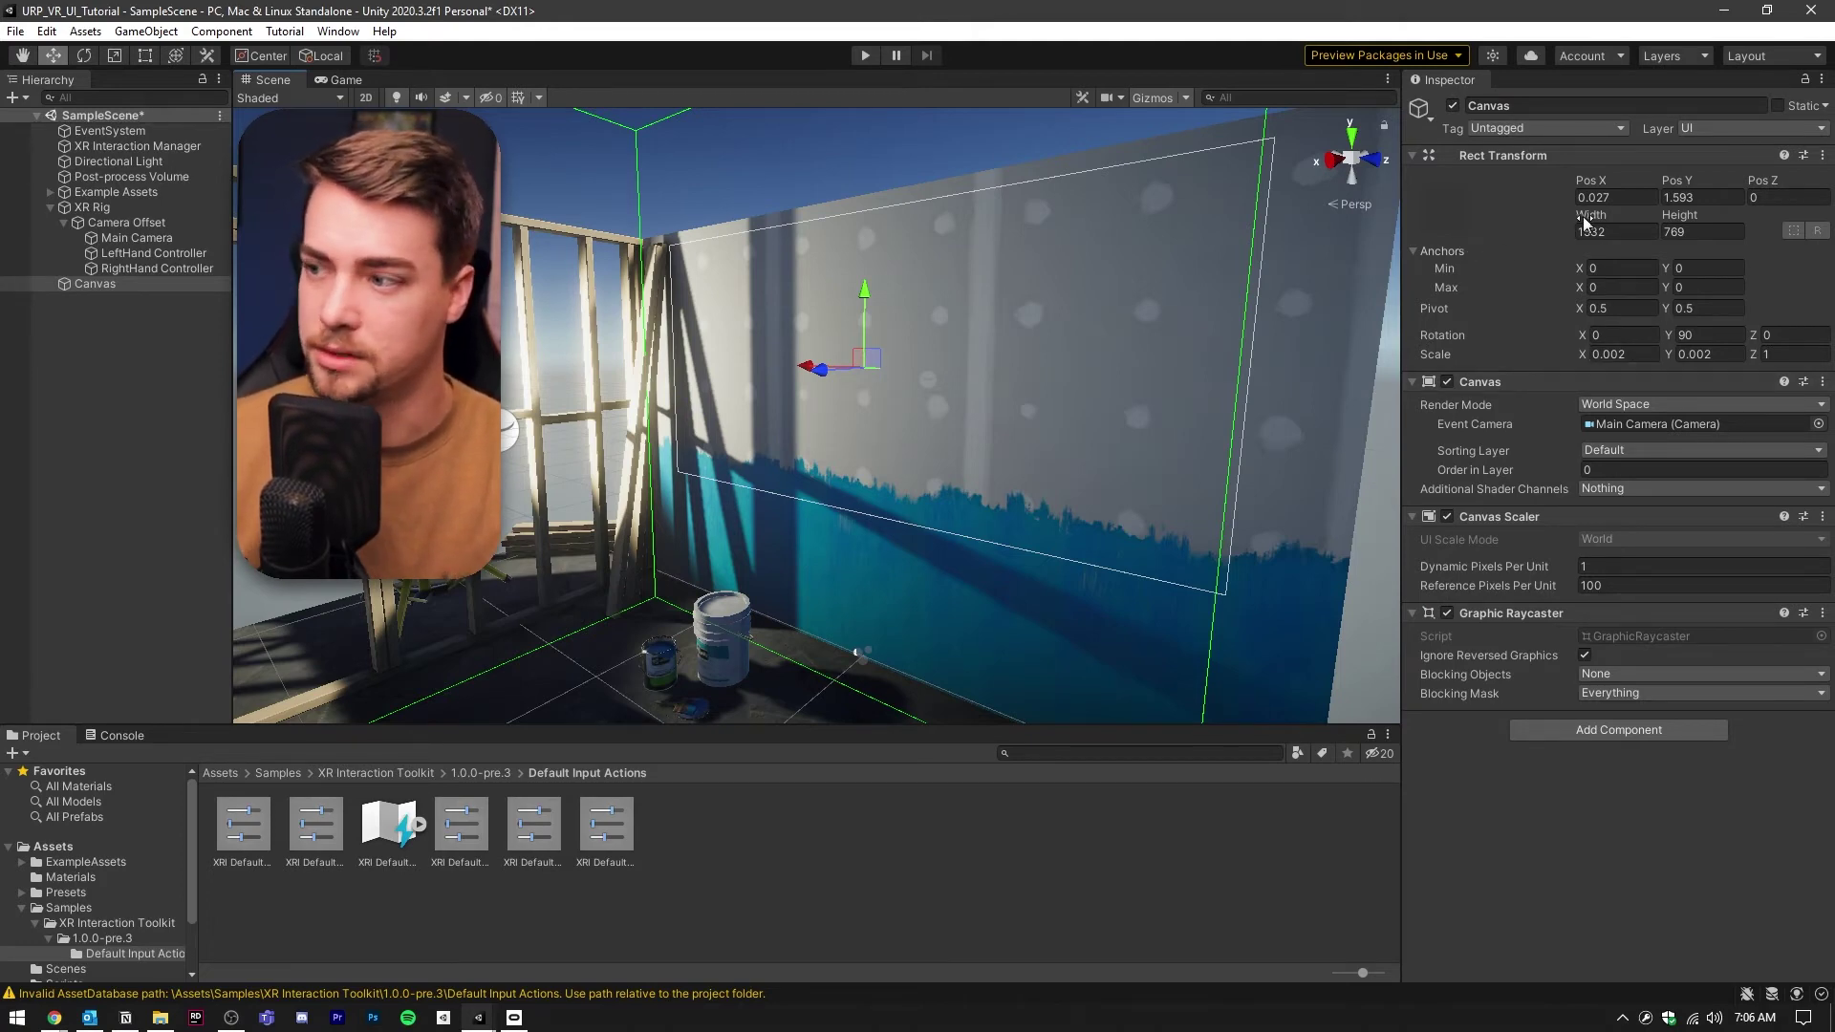
drag(1594, 214, 1320, 255)
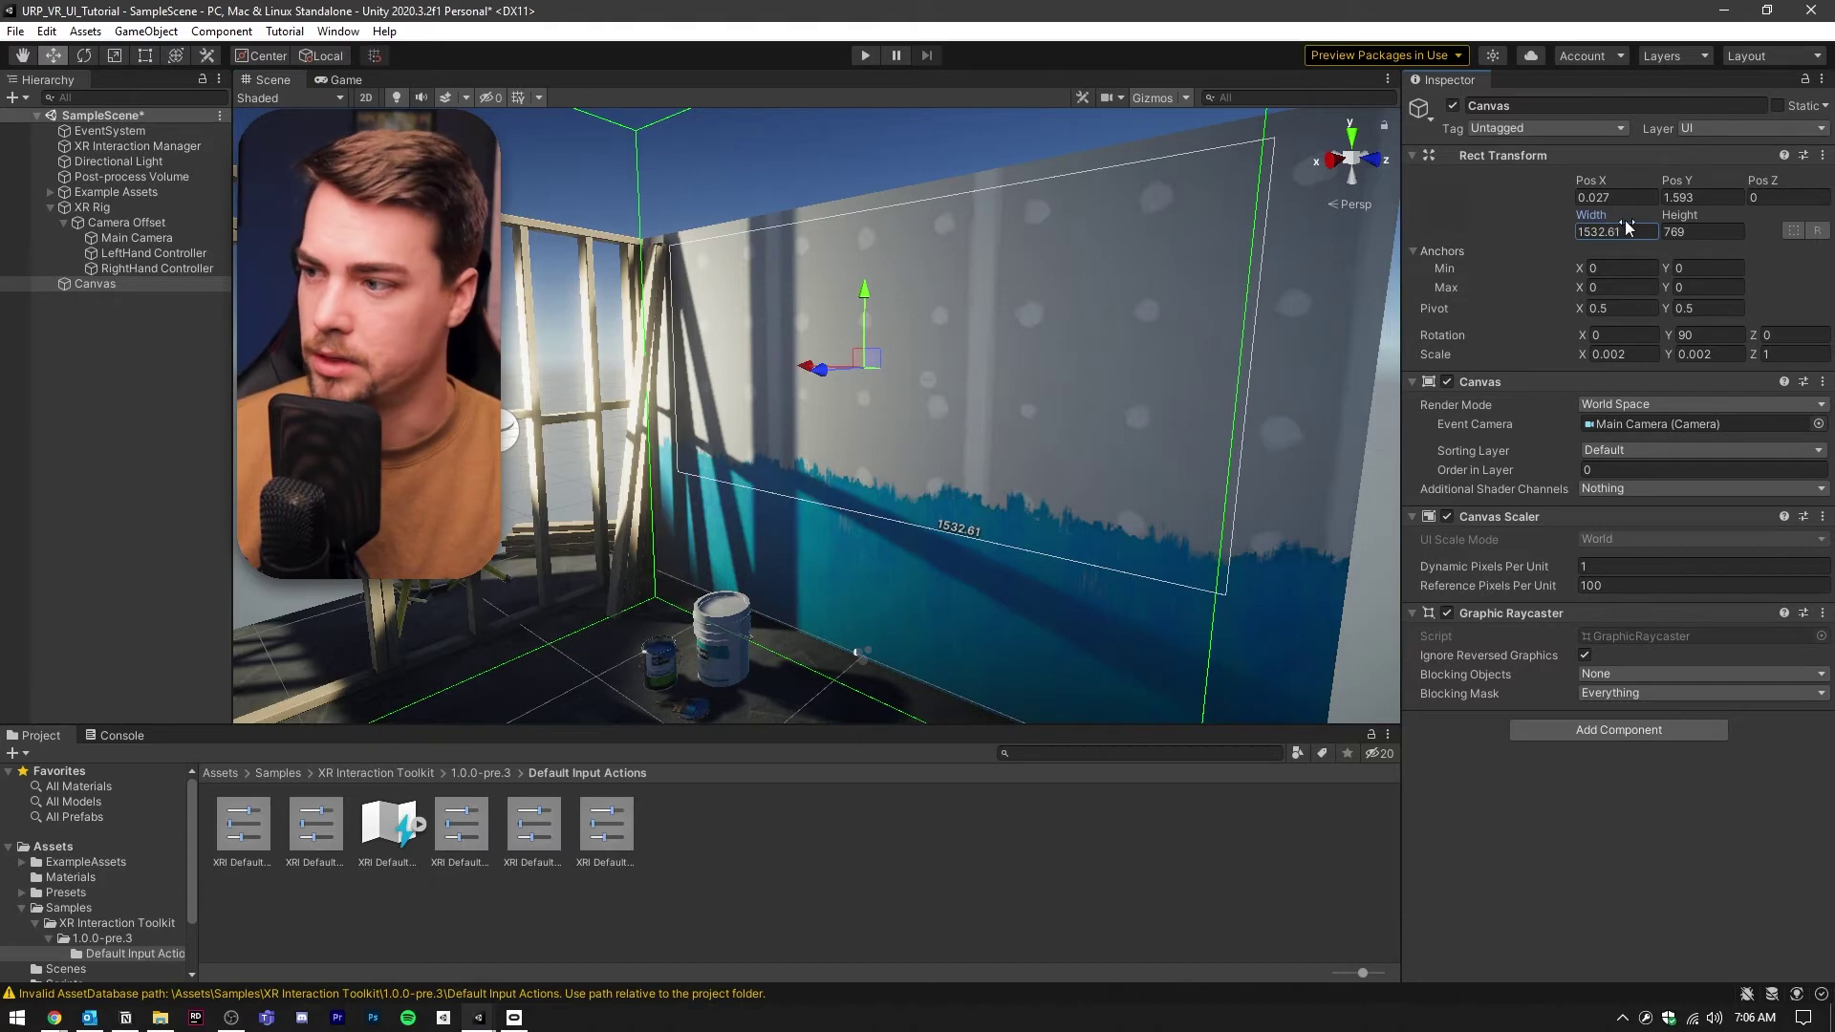
key(ctrl+z)
click(1701, 231)
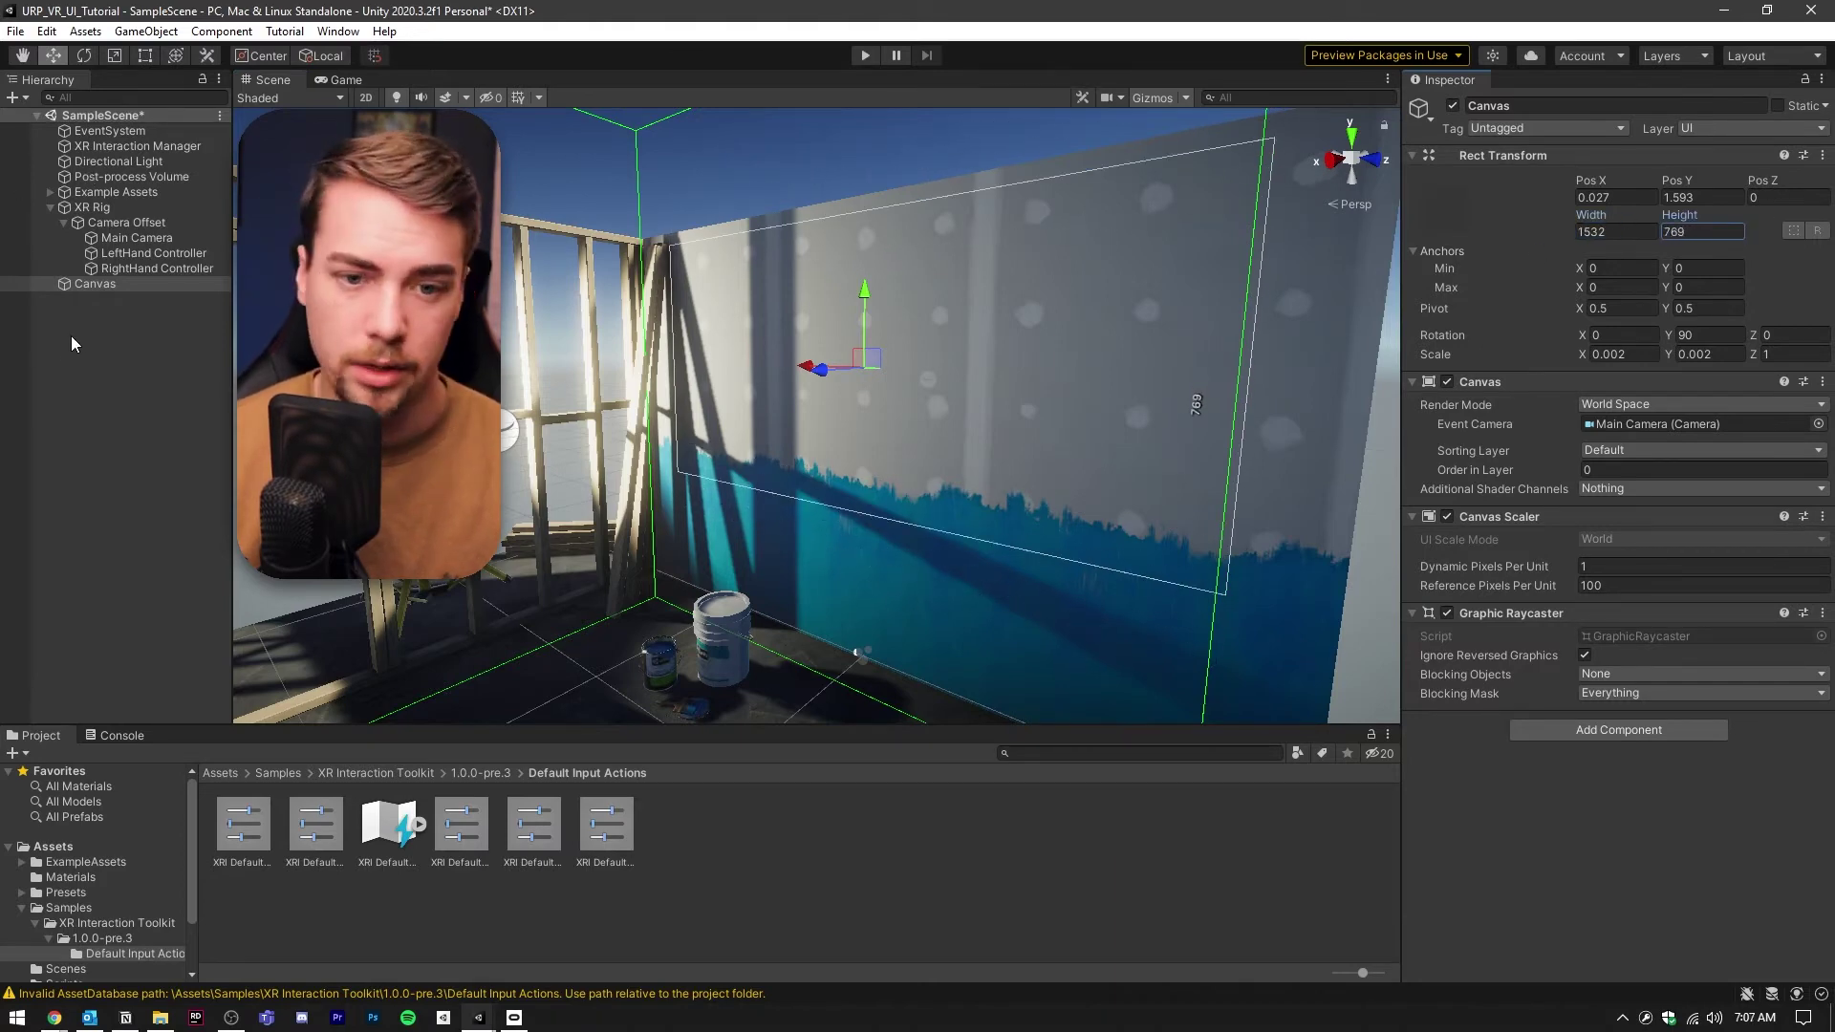
Add a Text element under the Canvas, widen its box to about 518, and begin editing its wording.
right_click(106, 283)
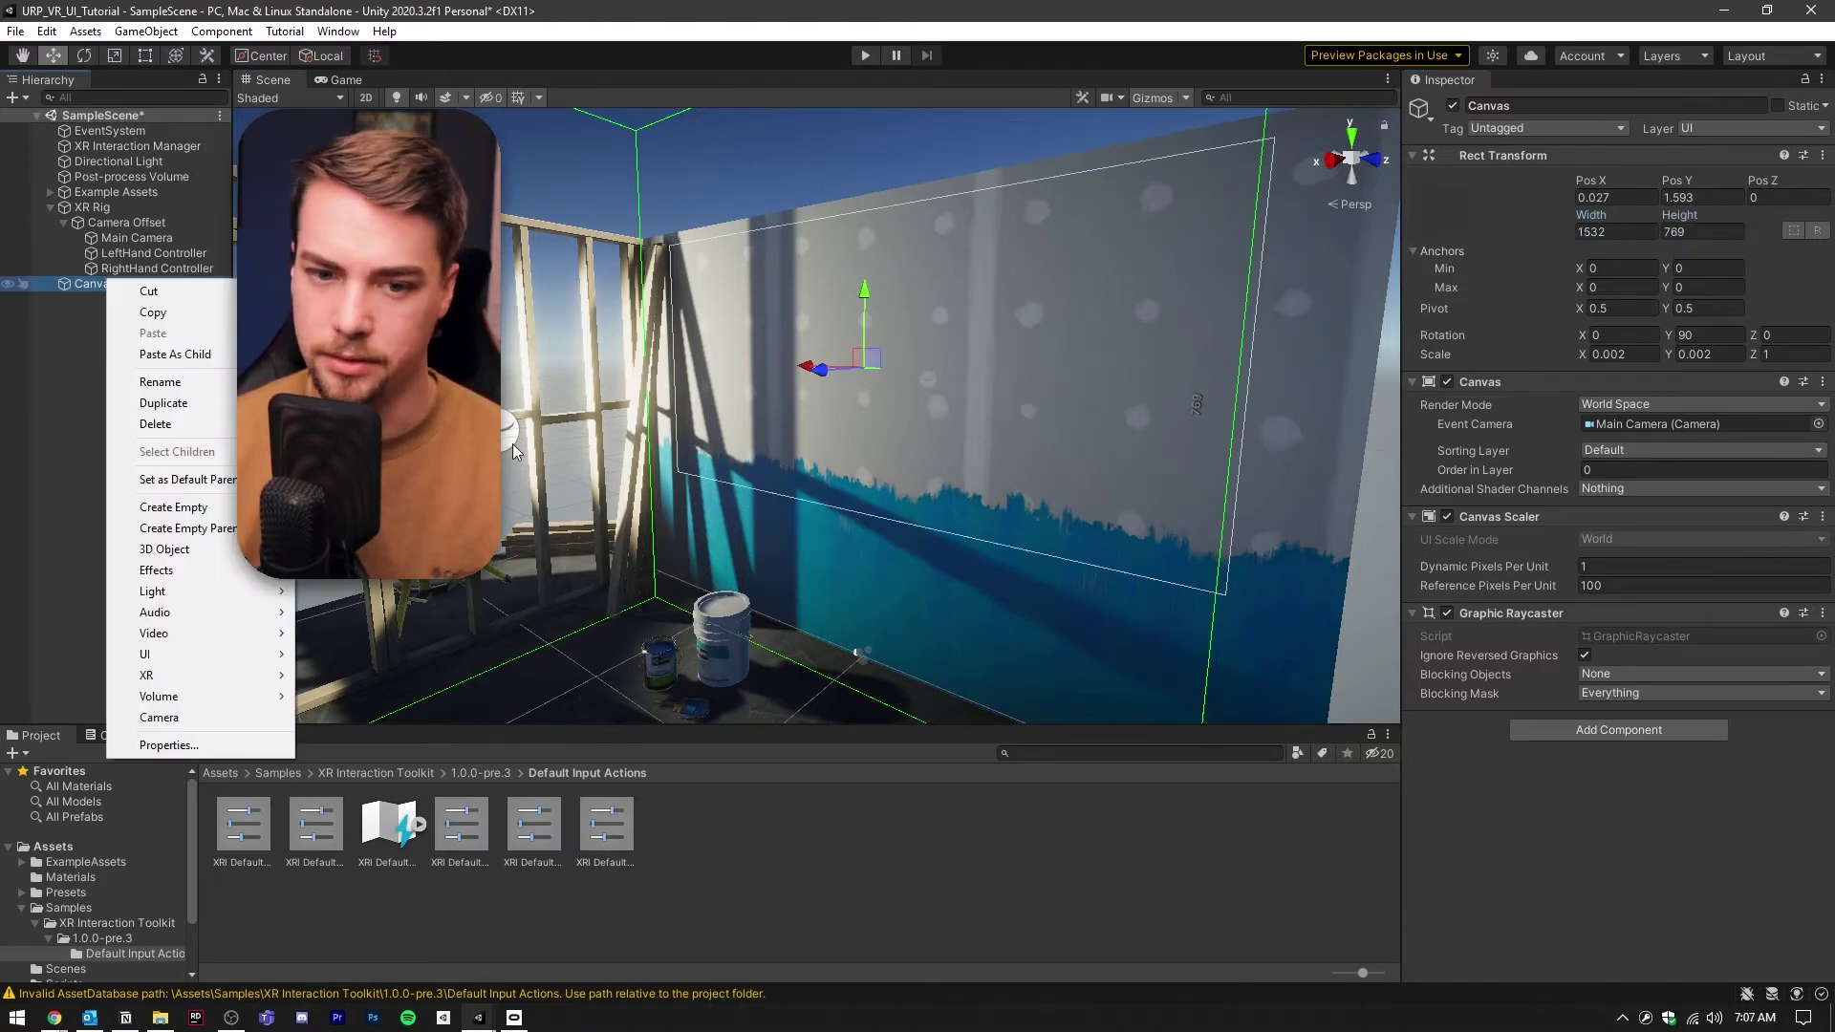
mouse_move(191, 654)
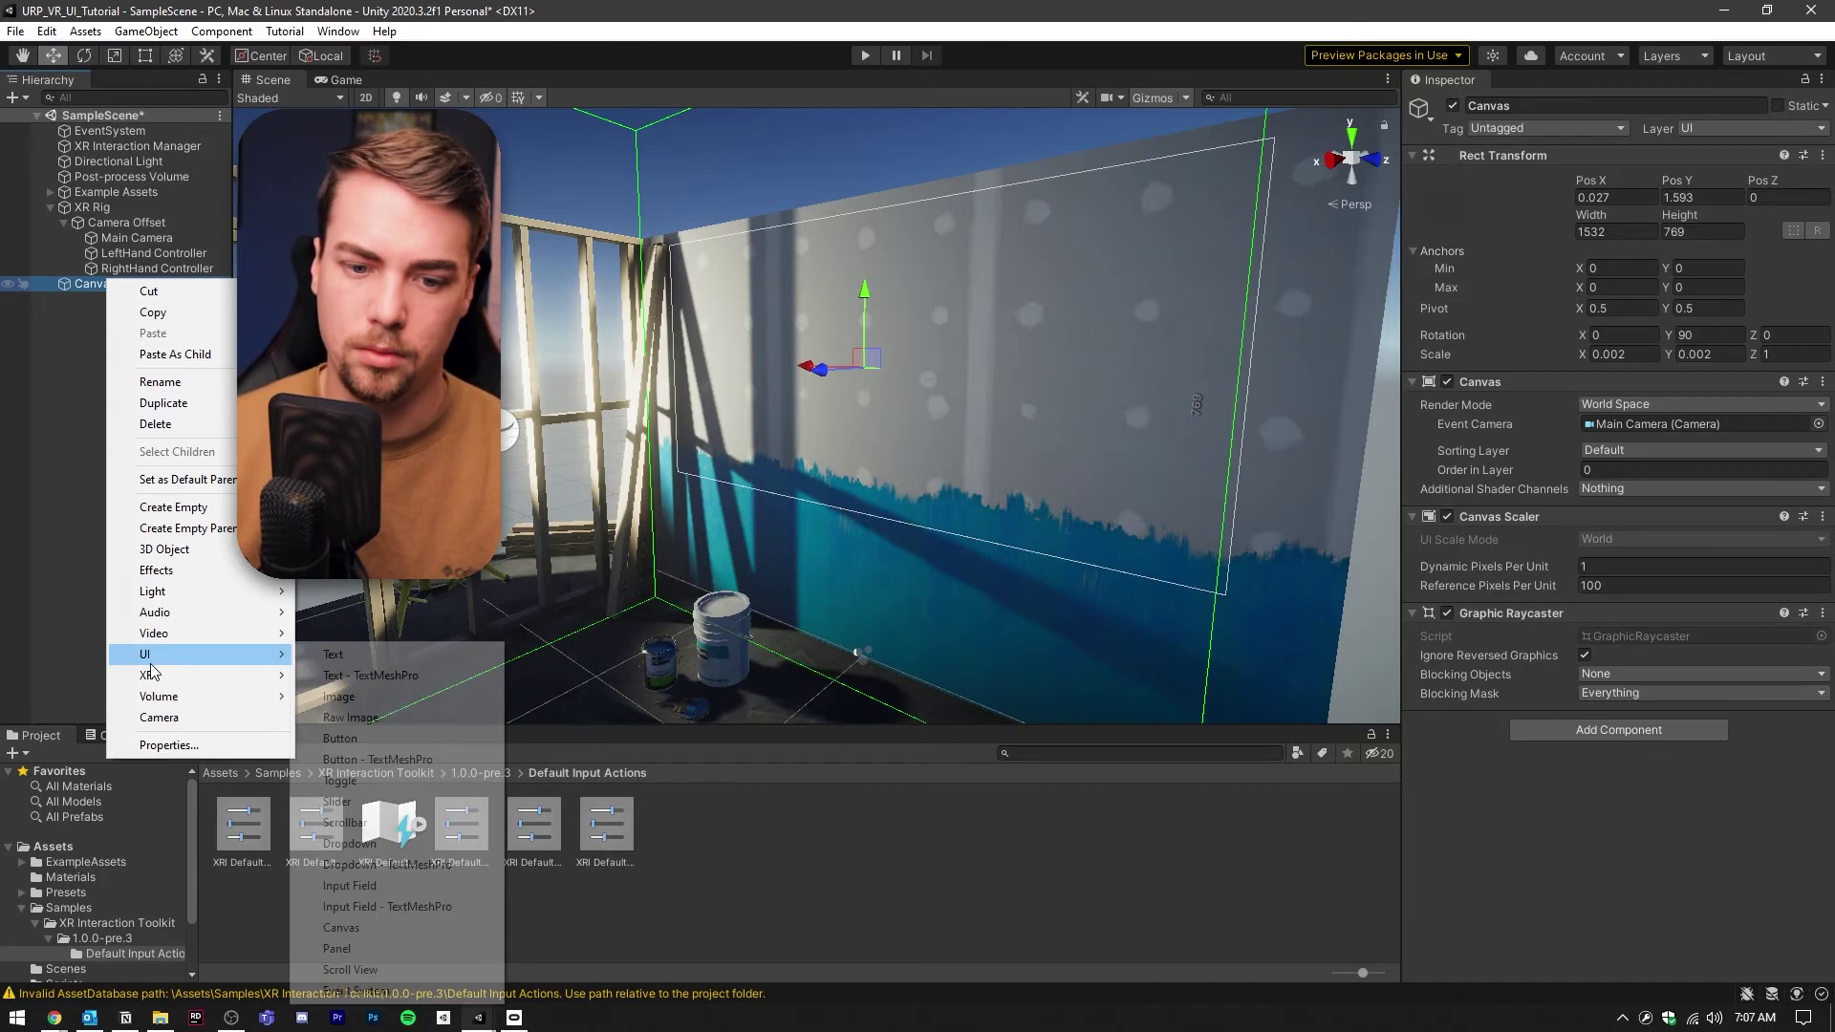
click(364, 654)
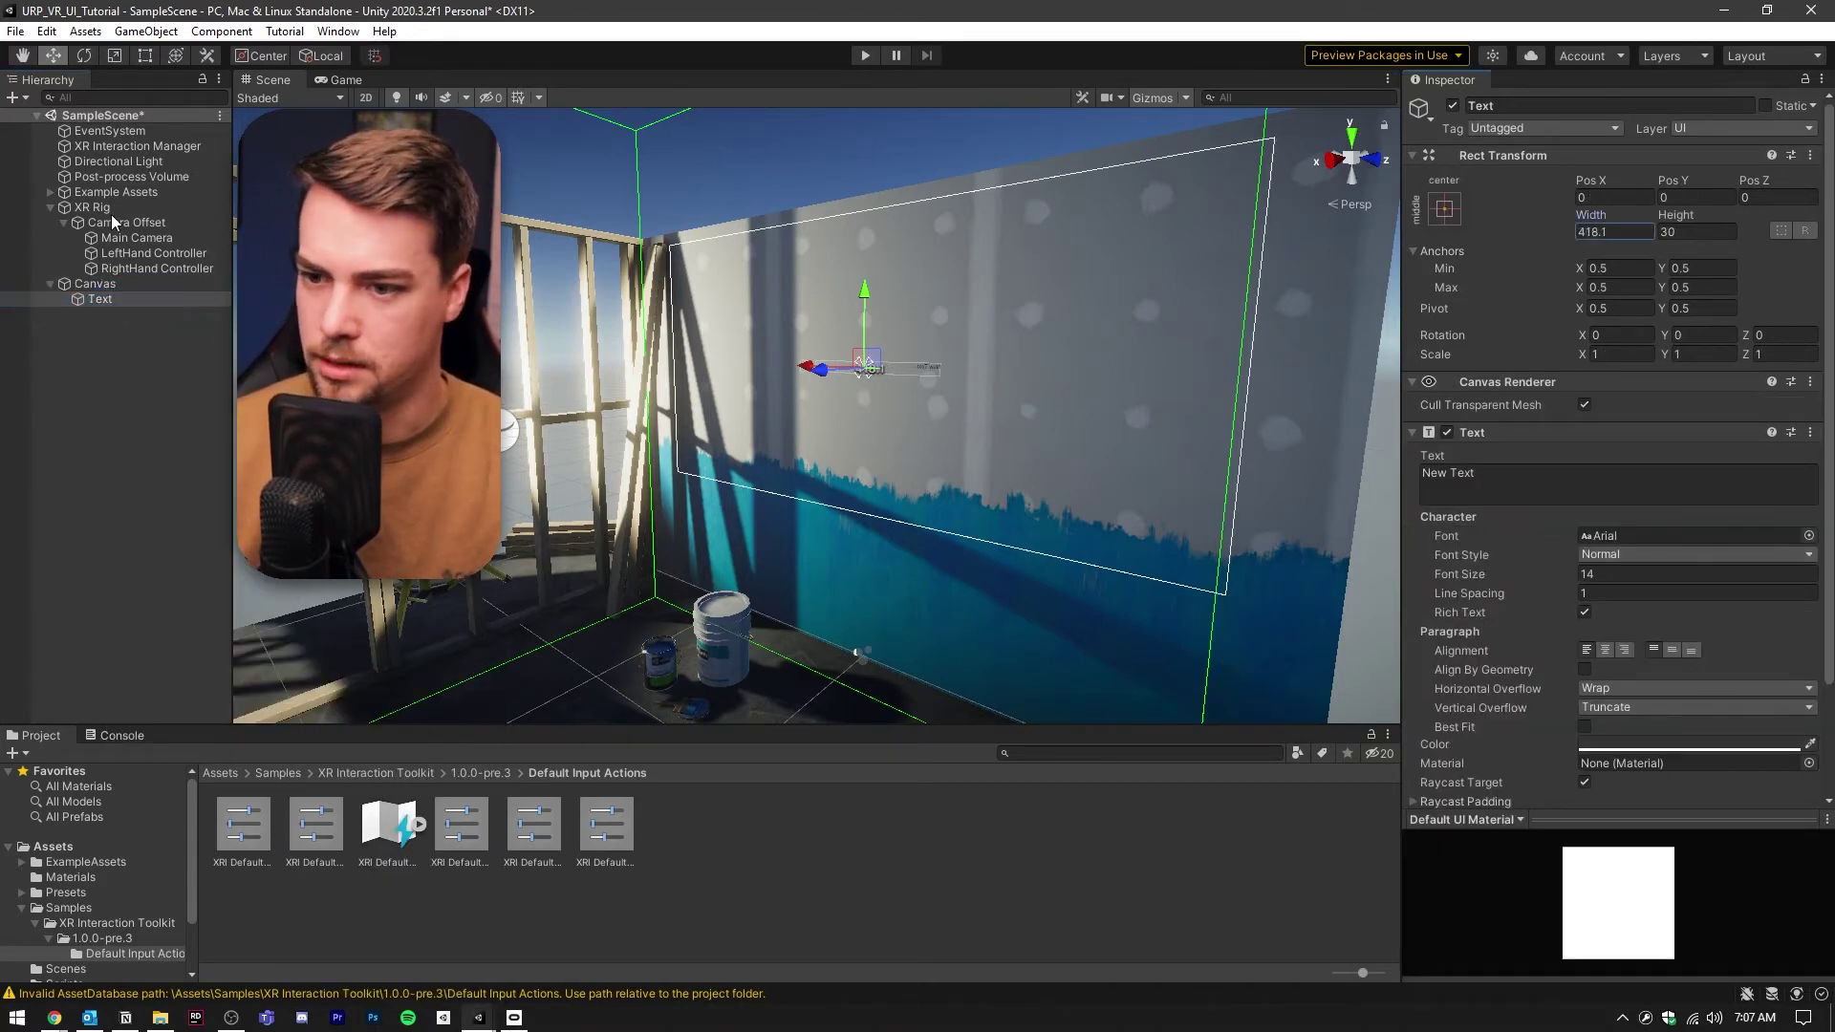
drag(1592, 214, 1195, 392)
click(111, 272)
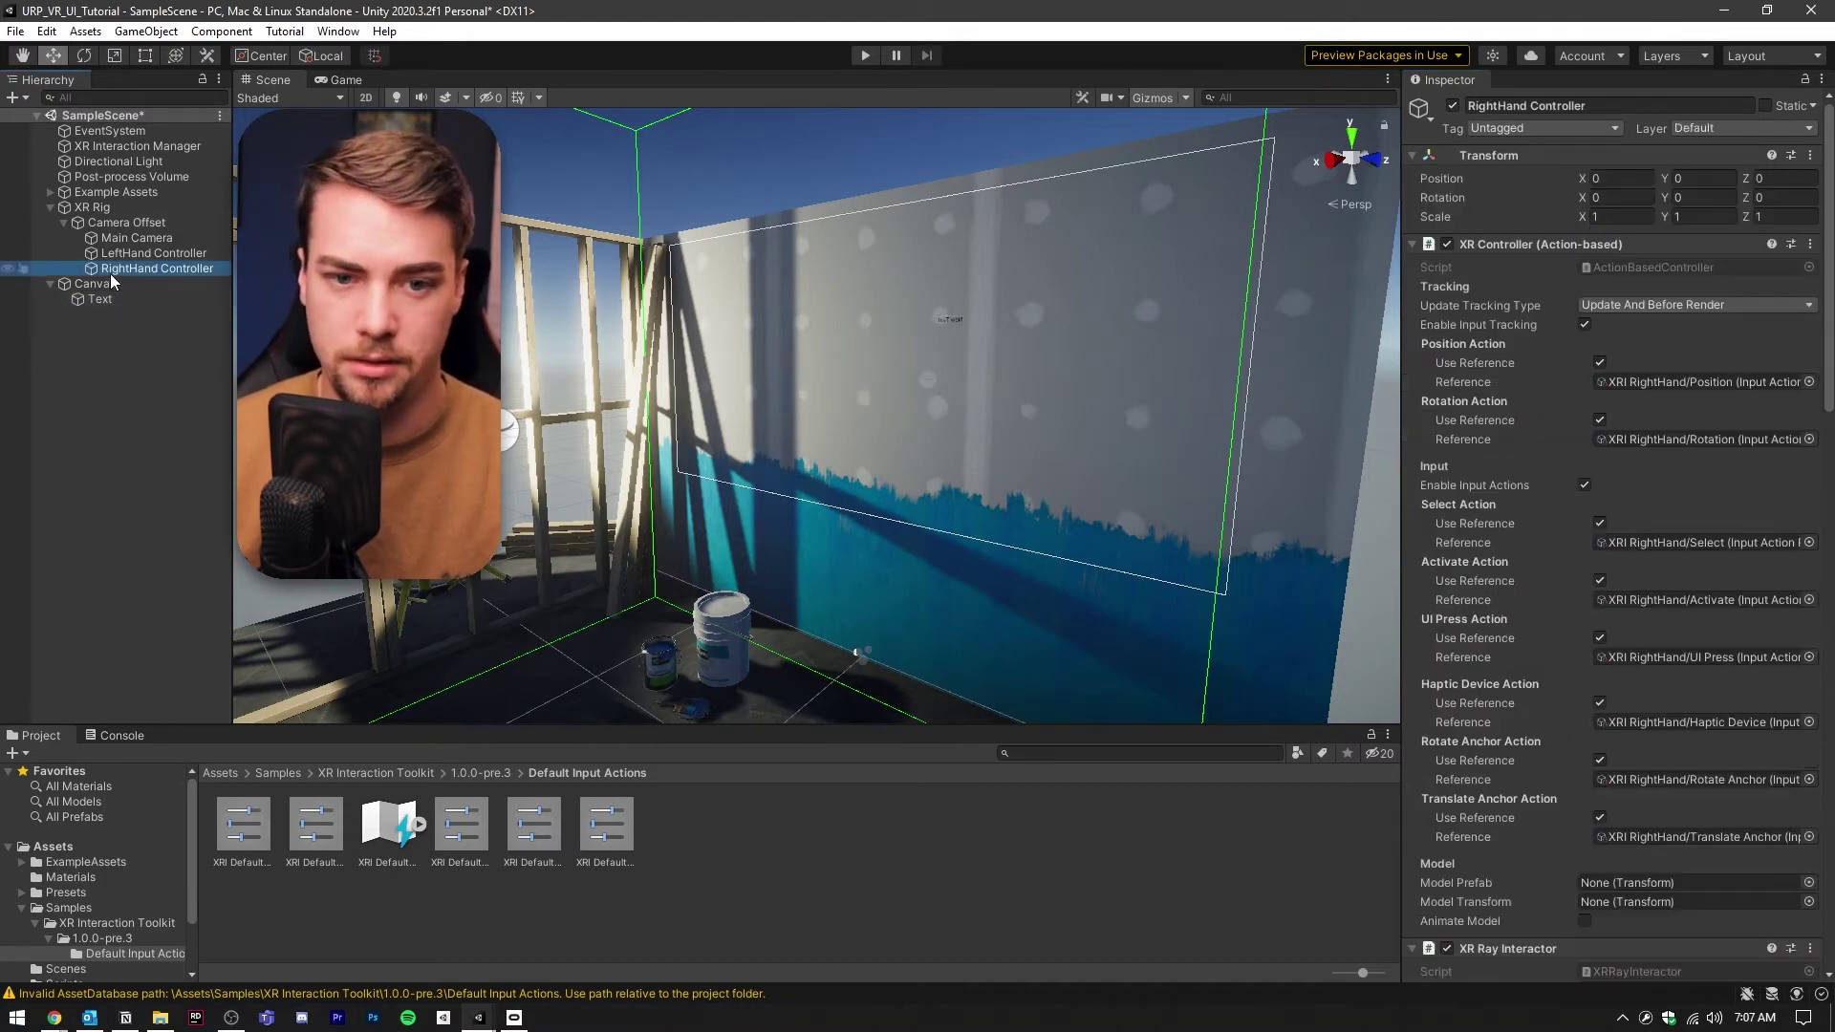
click(111, 282)
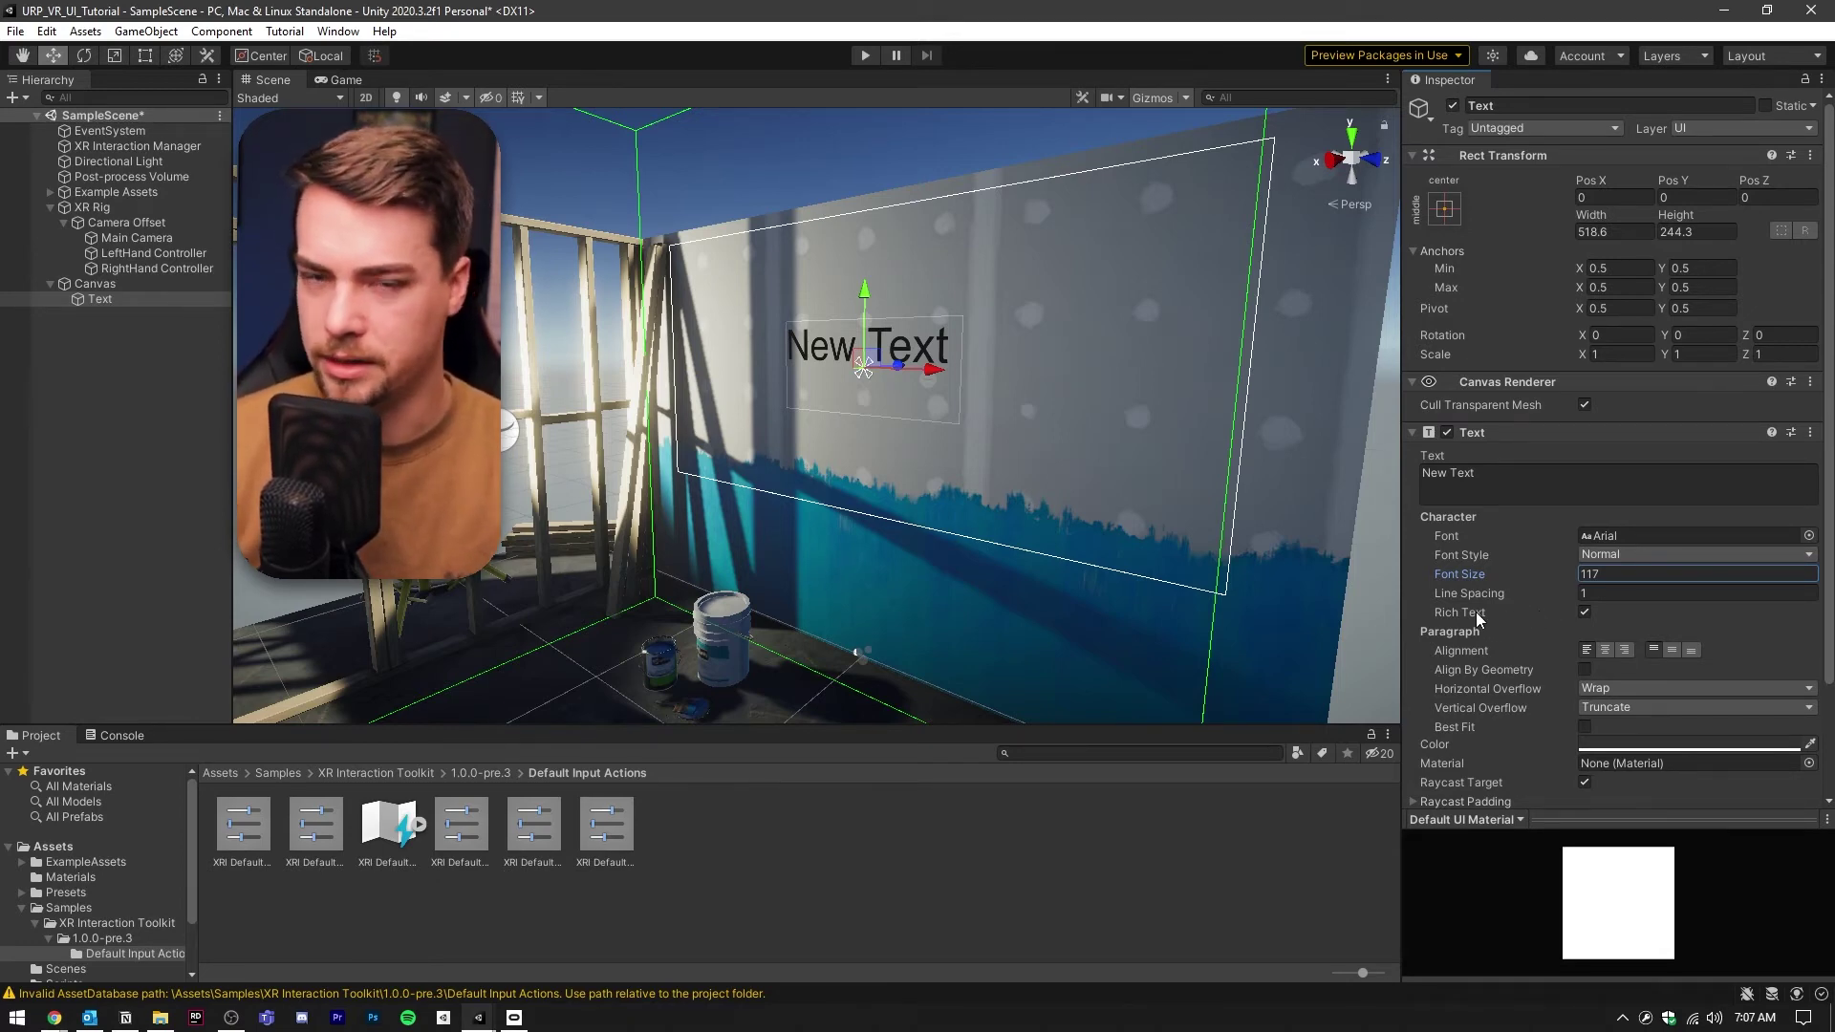
click(1434, 482)
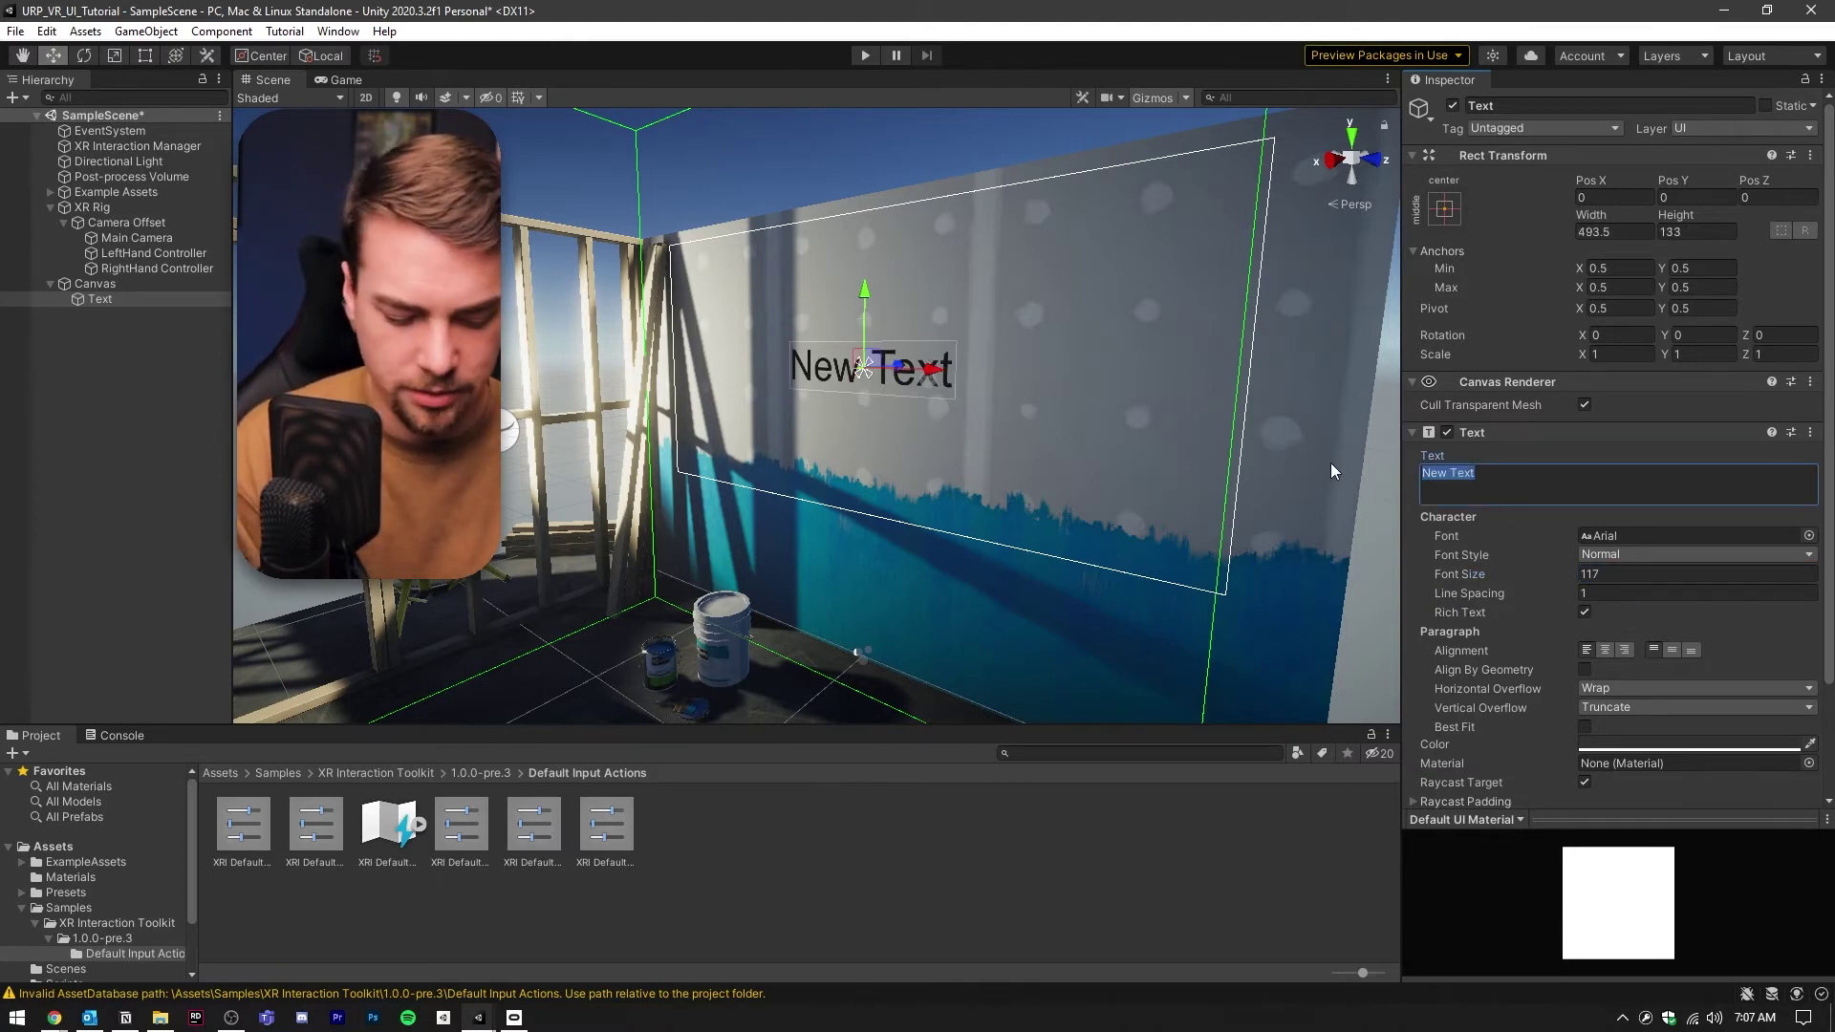
Make the text read 'Wet Paint', then add a Button and a Slider under the Canvas.
text(Wet Paint!)
right_click(129, 284)
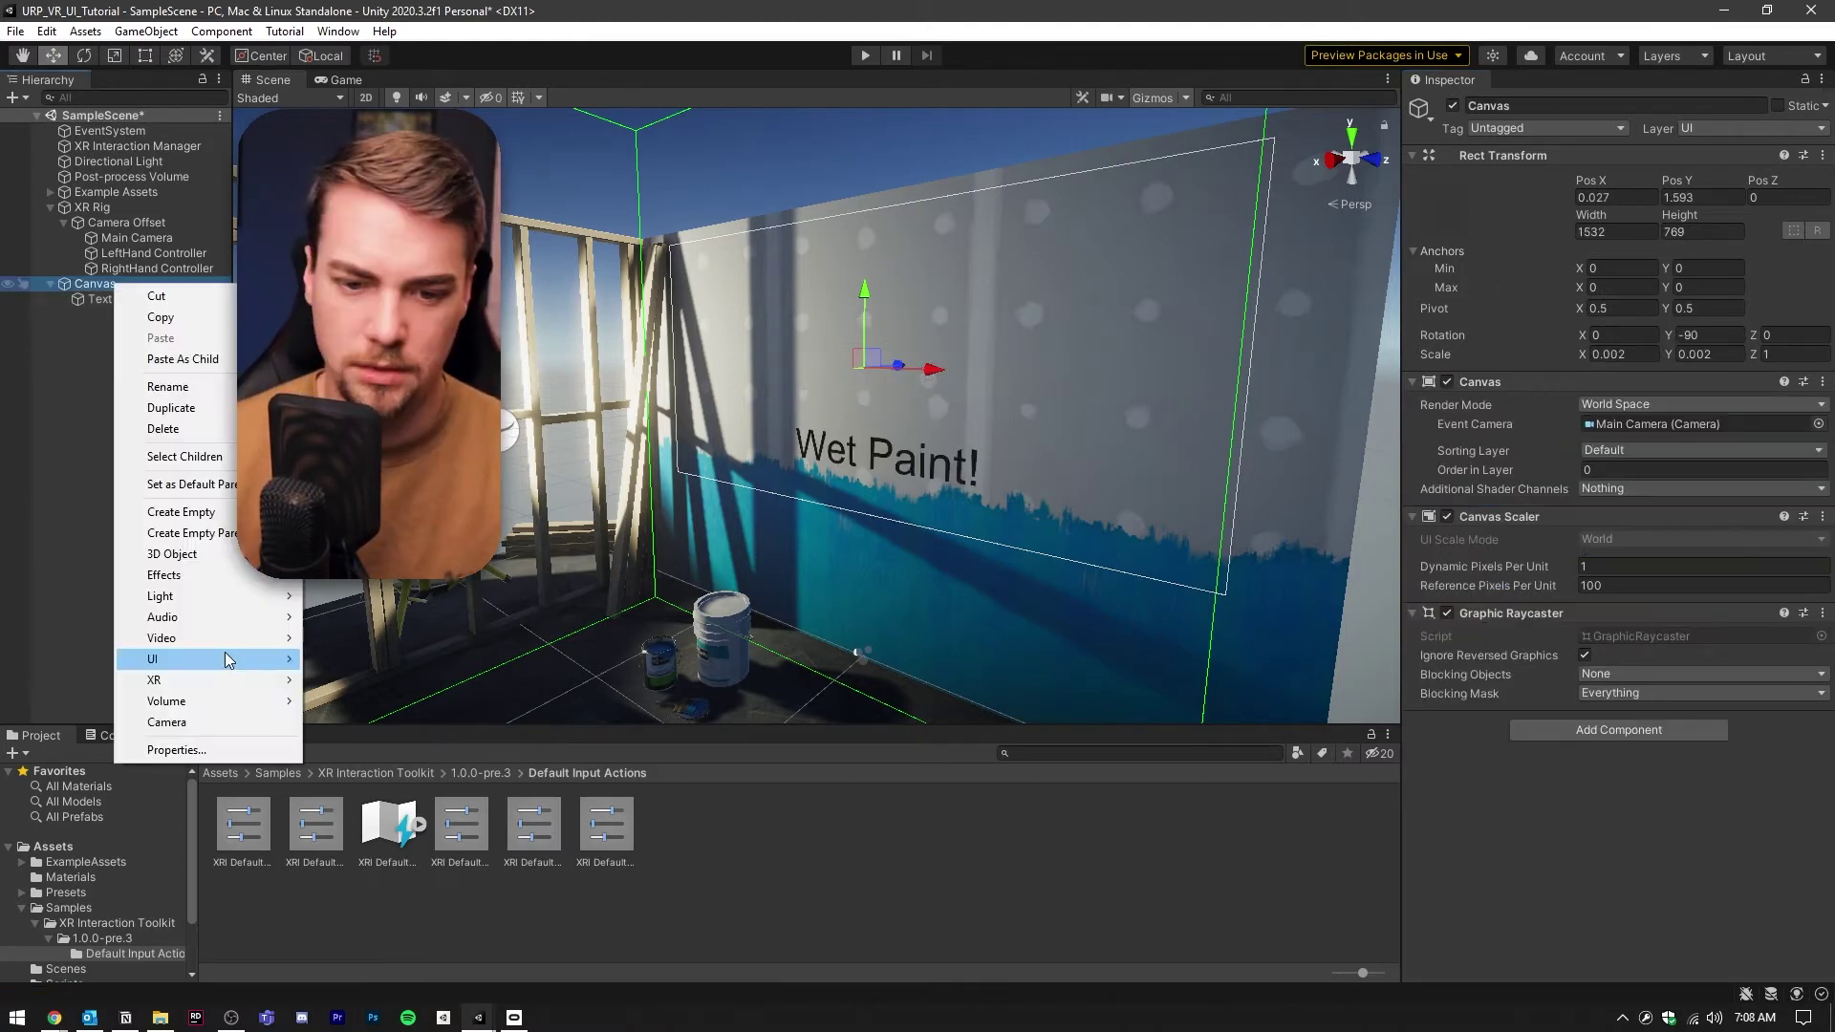
mouse_move(225, 652)
click(382, 744)
right_click(130, 287)
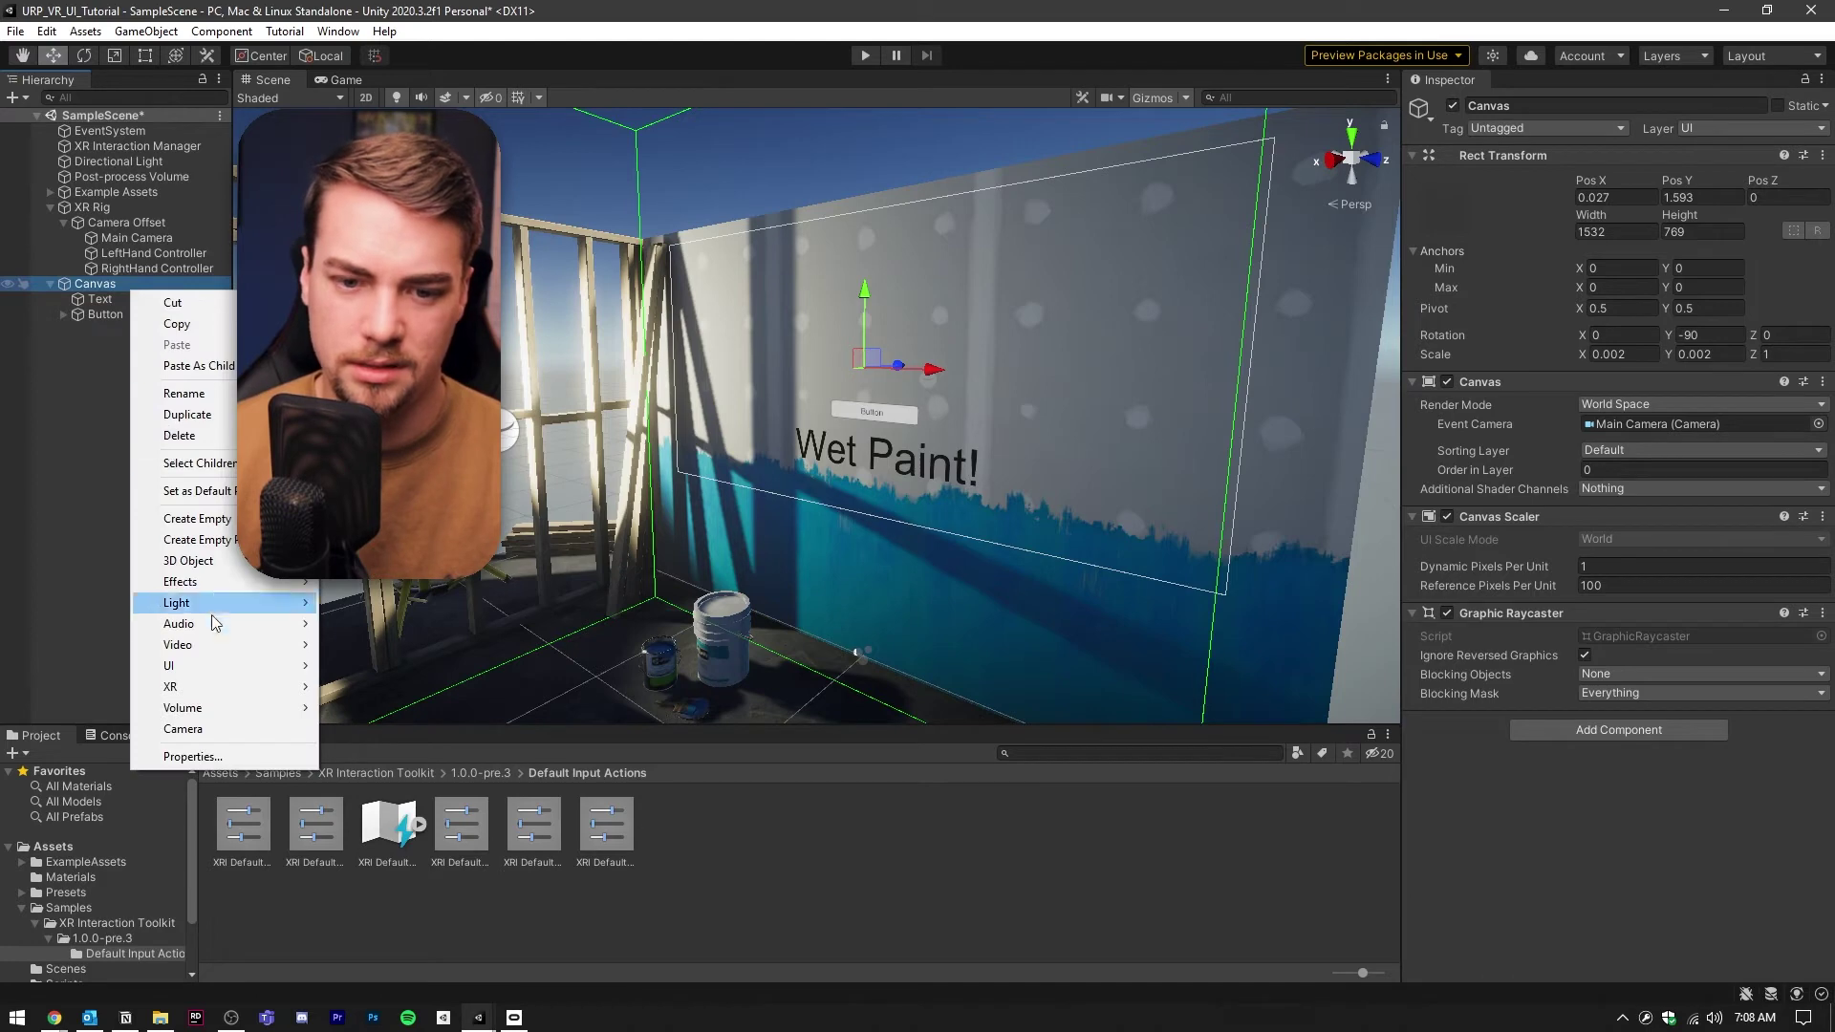
mouse_move(225, 660)
click(381, 812)
Inspect the new button and slider in the Scene view, then return to the Canvas.
click(870, 411)
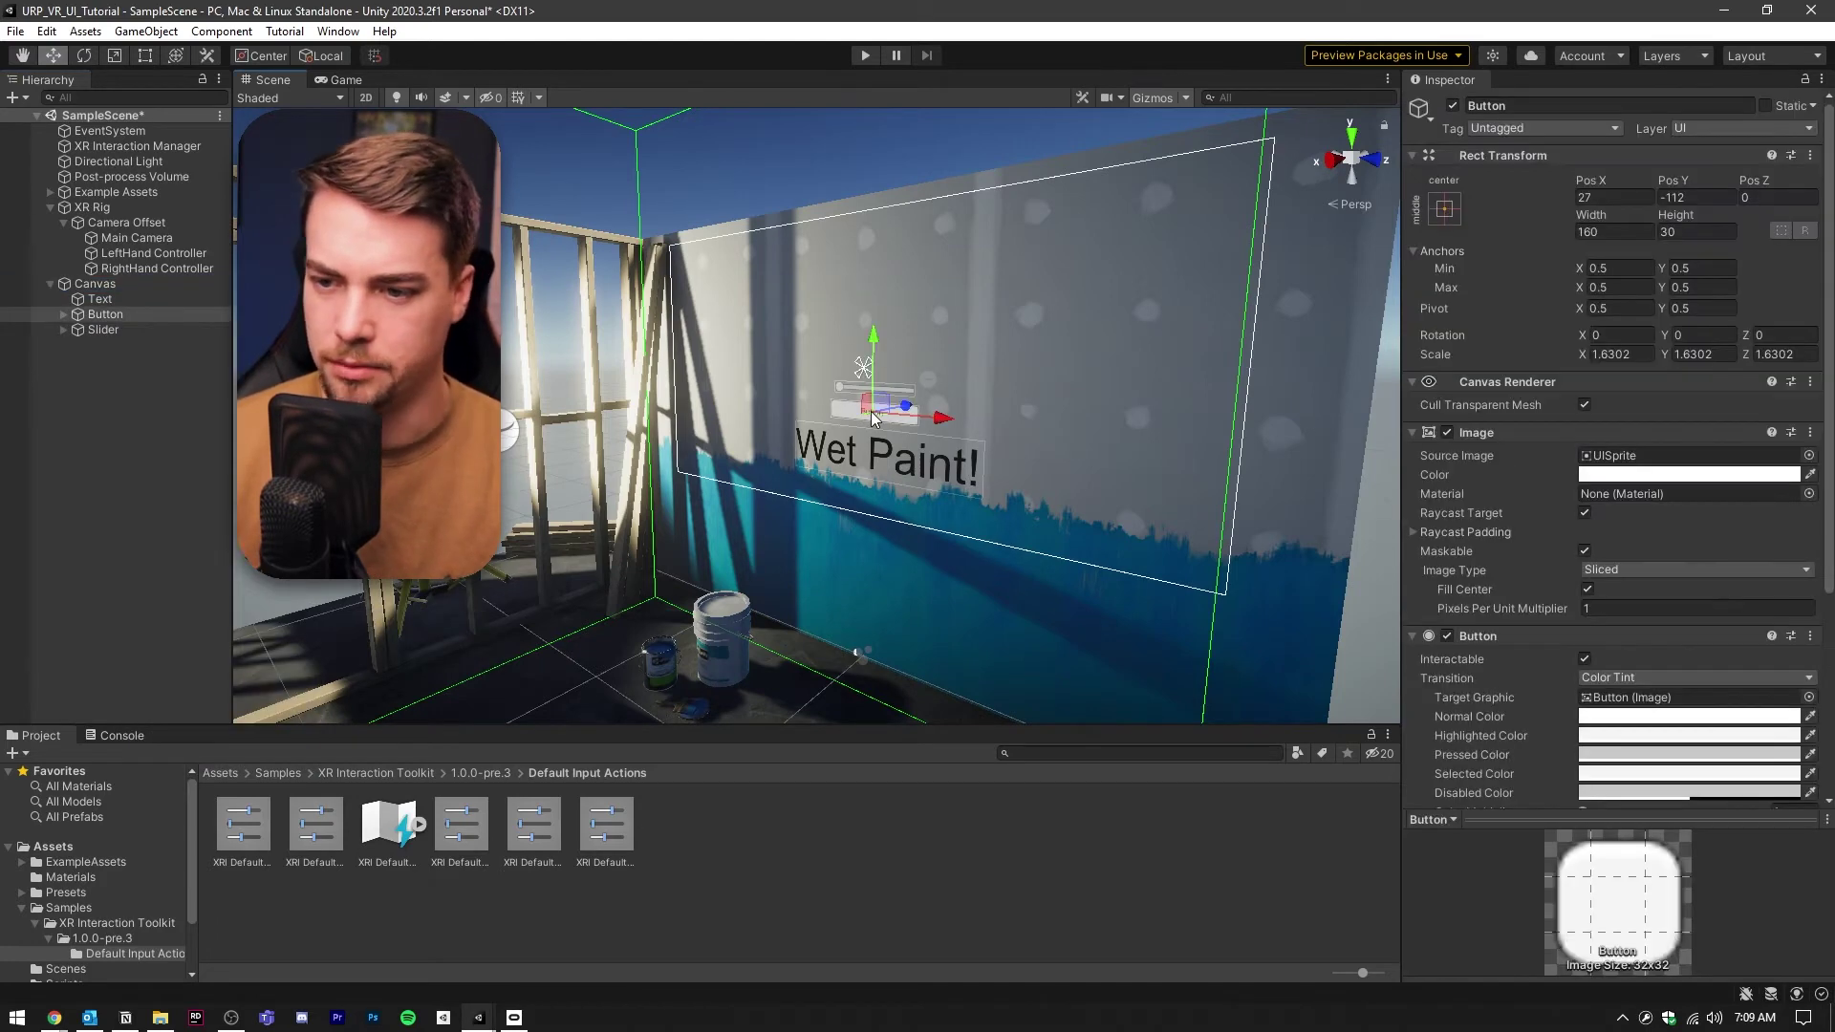
scroll(1468, 504, down, 5)
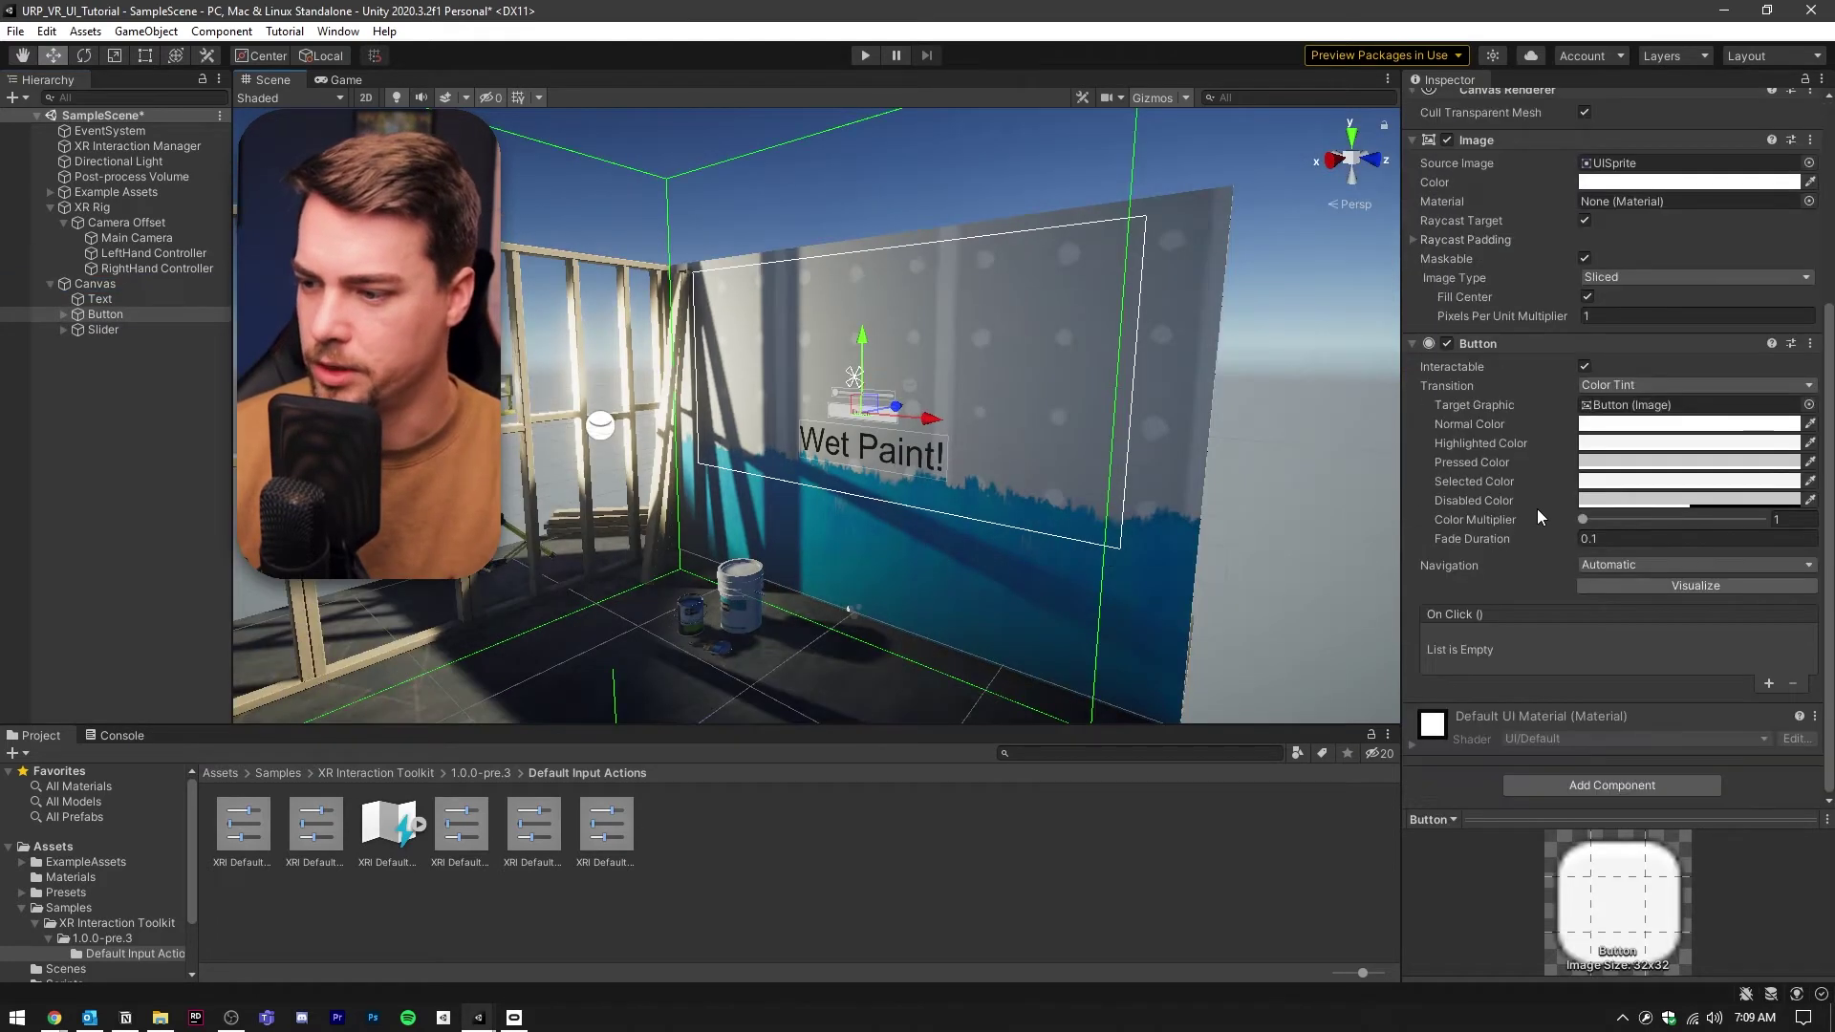
scroll(982, 417, up, 3)
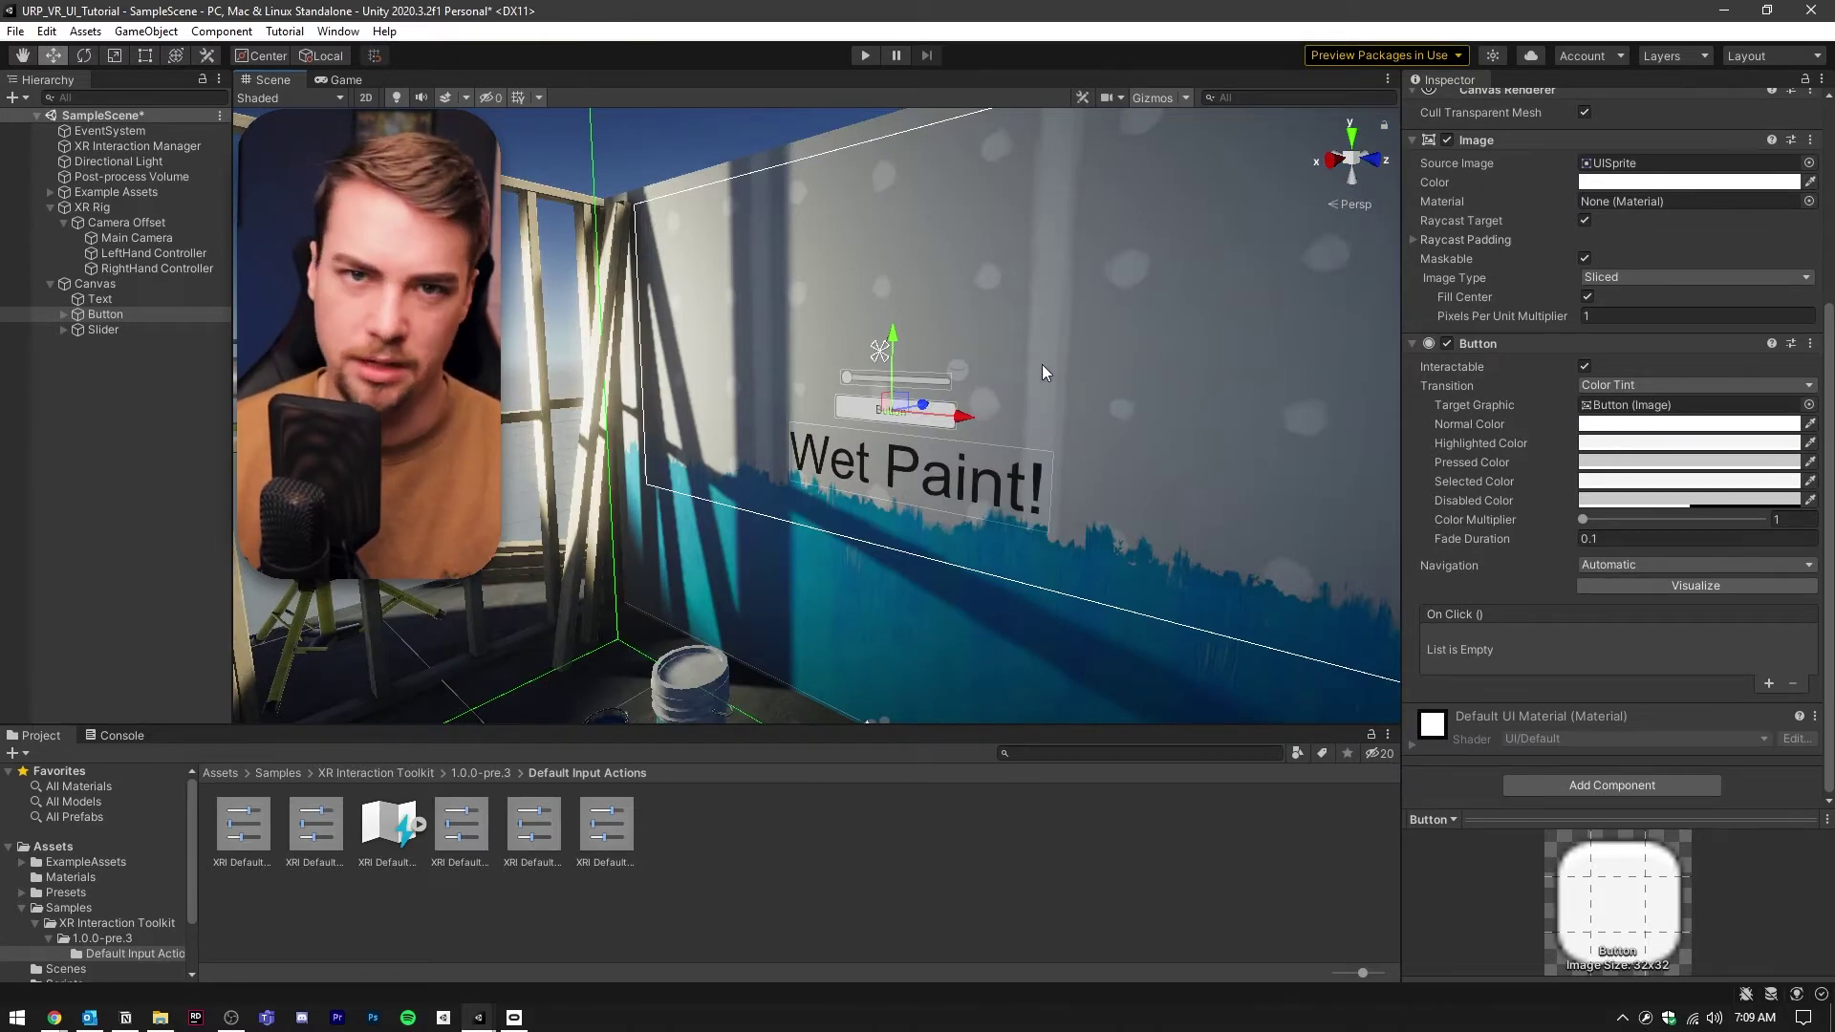
click(917, 385)
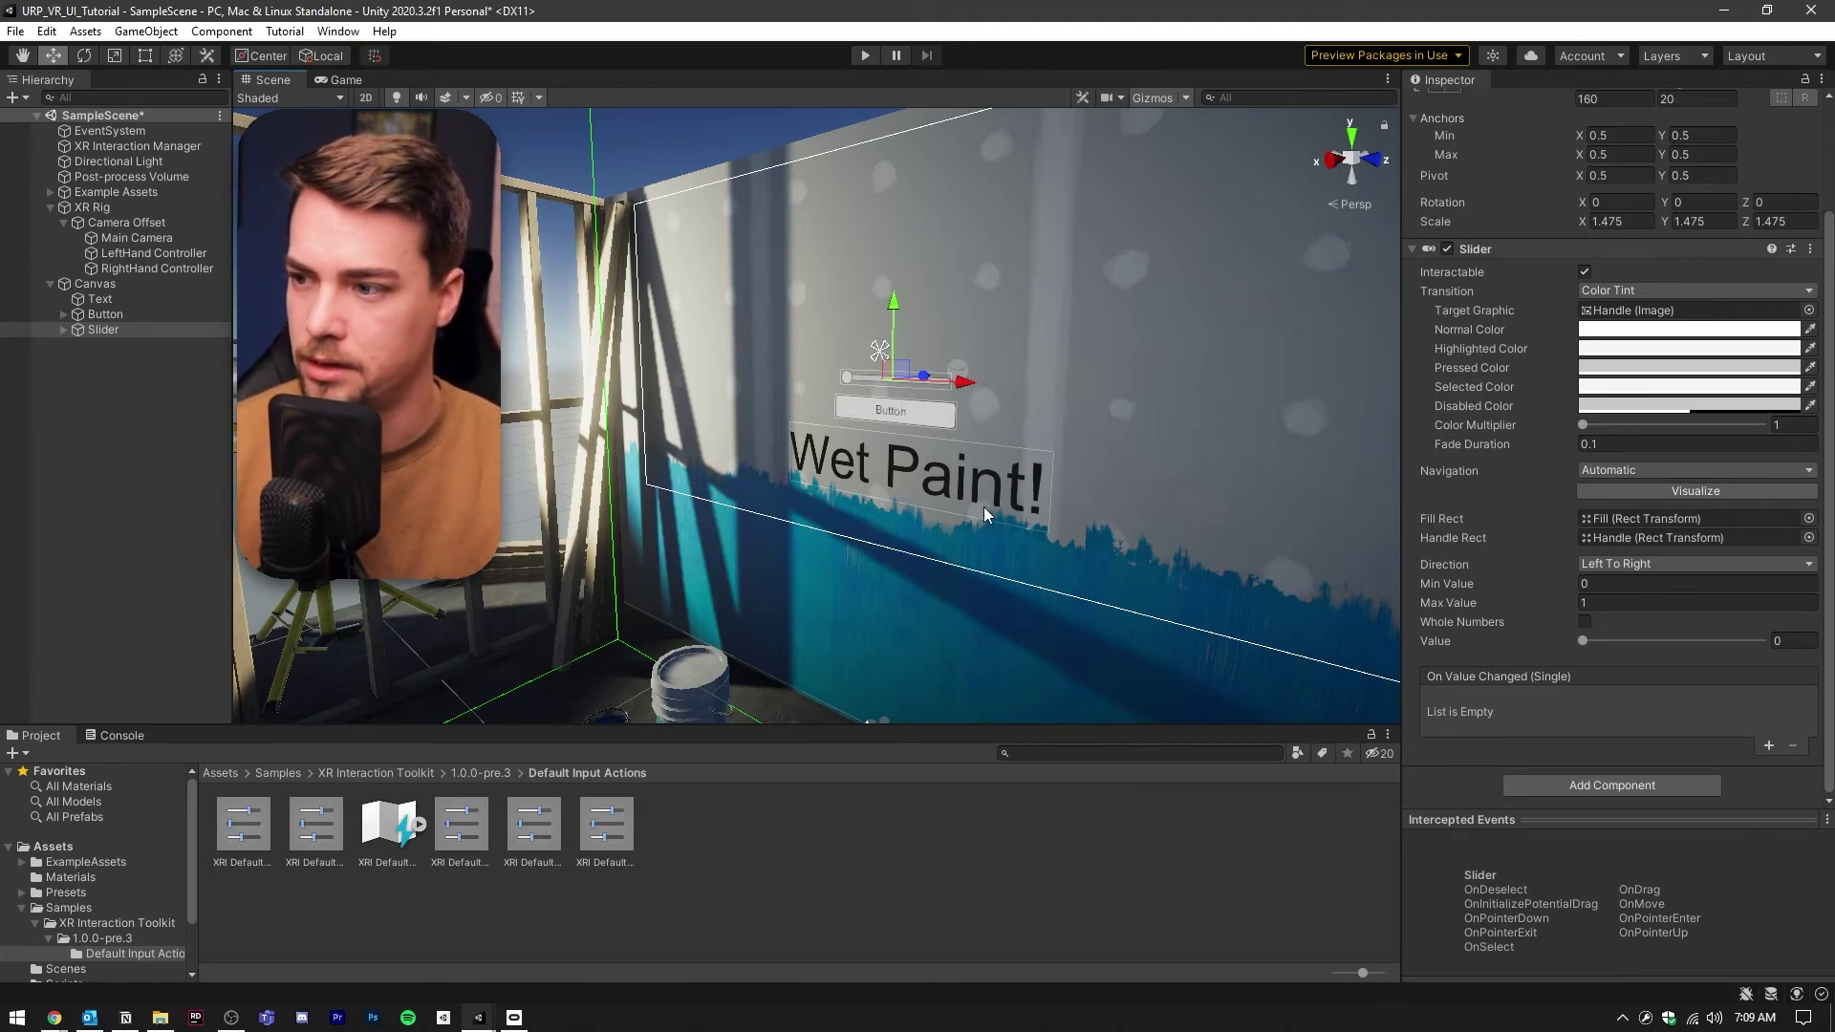
scroll(1489, 255, up, 3)
click(95, 284)
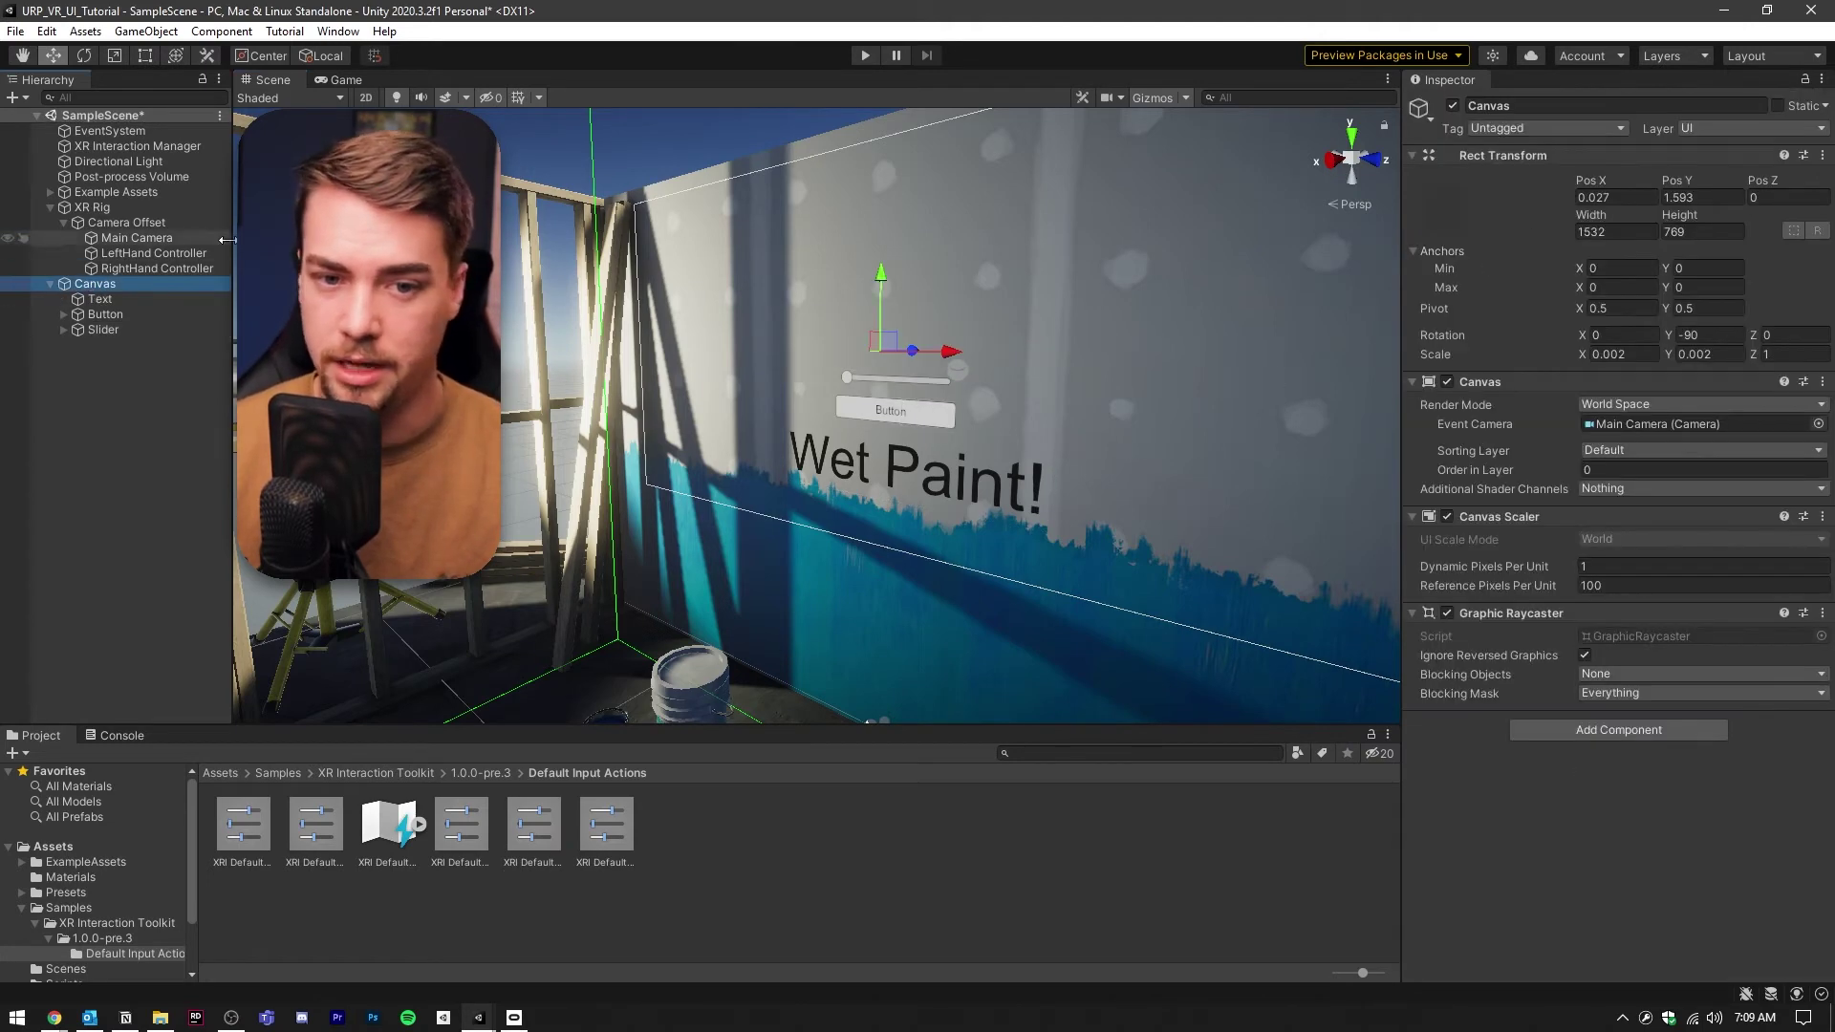
Add a Tracked Device Graphic Raycaster component to the Canvas, searching 'tr'.
ctrl+click(1414, 155)
click(1618, 248)
text(tr)
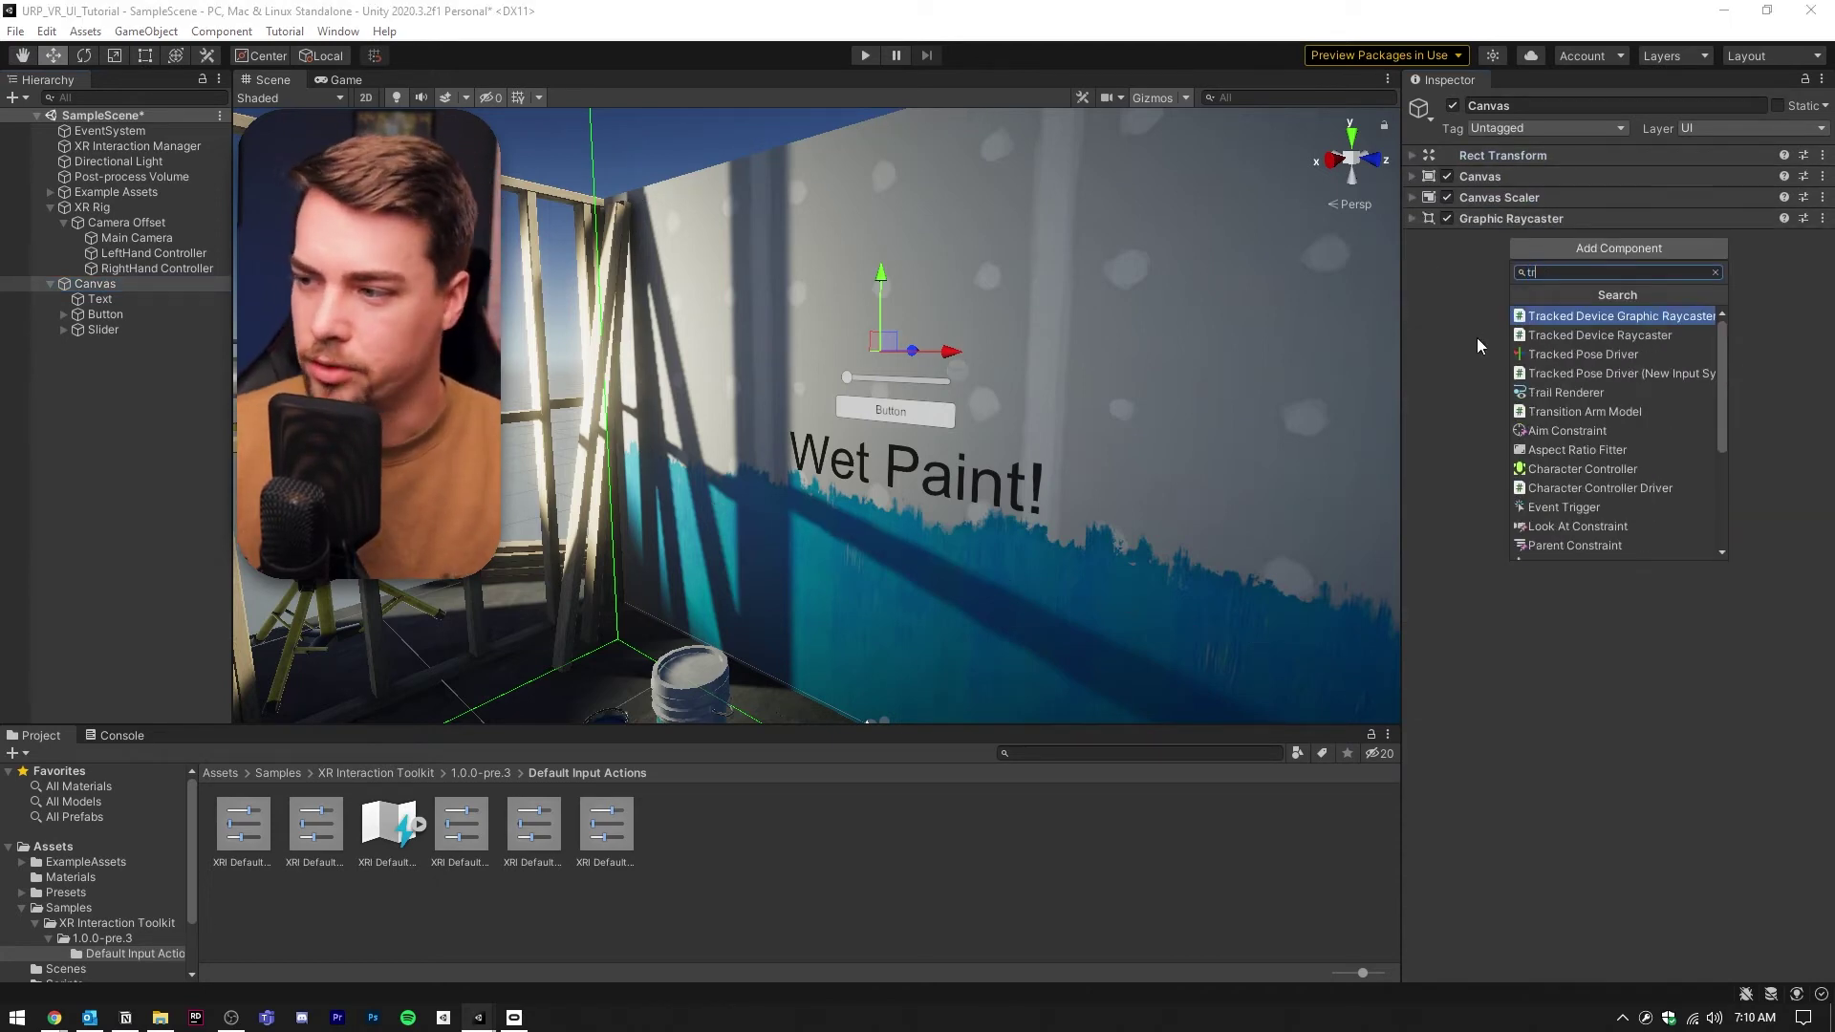
click(1616, 317)
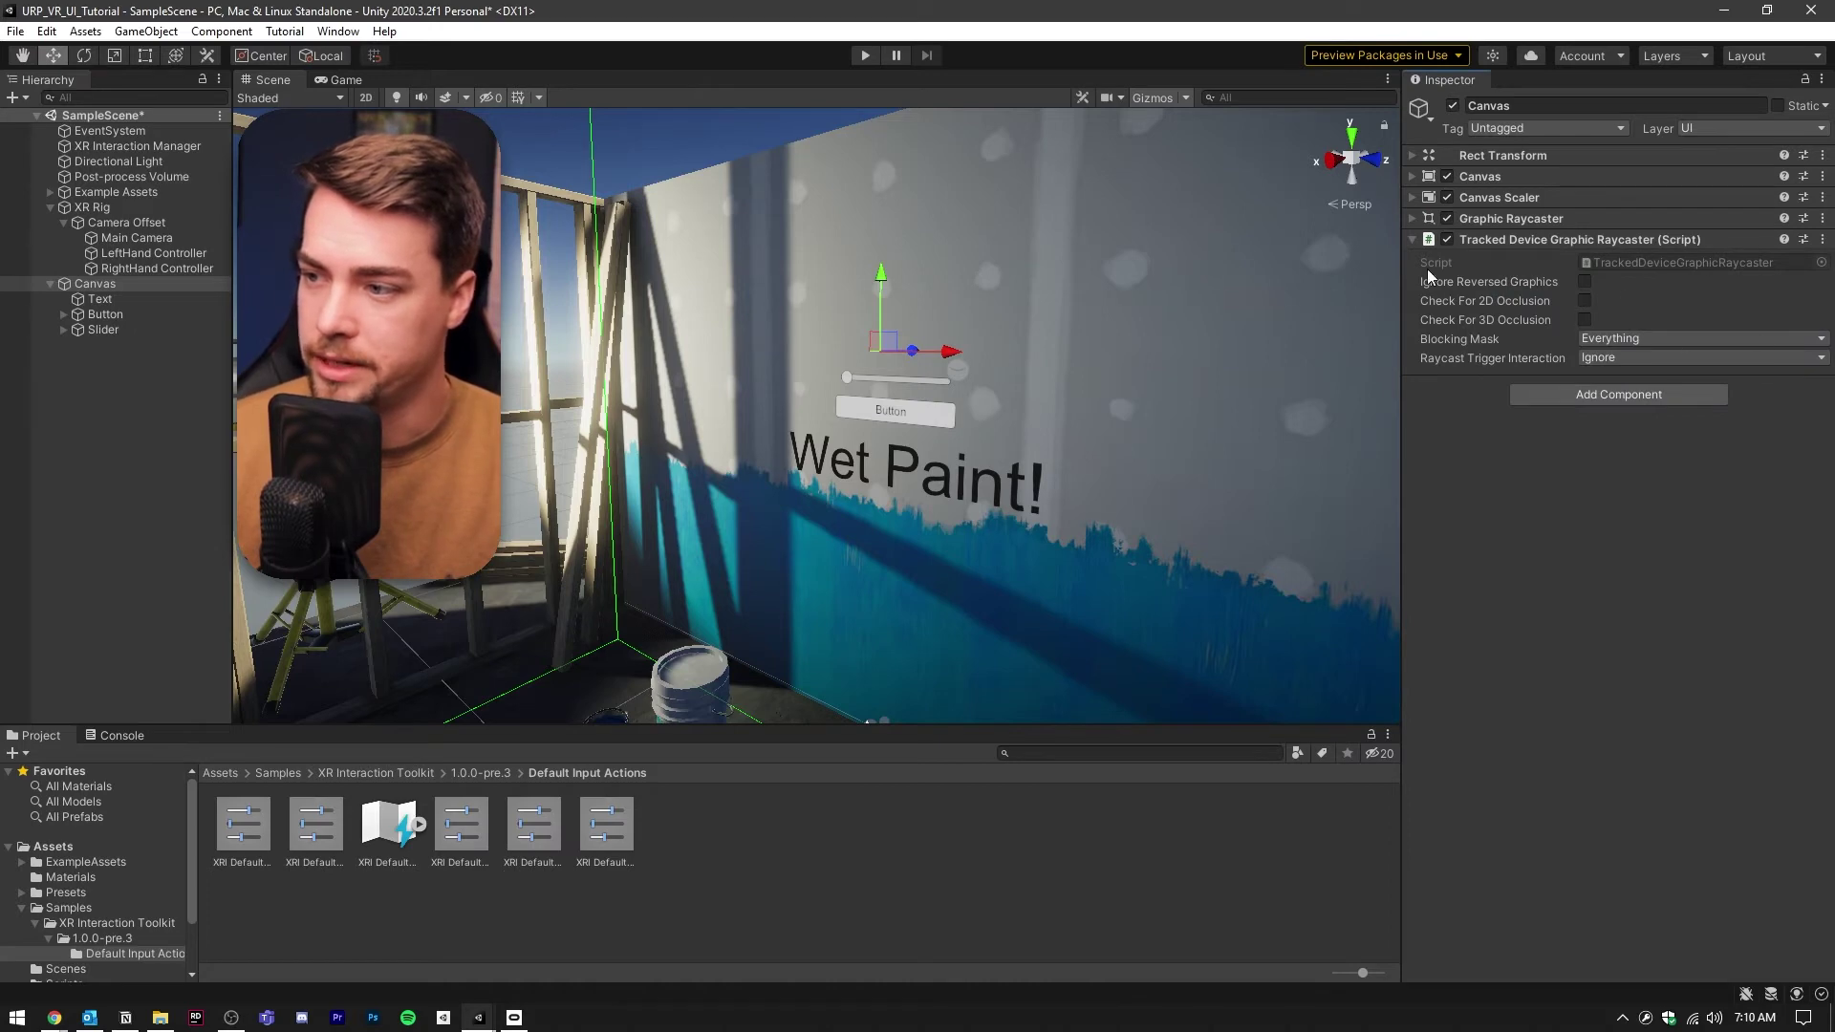
click(1411, 237)
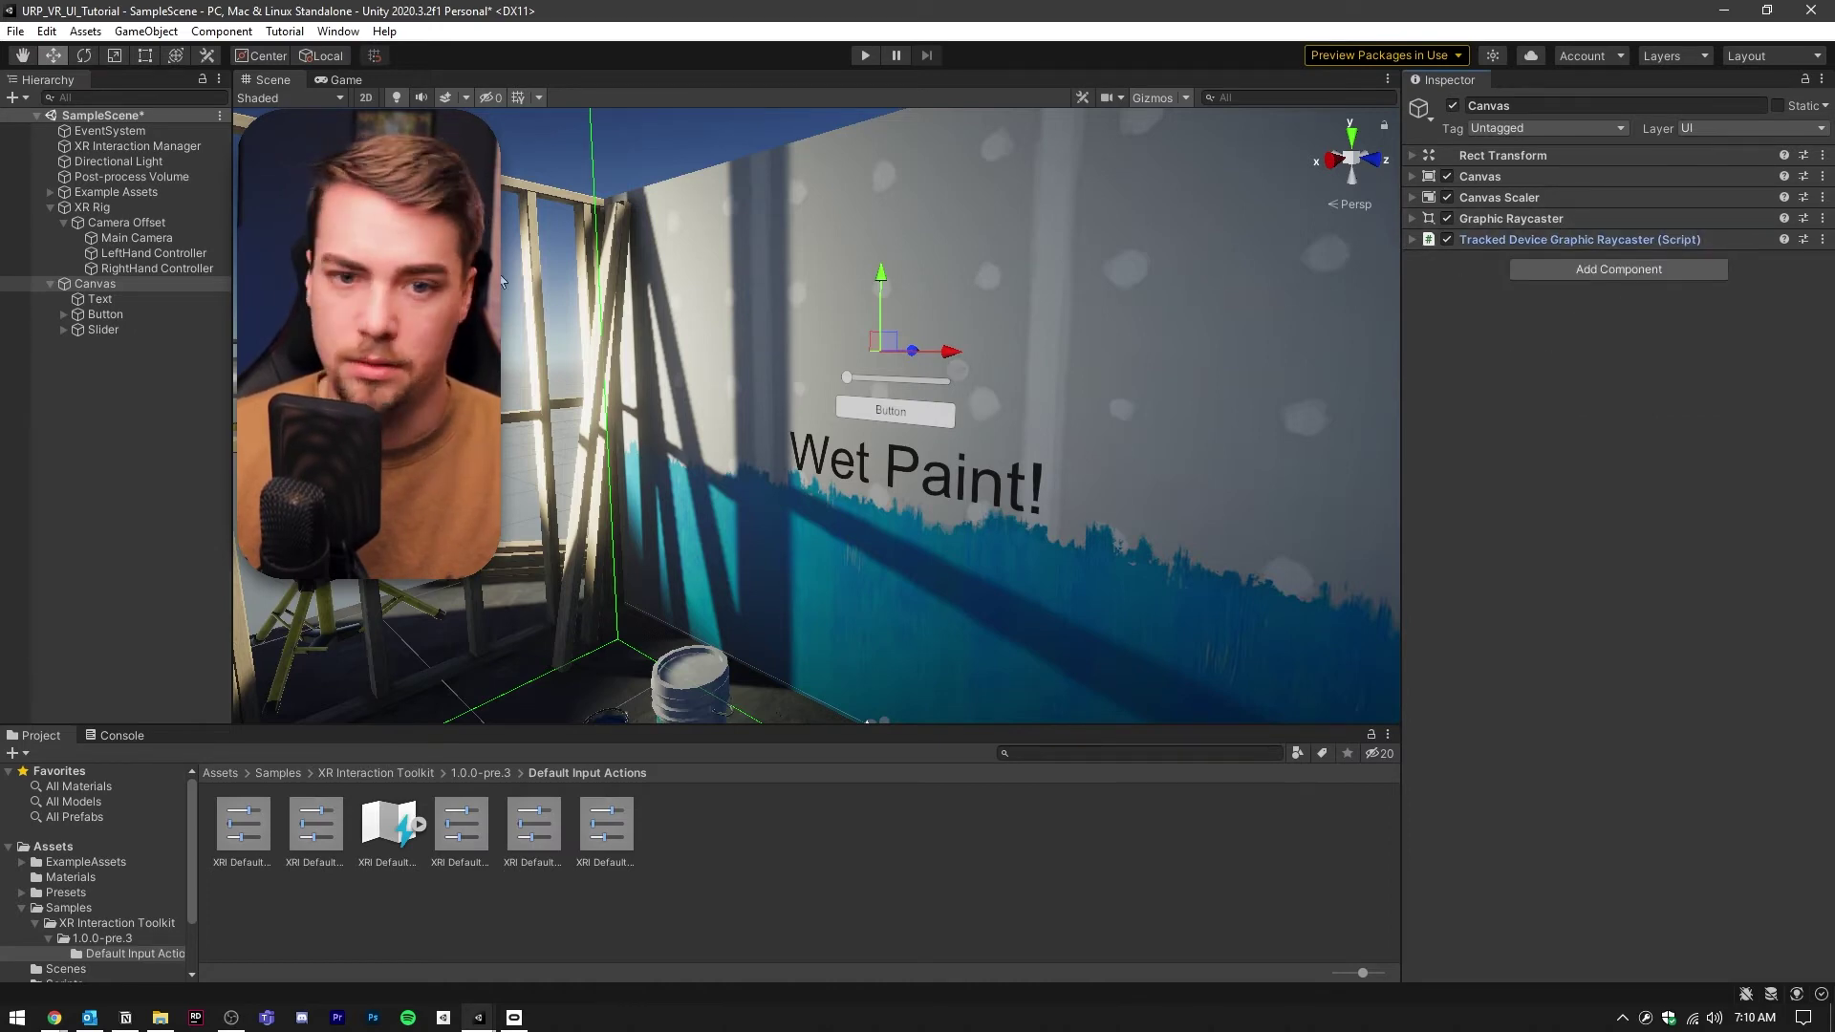
Remove the EventSystem's Standalone Input Module and add an XRUI Input Module in its place.
click(155, 130)
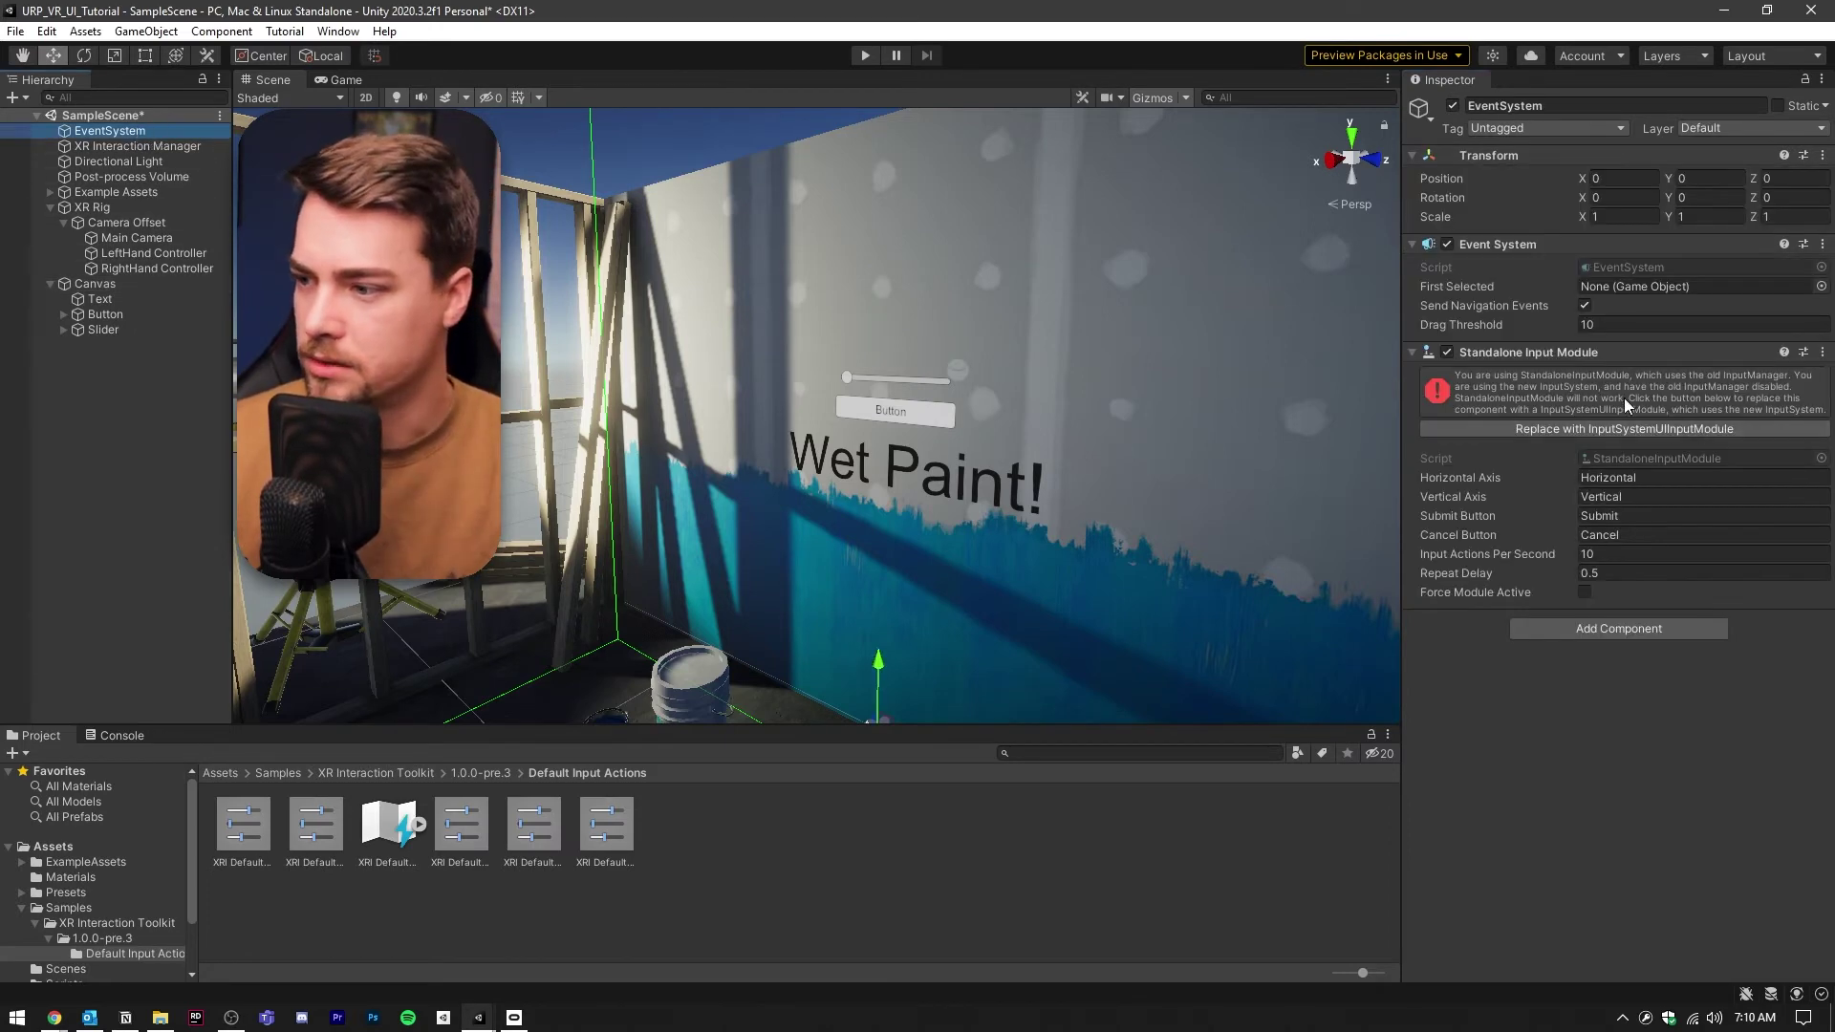
right_click(1517, 349)
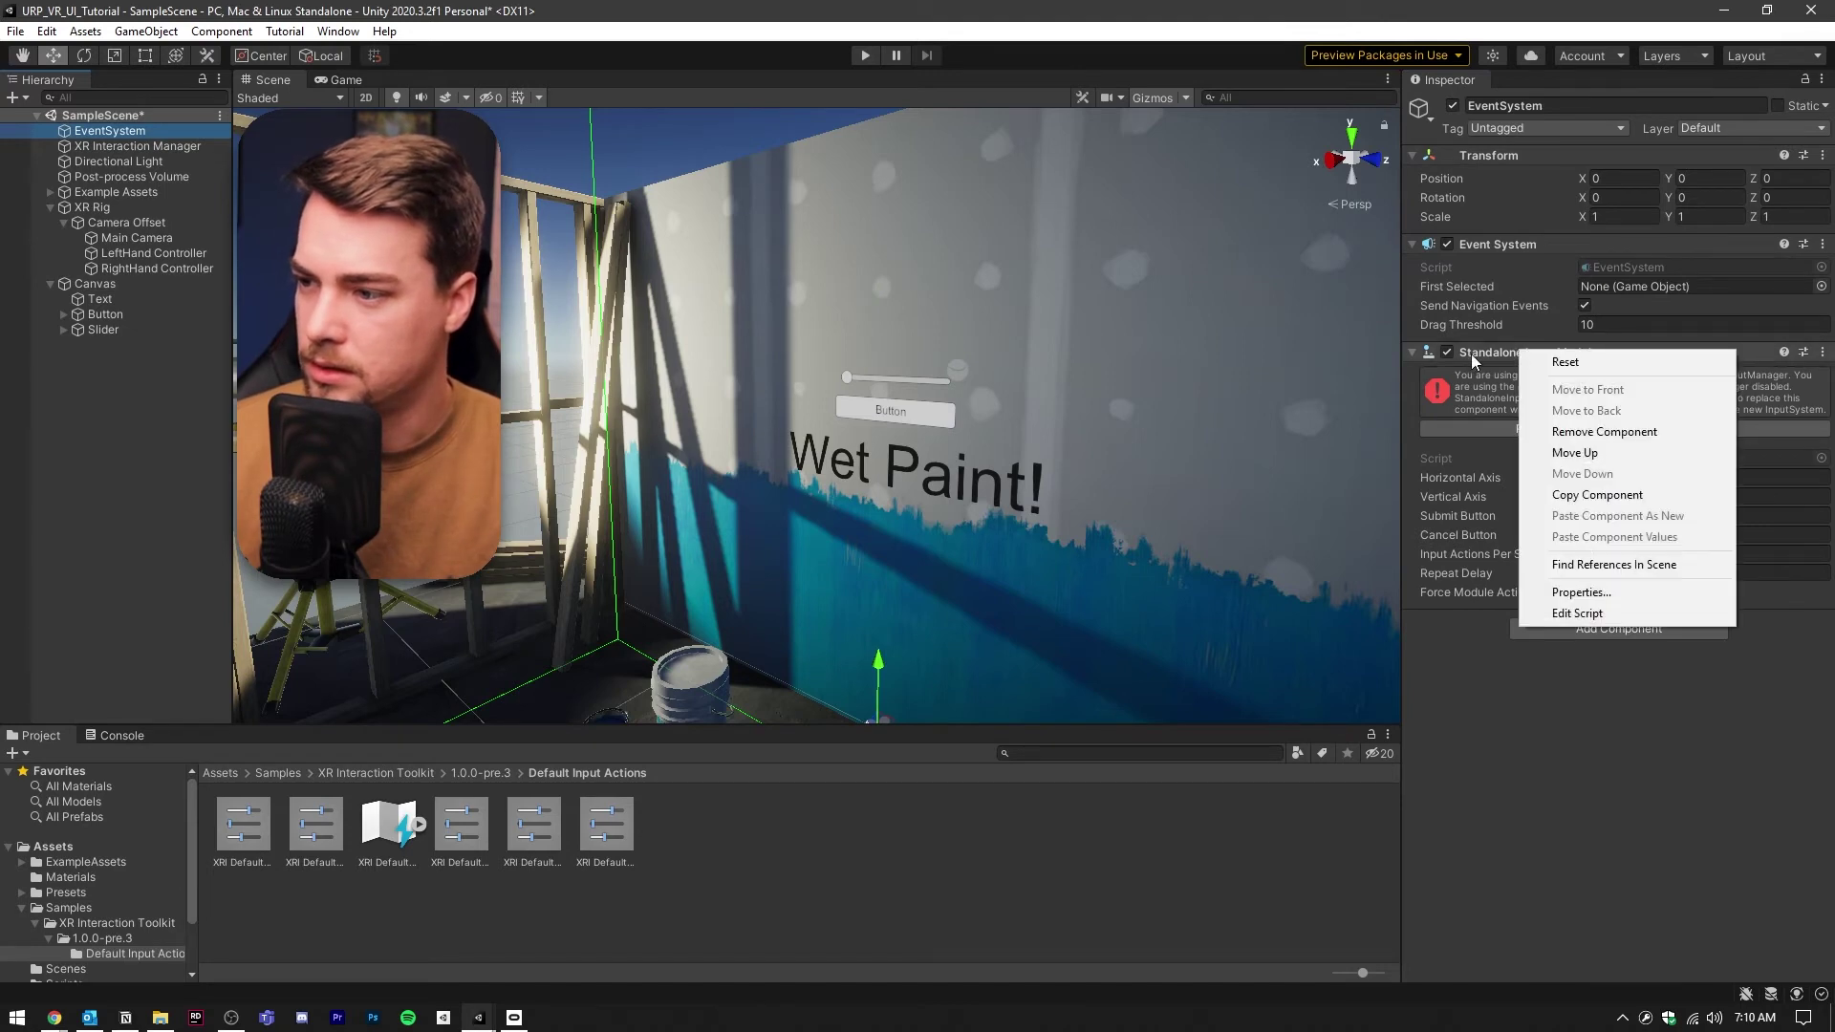
click(1604, 432)
click(1576, 381)
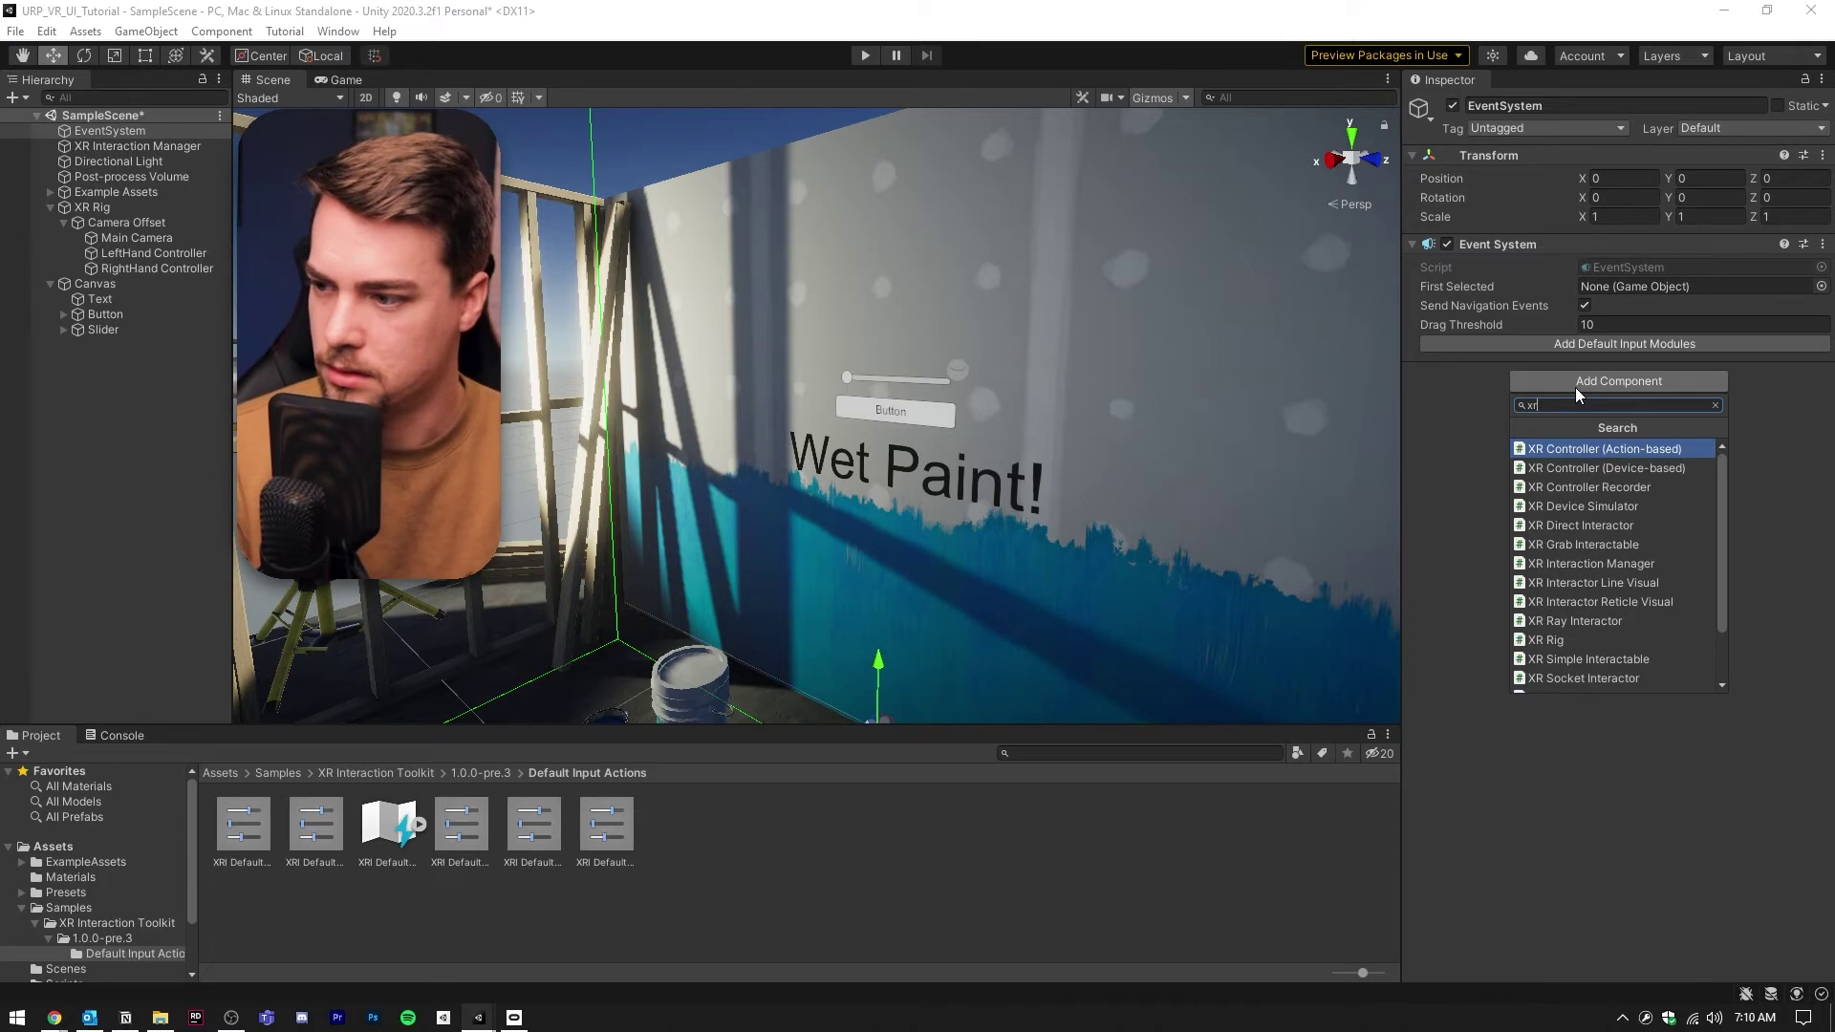
text(xrui)
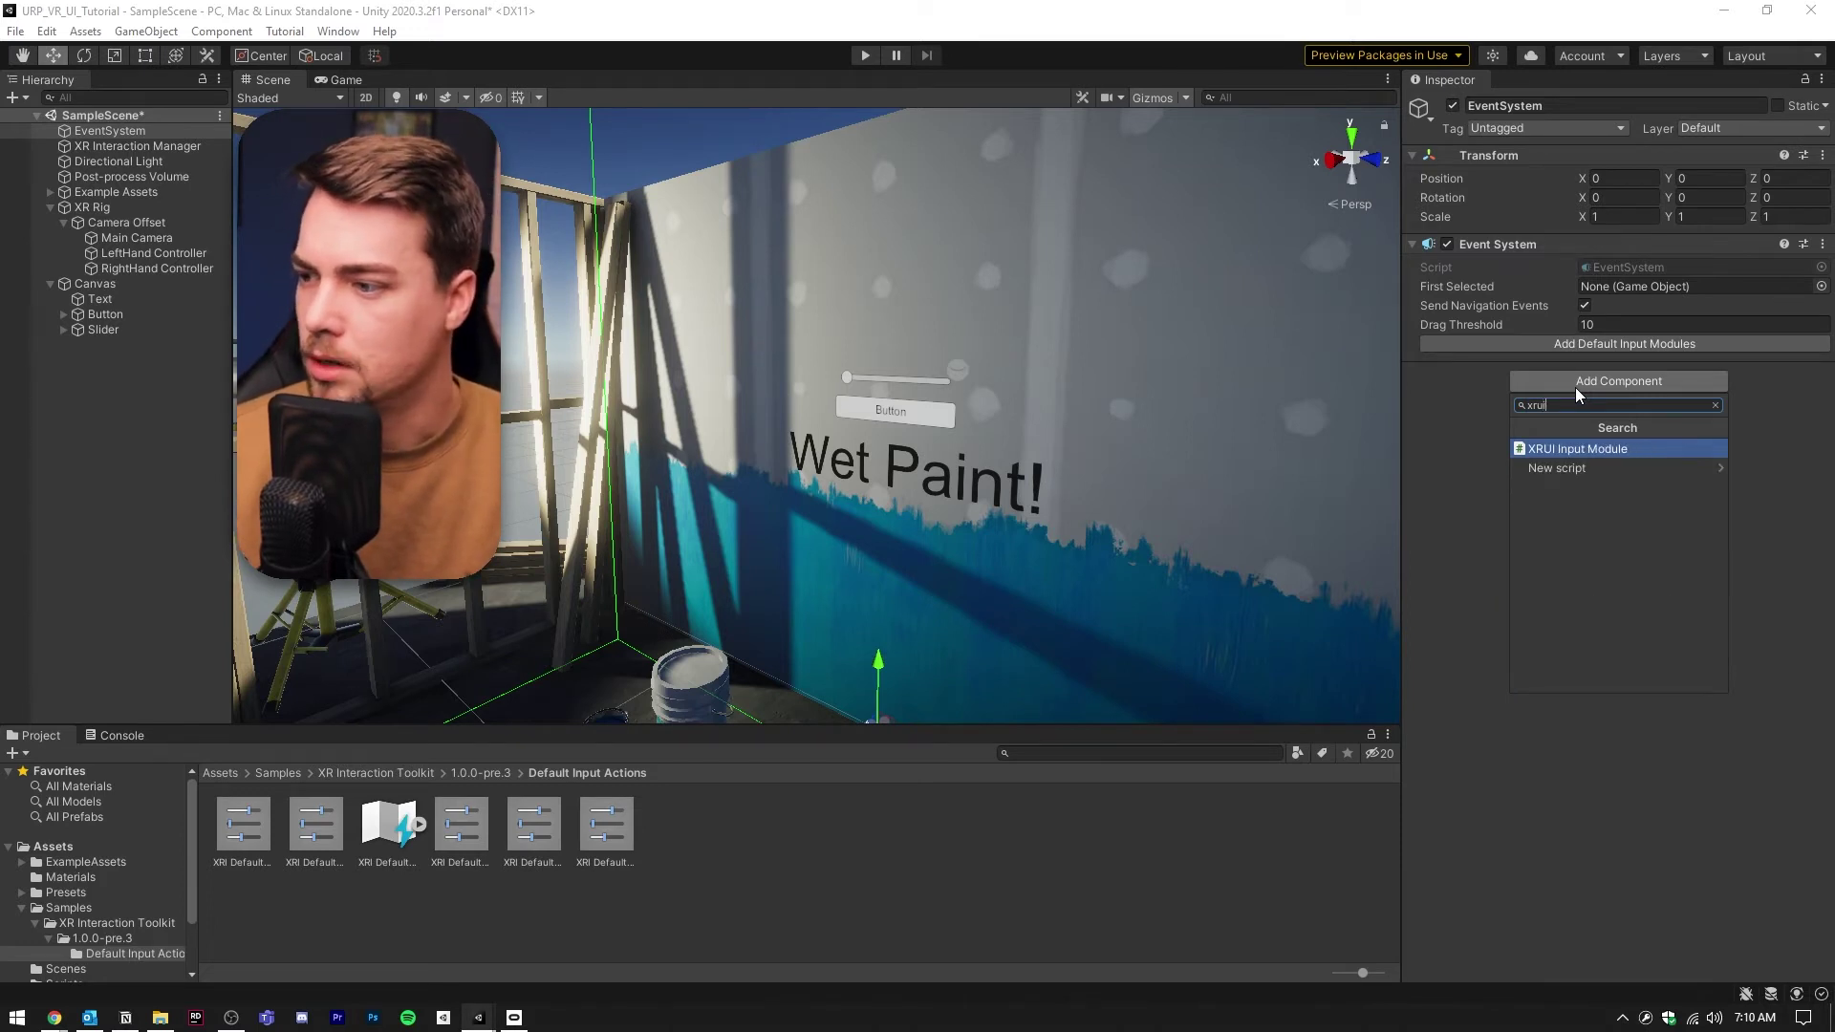
key(Return)
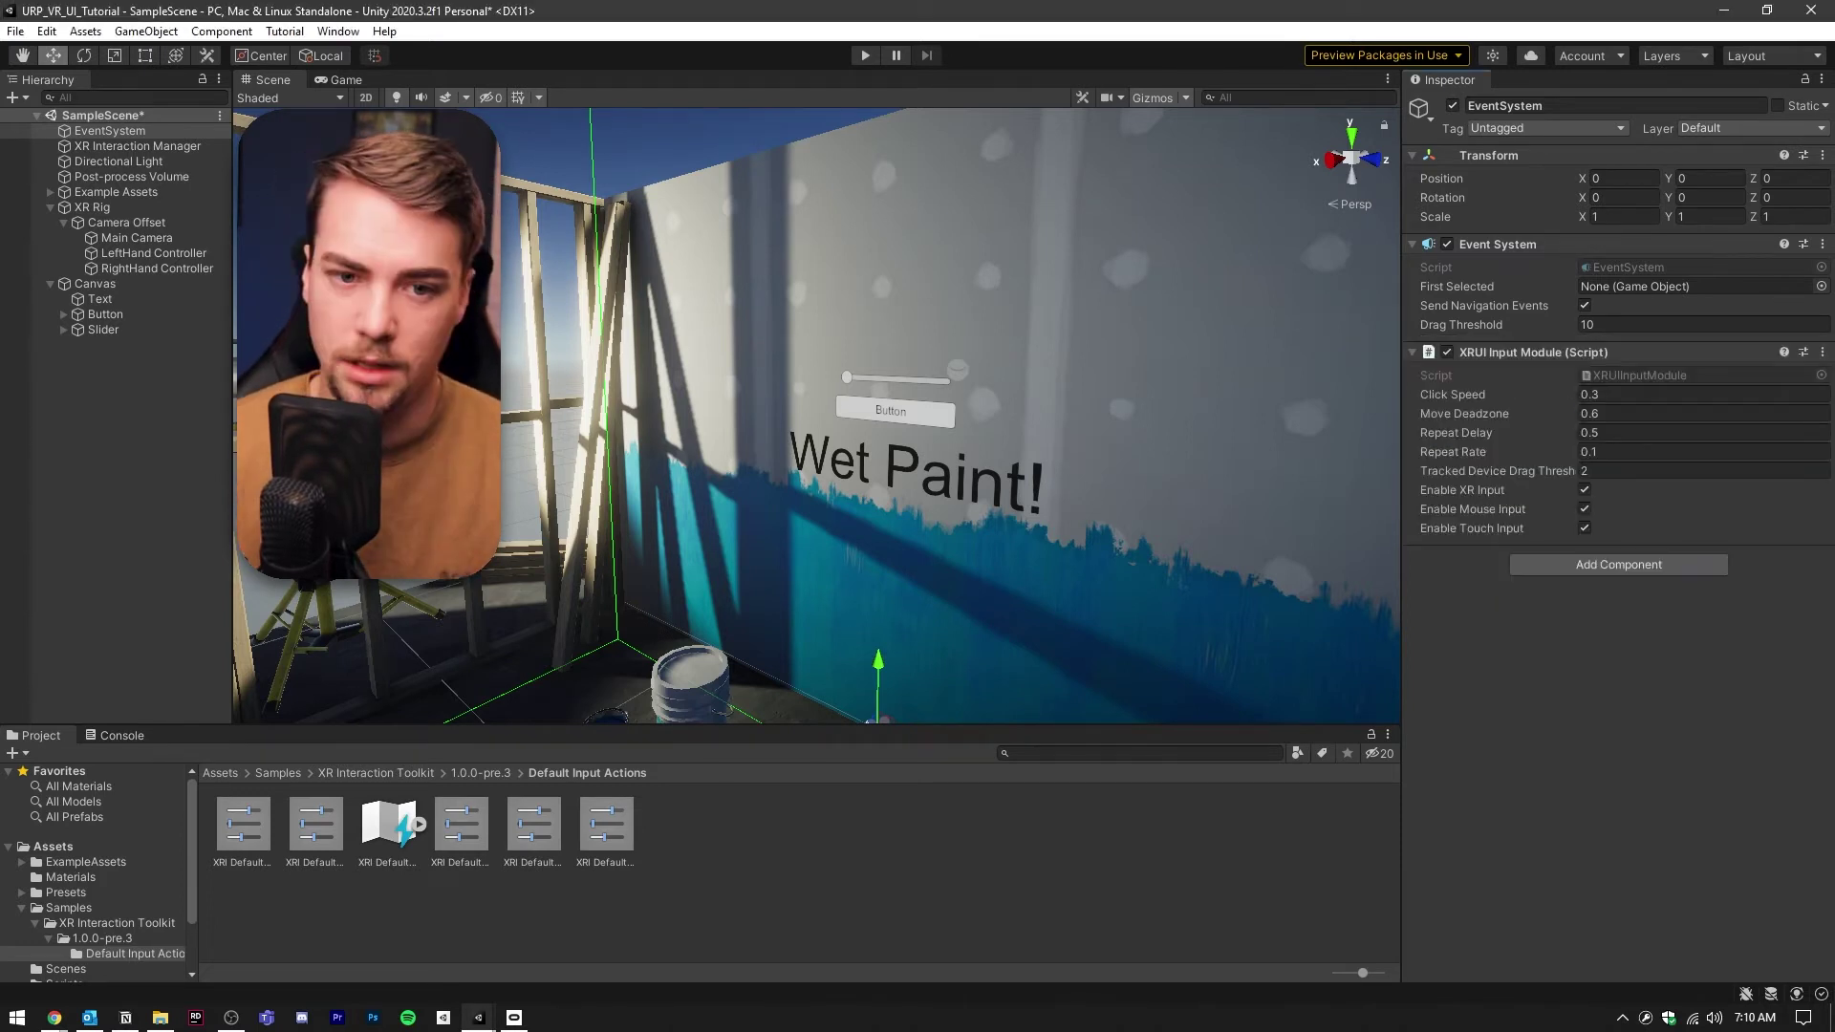
click(143, 254)
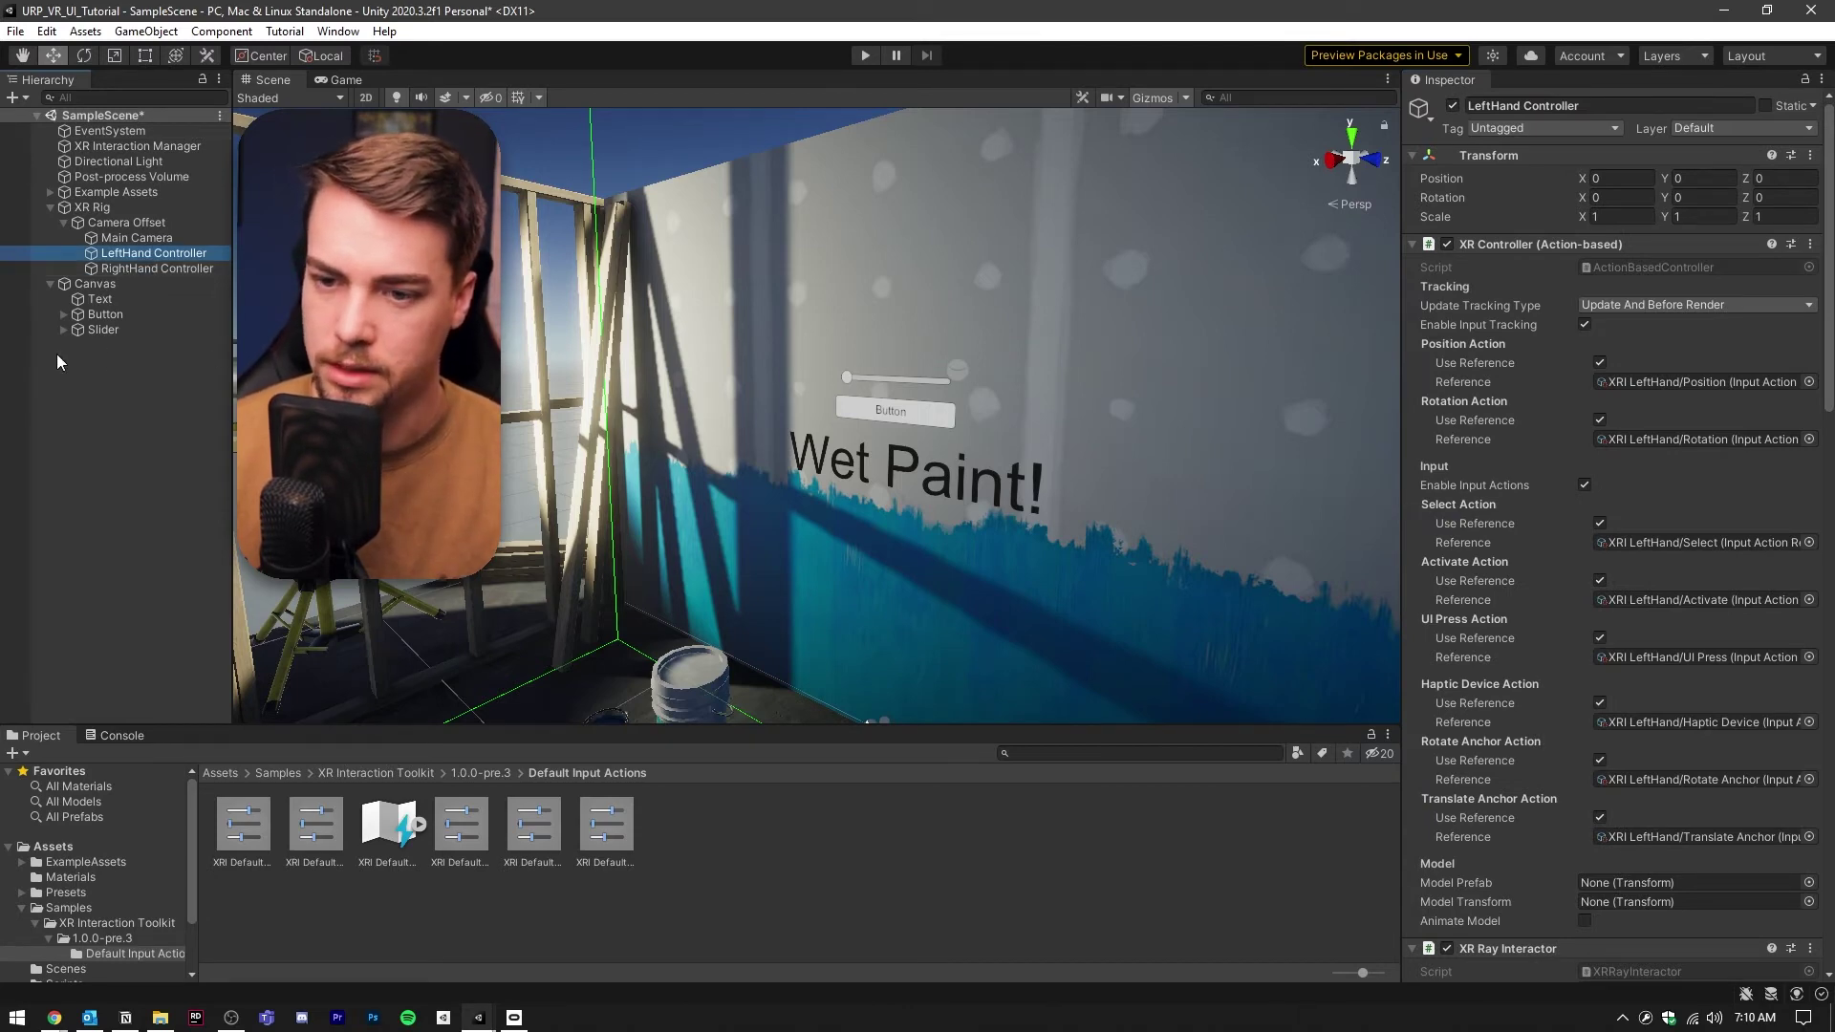
Select both hand controllers and limit their ray raycast mask to the UI layer only.
ctrl+click(148, 271)
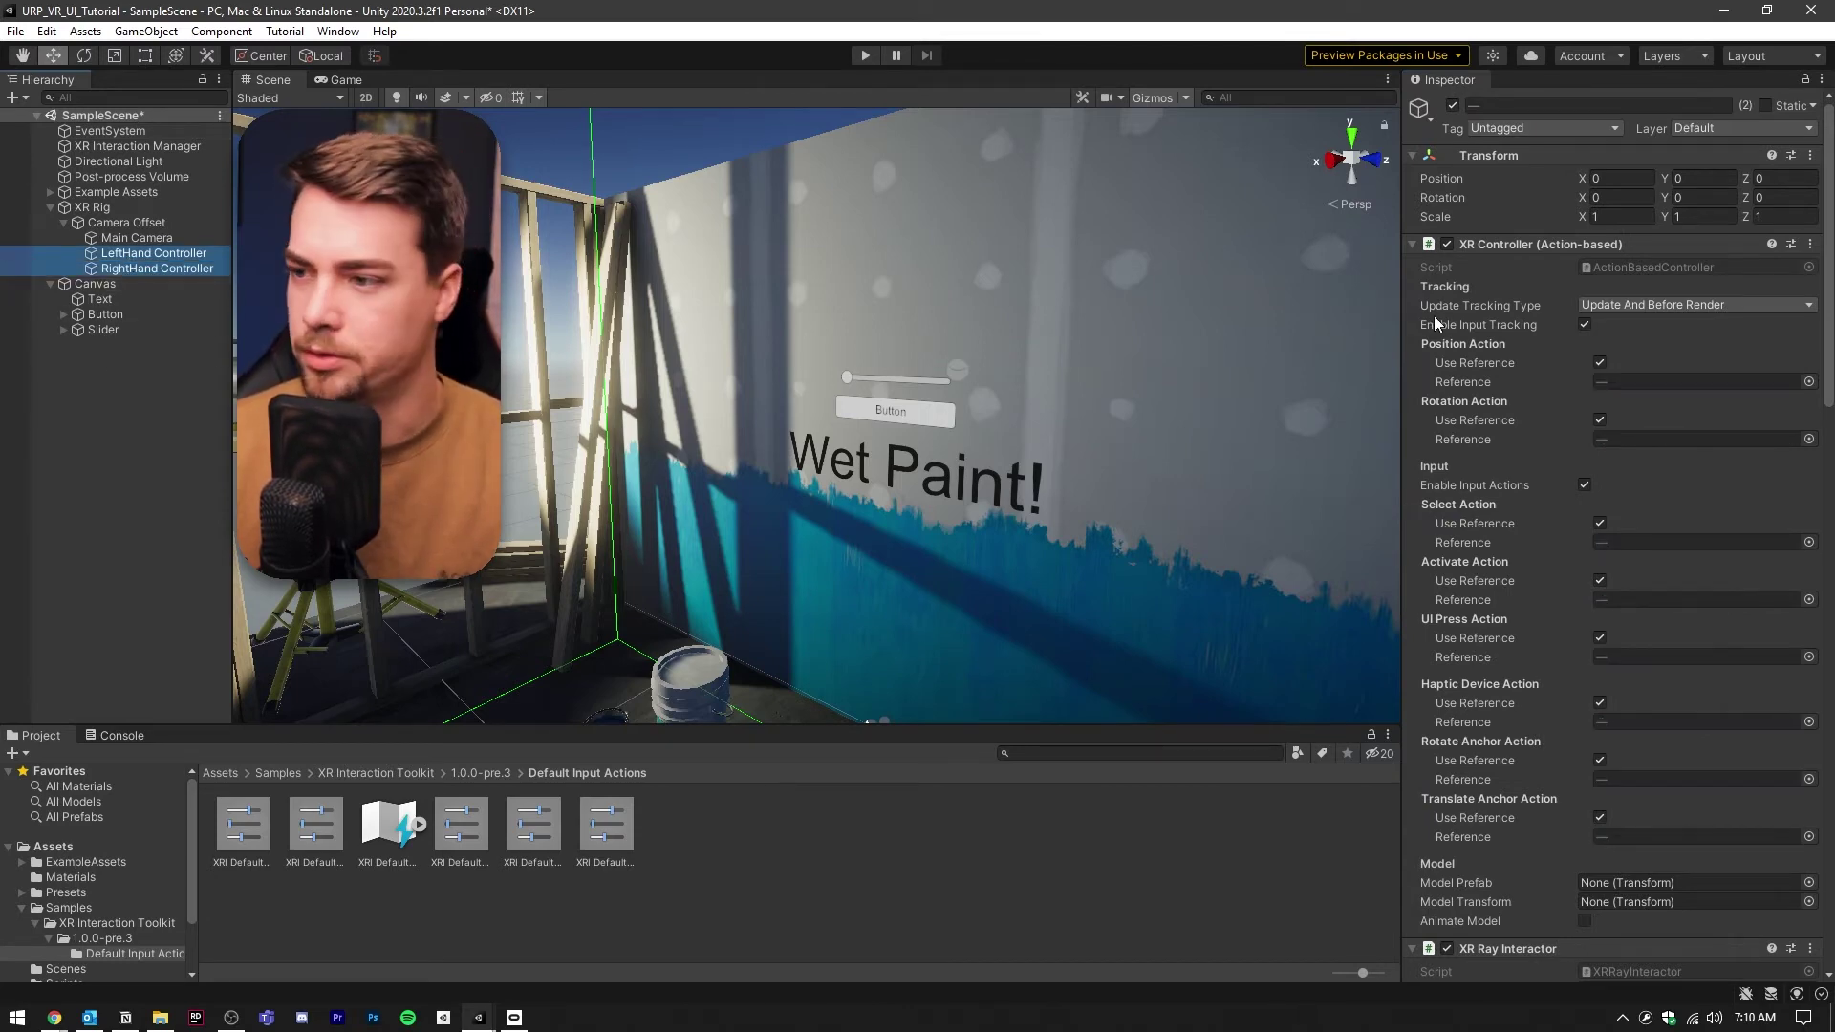
click(1472, 155)
click(1510, 175)
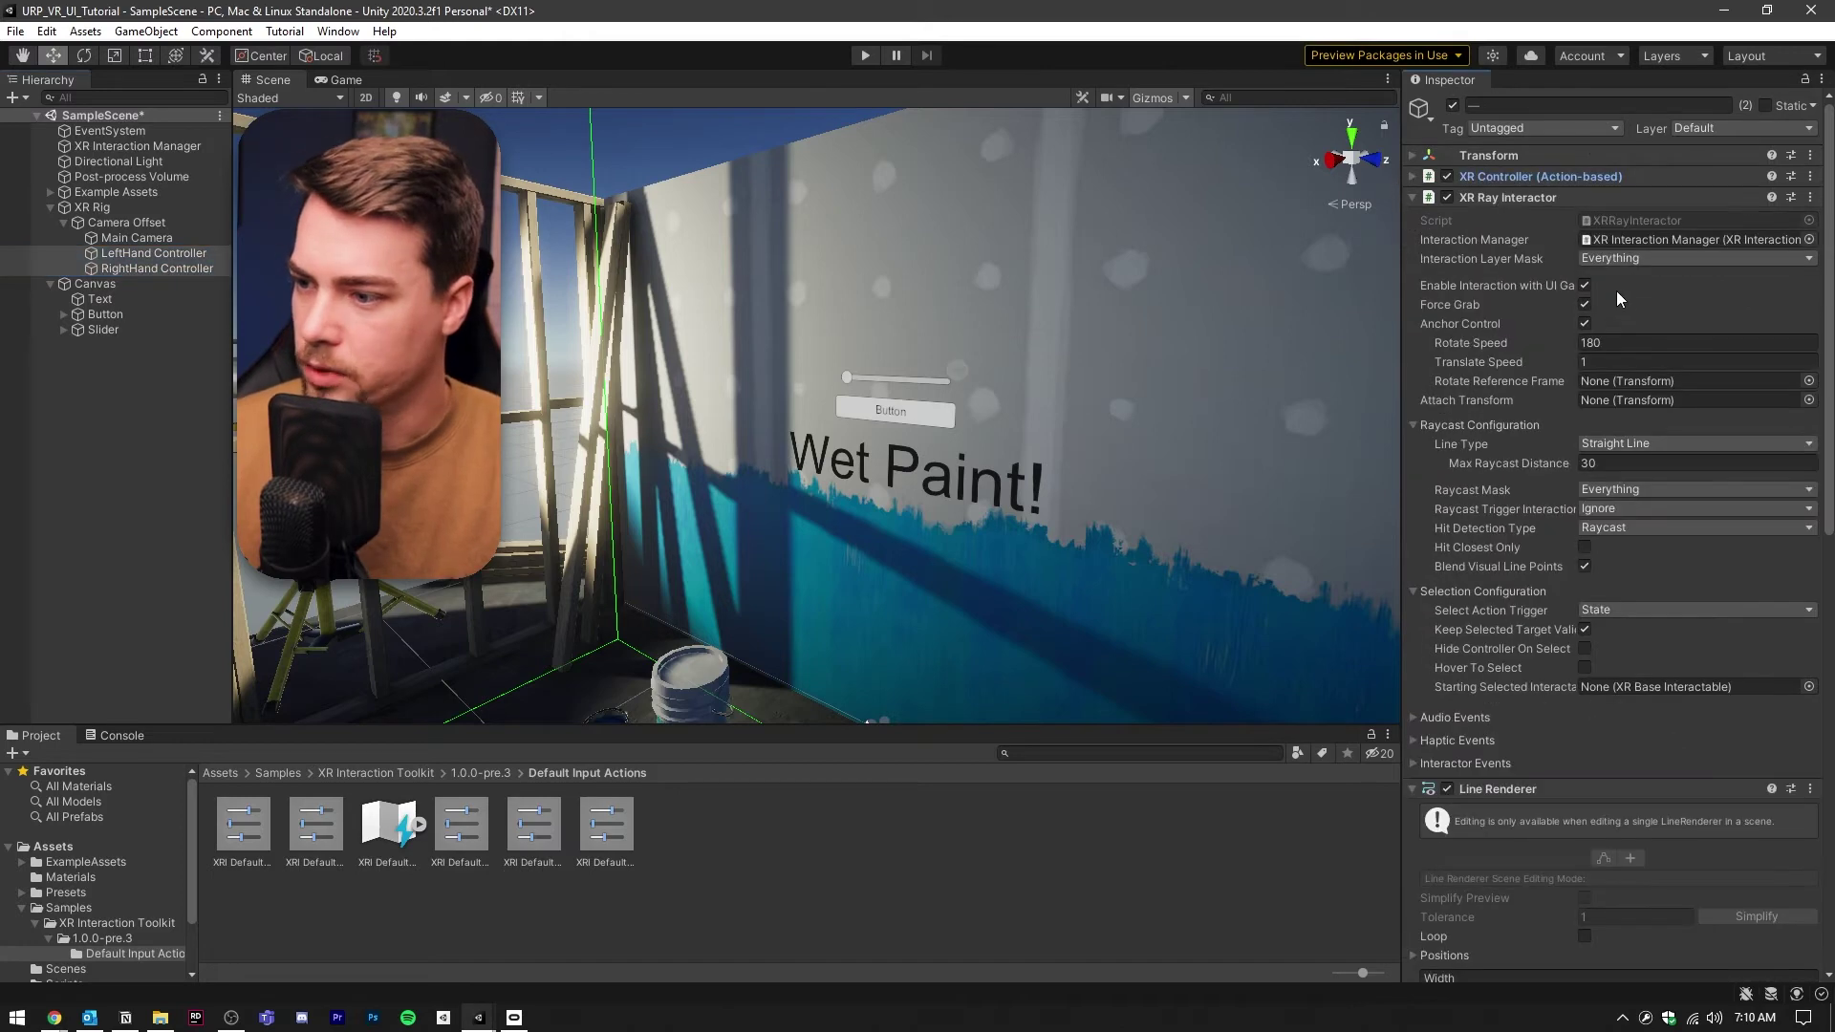
click(1625, 489)
click(1615, 507)
click(1660, 493)
click(1620, 639)
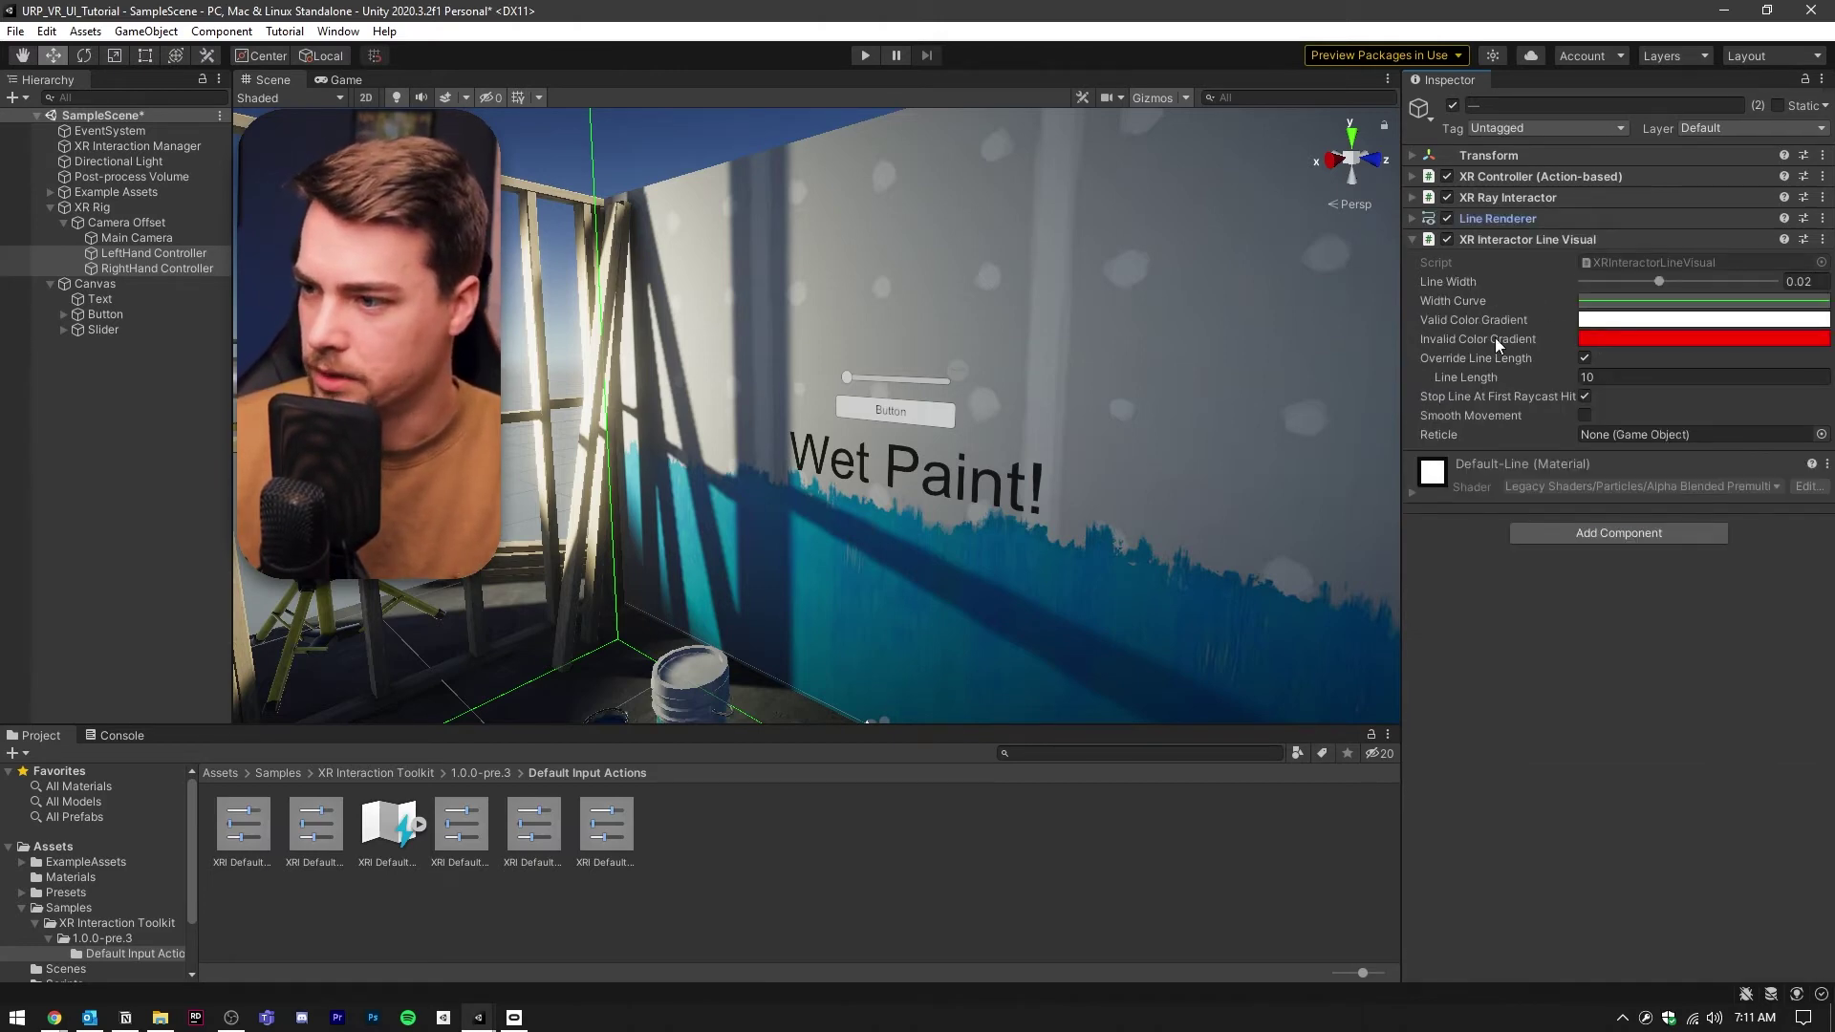
Make the invalid ray colour gradient fully transparent.
click(1608, 341)
click(1494, 508)
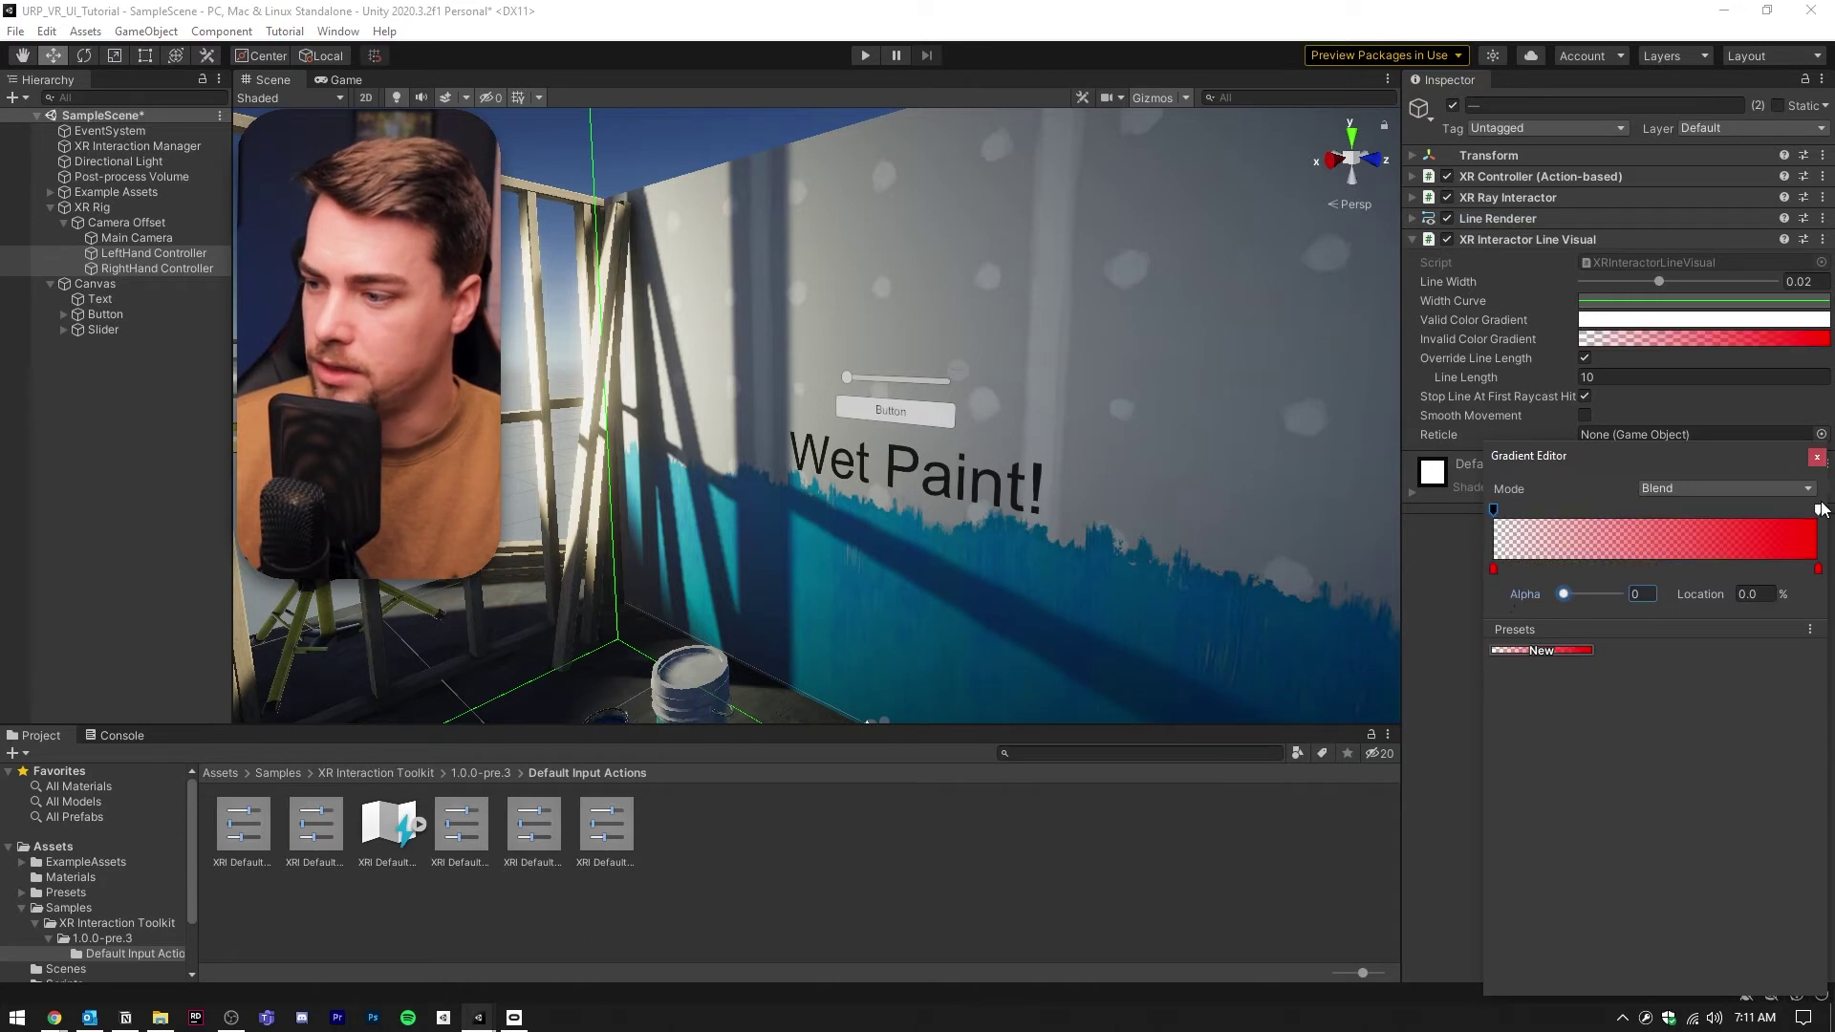
drag(1620, 595, 1448, 606)
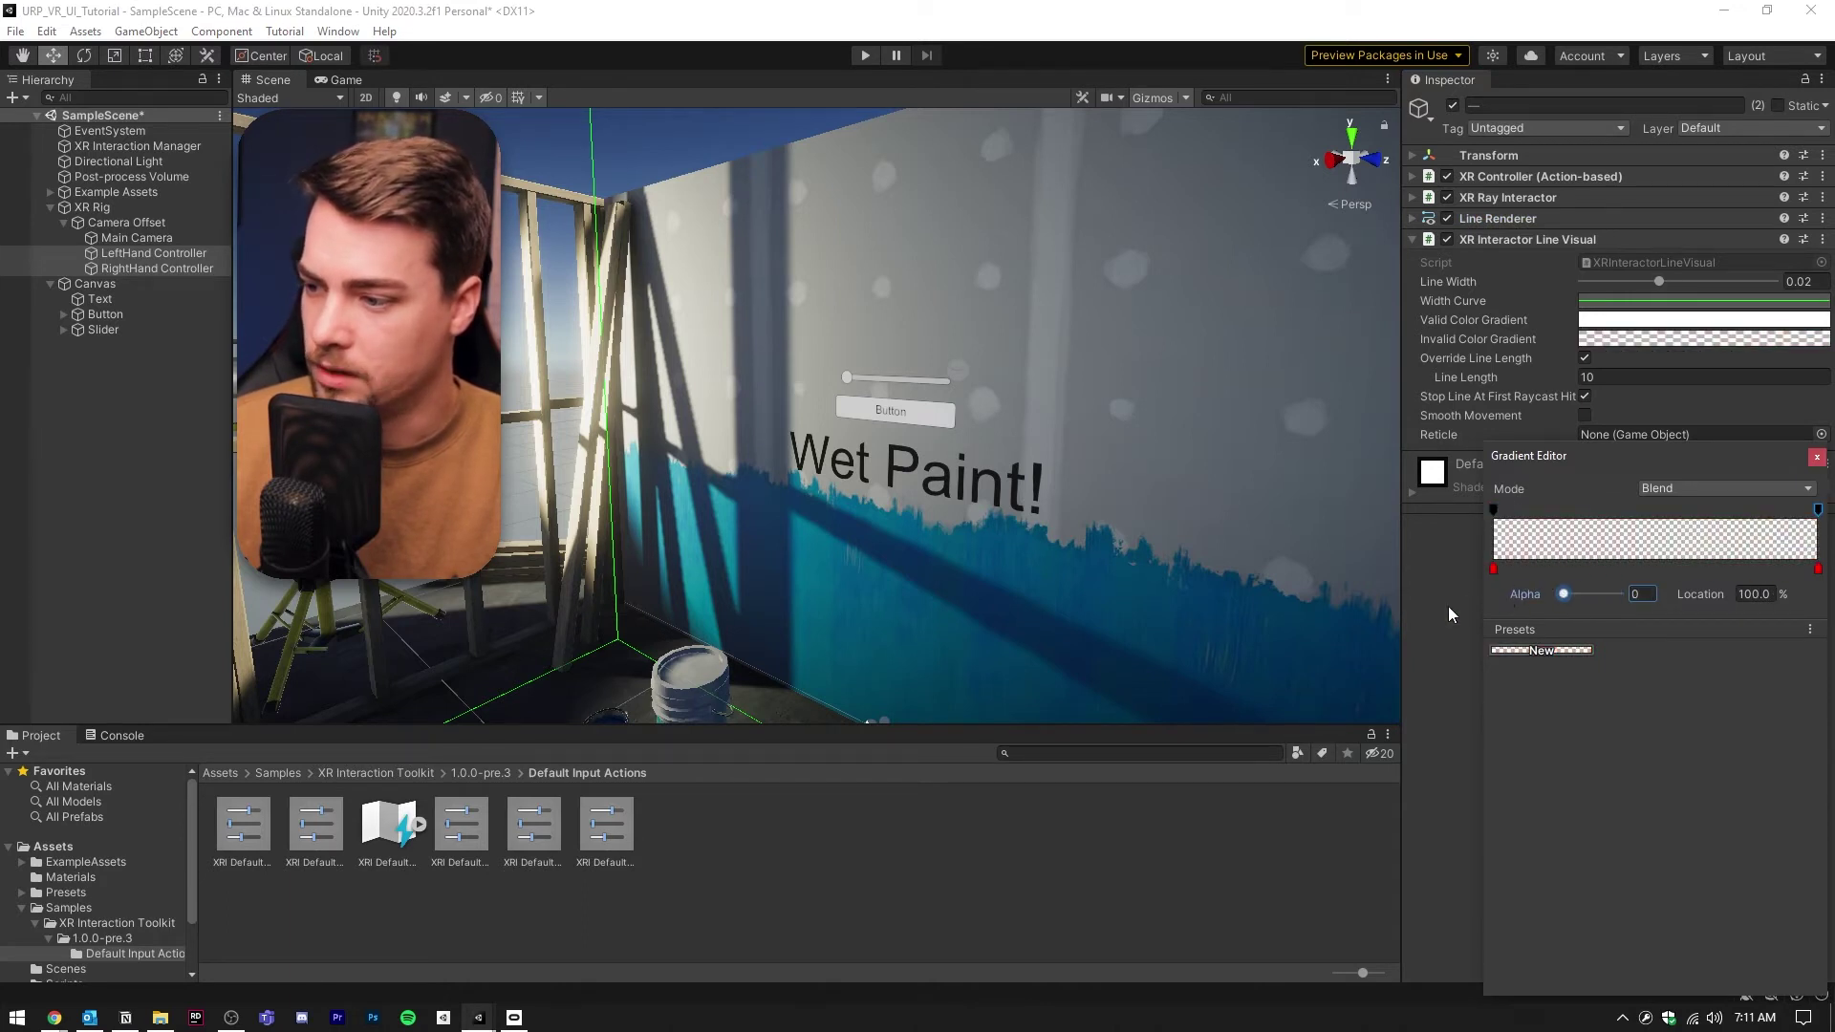
click(1448, 606)
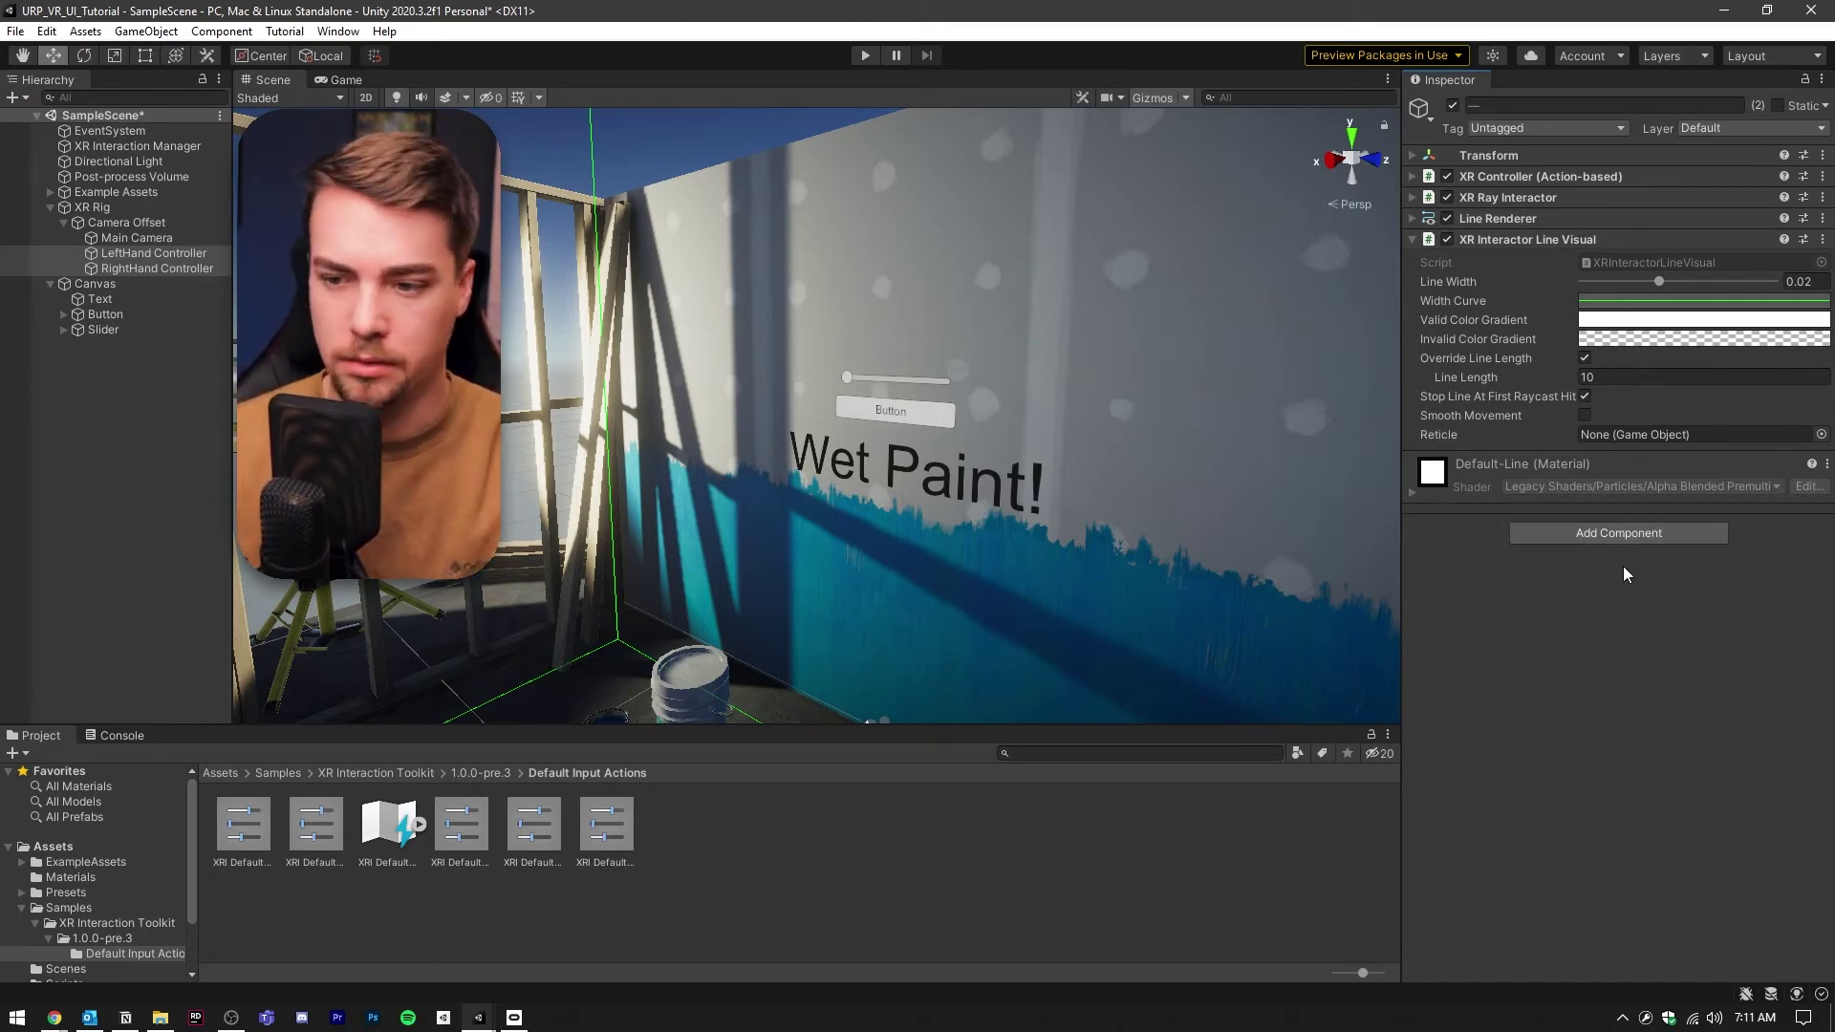
Set the ray line width to 0.005, then start Play mode to test the rays.
click(1799, 281)
text(.0)
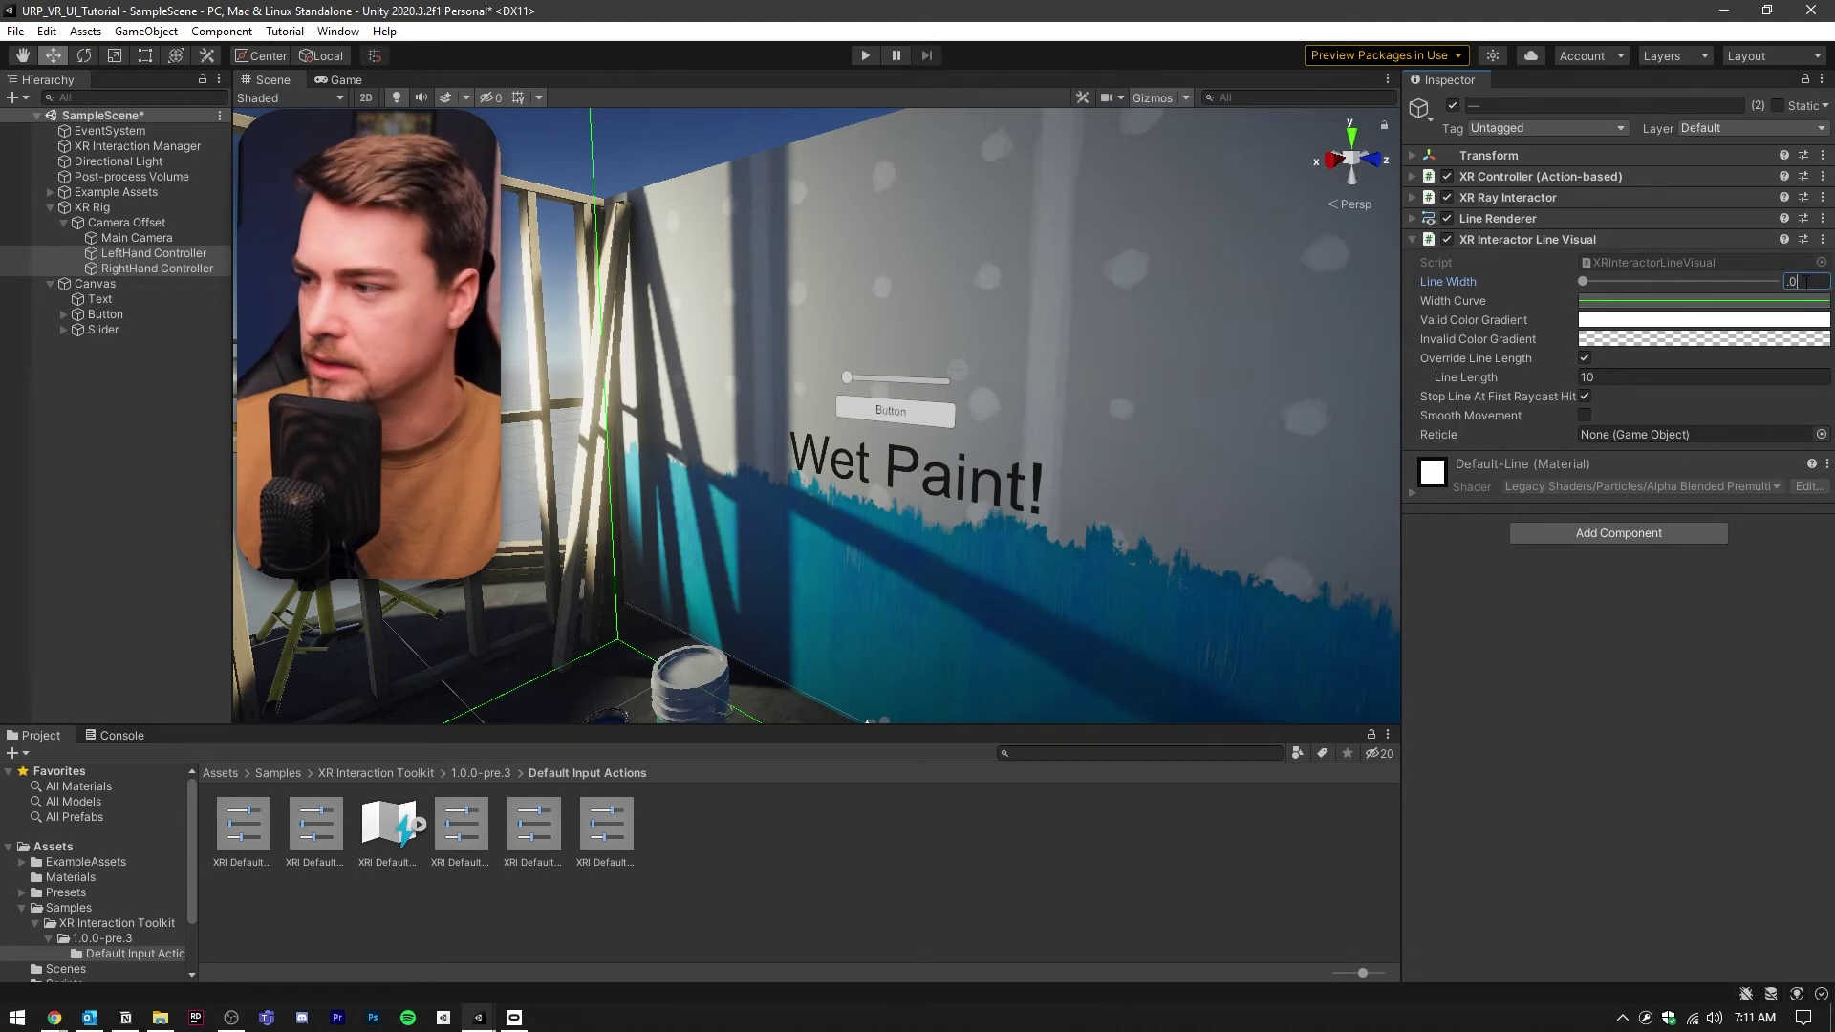
text(05)
key(Return)
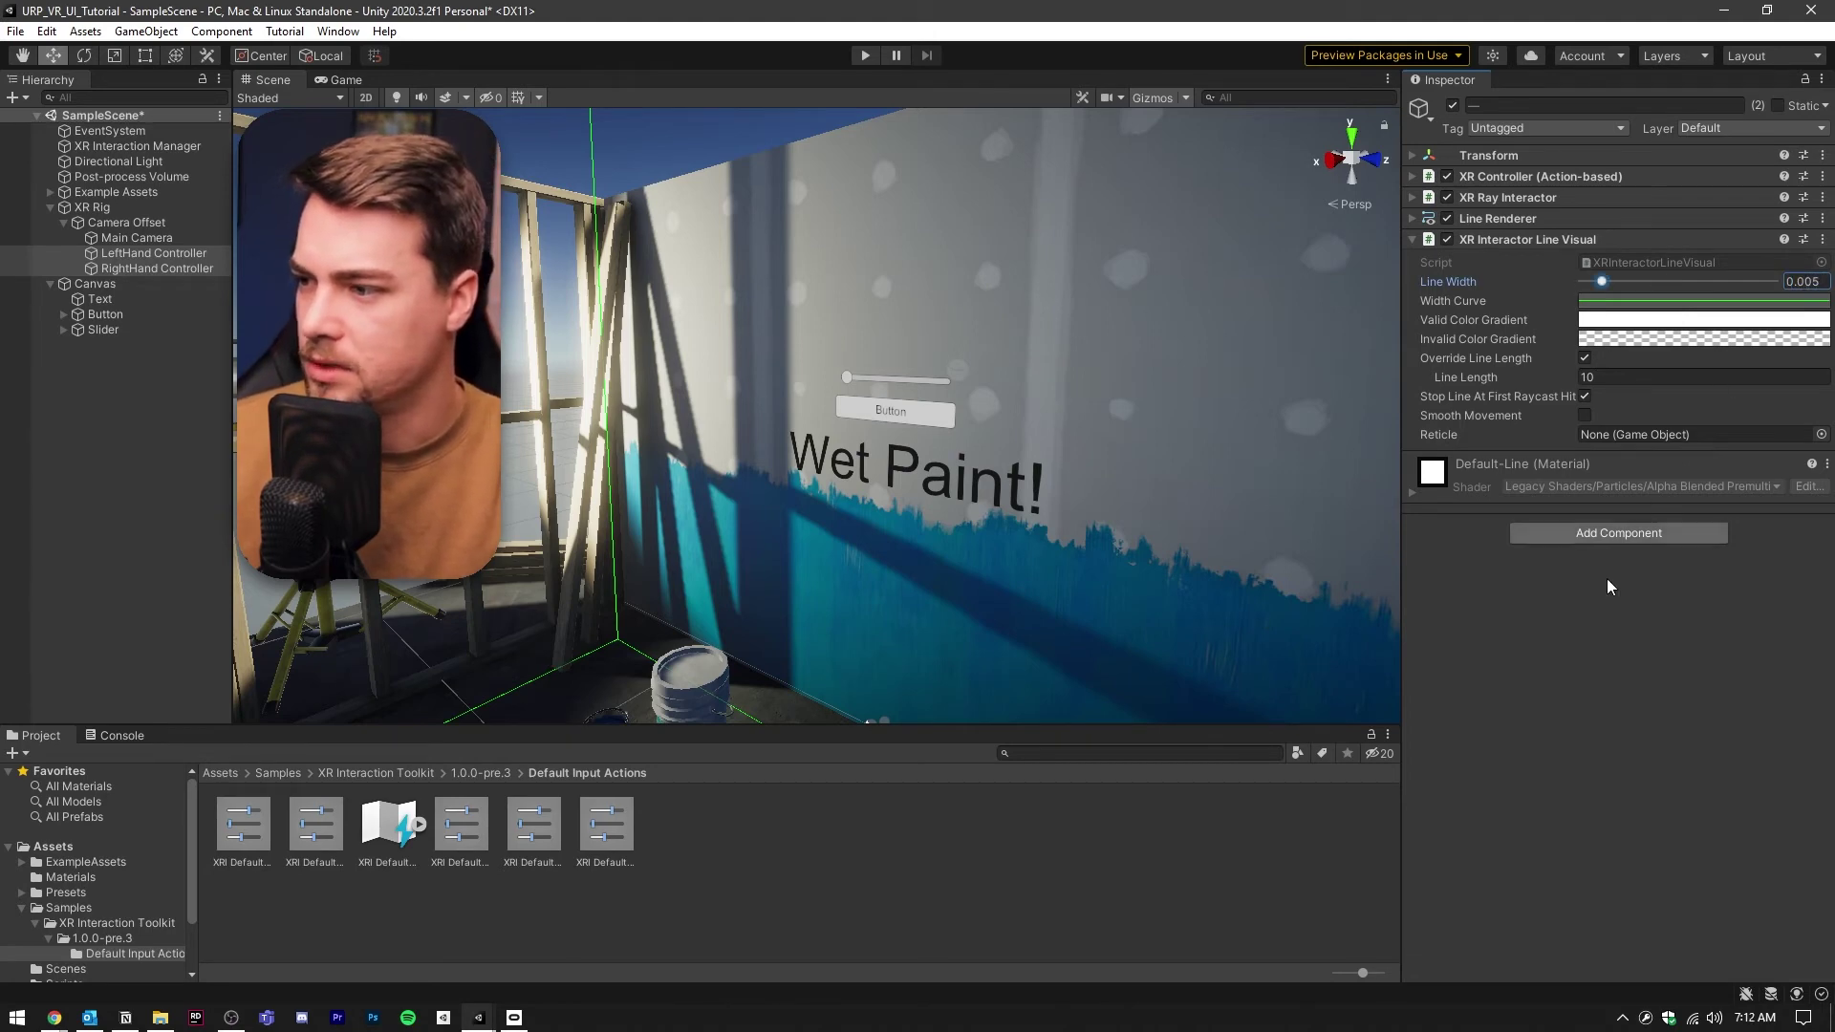
click(1579, 651)
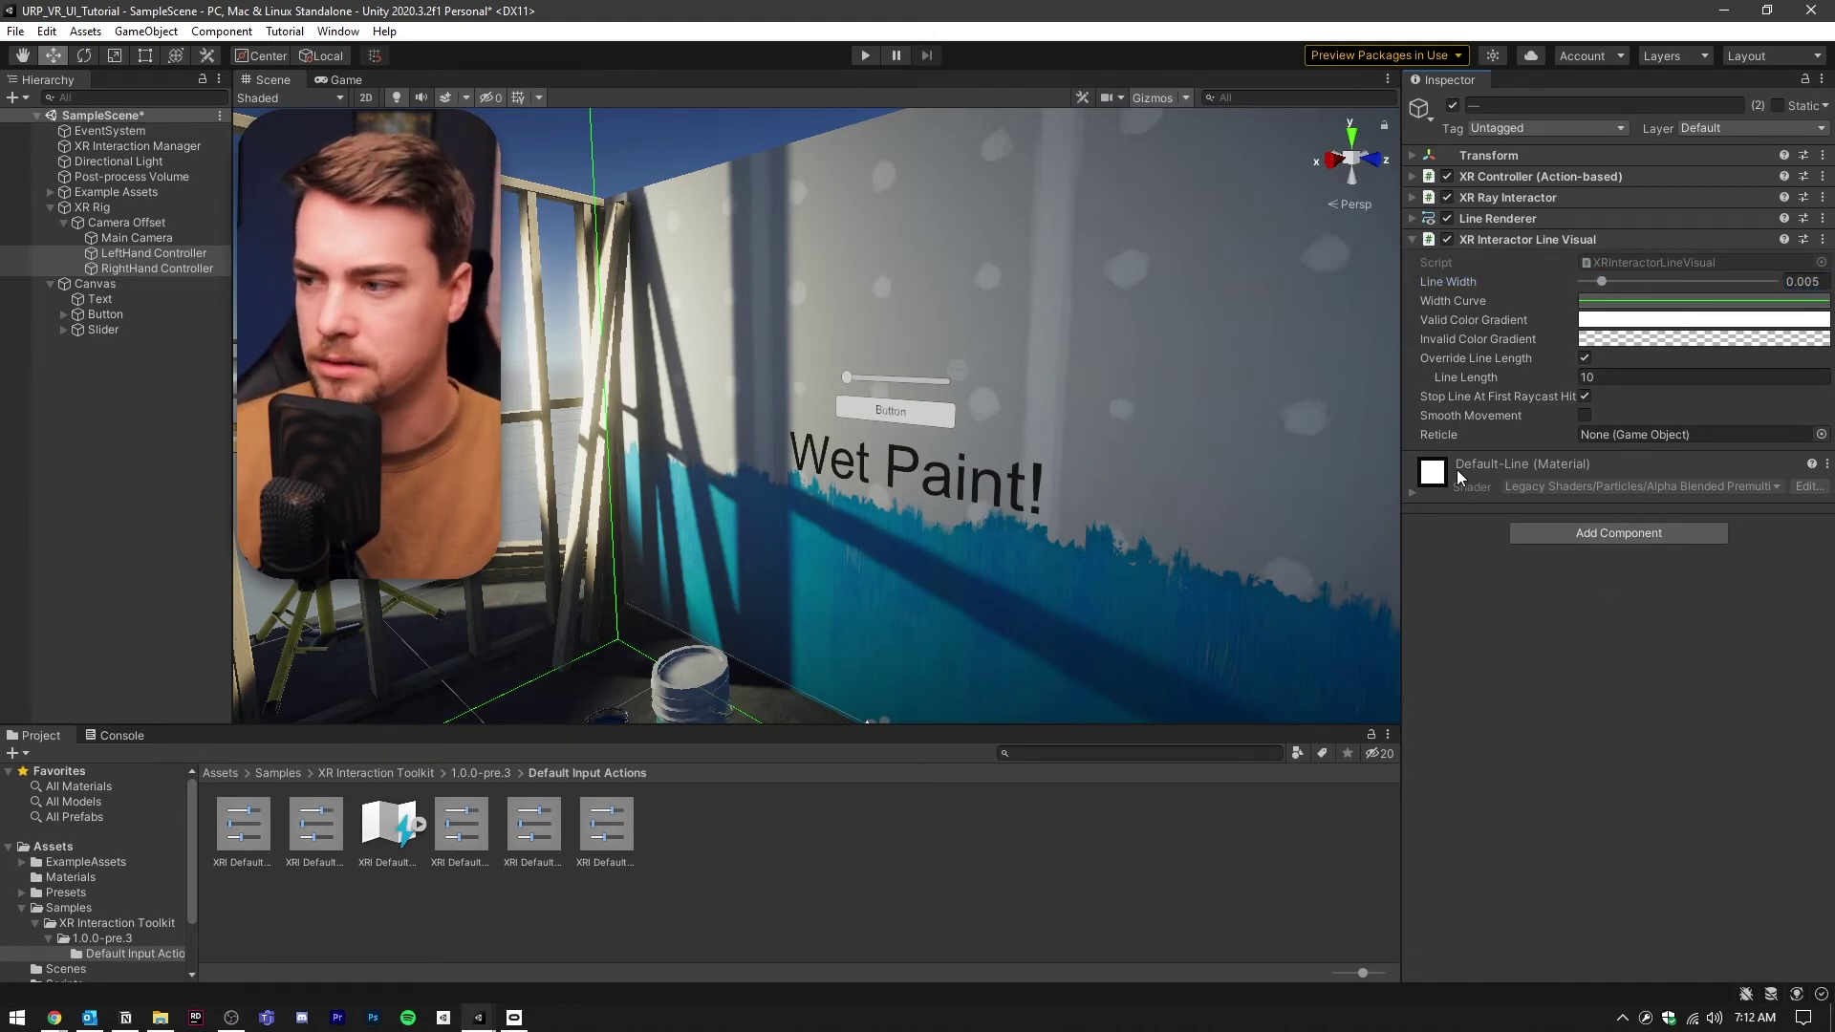
right_drag(1008, 405, 646, 151)
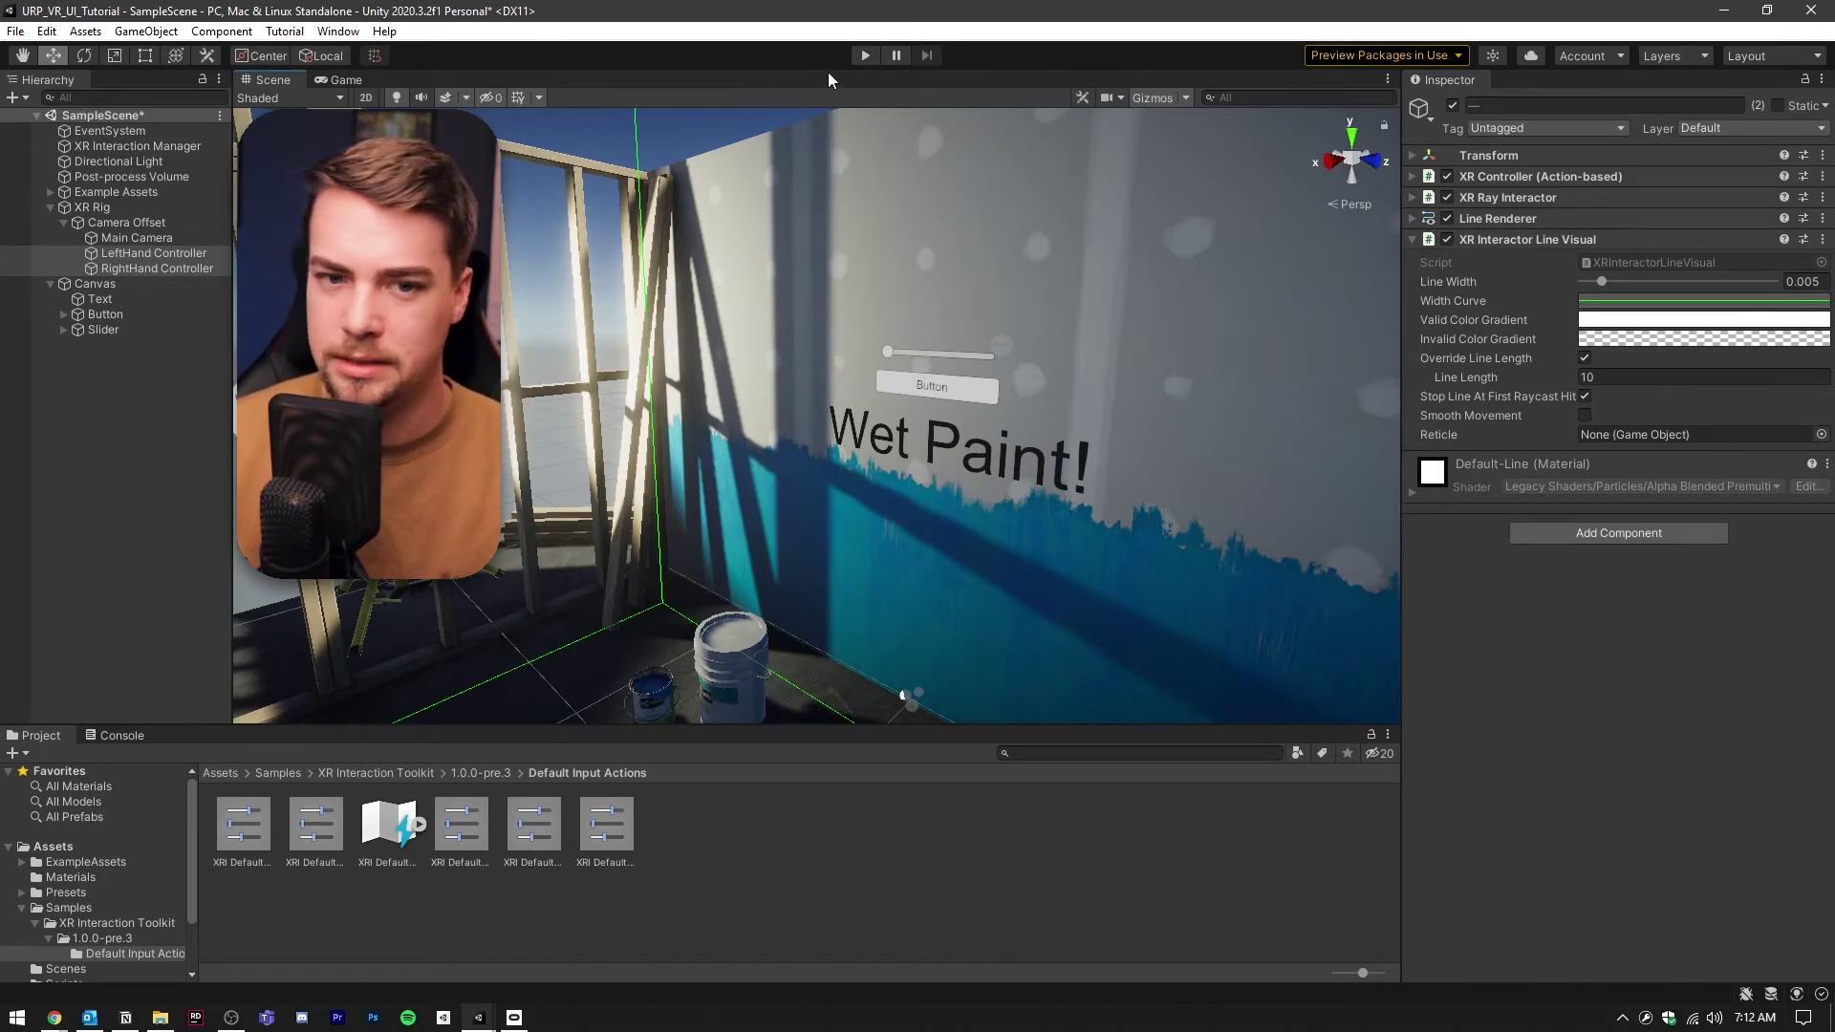
click(864, 55)
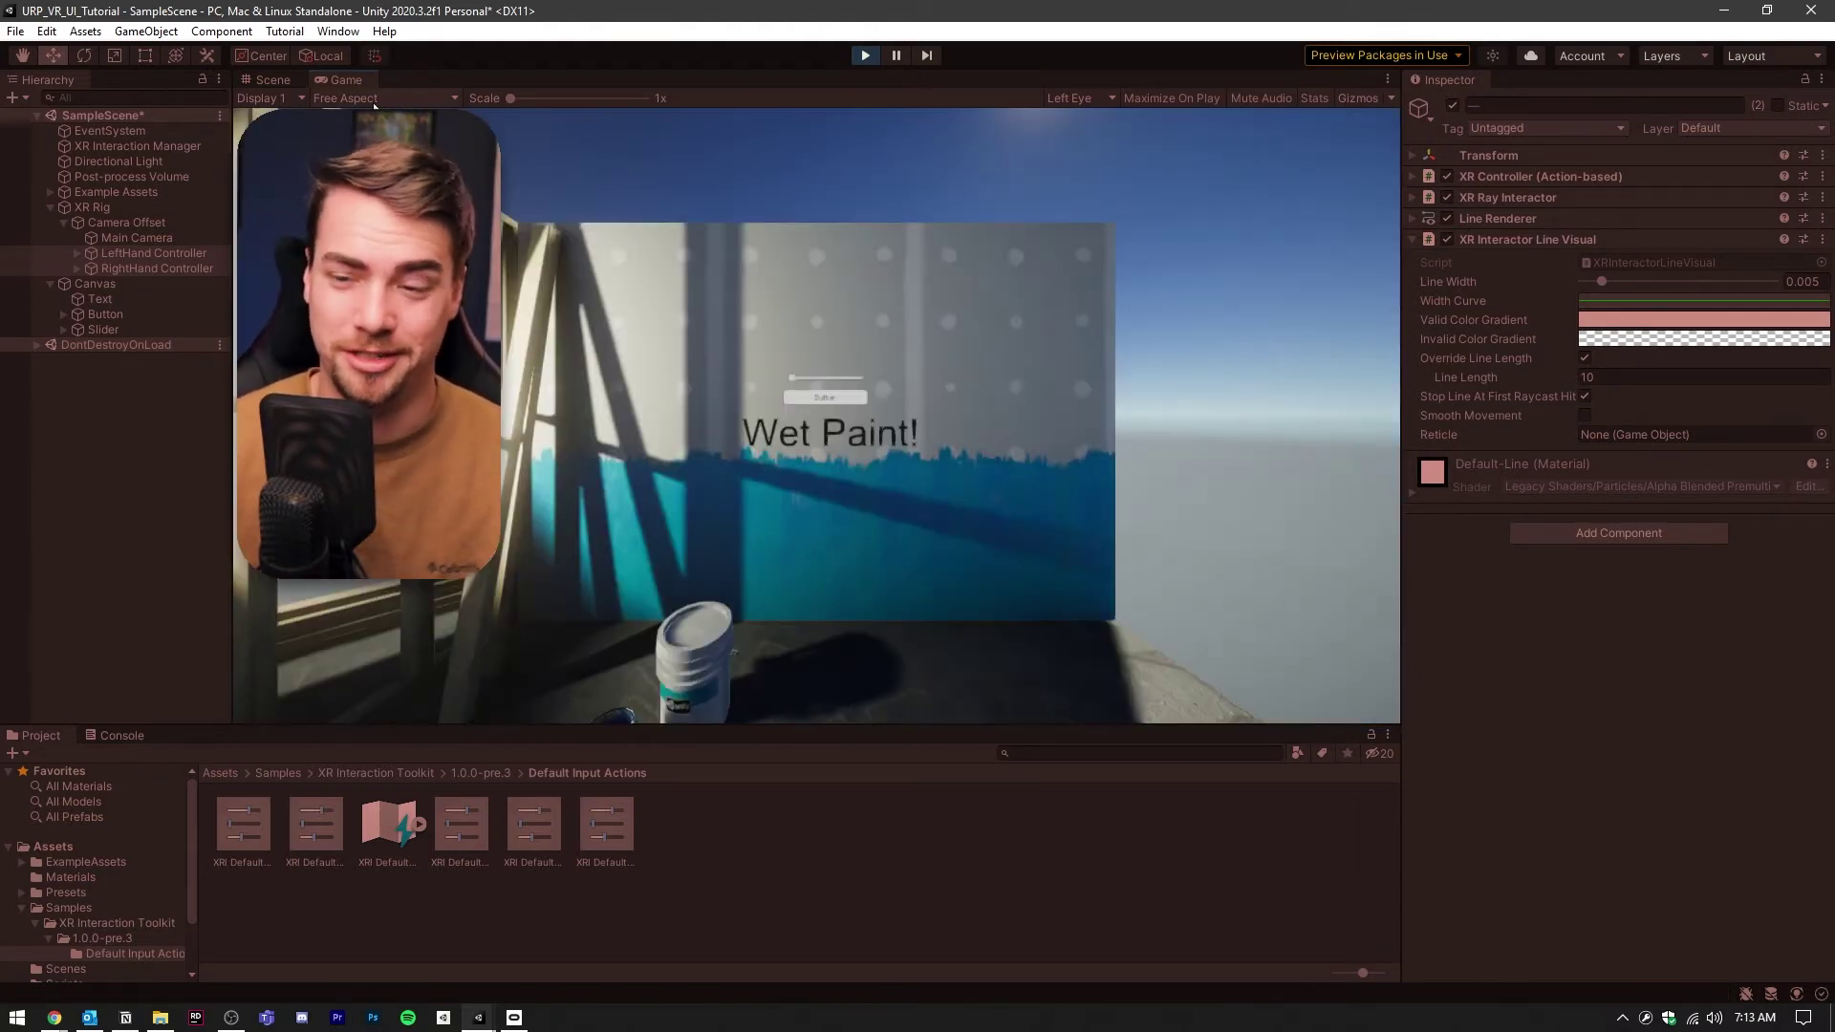
key(ctrl+p)
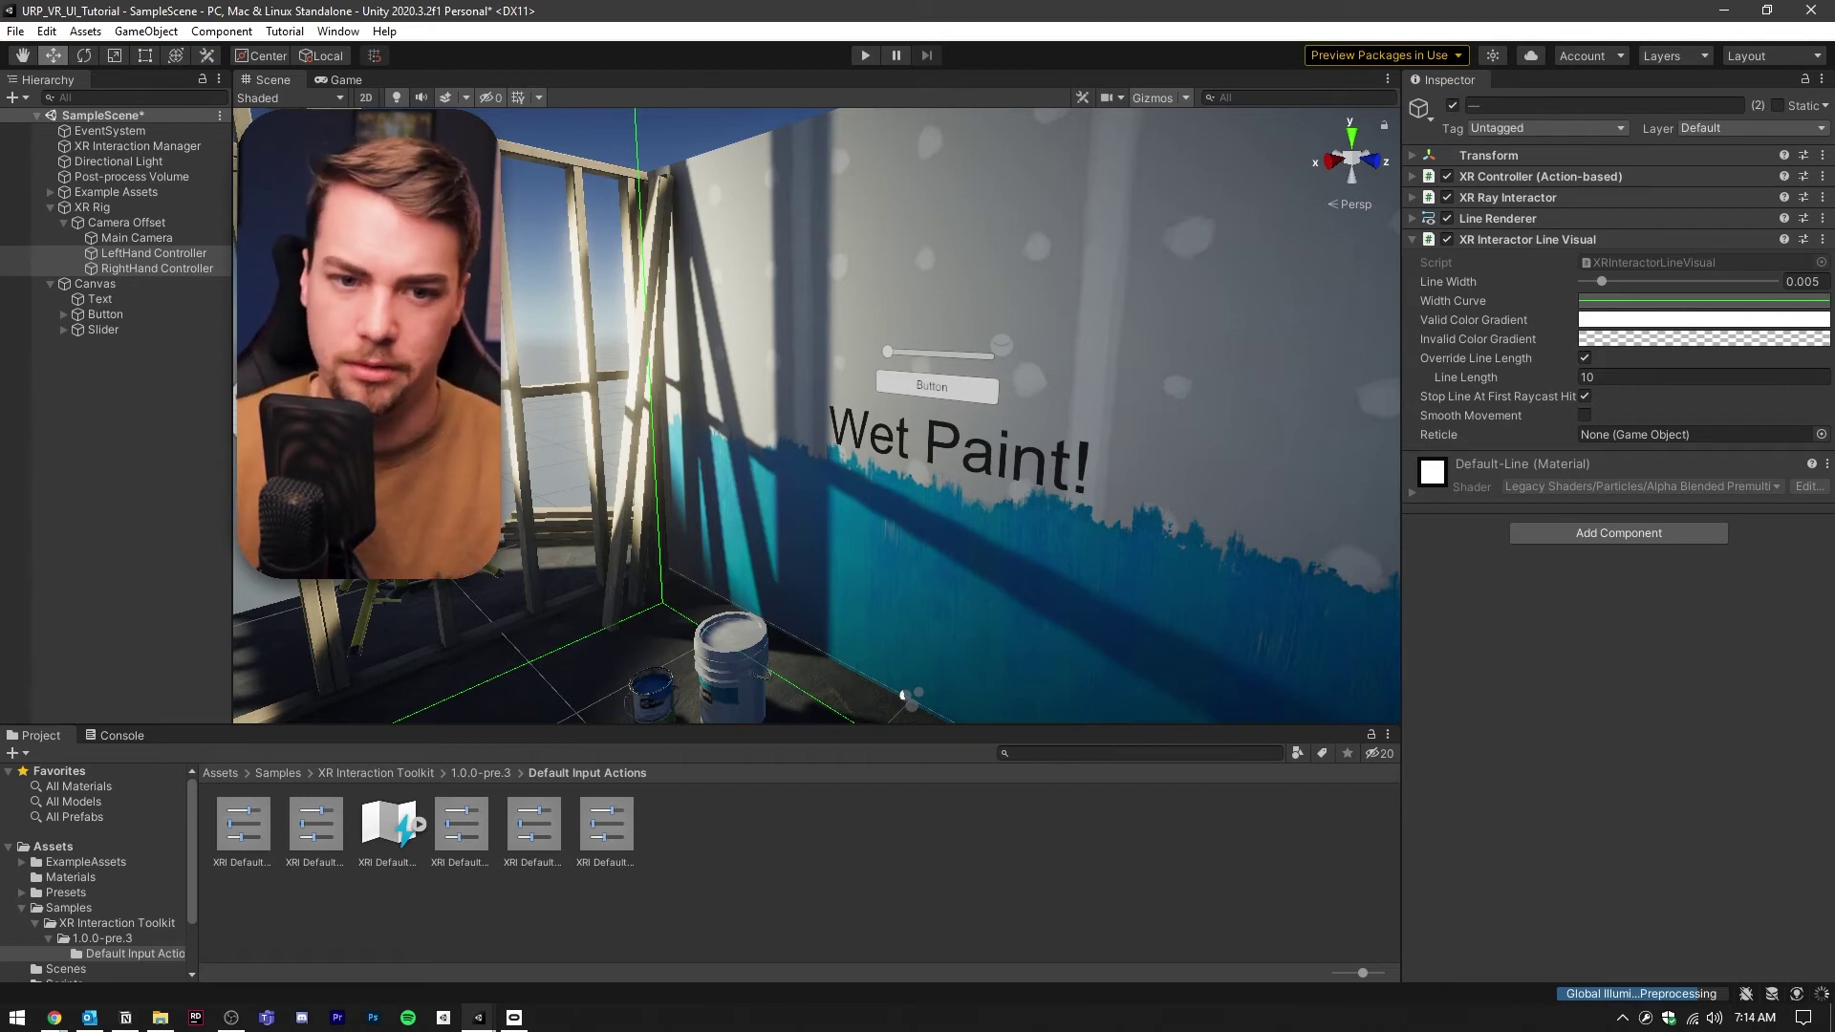
click(123, 389)
Create an empty root object named 'Tablet'.
right_click(123, 390)
click(220, 620)
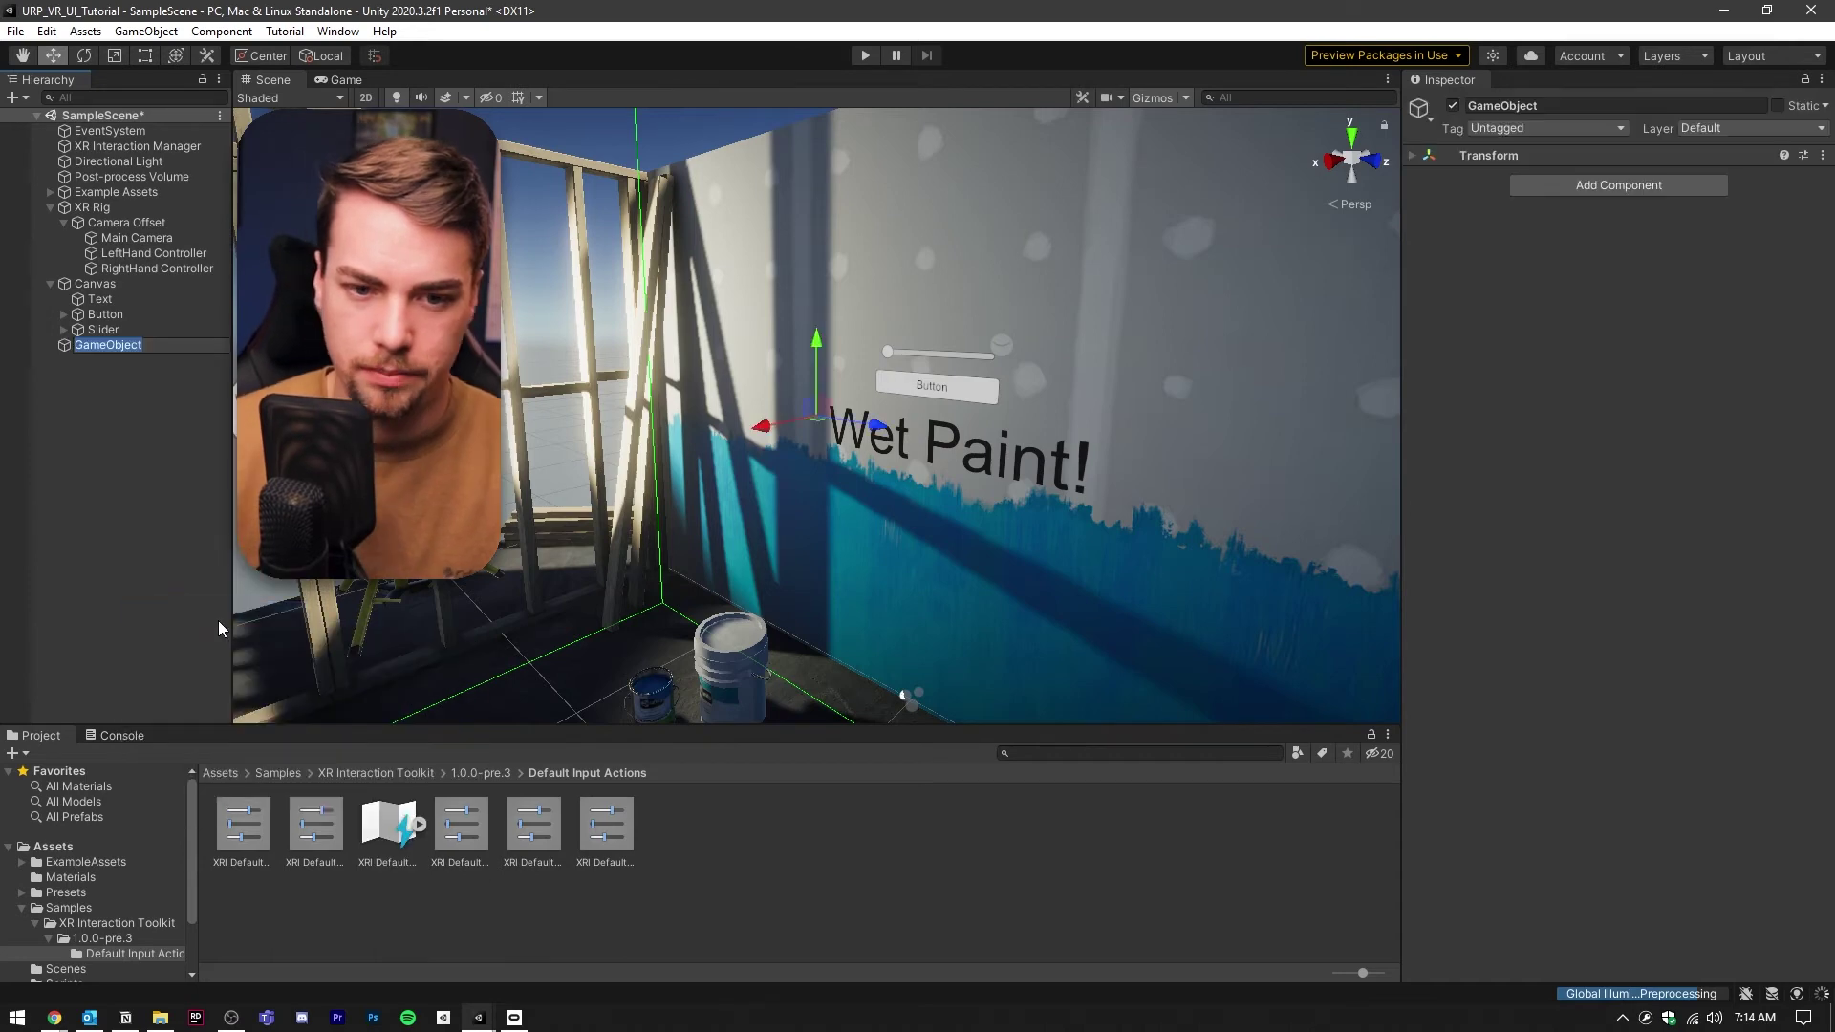
text(Tablet)
key(Return)
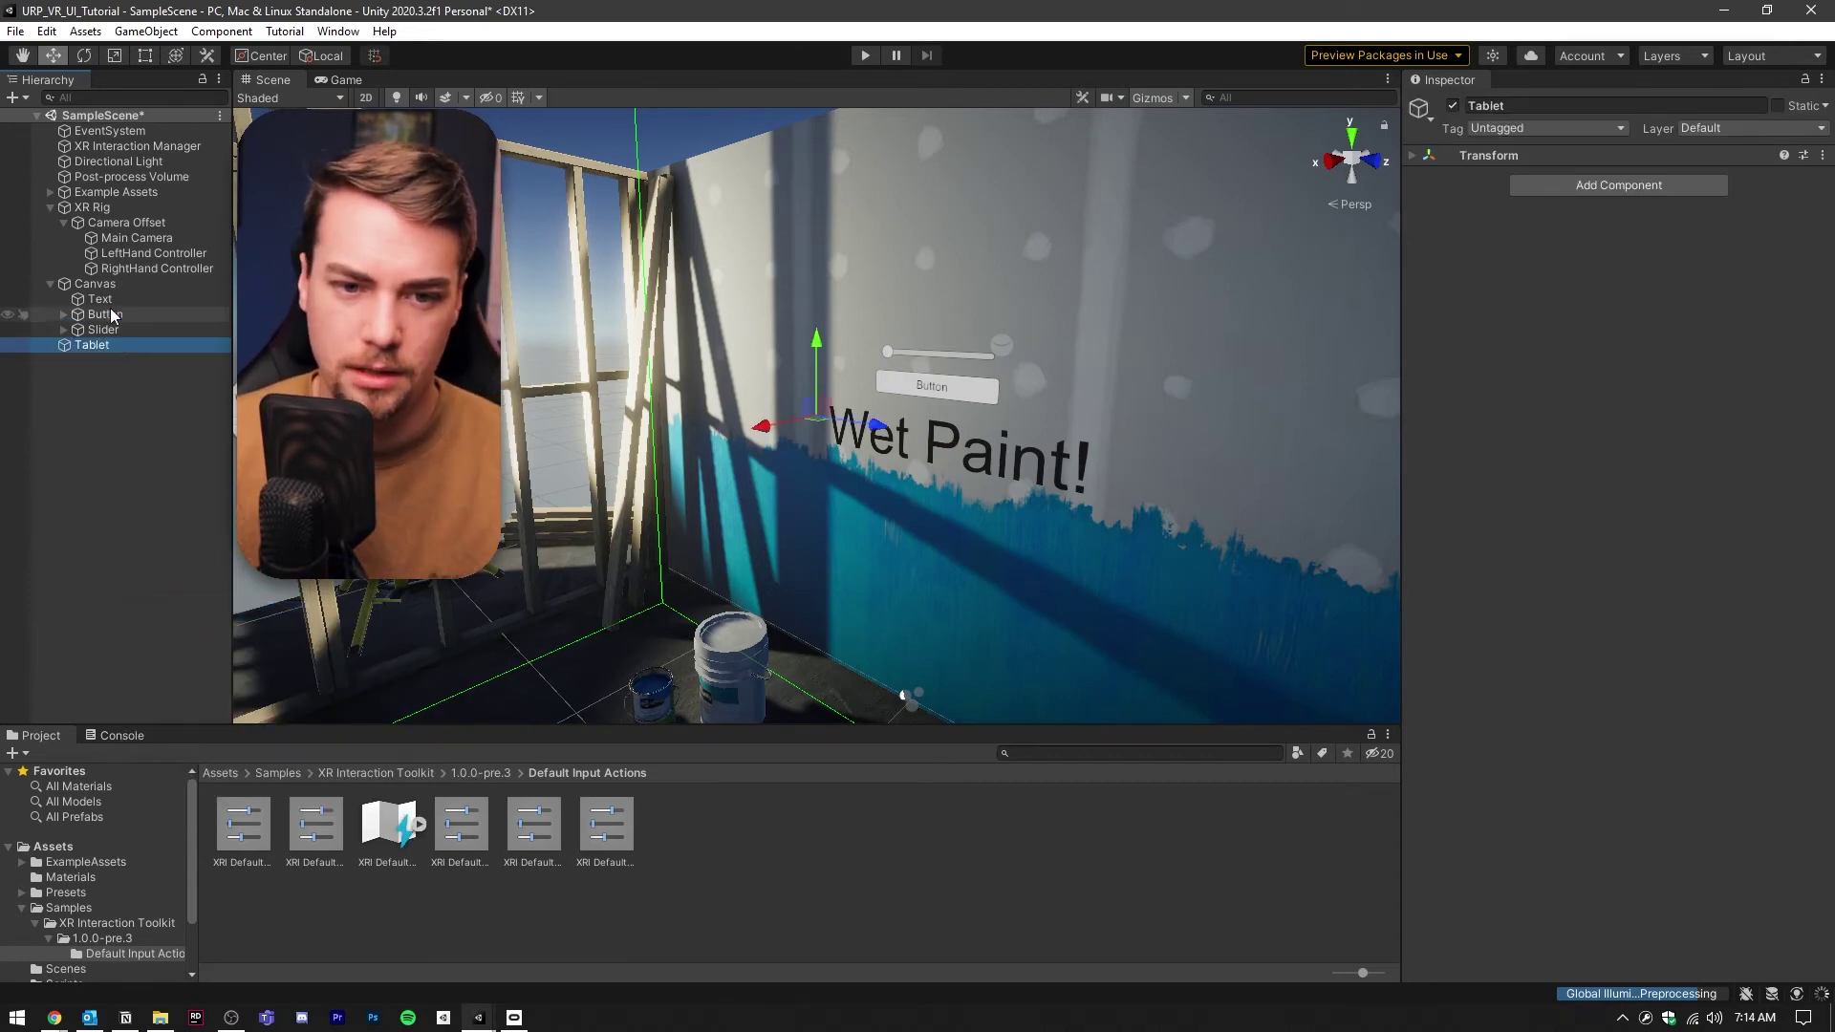
Add a Cube as a child of Tablet and reset Tablet's transform.
right_click(100, 345)
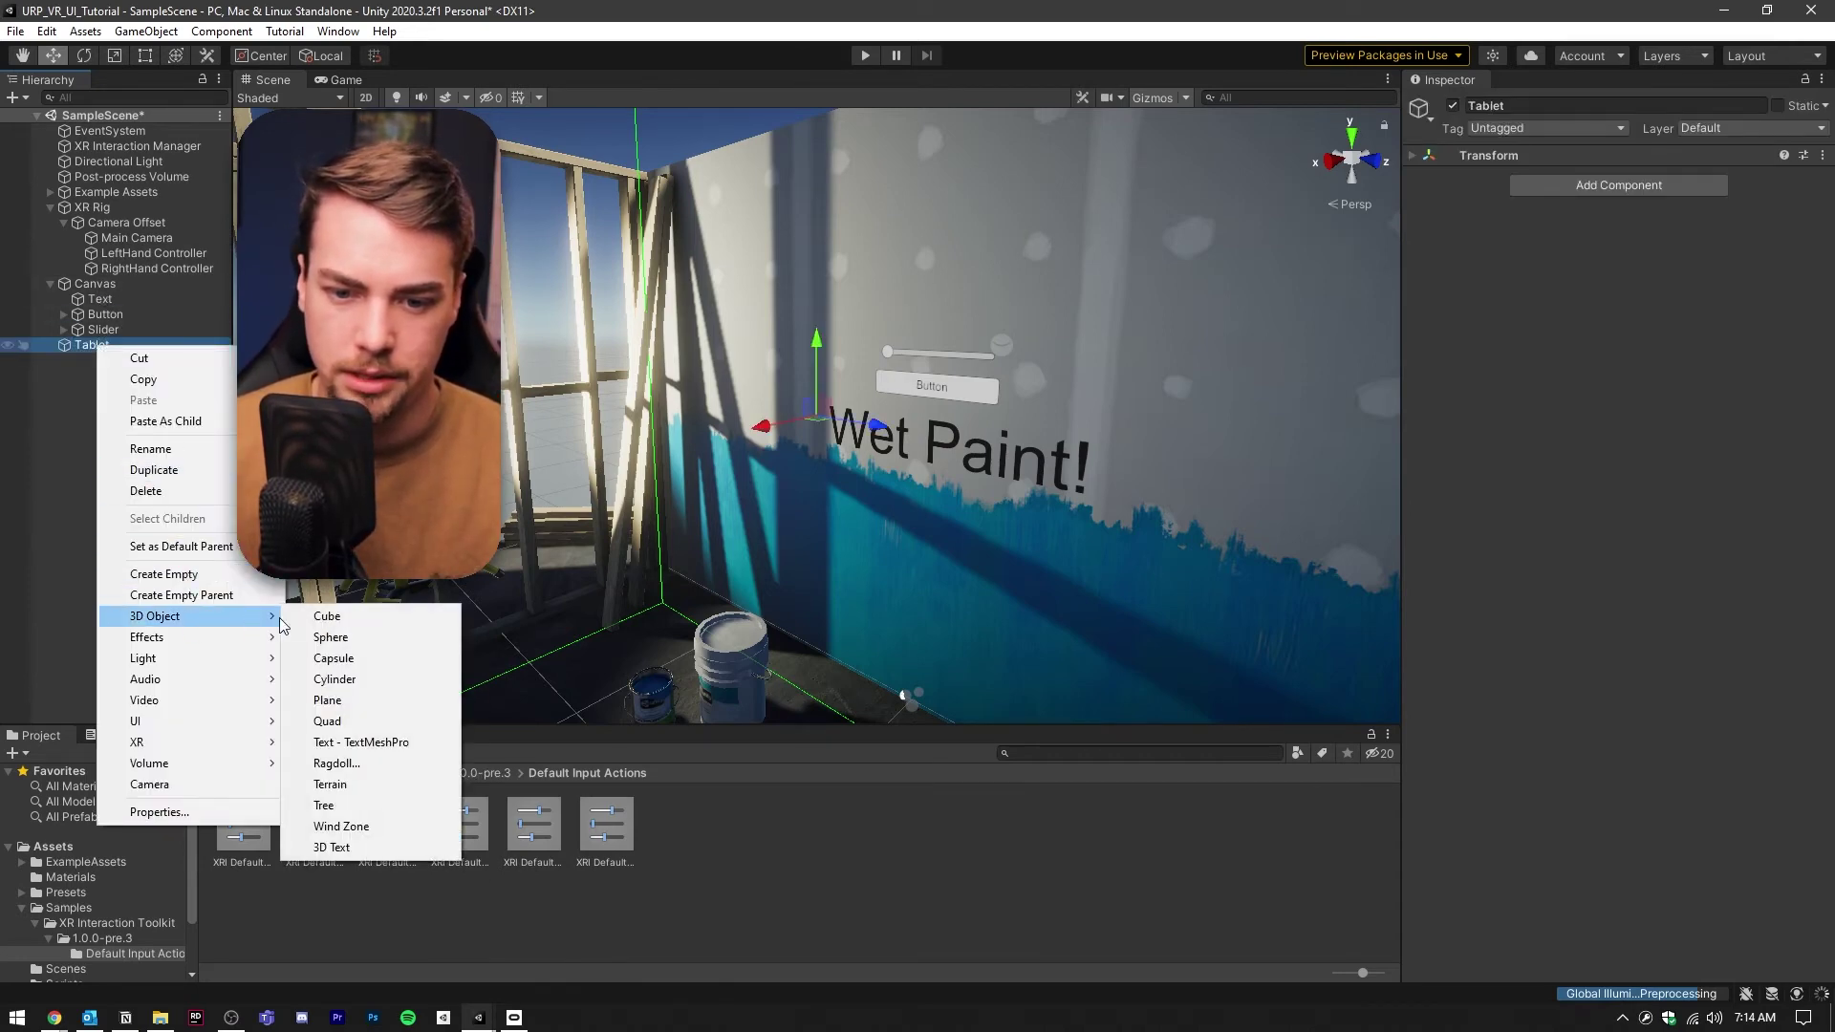
click(327, 617)
right_click(142, 346)
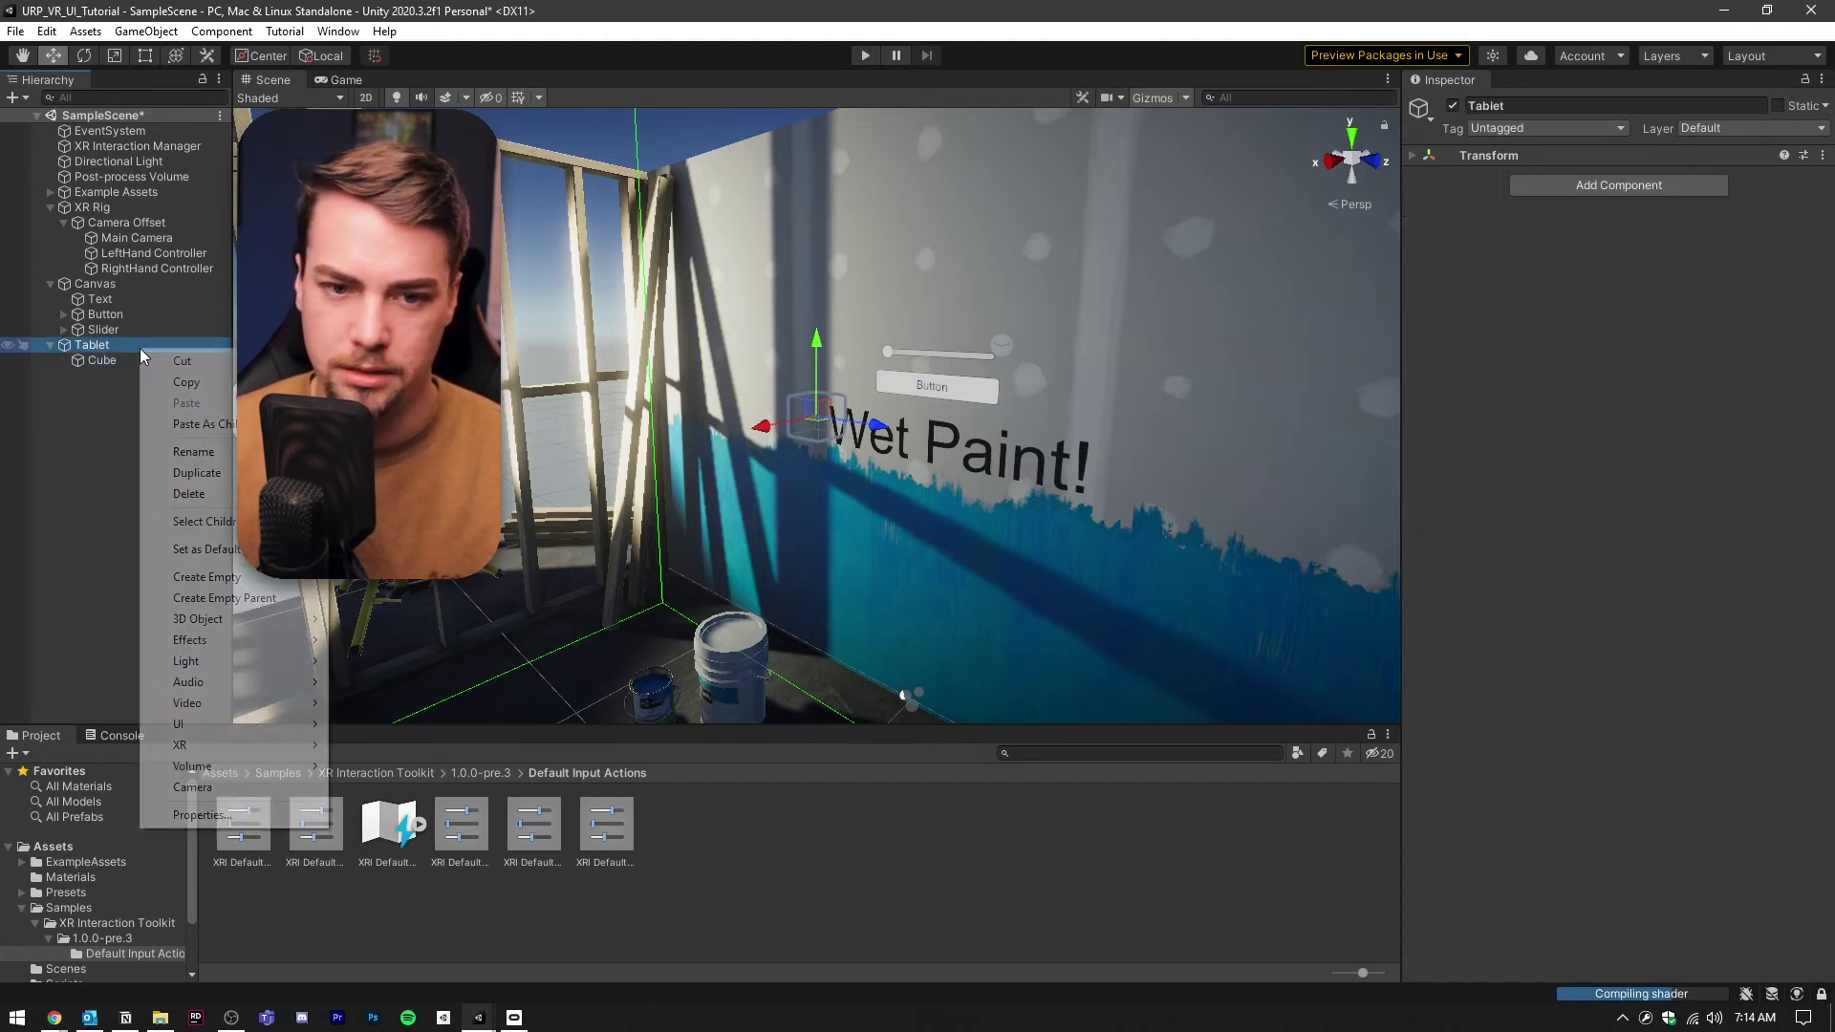
click(1464, 162)
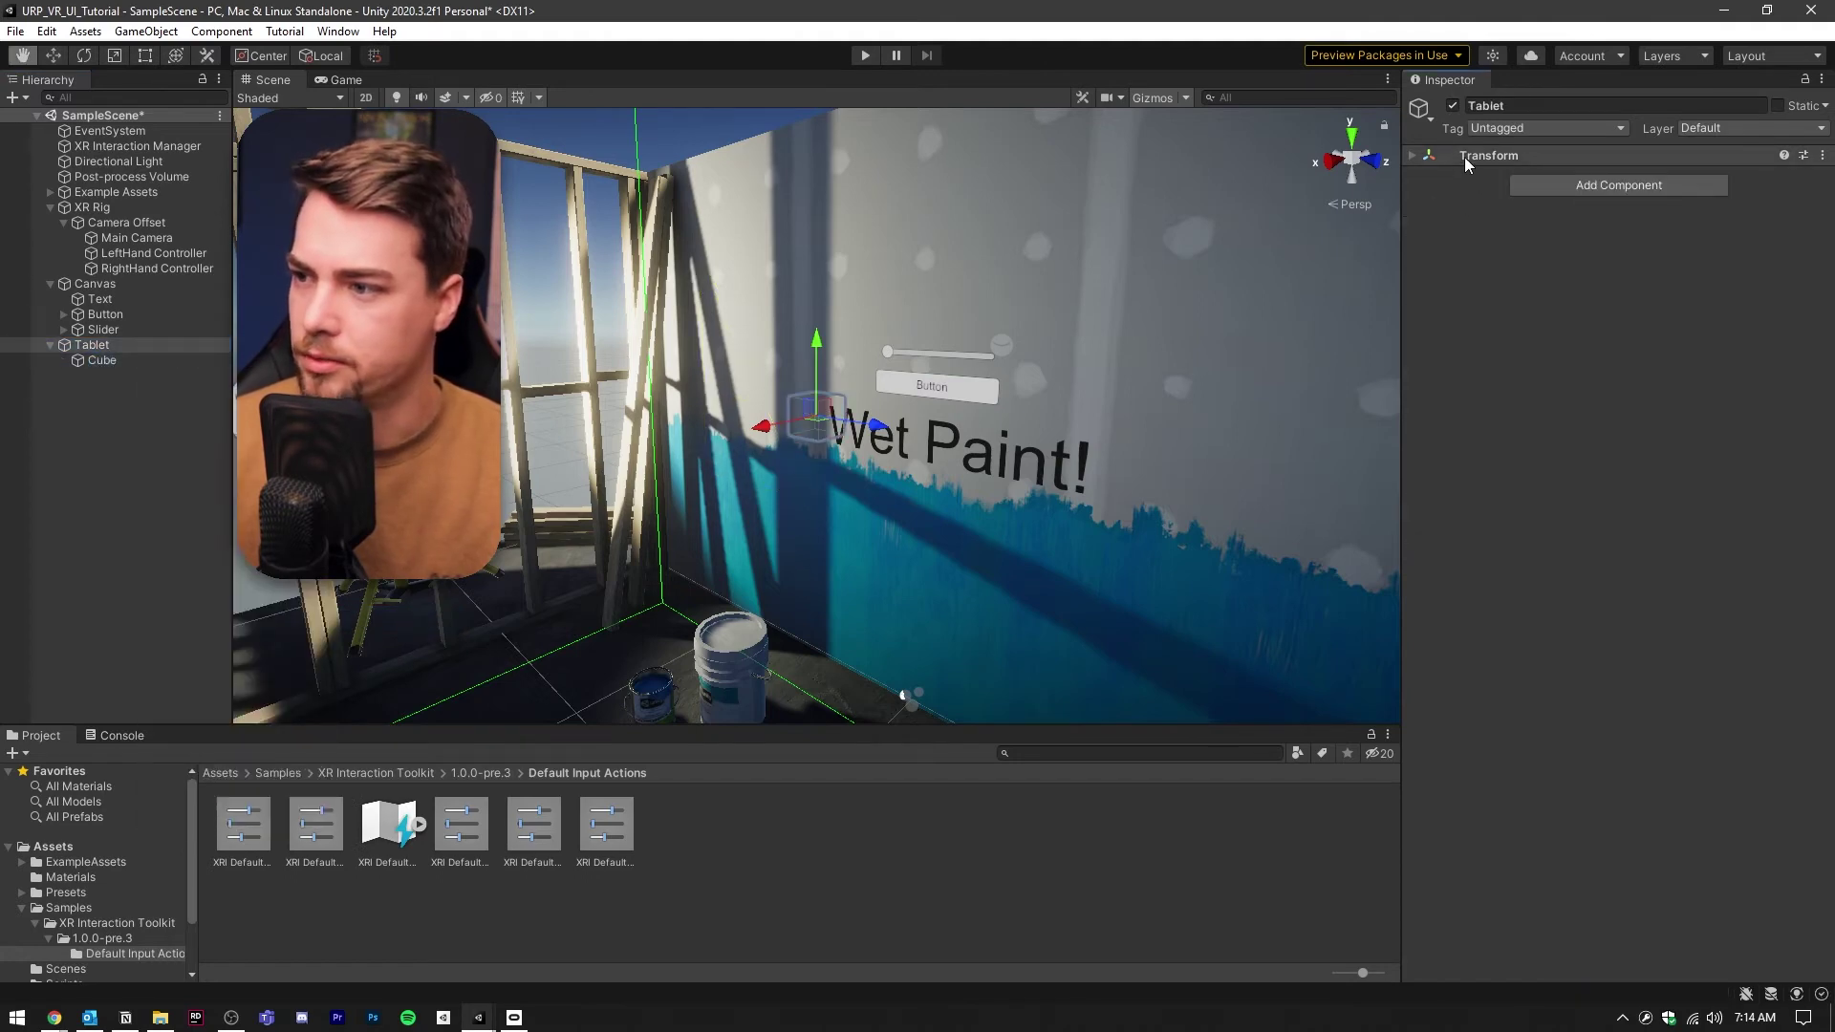
right_click(1465, 156)
click(1491, 165)
double_click(92, 345)
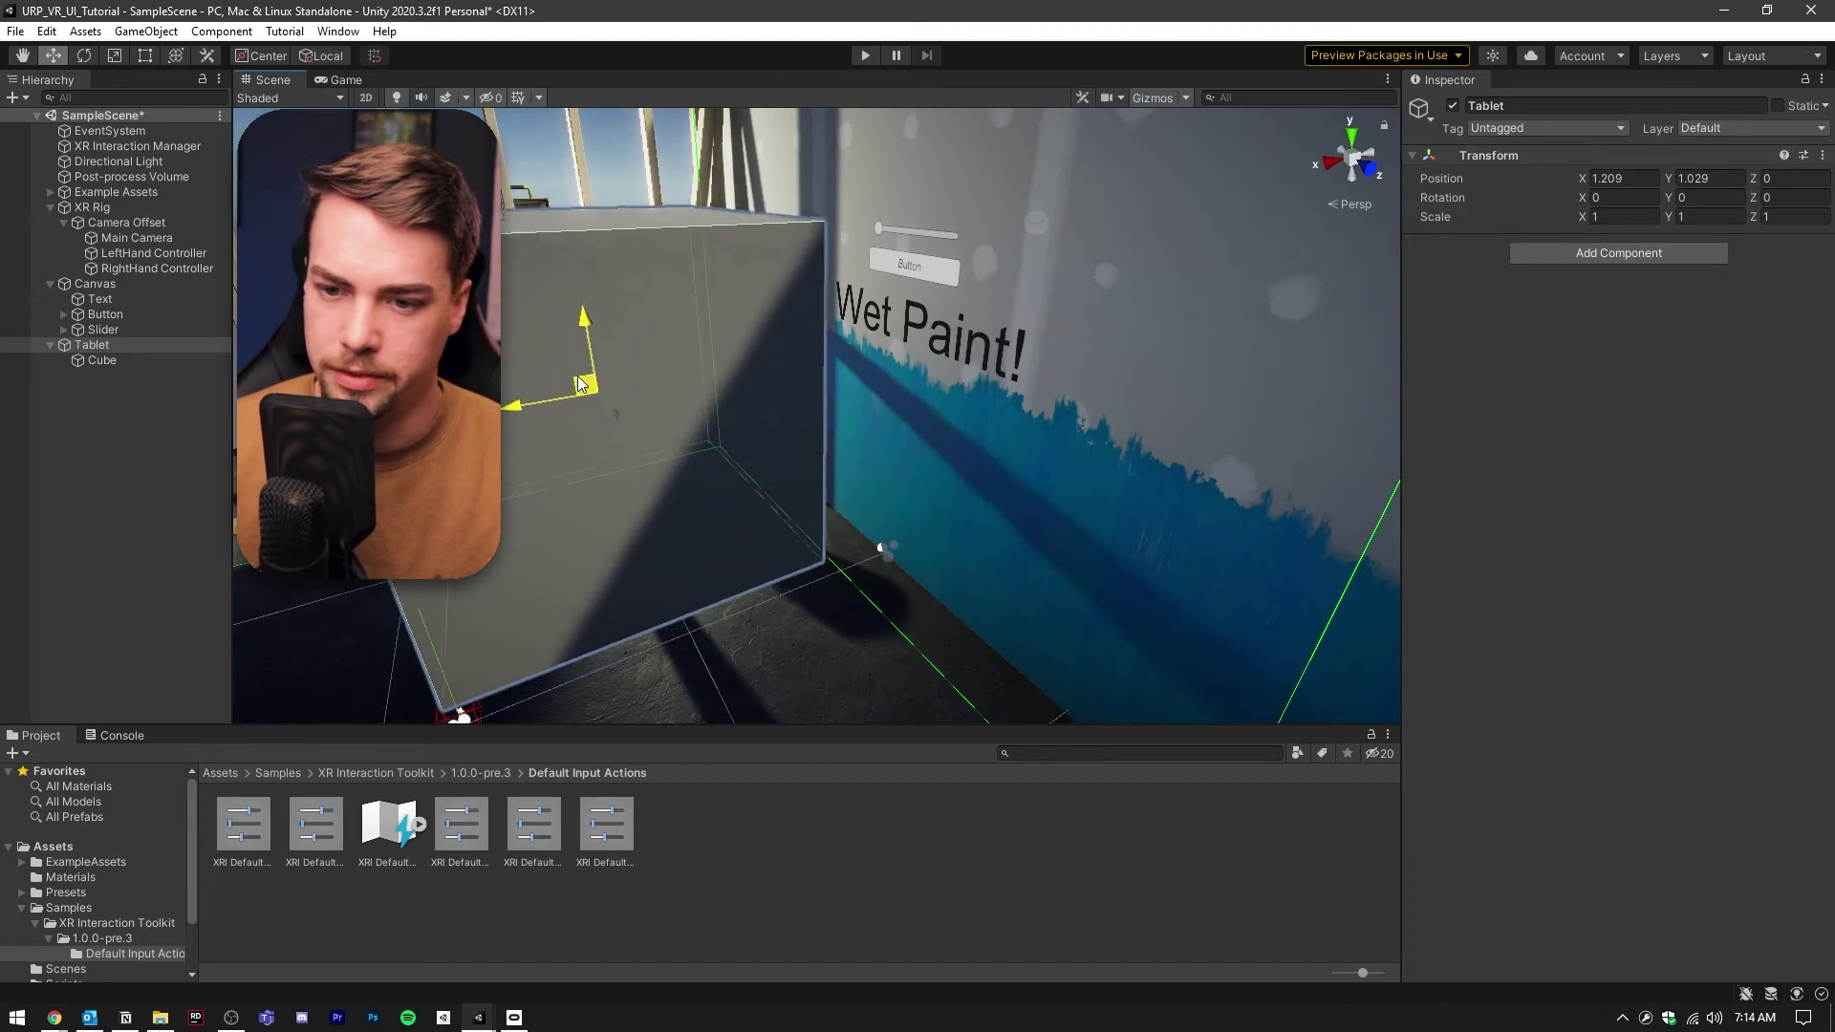
alt+drag(727, 382, 689, 411)
Scale the Cube to 0.01 × 0.5 × 0.4 to form a thin panel.
double_click(101, 360)
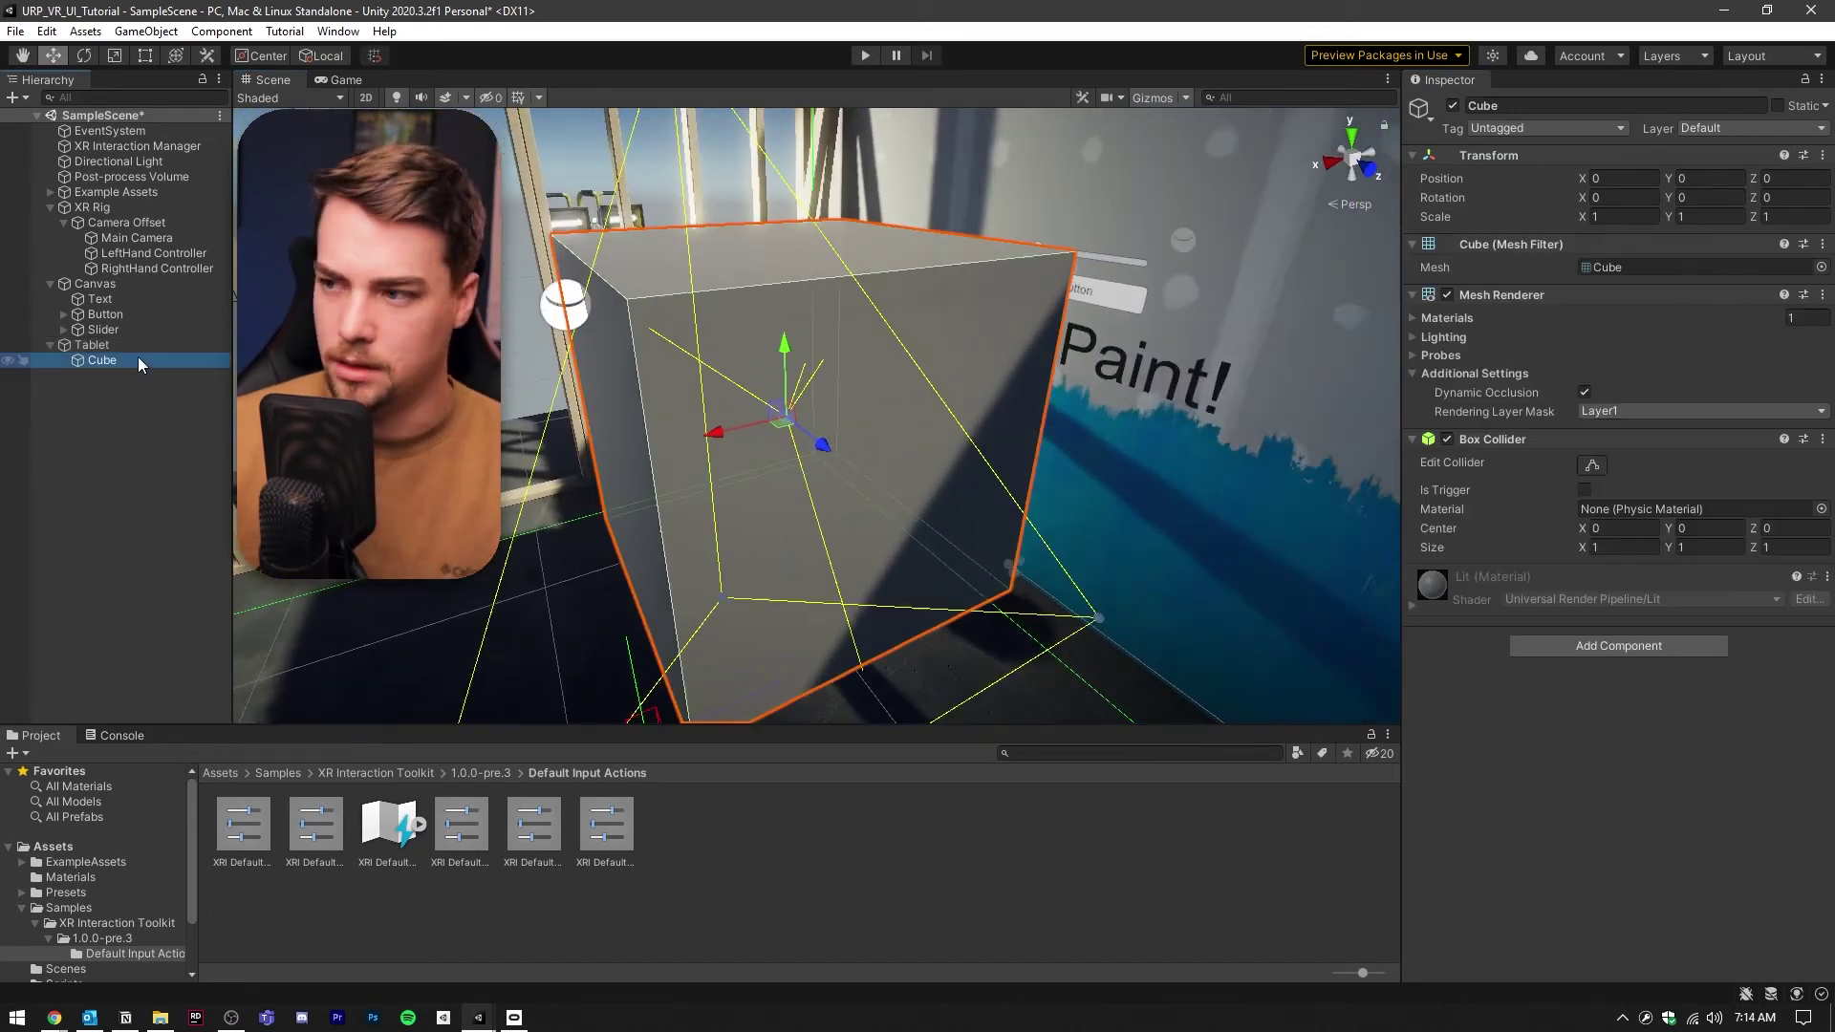
click(1630, 217)
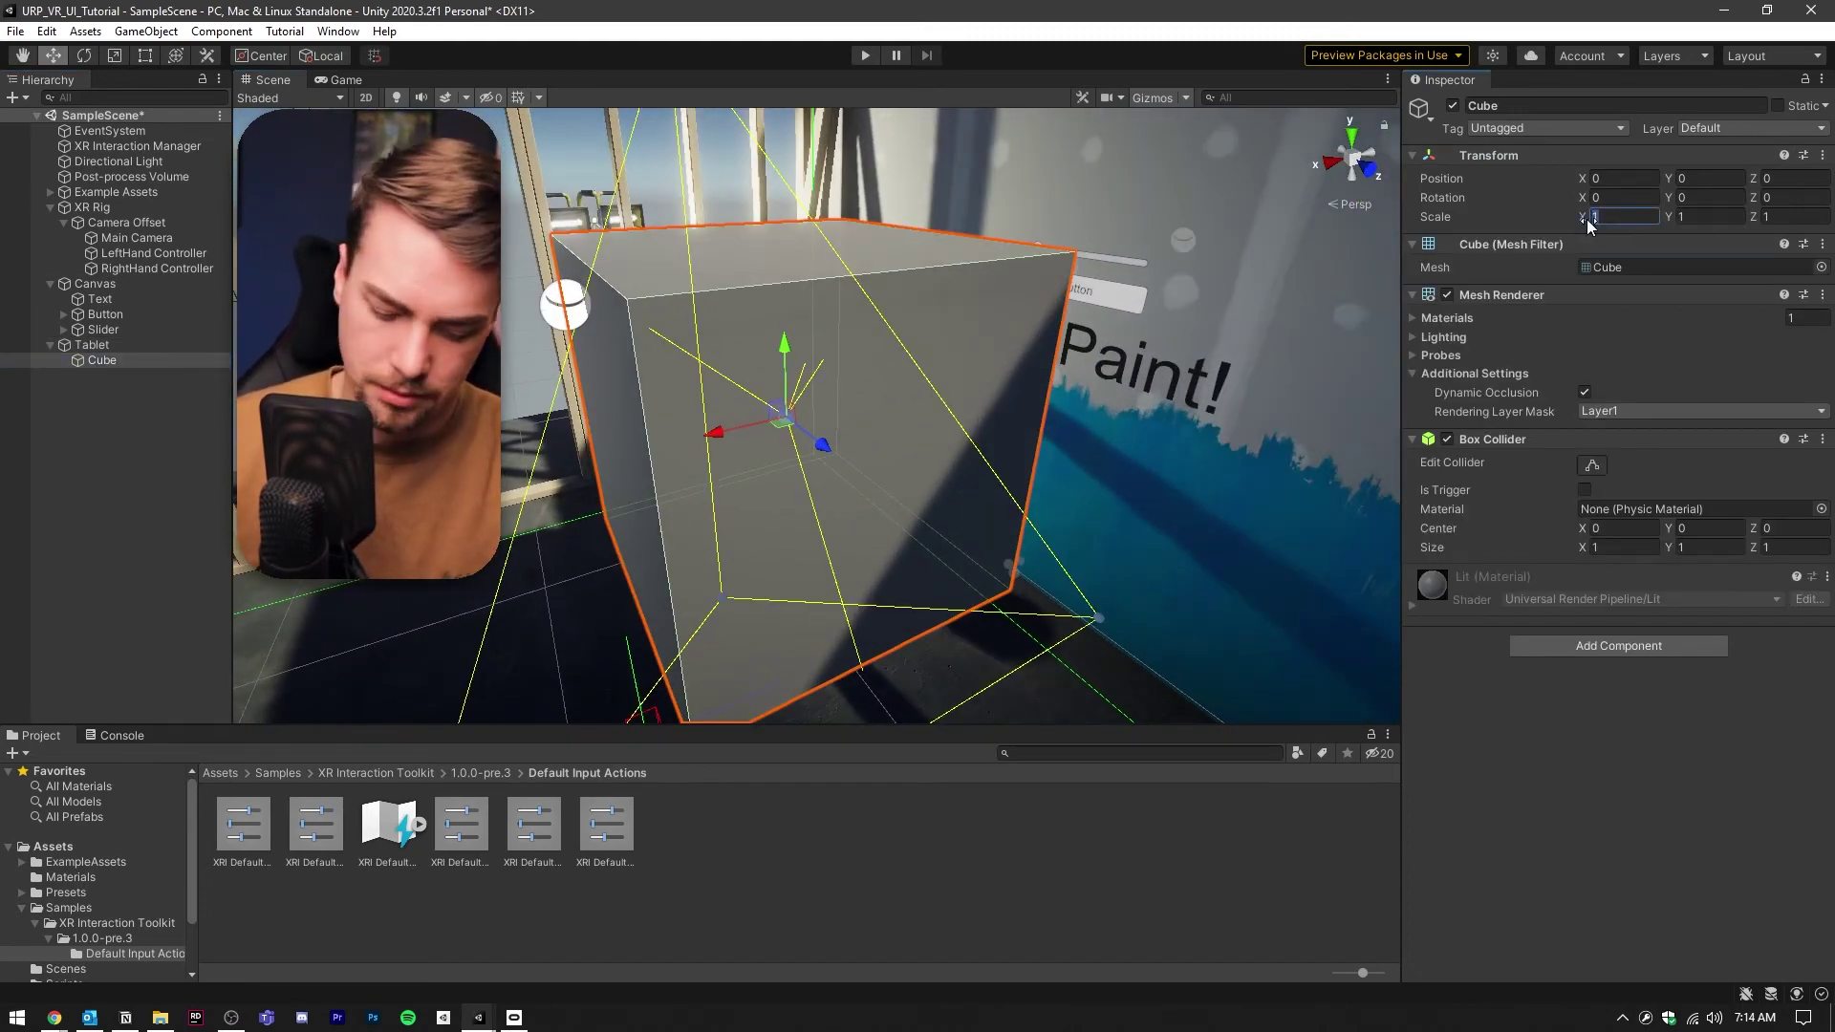
text(.01)
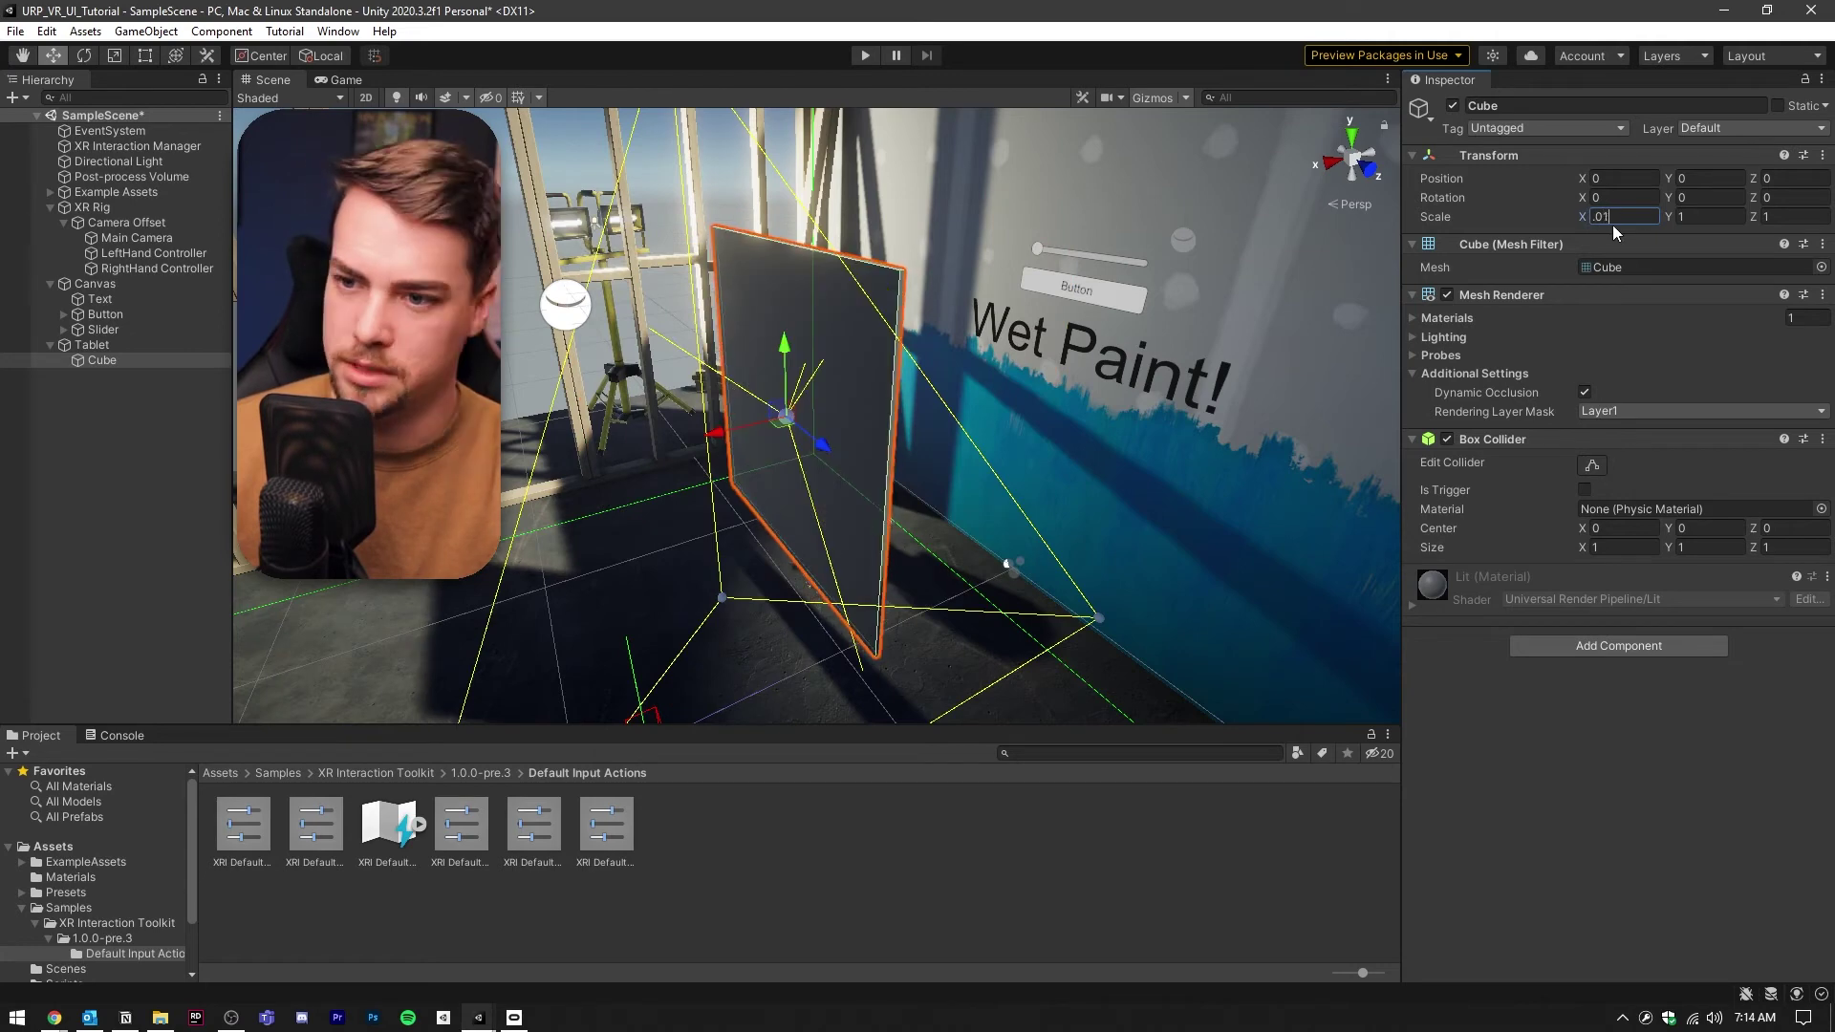
click(1706, 218)
text(.5)
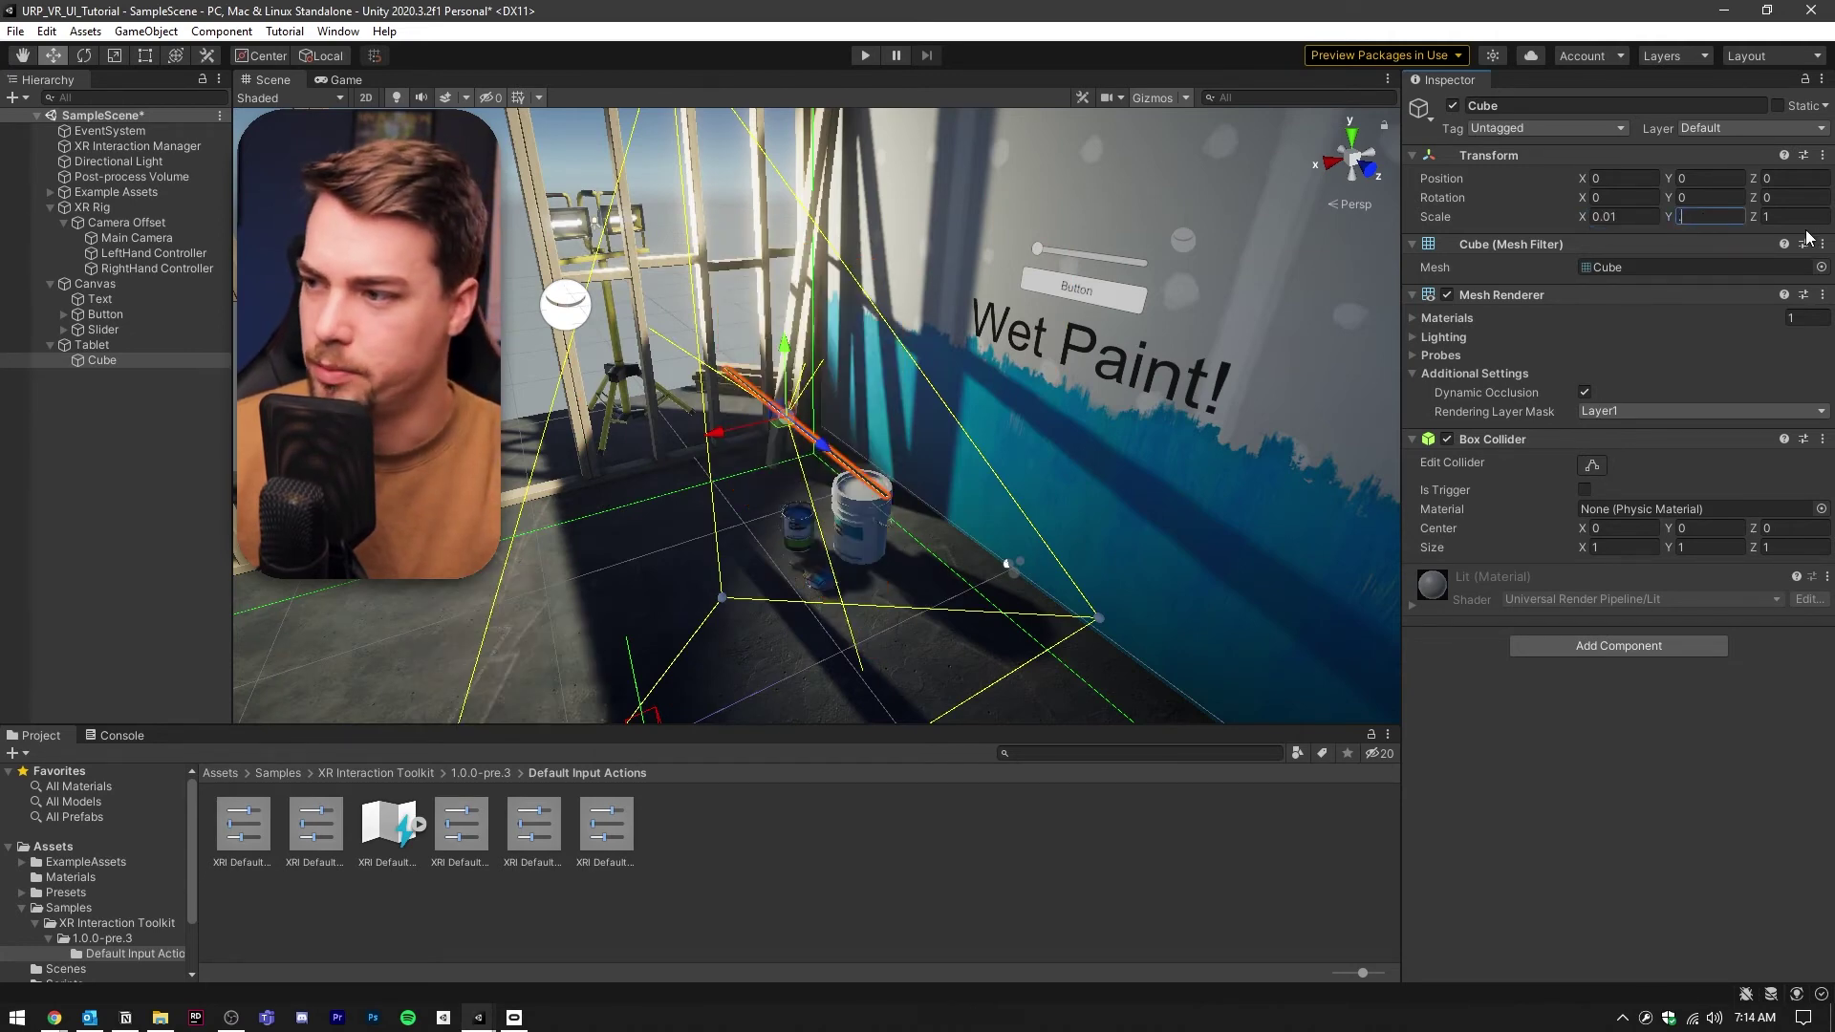
click(1797, 218)
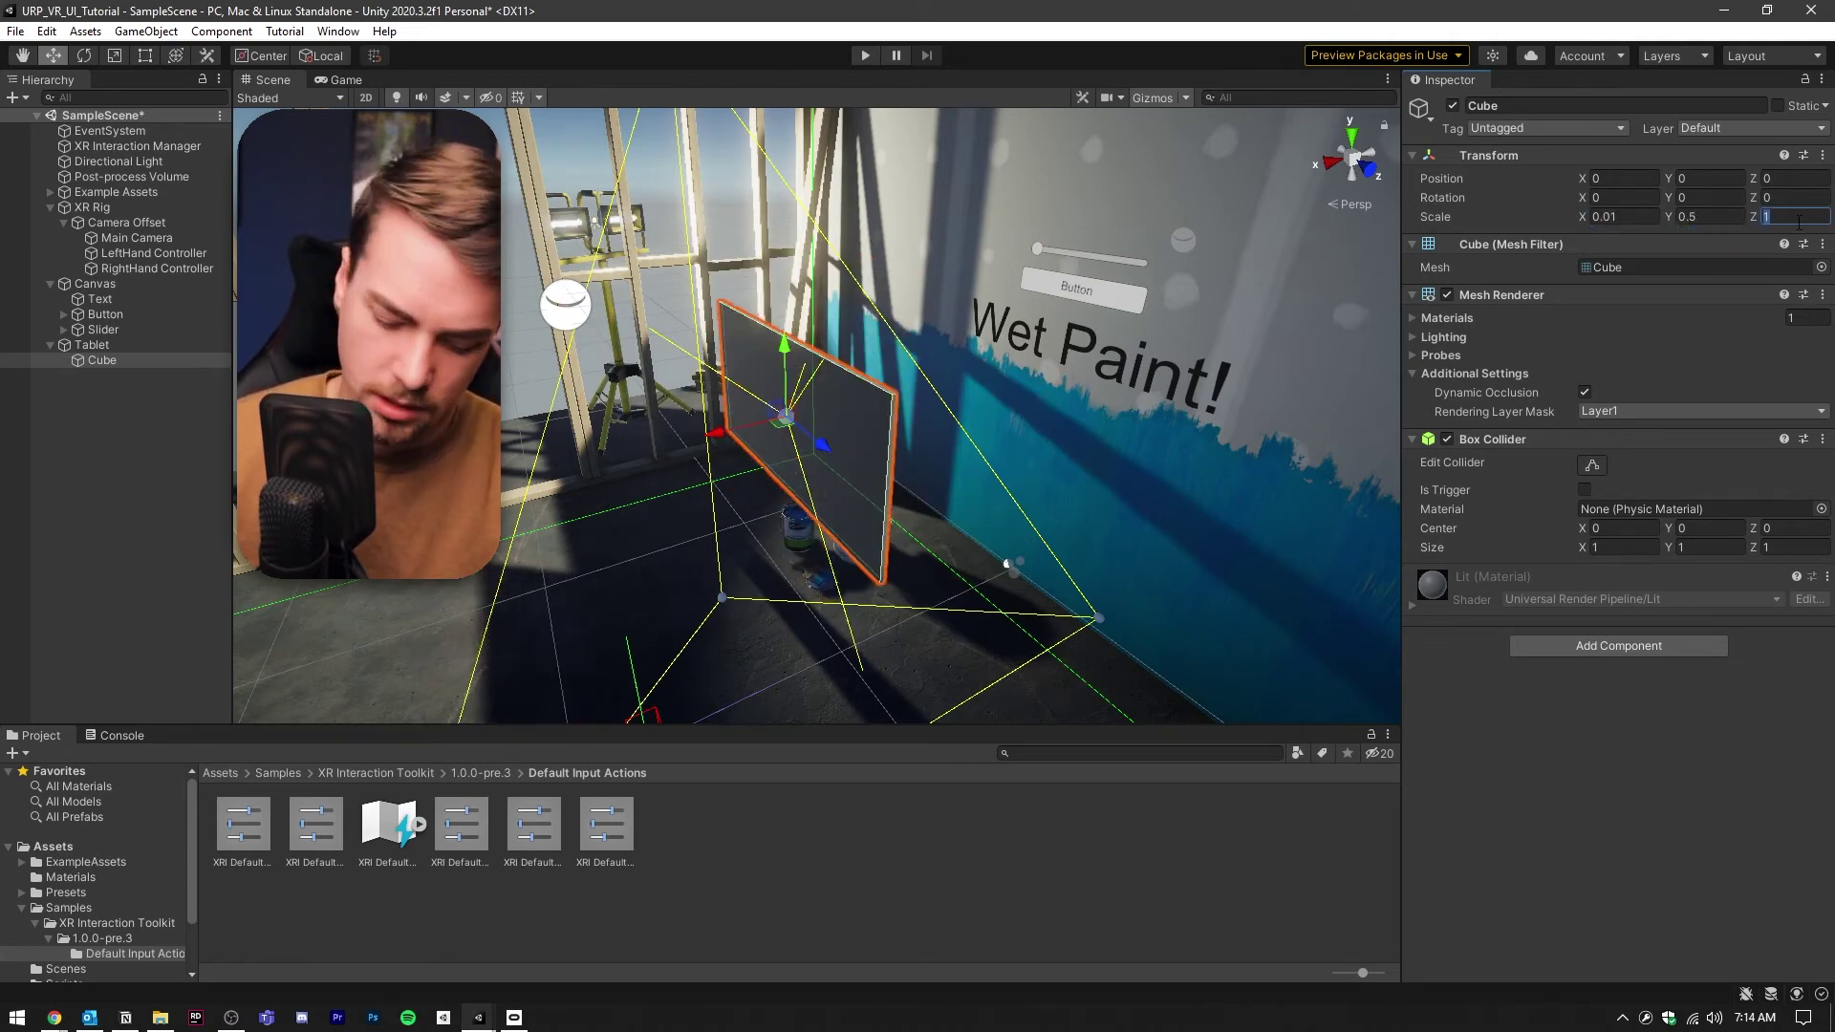
key(BackSpace)
text(.4)
right_drag(1028, 364, 1090, 333)
Duplicate the Canvas, parent the copy under Tablet, set Pos X 0 and slide it onto the panel.
click(96, 284)
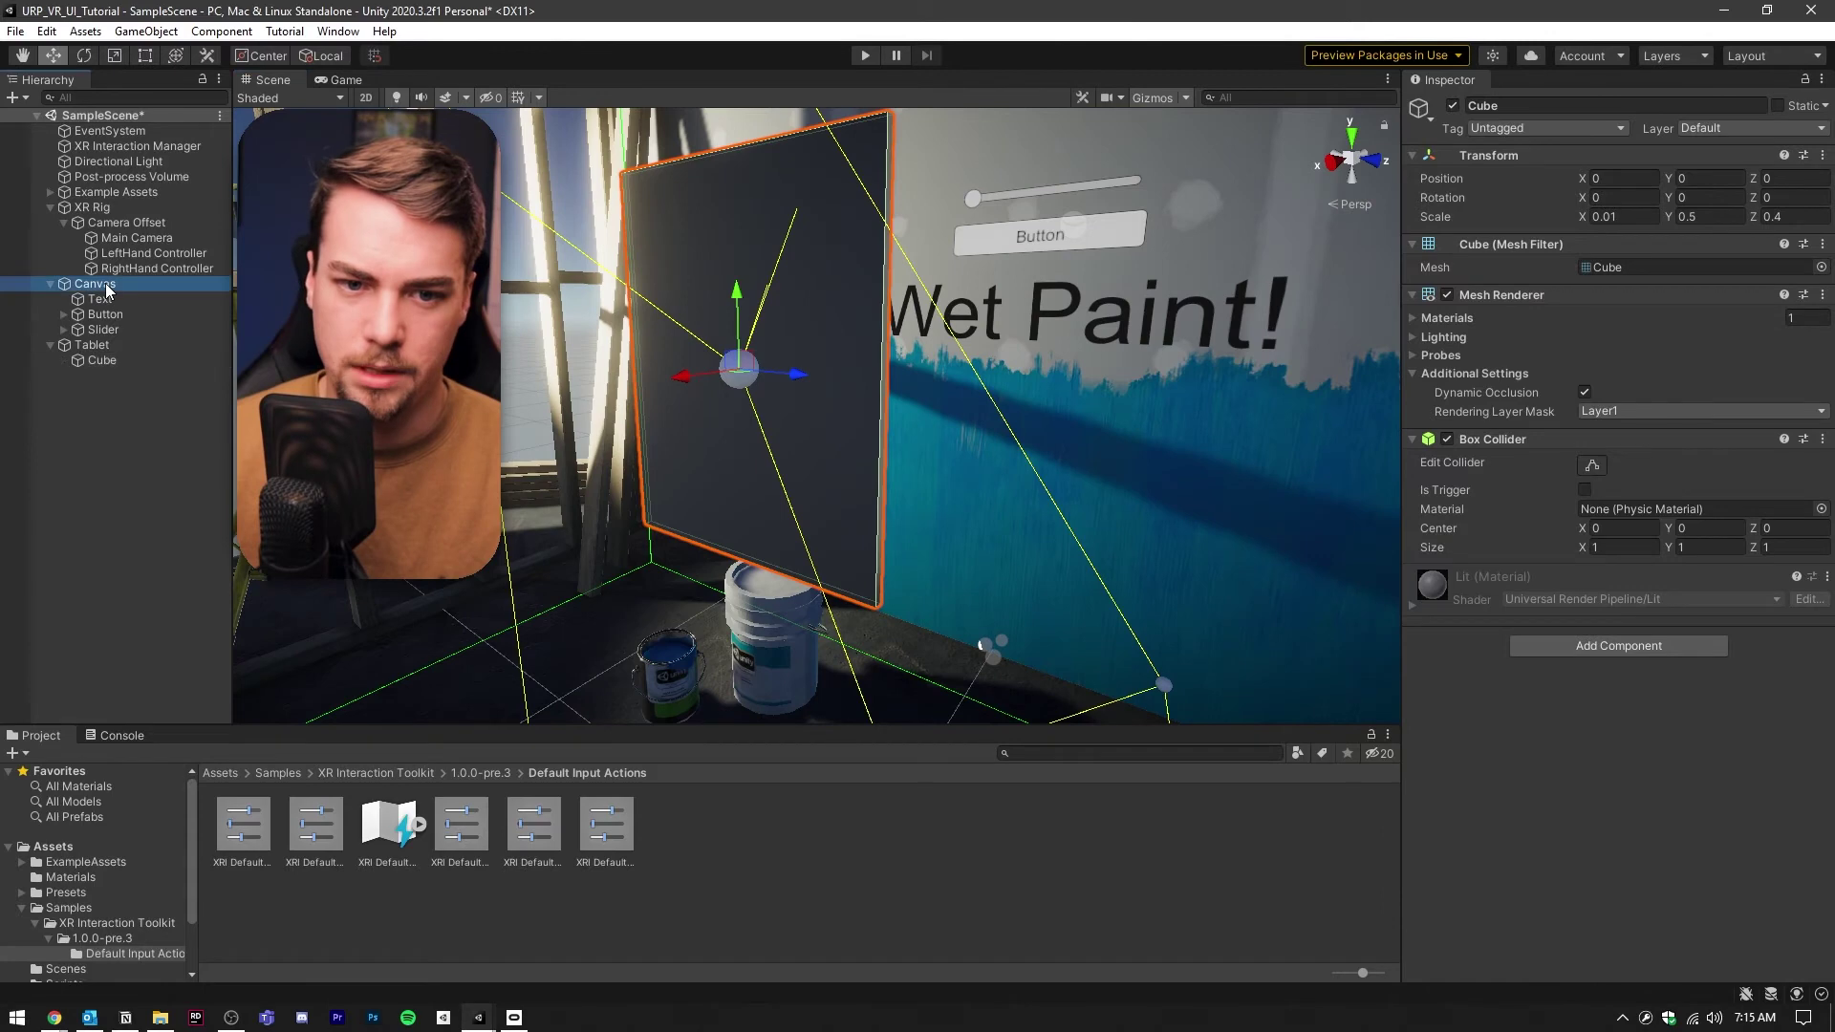
key(ctrl+d)
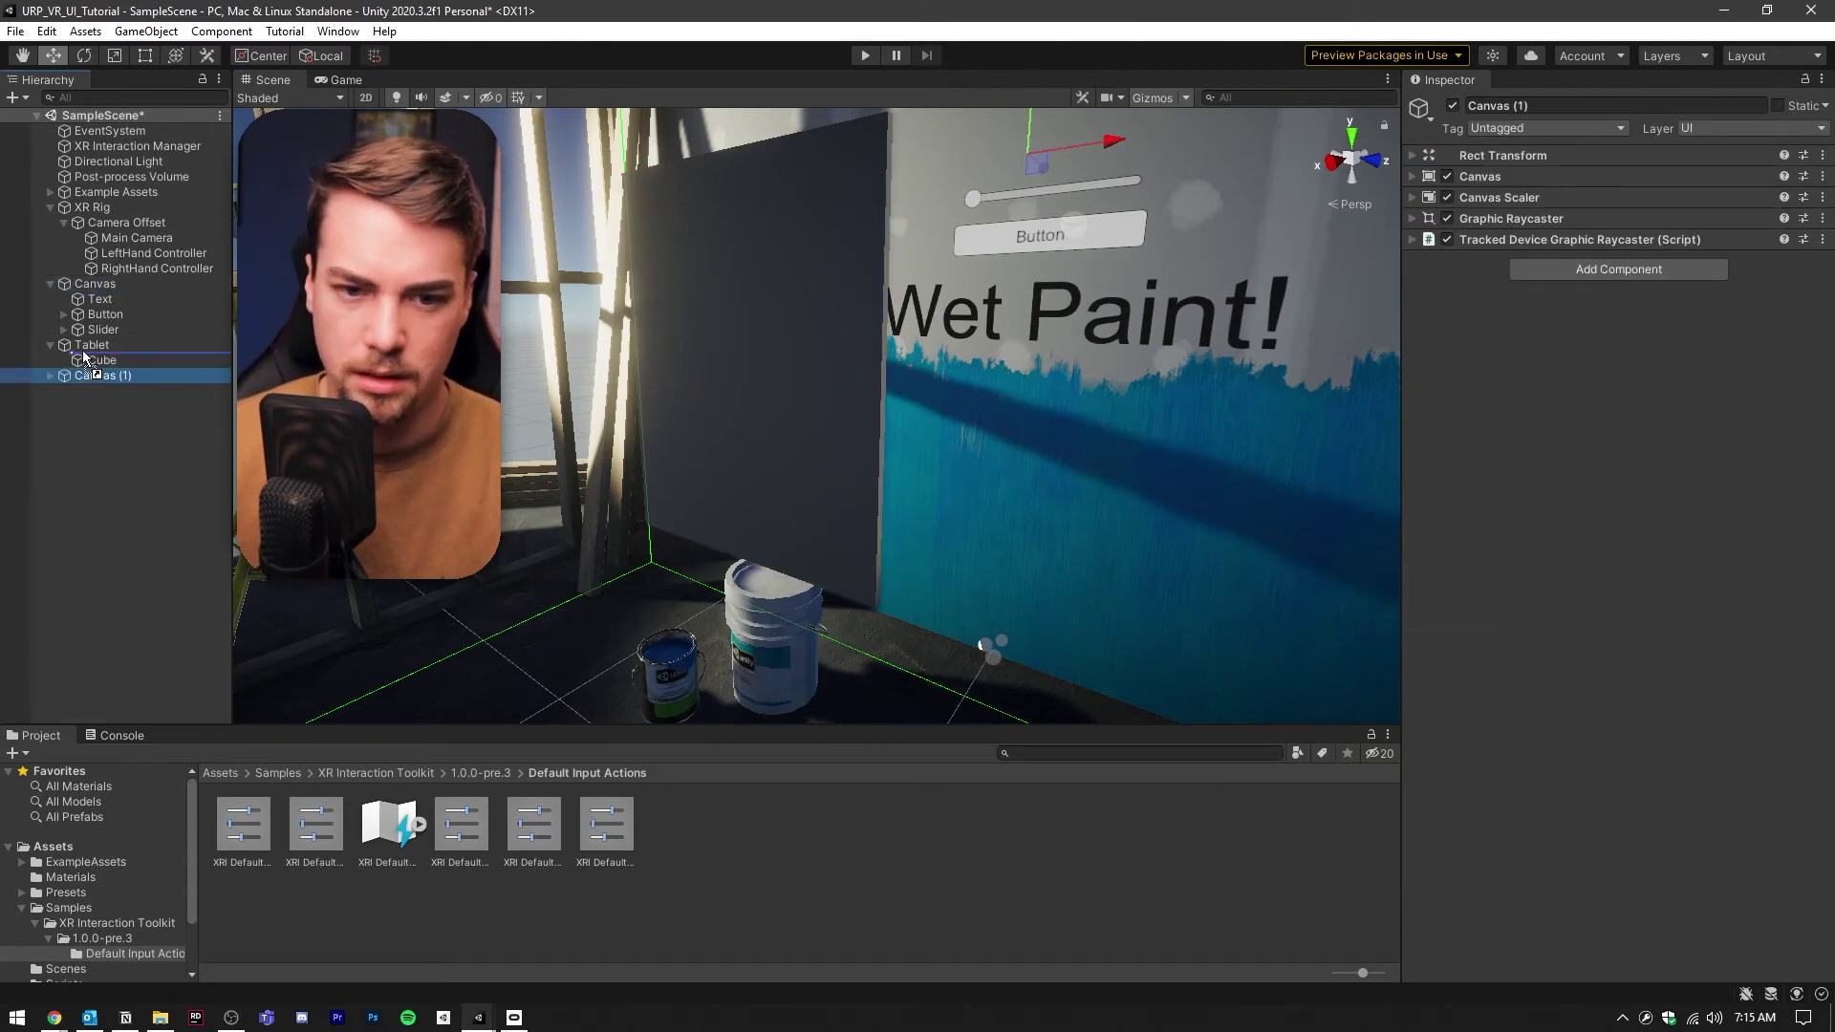
drag(84, 356, 88, 348)
click(1492, 155)
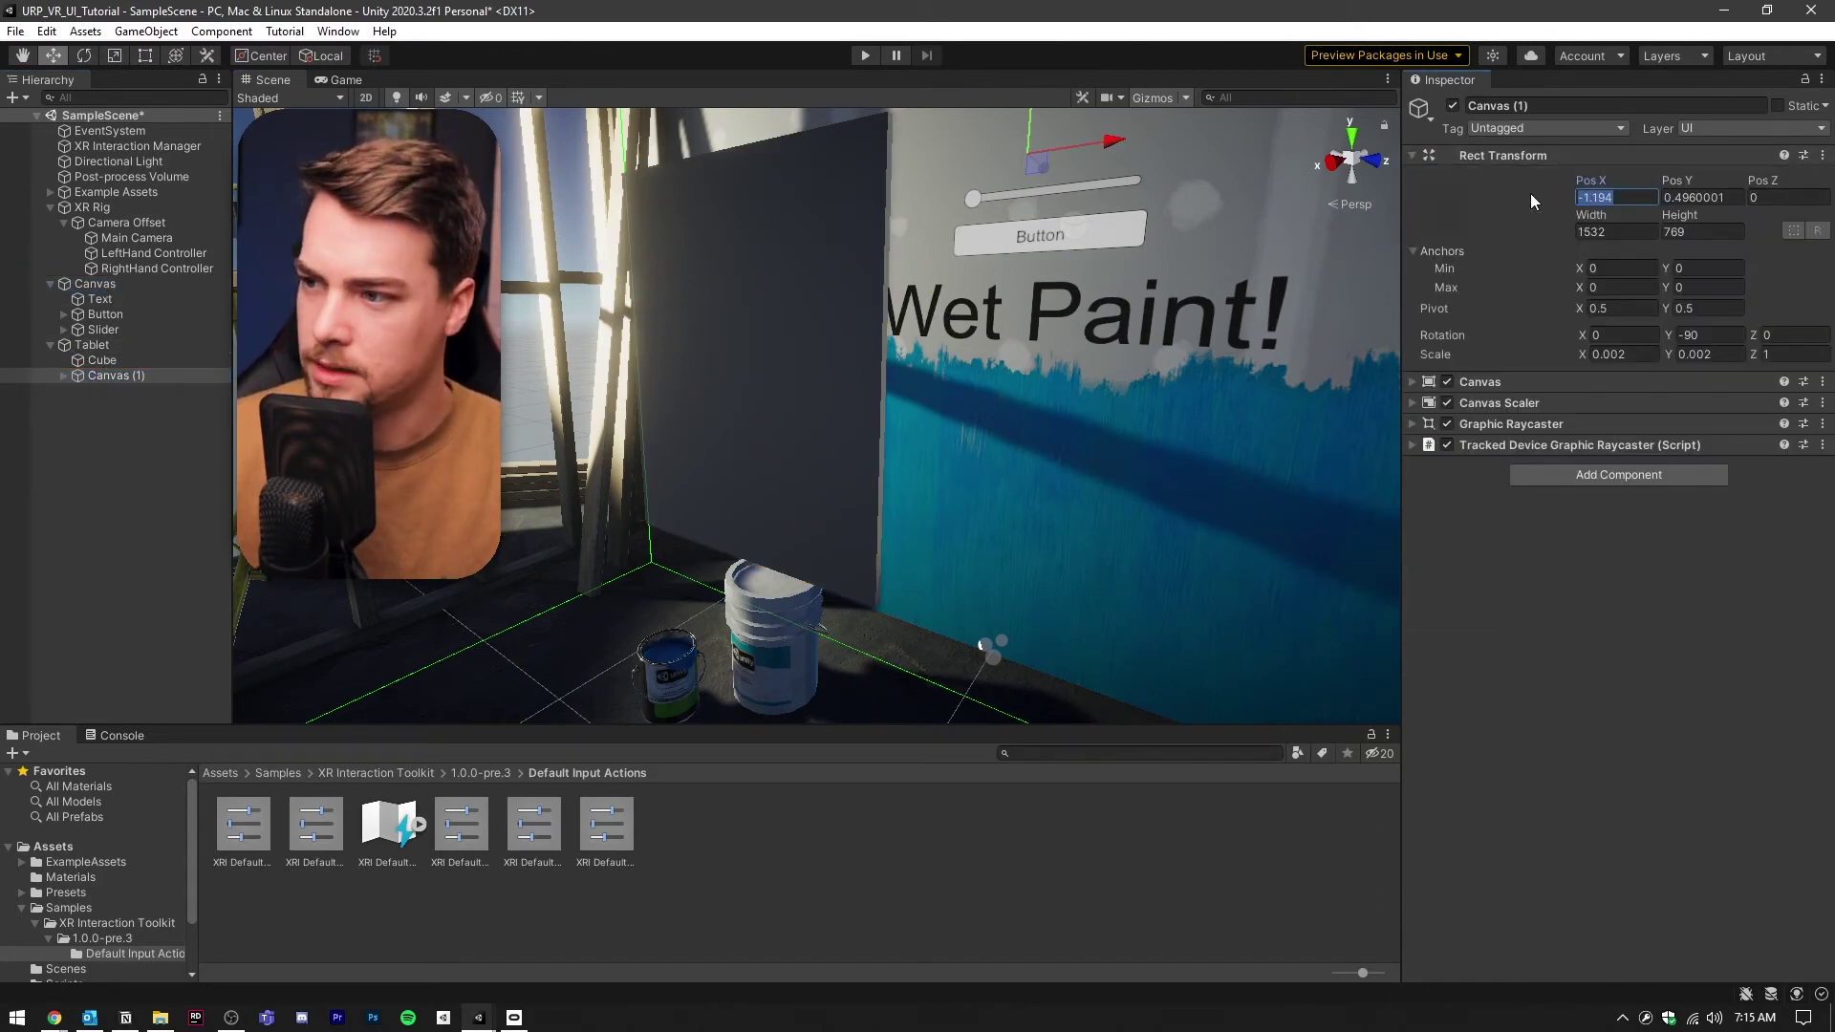
text(0)
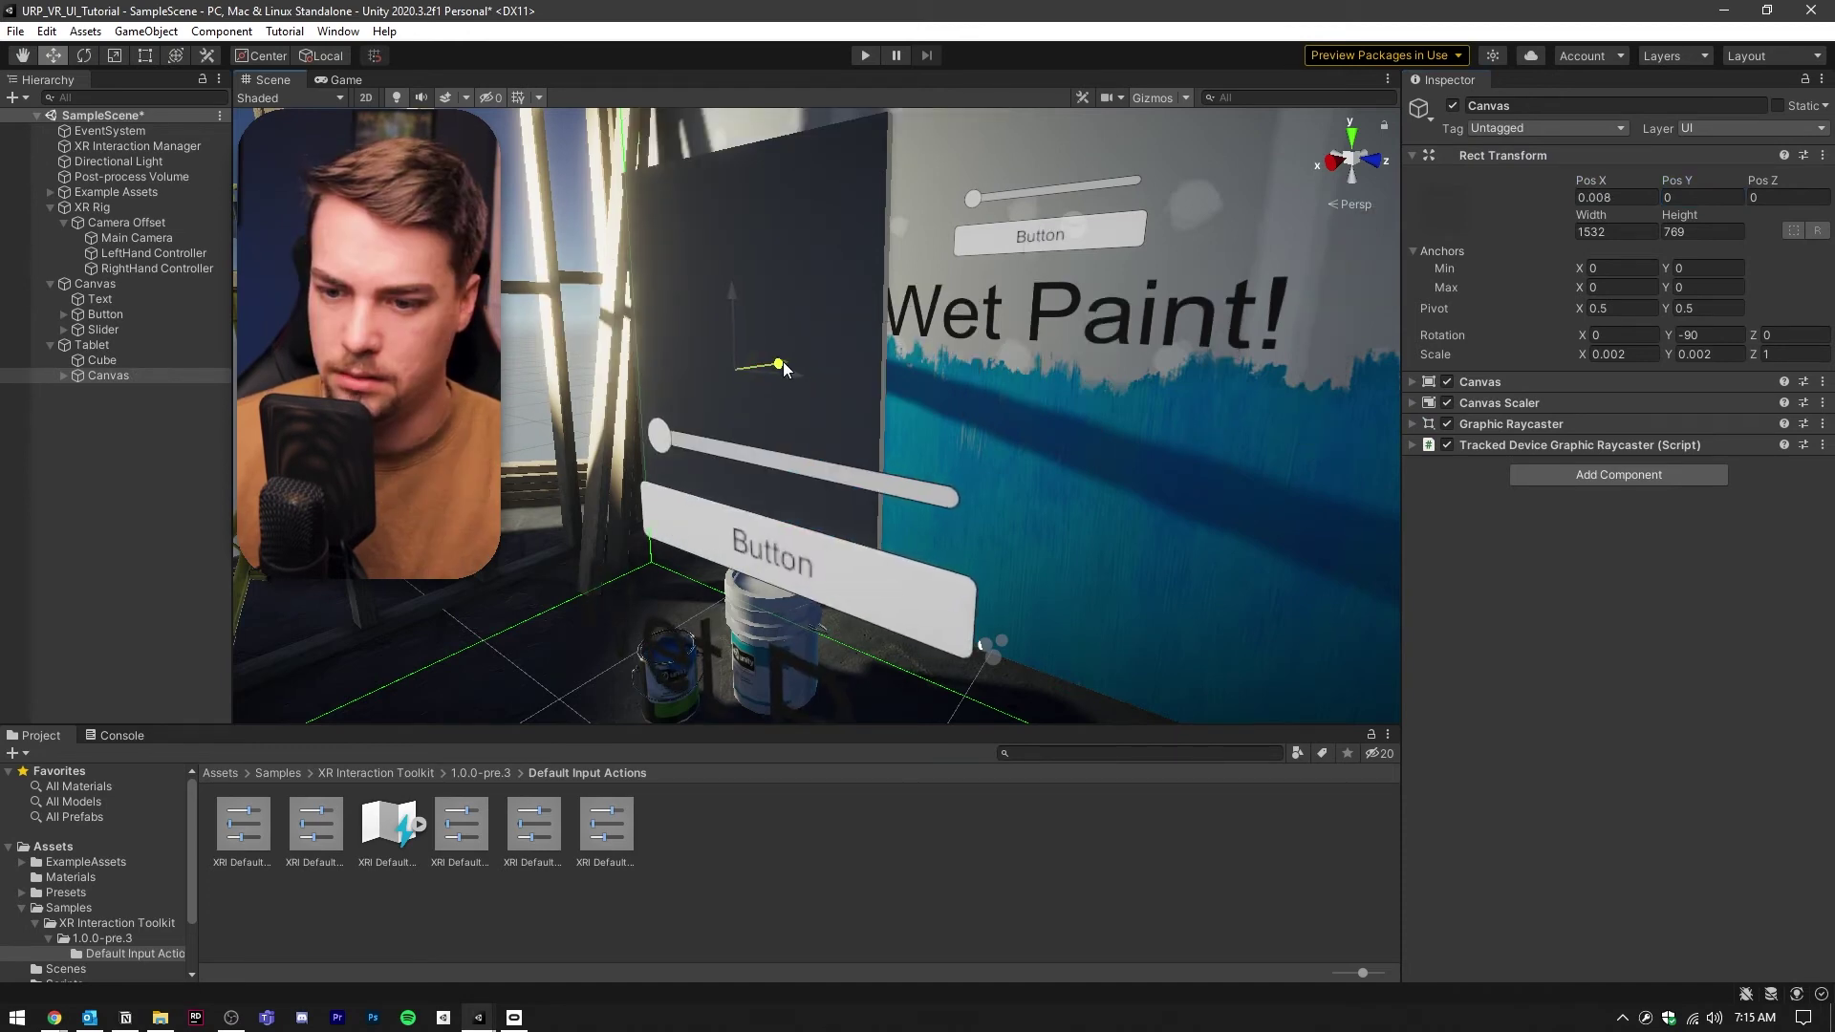
drag(782, 361, 784, 360)
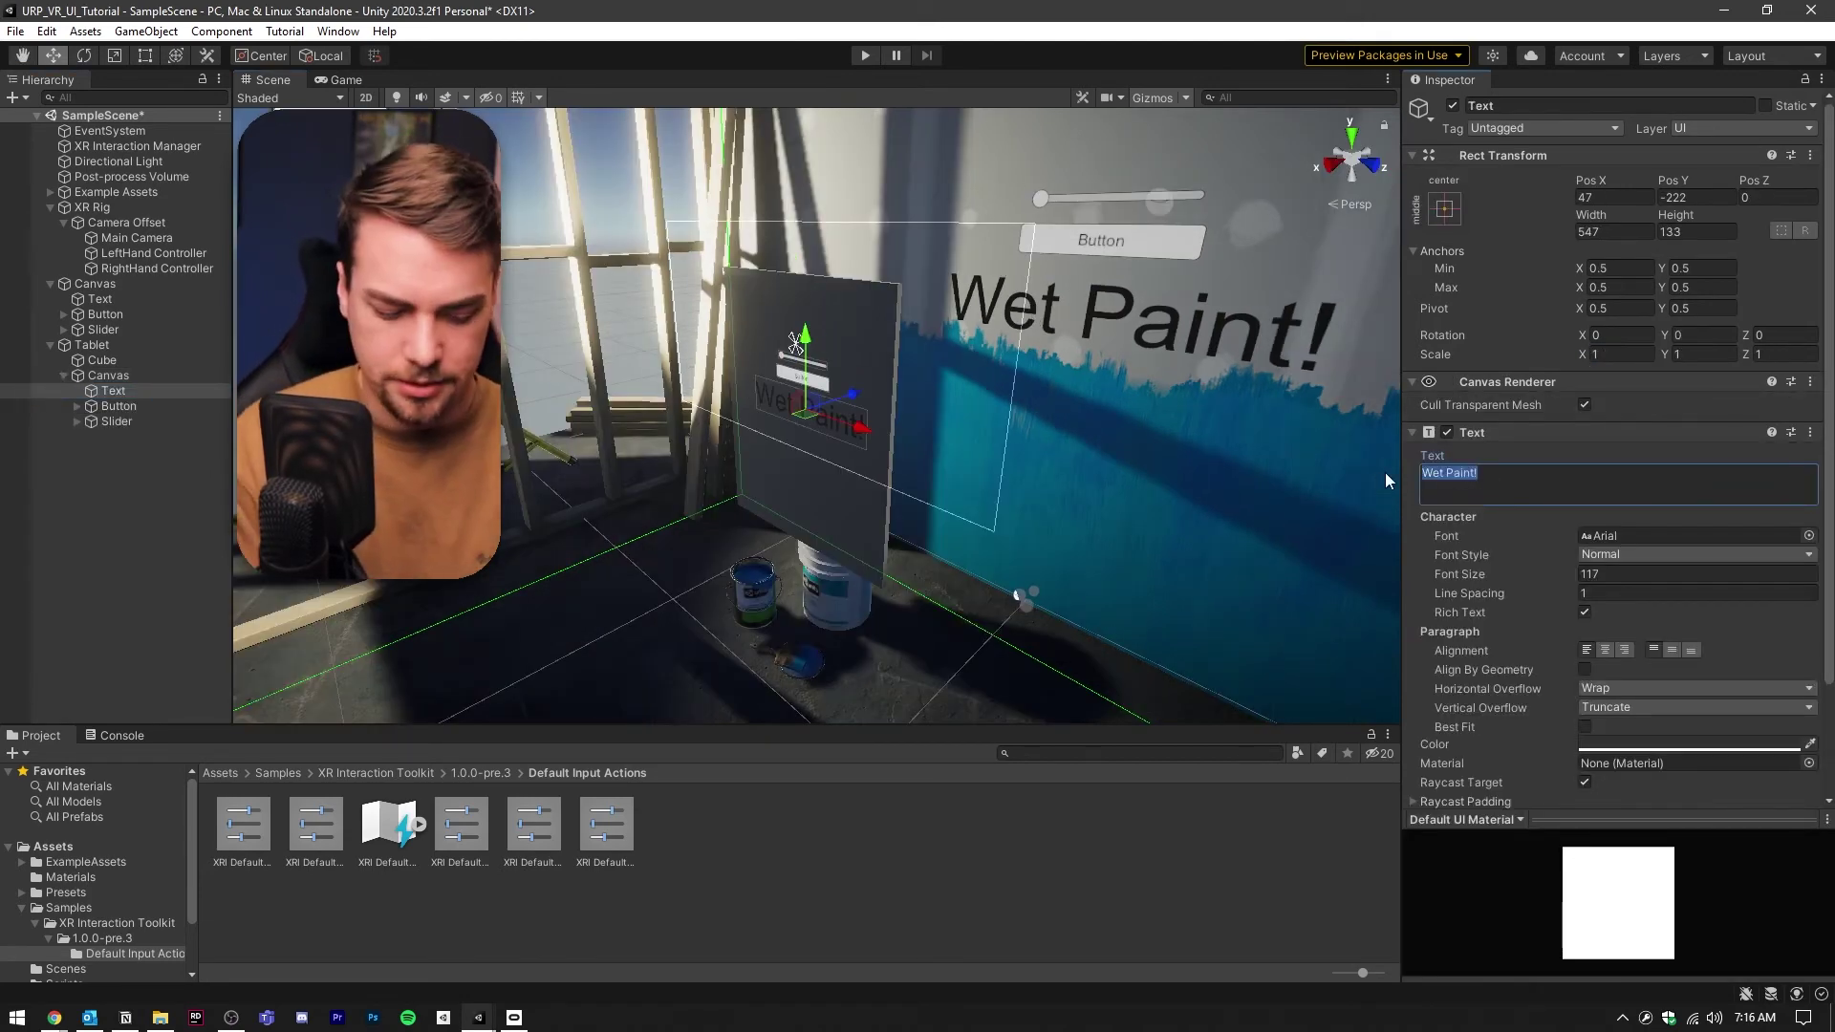
click(92, 346)
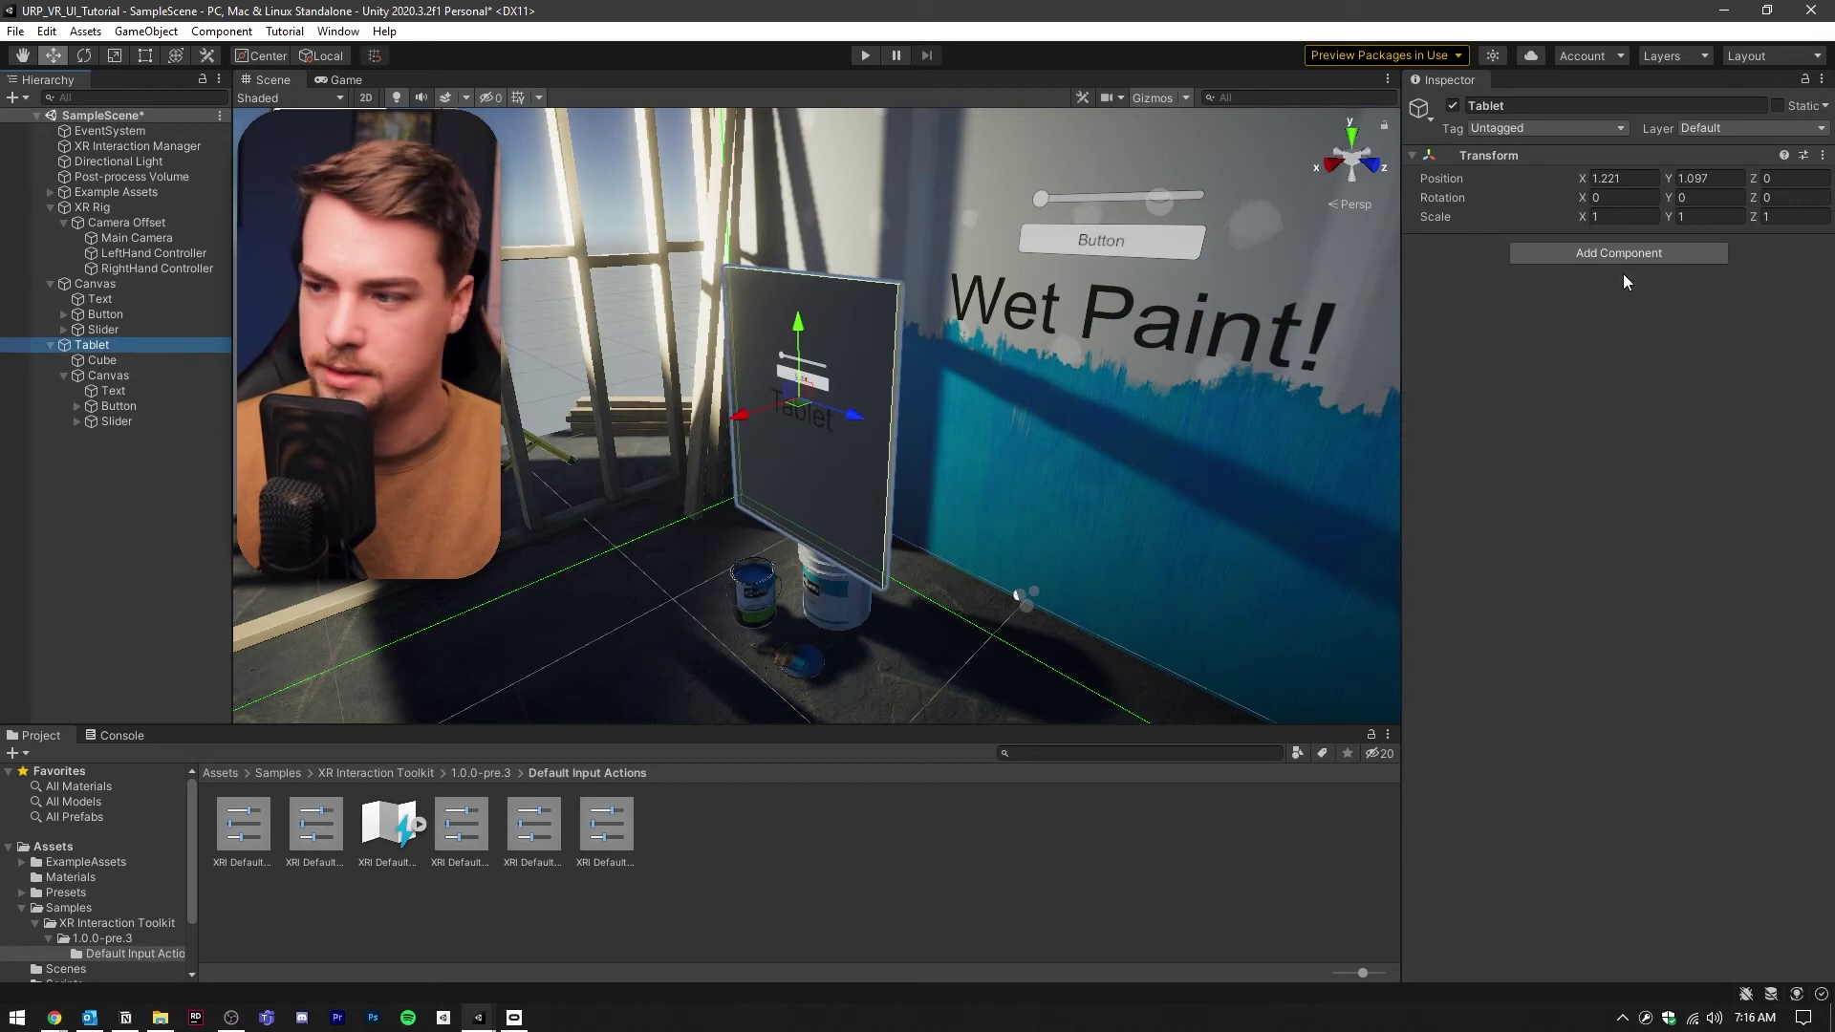
Add an XR Grab Interactable component to Tablet.
click(1664, 250)
text(xr gr)
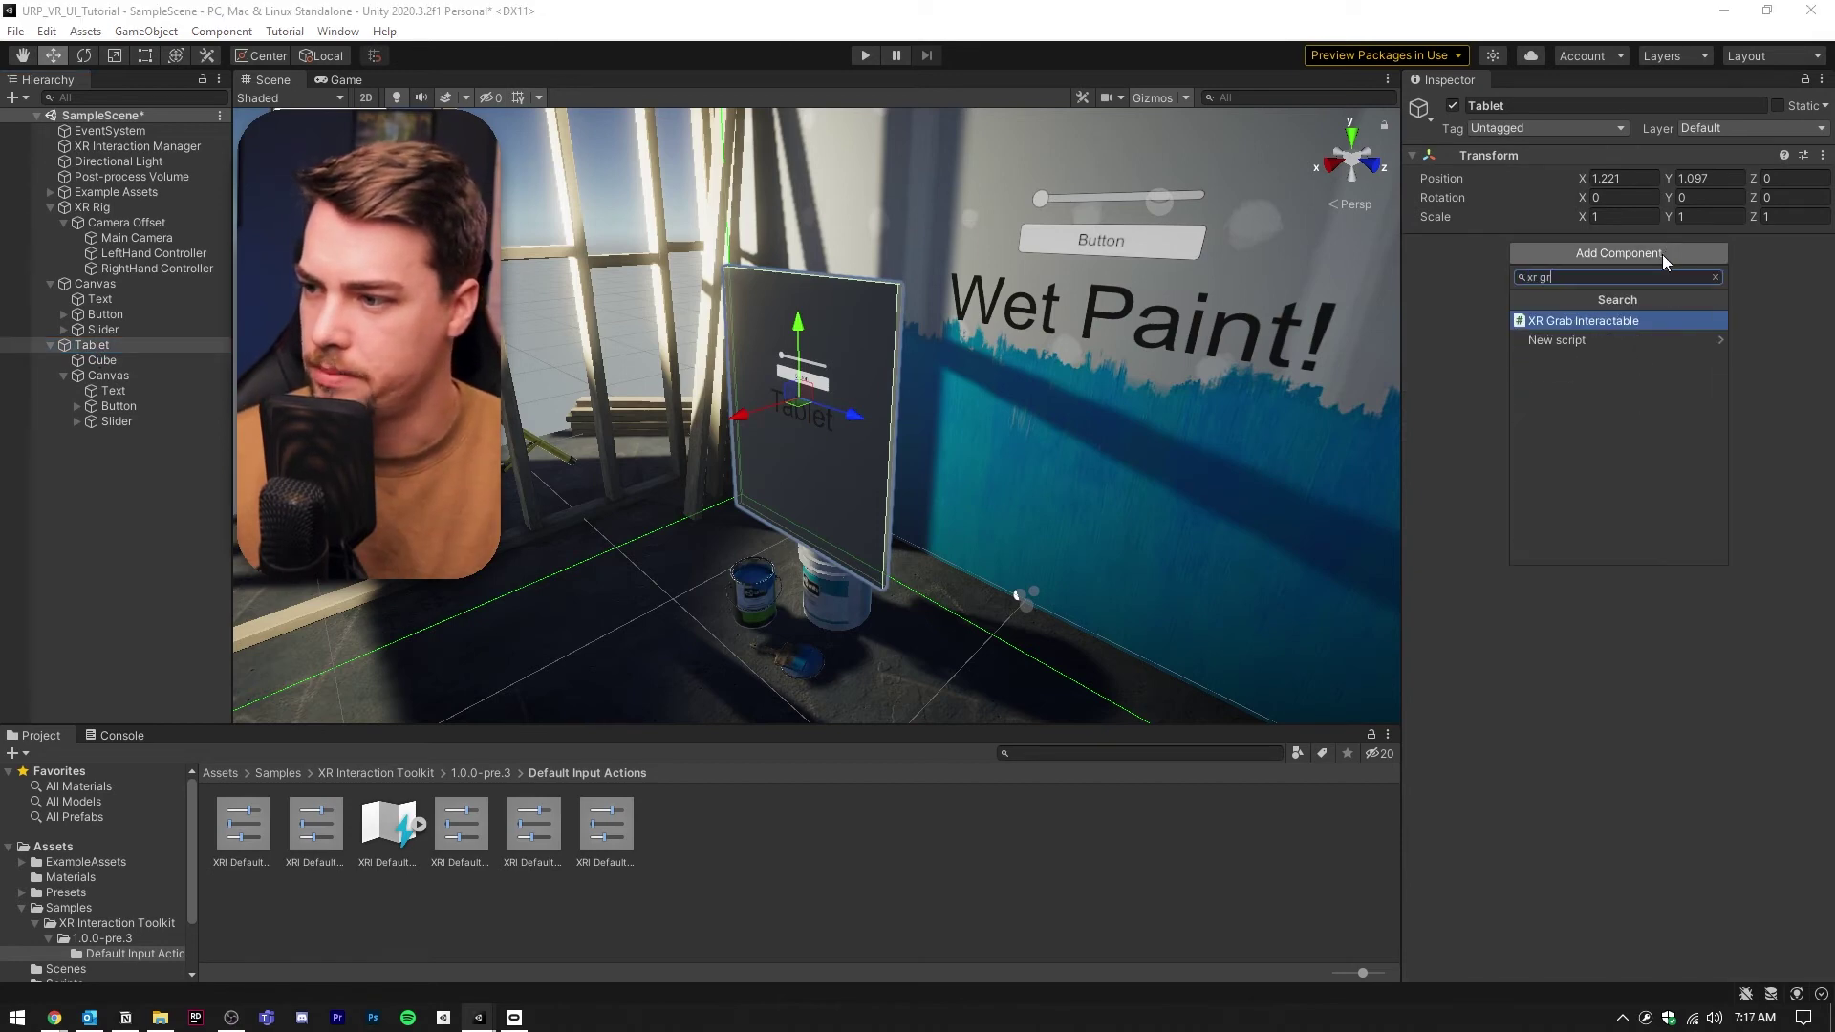
key(Return)
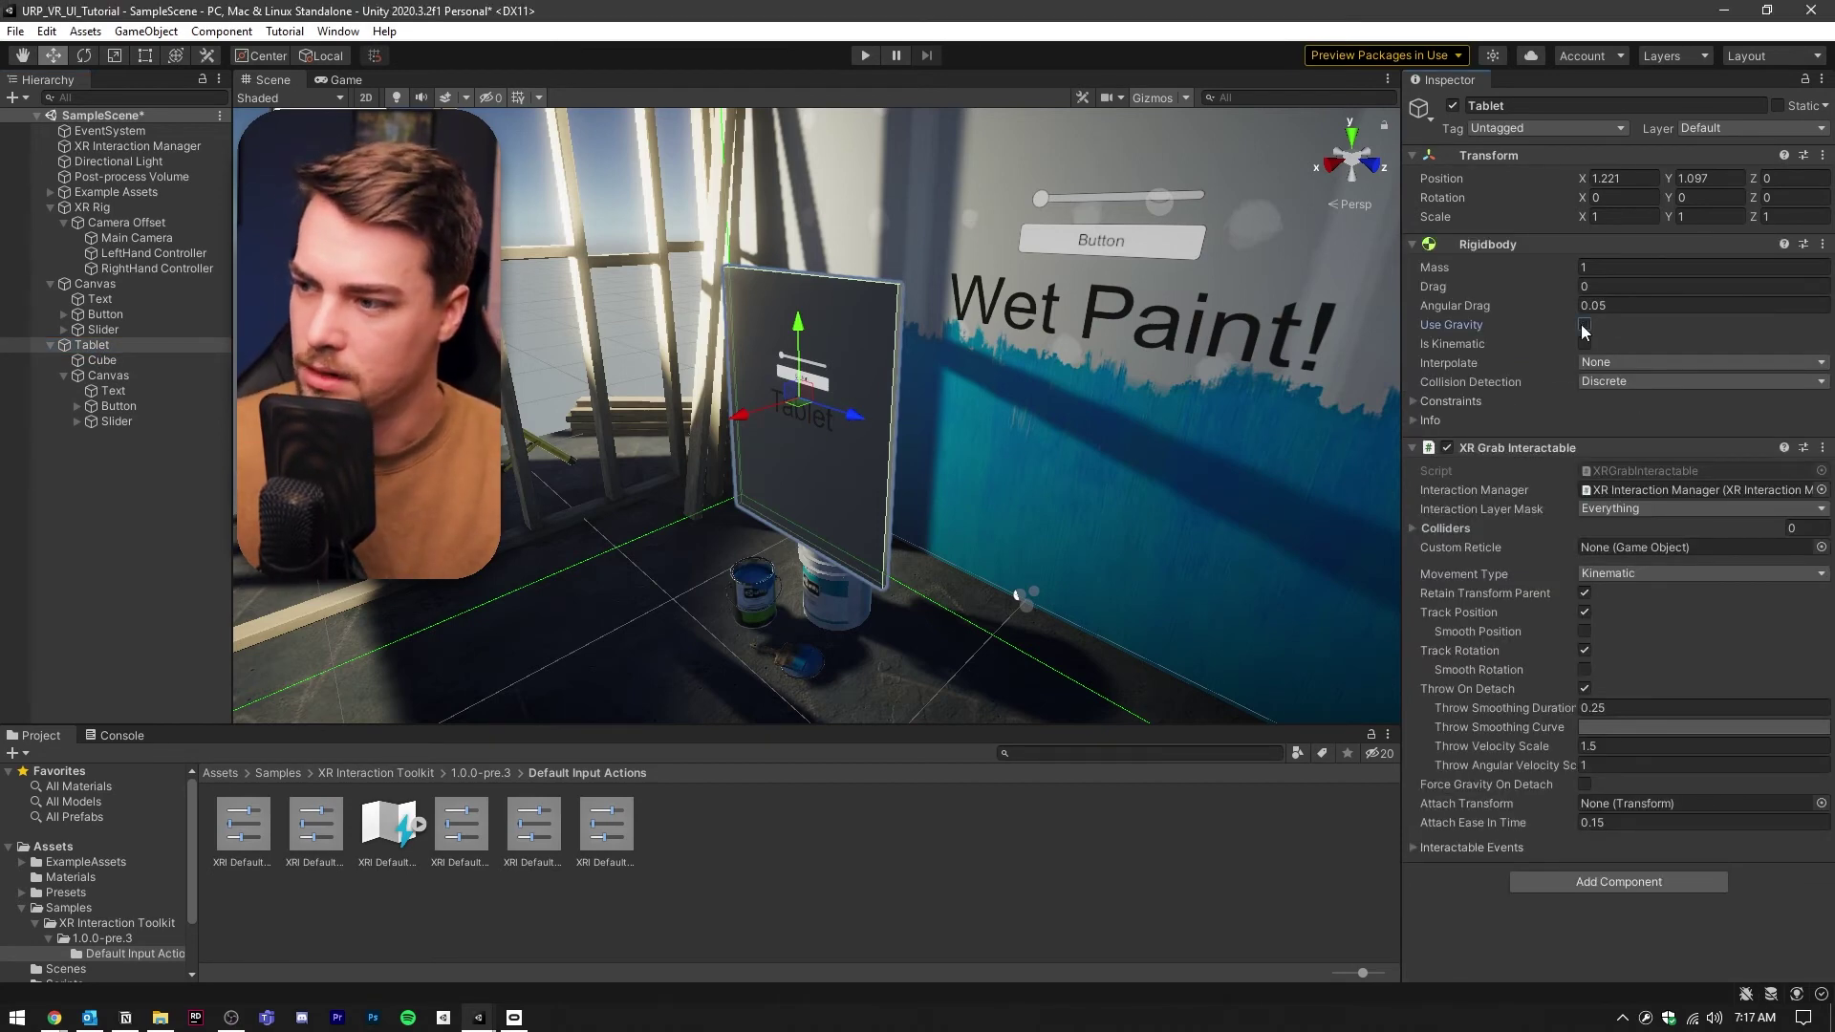
Create User Layer 6 'Gabbable' and add it to both controllers' raycast masks alongside UI.
click(128, 254)
shift+click(129, 268)
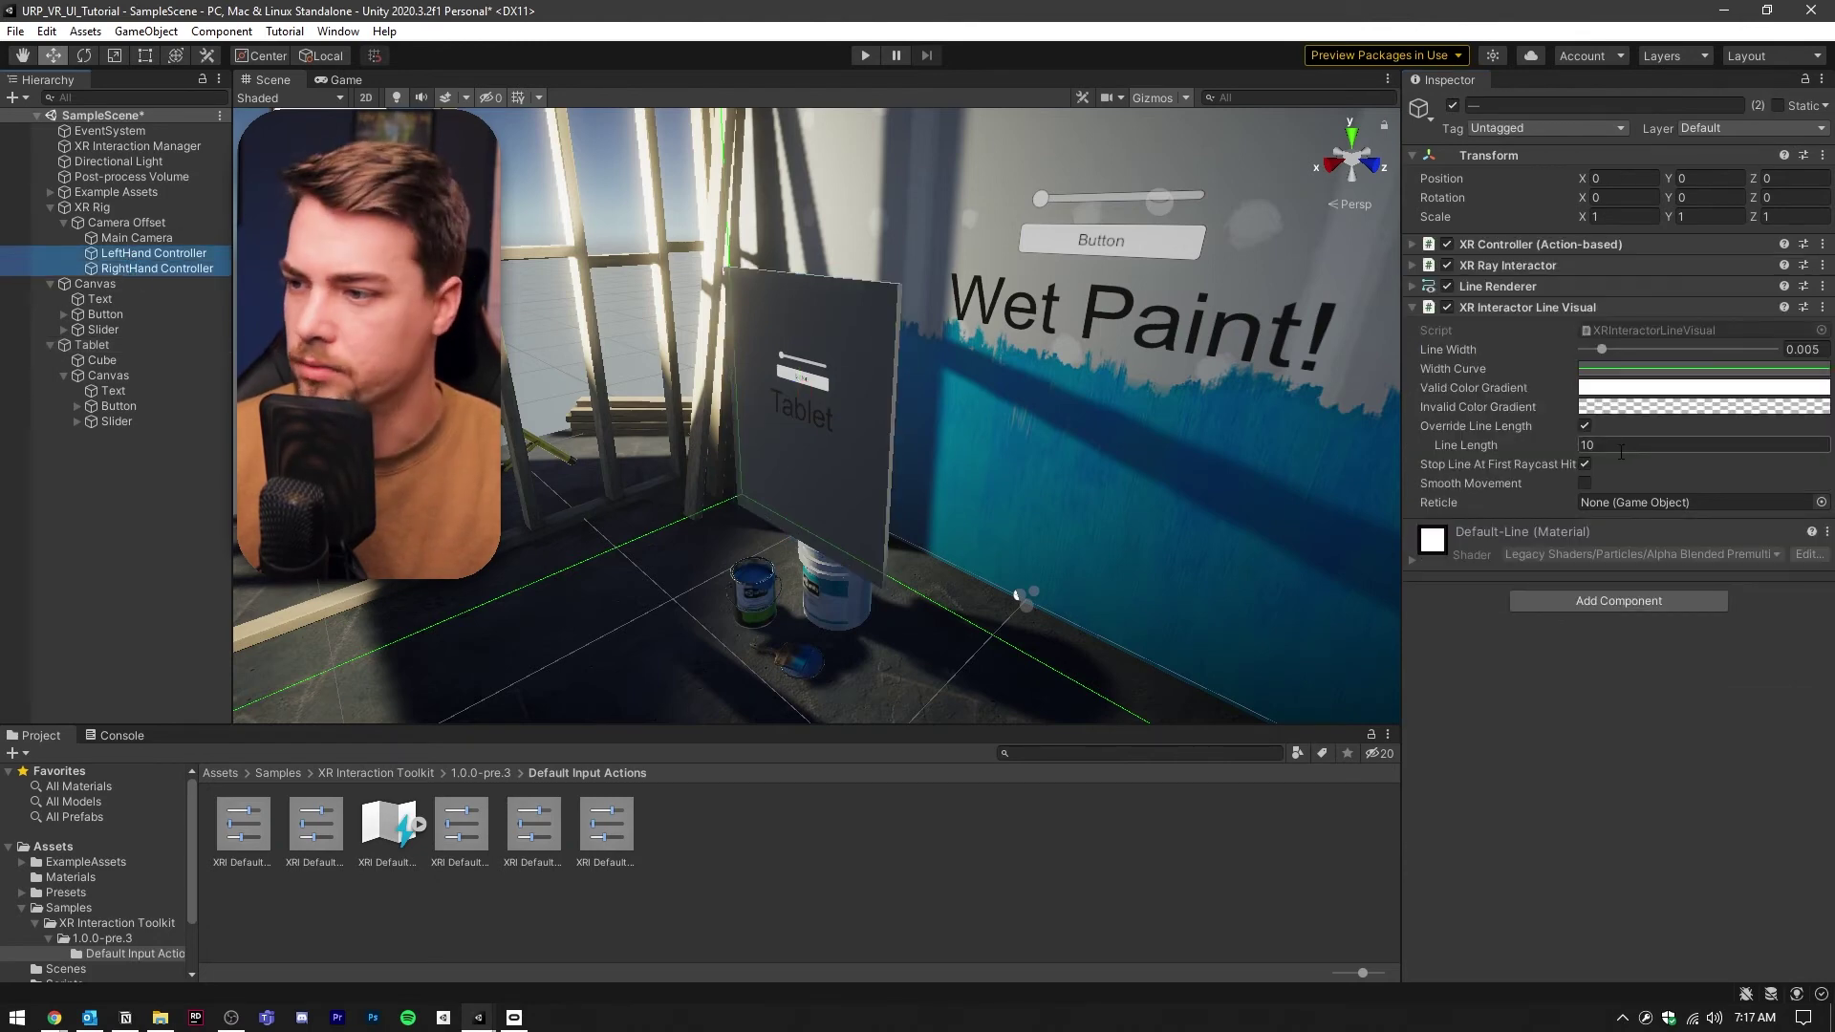
click(1412, 266)
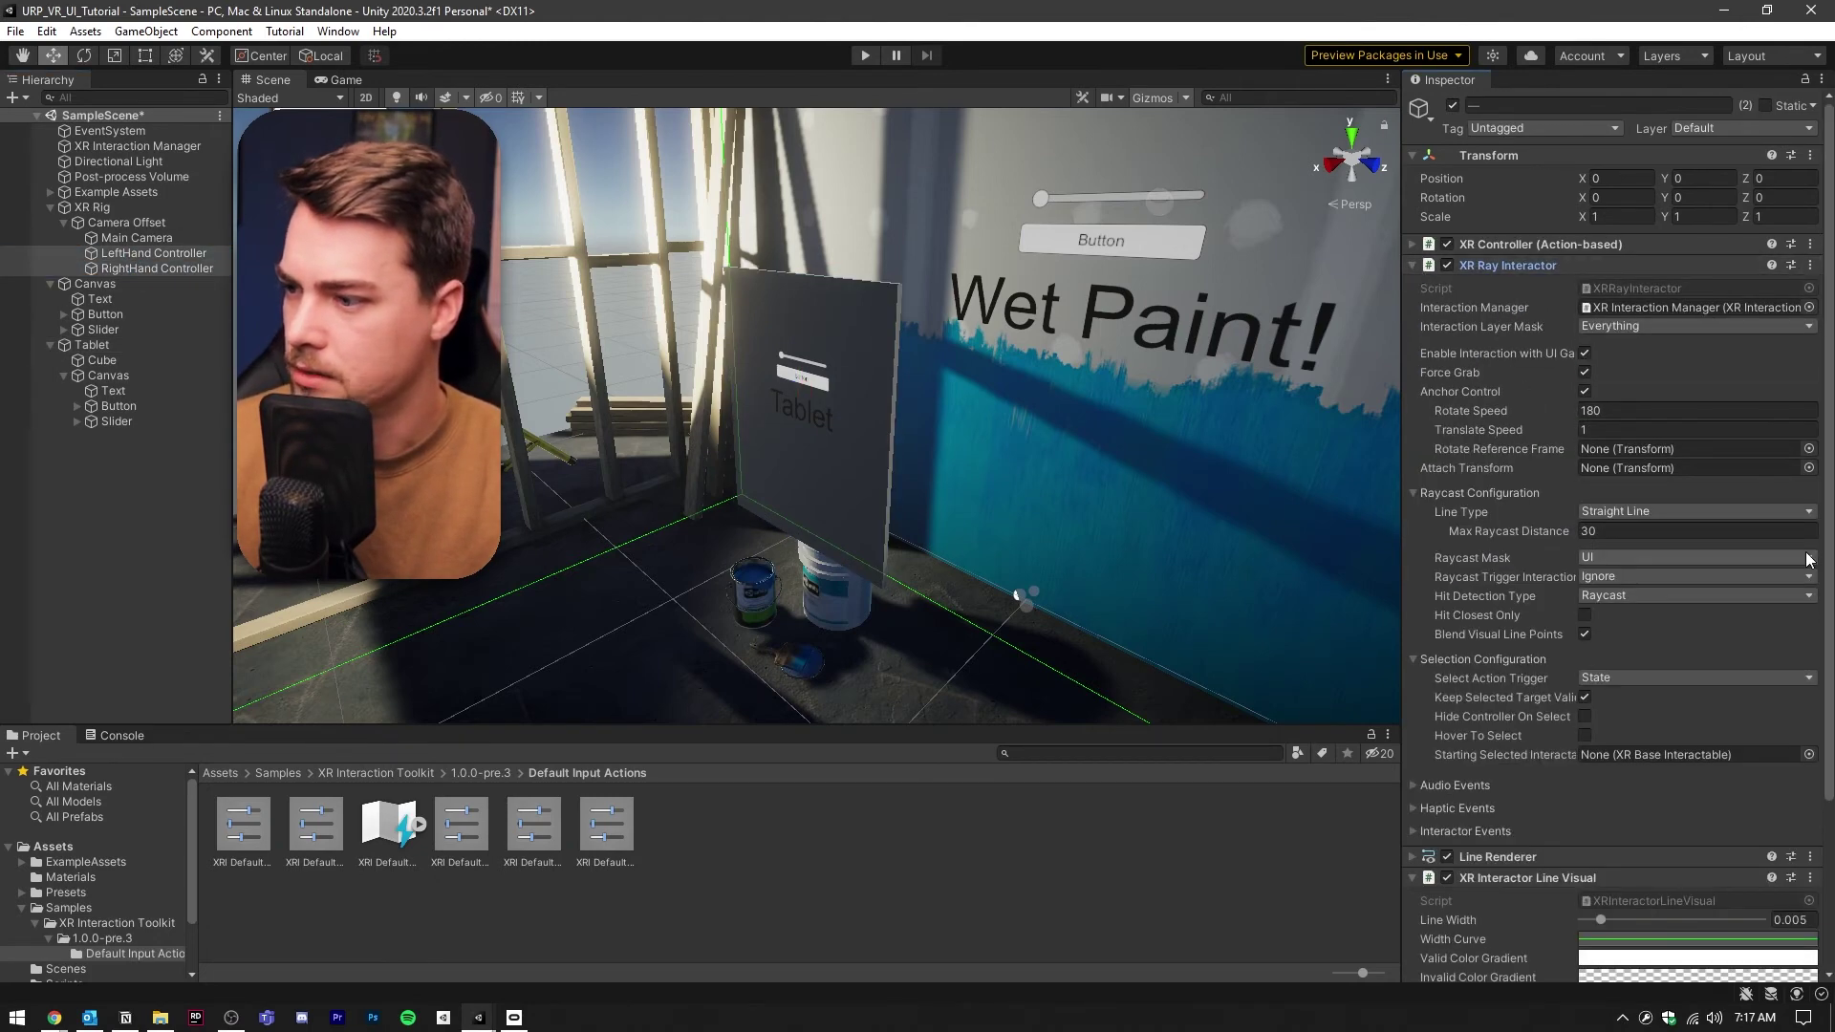
click(1644, 556)
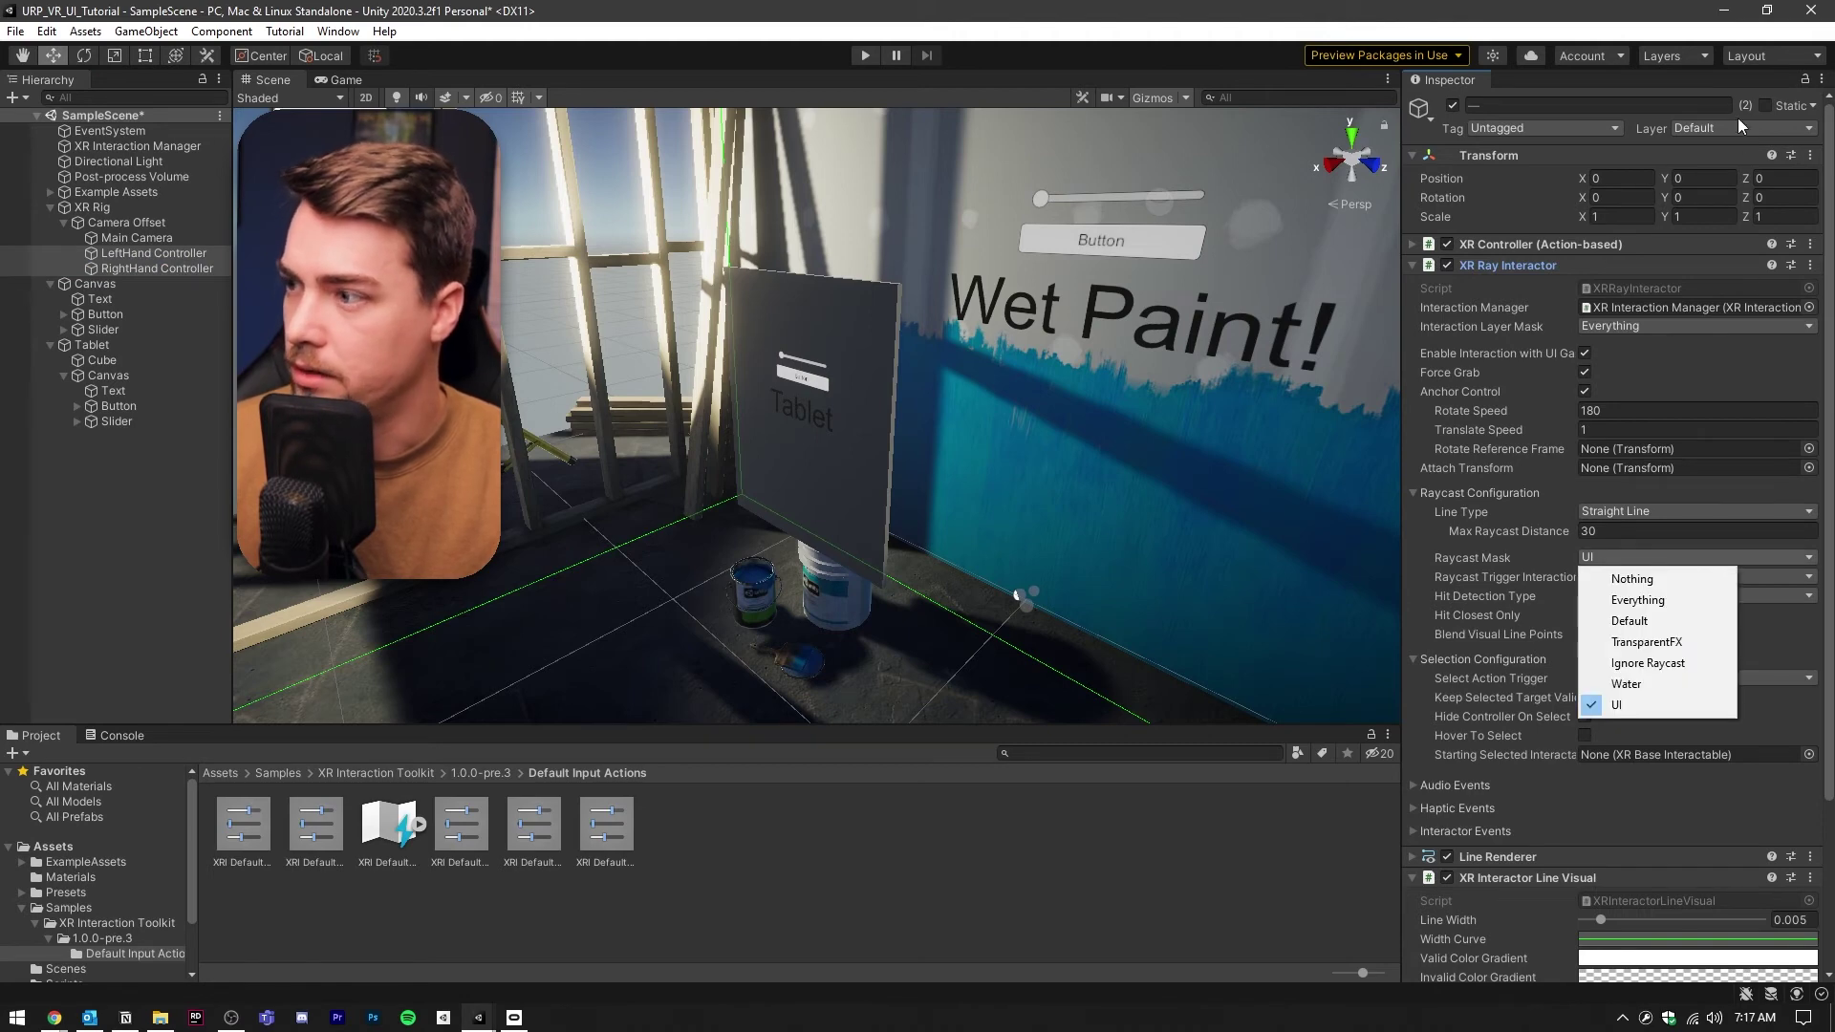
click(1738, 128)
click(1726, 262)
click(1687, 334)
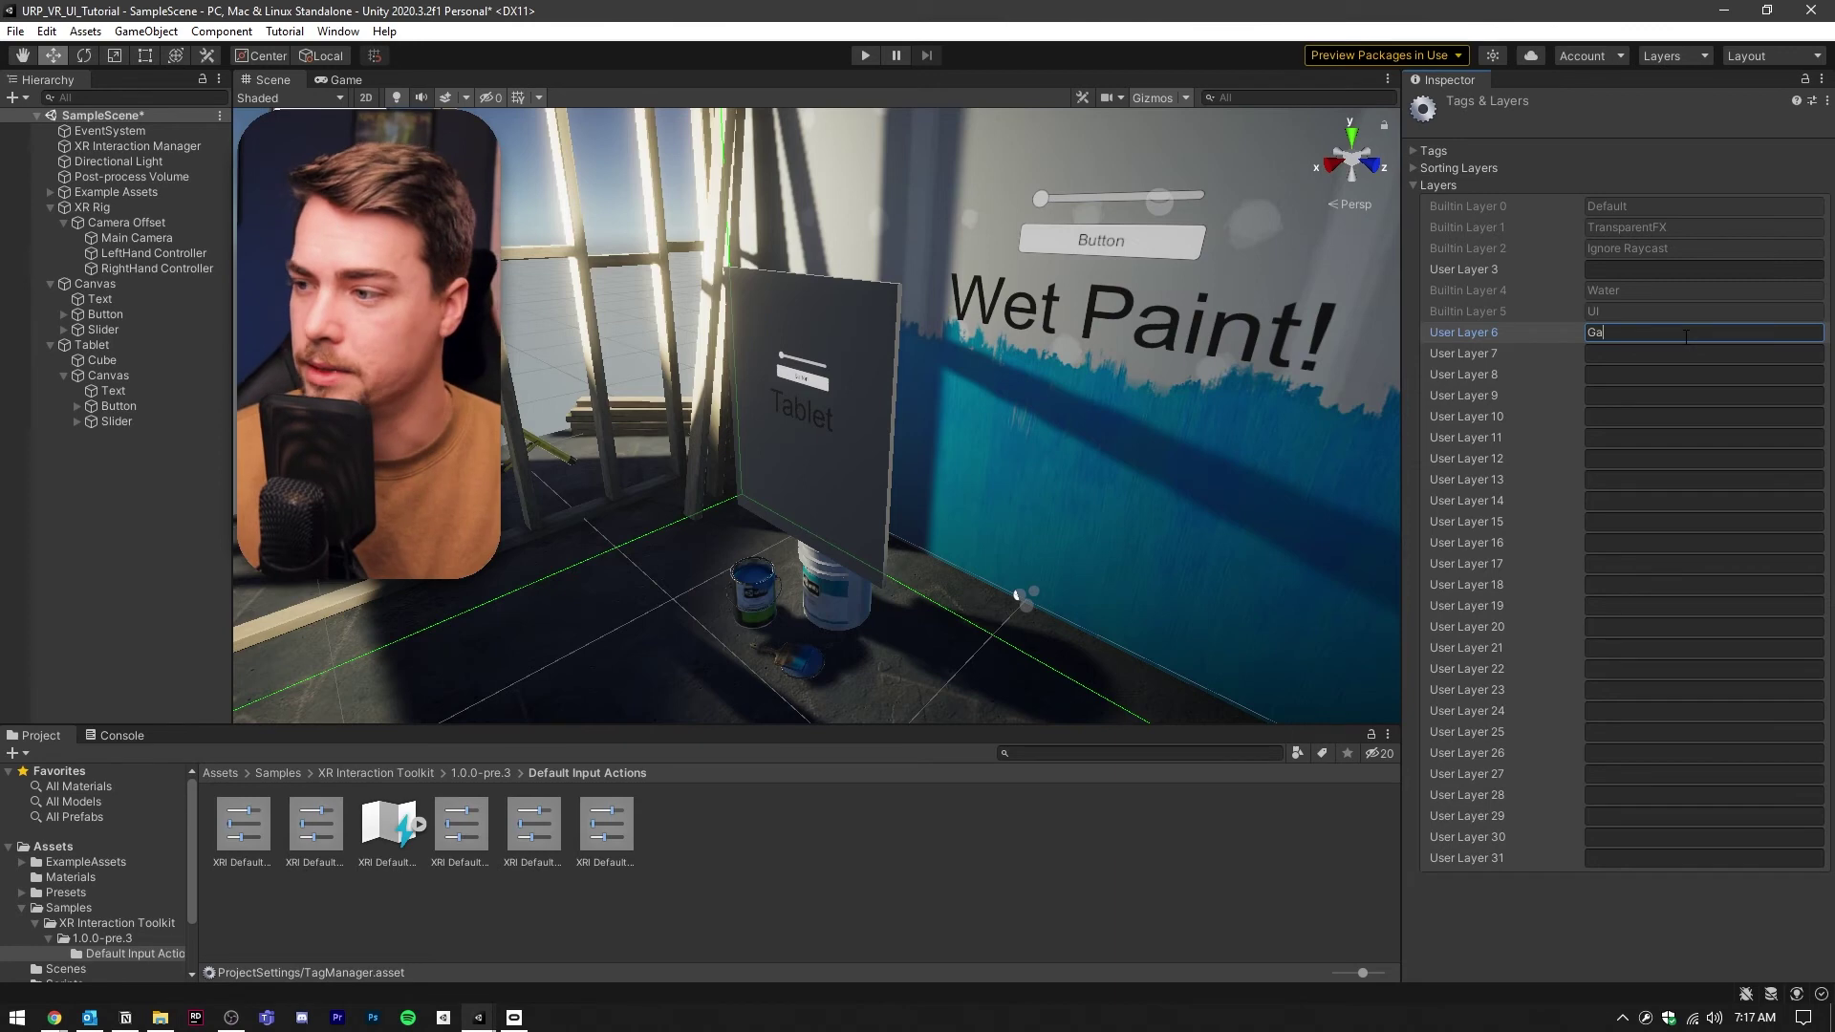
text(Gabbab)
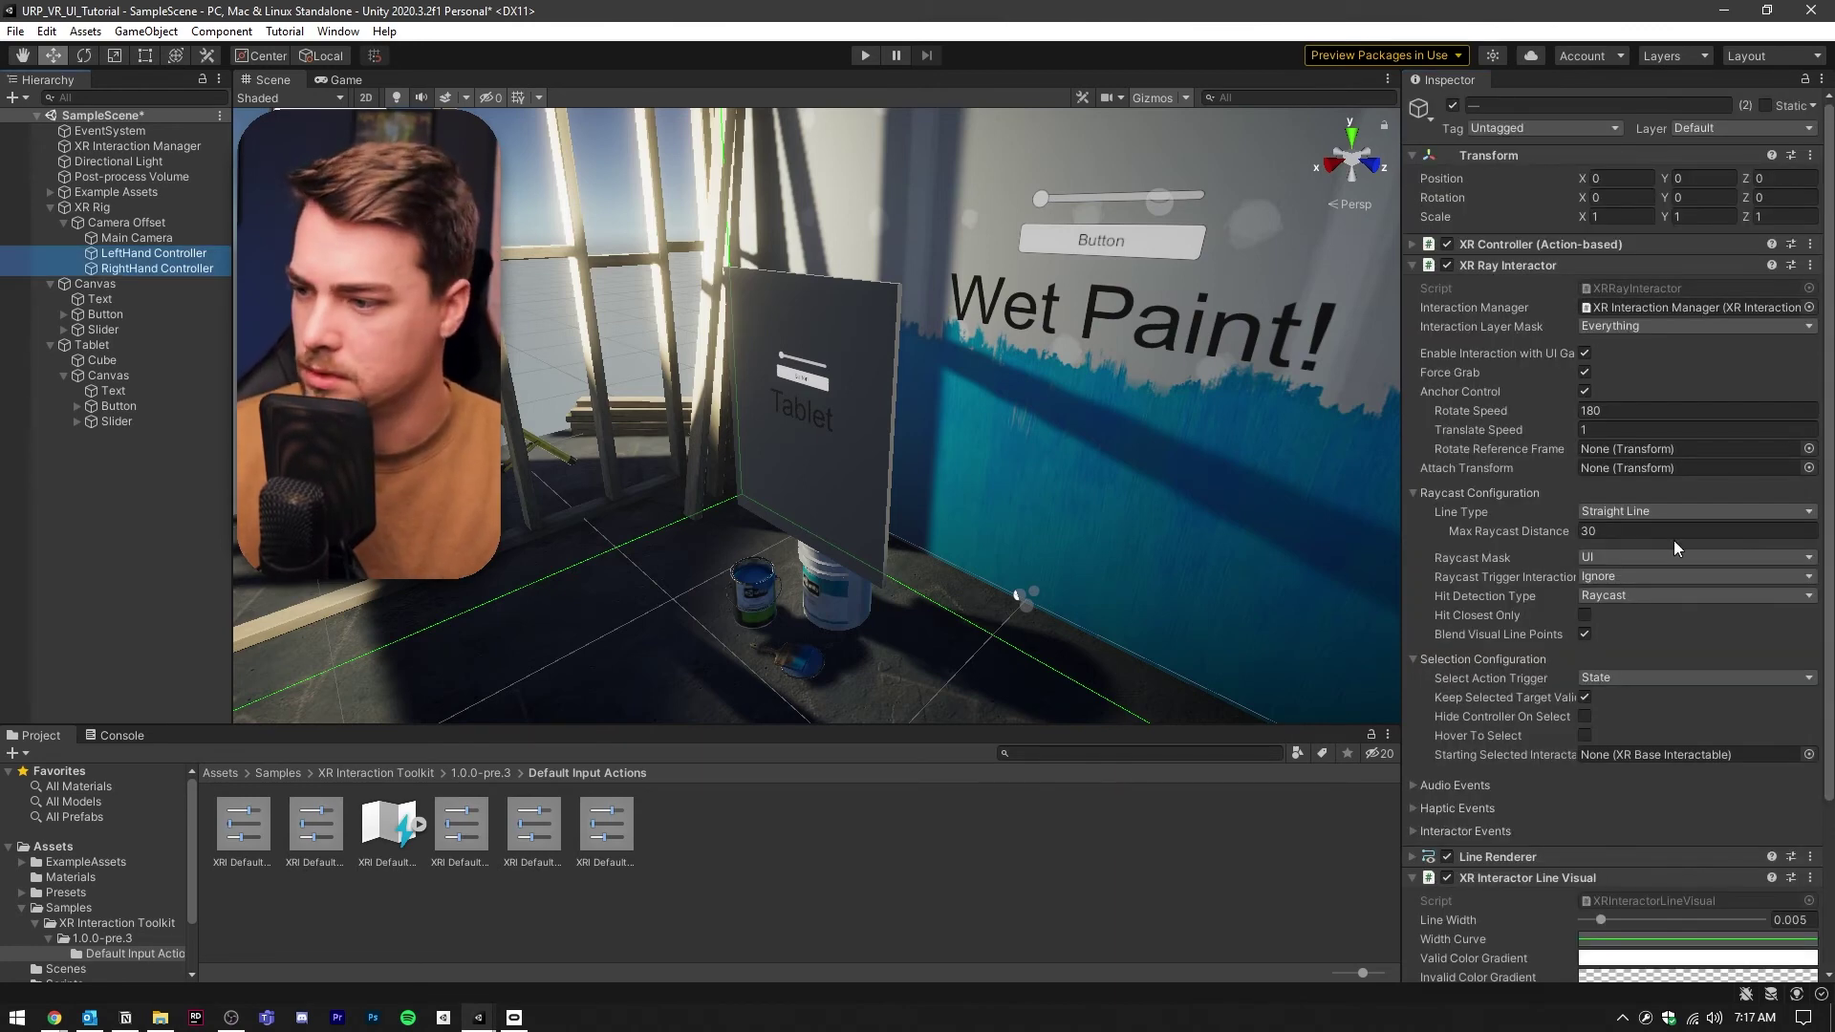
click(1638, 557)
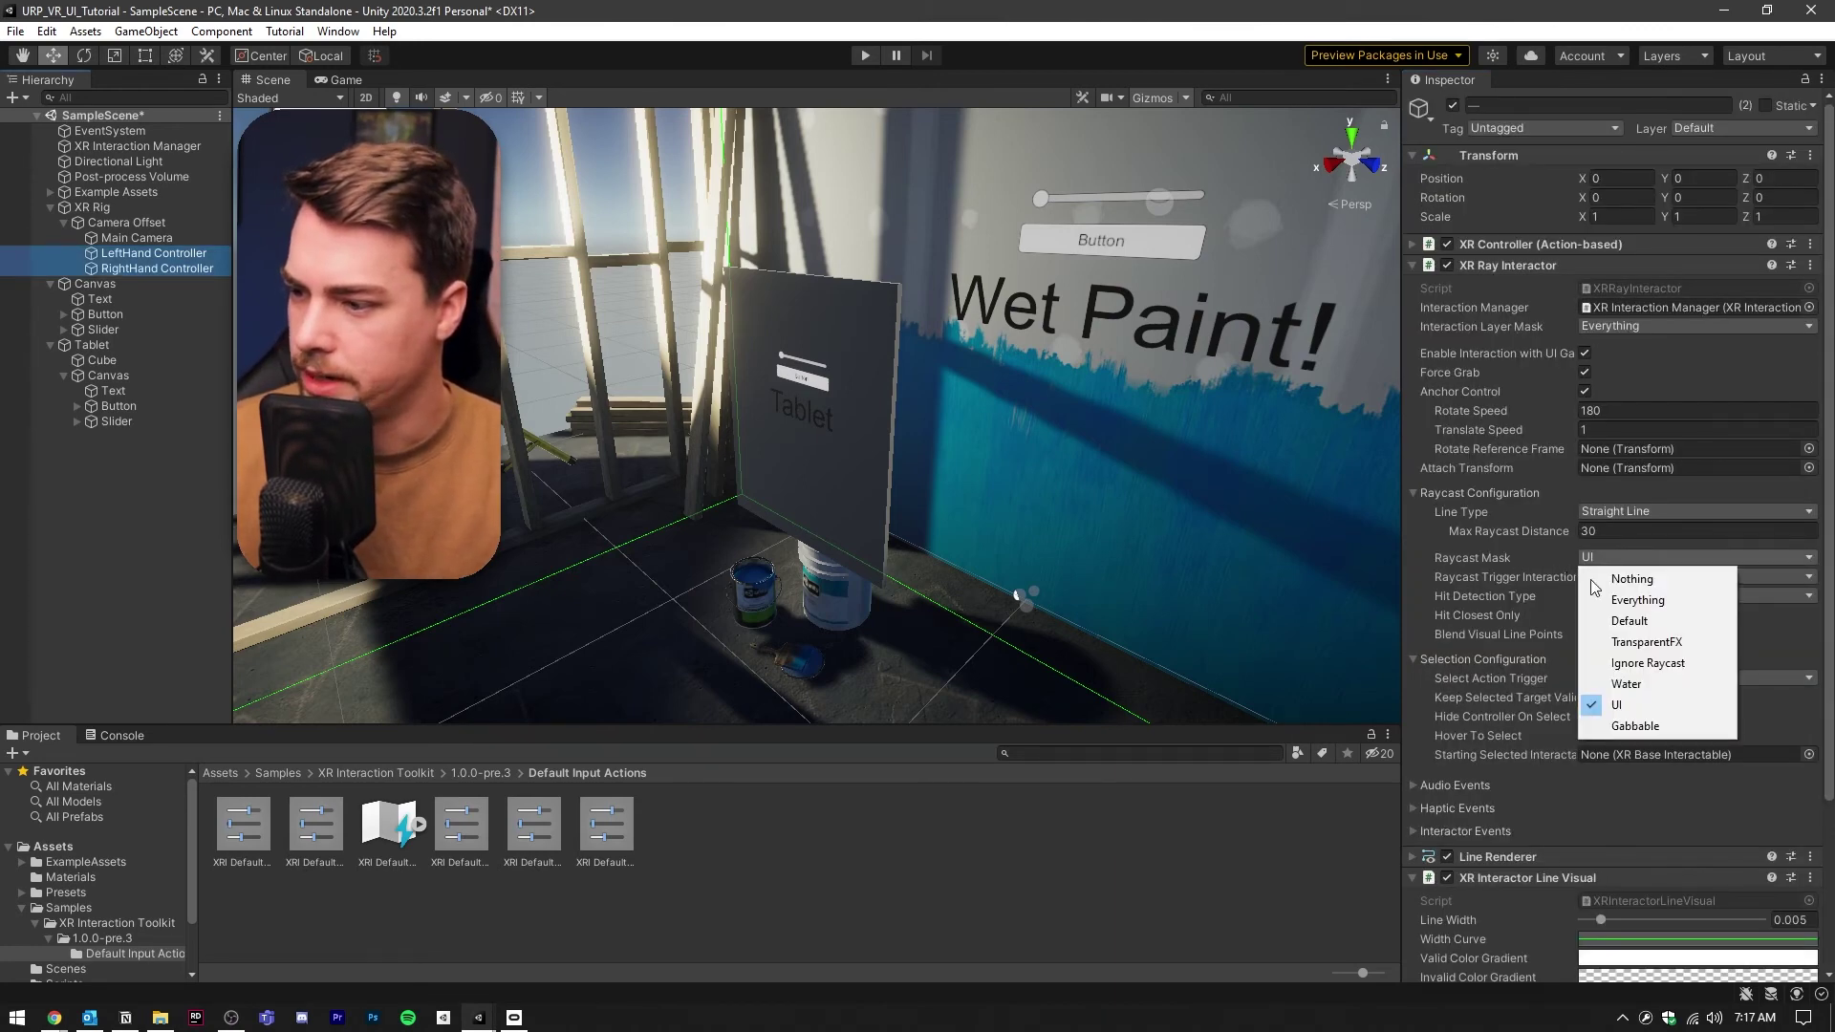
click(1631, 728)
Put Tablet and all its children on the Gabbable layer.
click(29, 347)
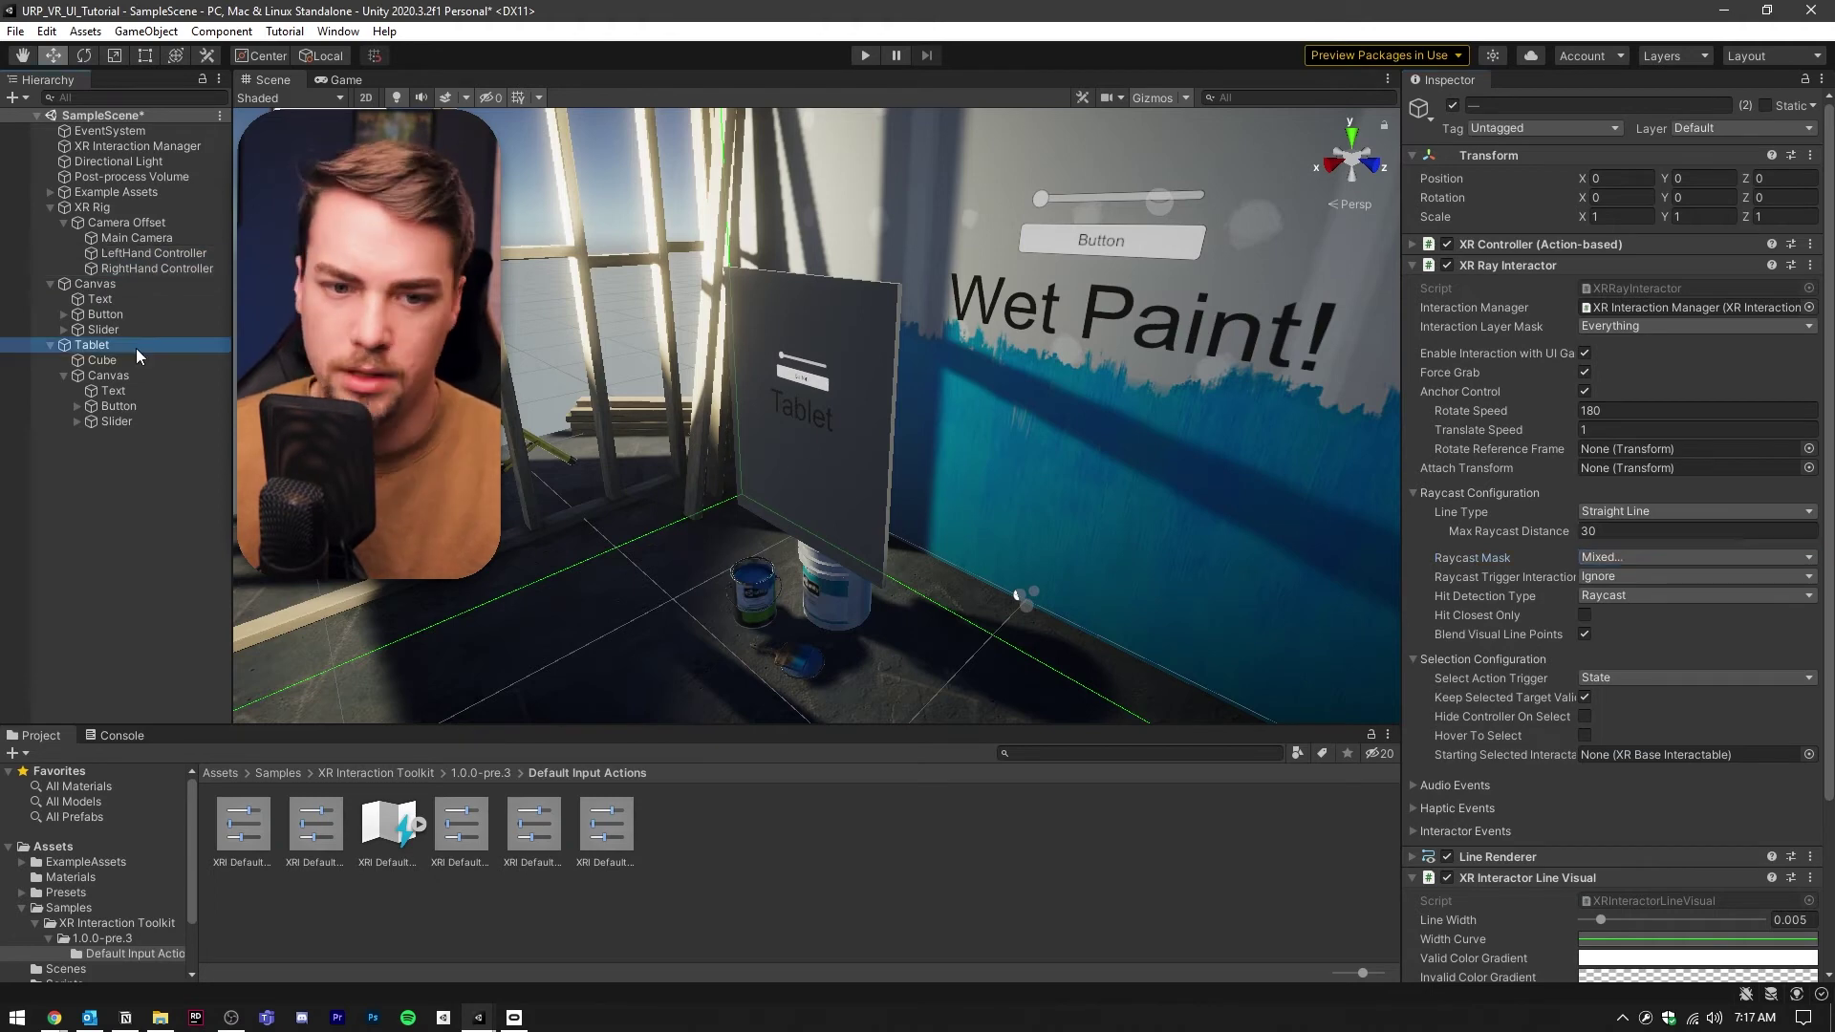
click(1755, 132)
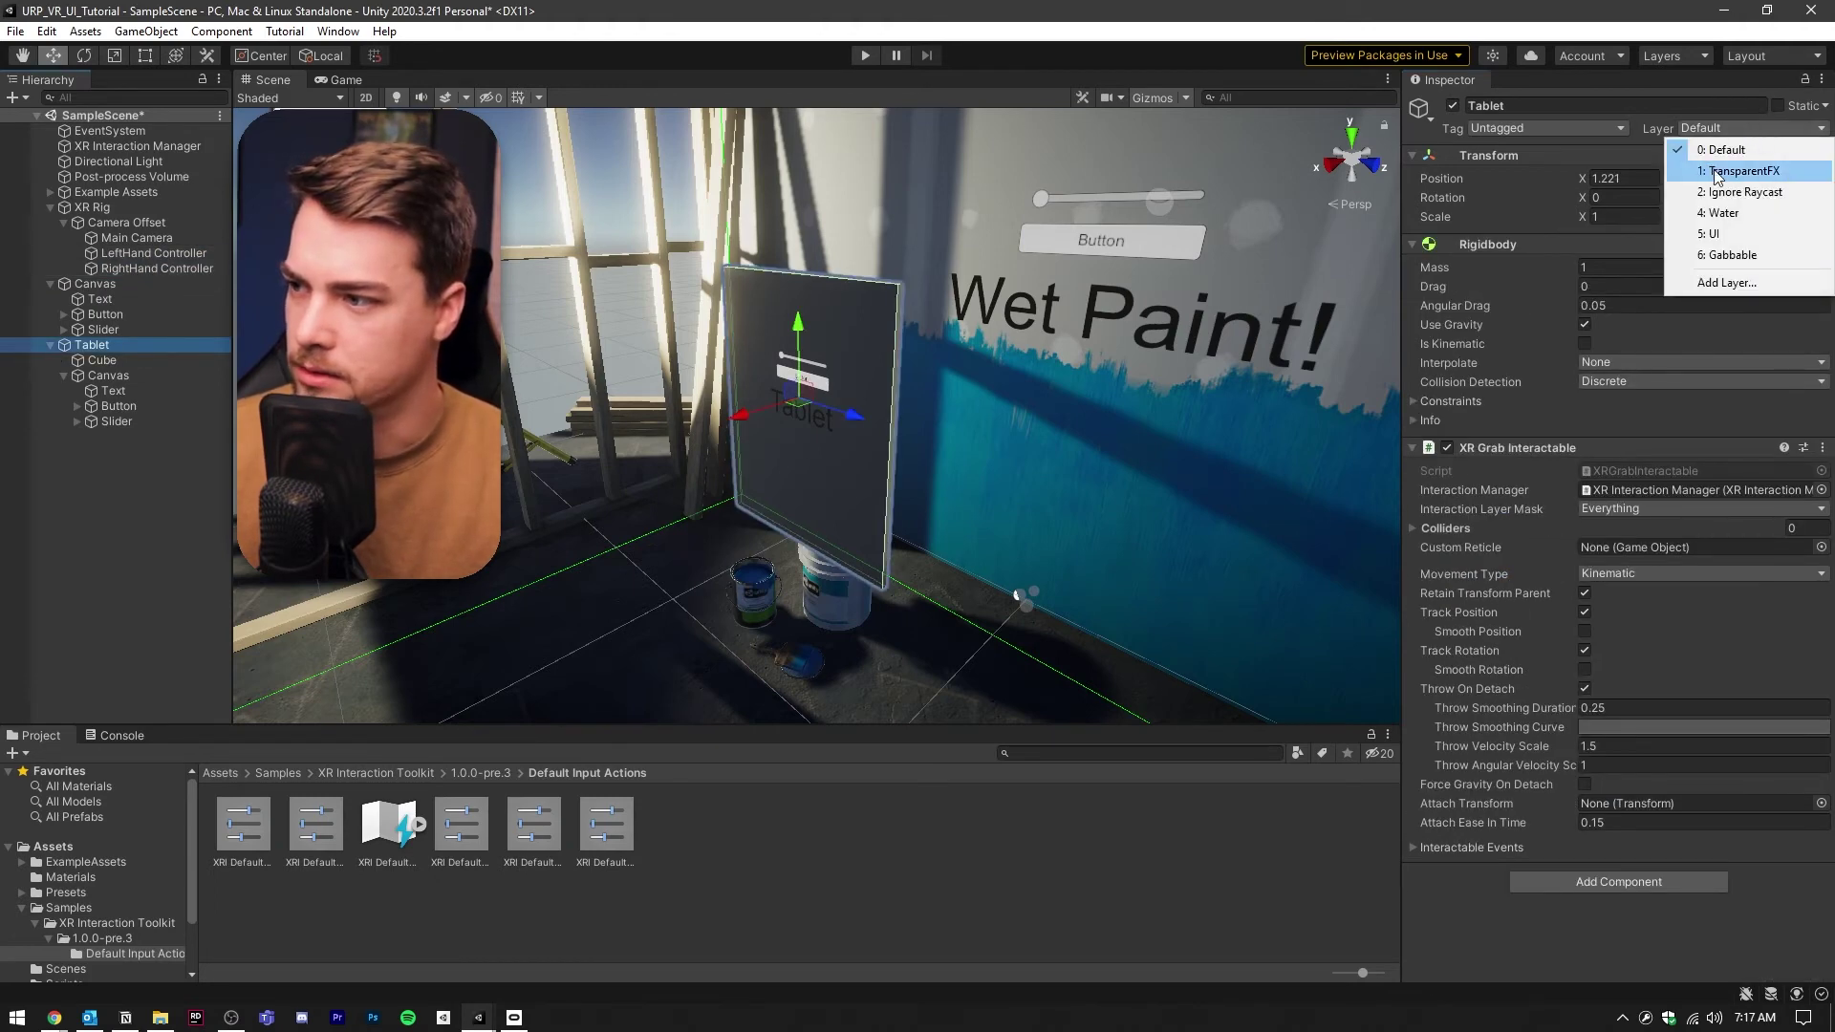
click(1720, 256)
click(845, 550)
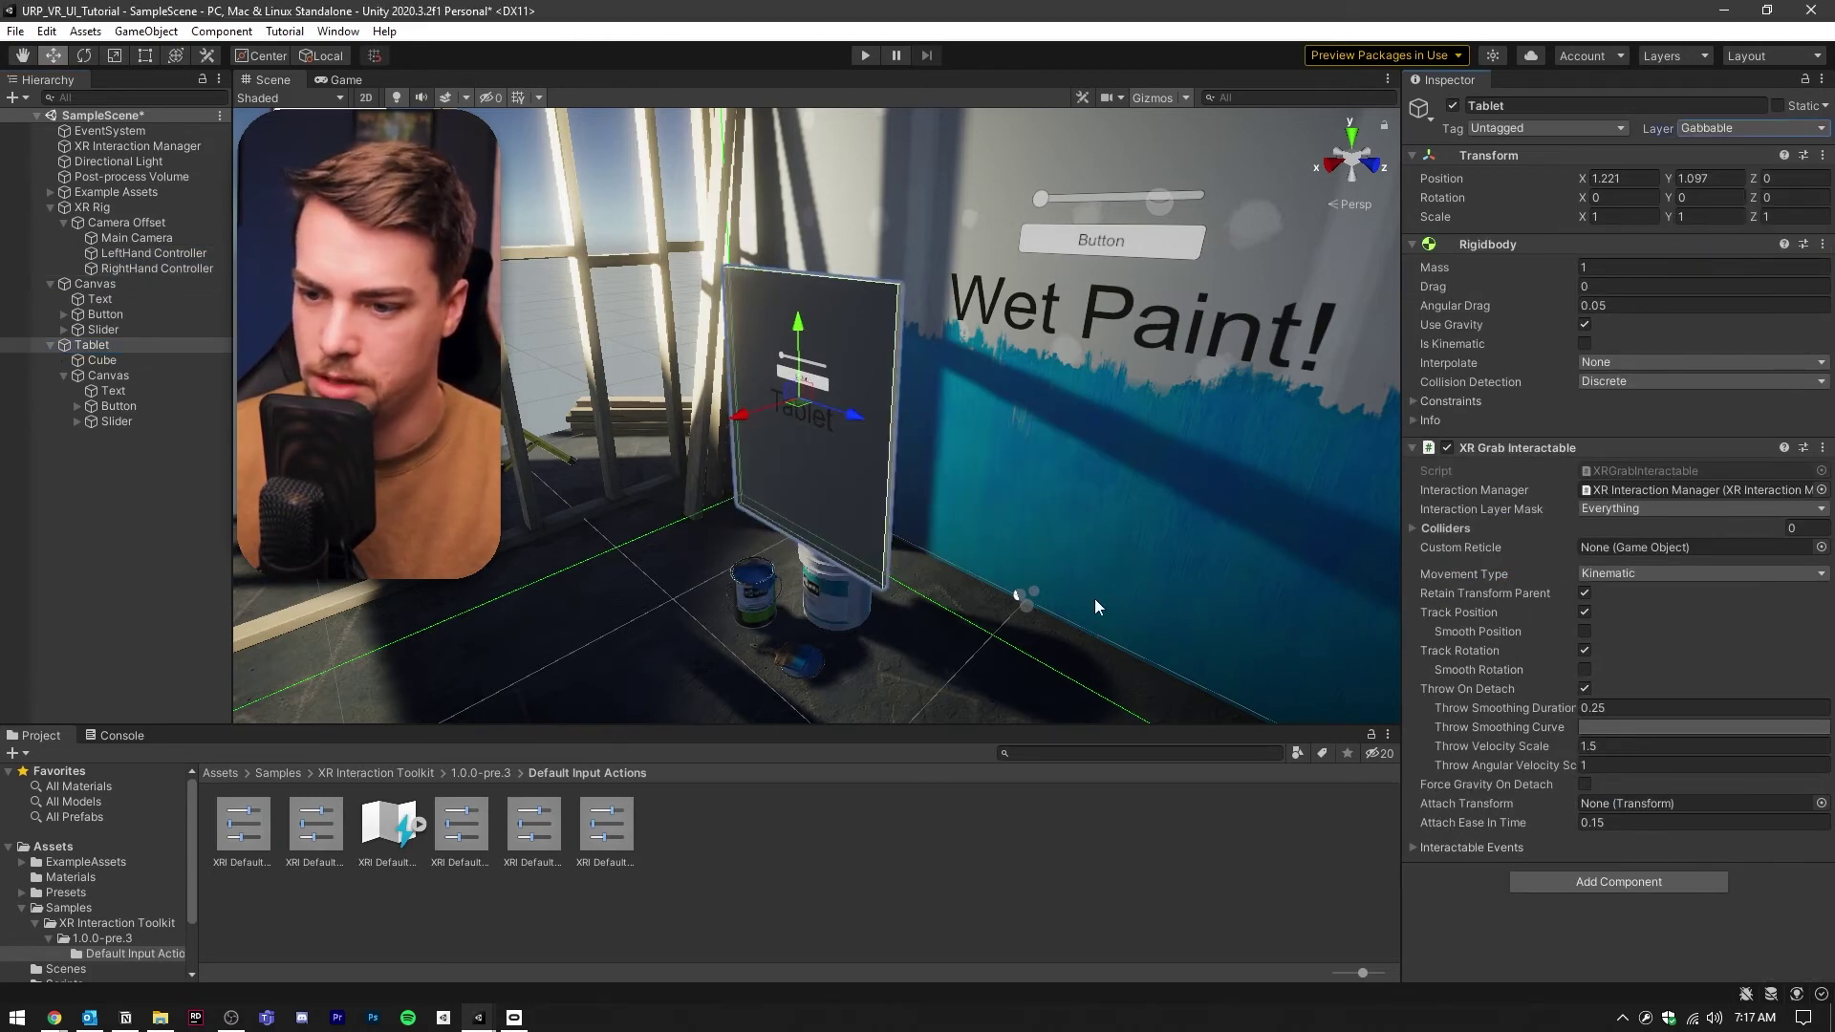
Enter Play mode to test grabbing the tablet with the controllers.
click(865, 55)
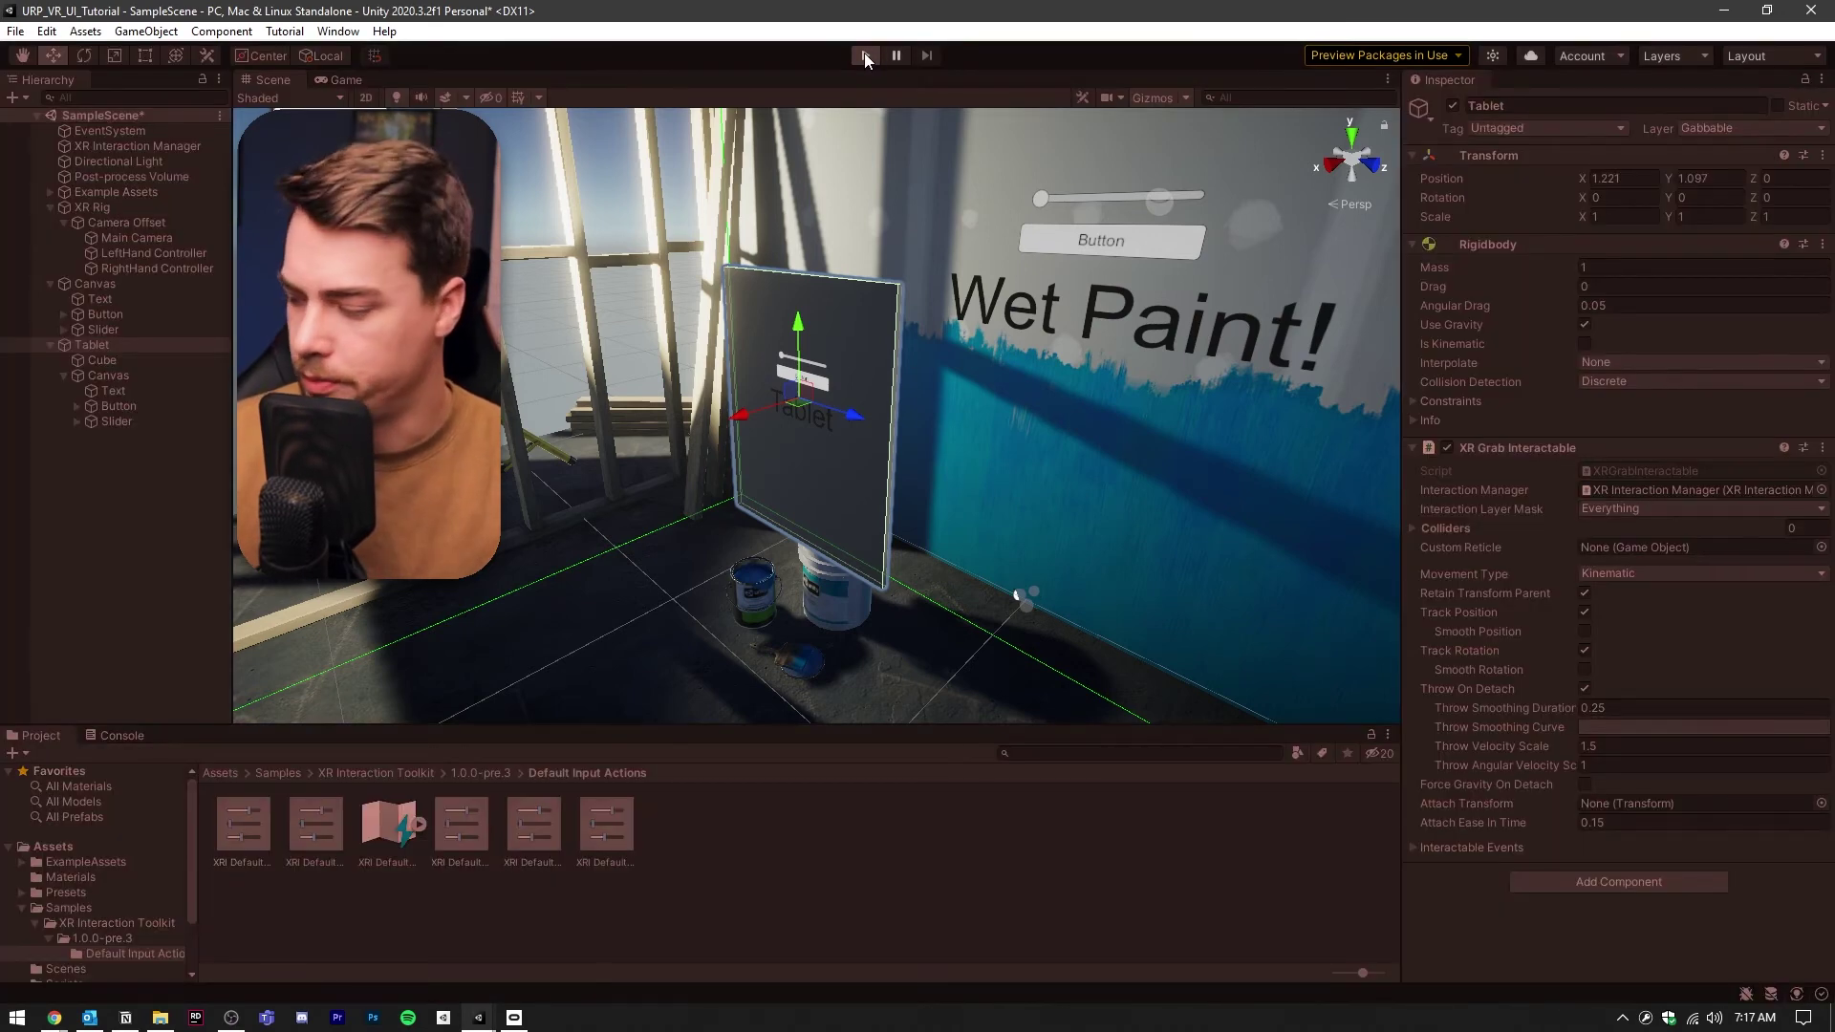